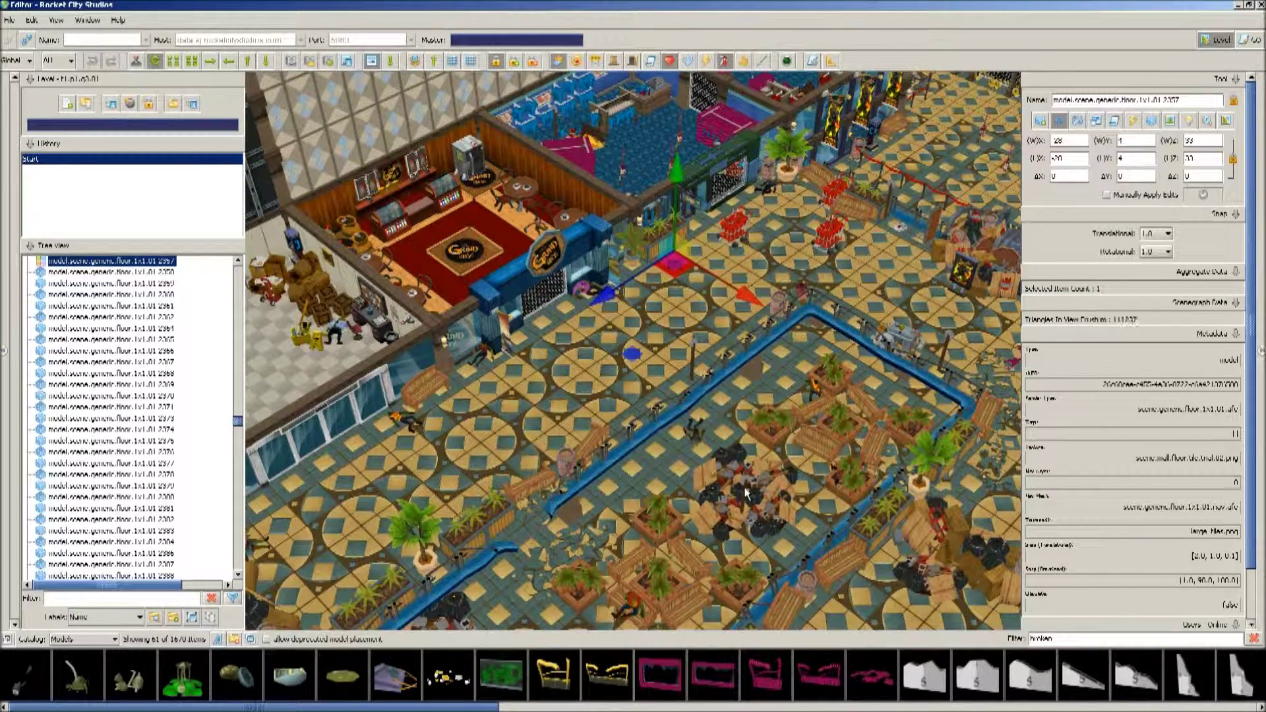
Undock the catalog into its own maximized window and list the All category without a filter.
{"action": "left_click", "coordinate": [7, 640]}
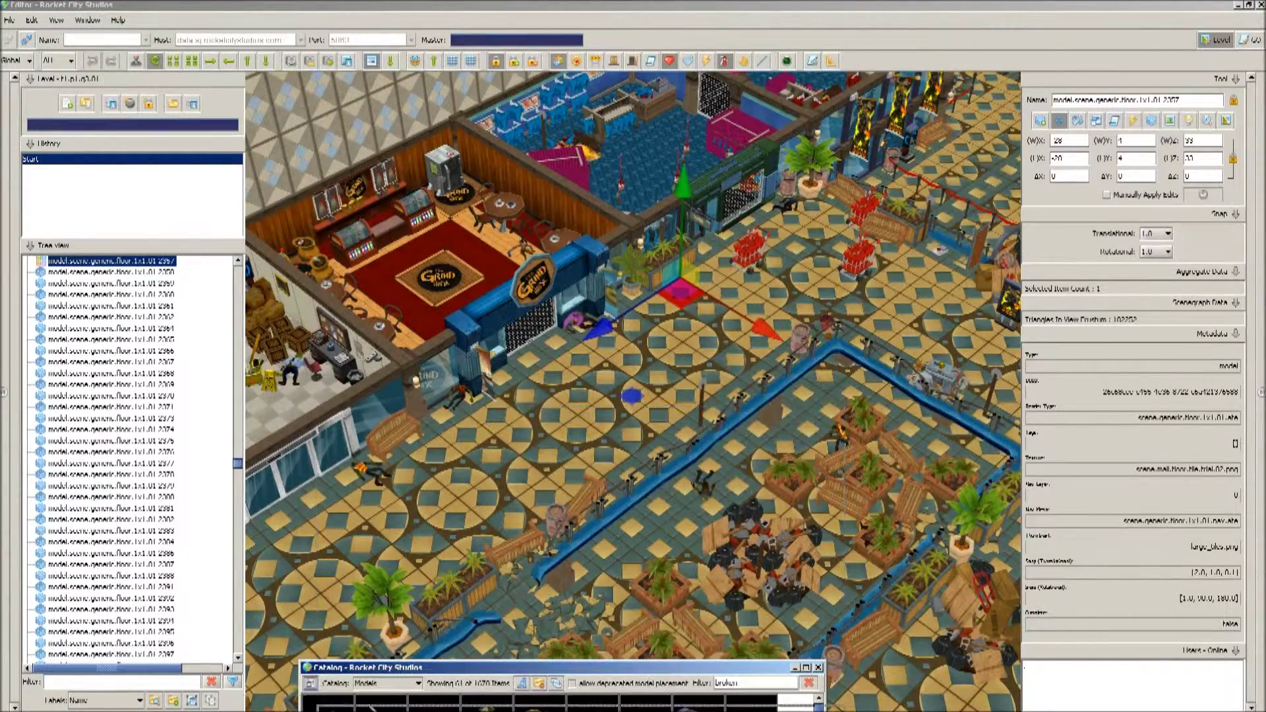
{"action": "left_click_drag", "start_coordinate": [145, 679], "coordinate": [408, 0]}
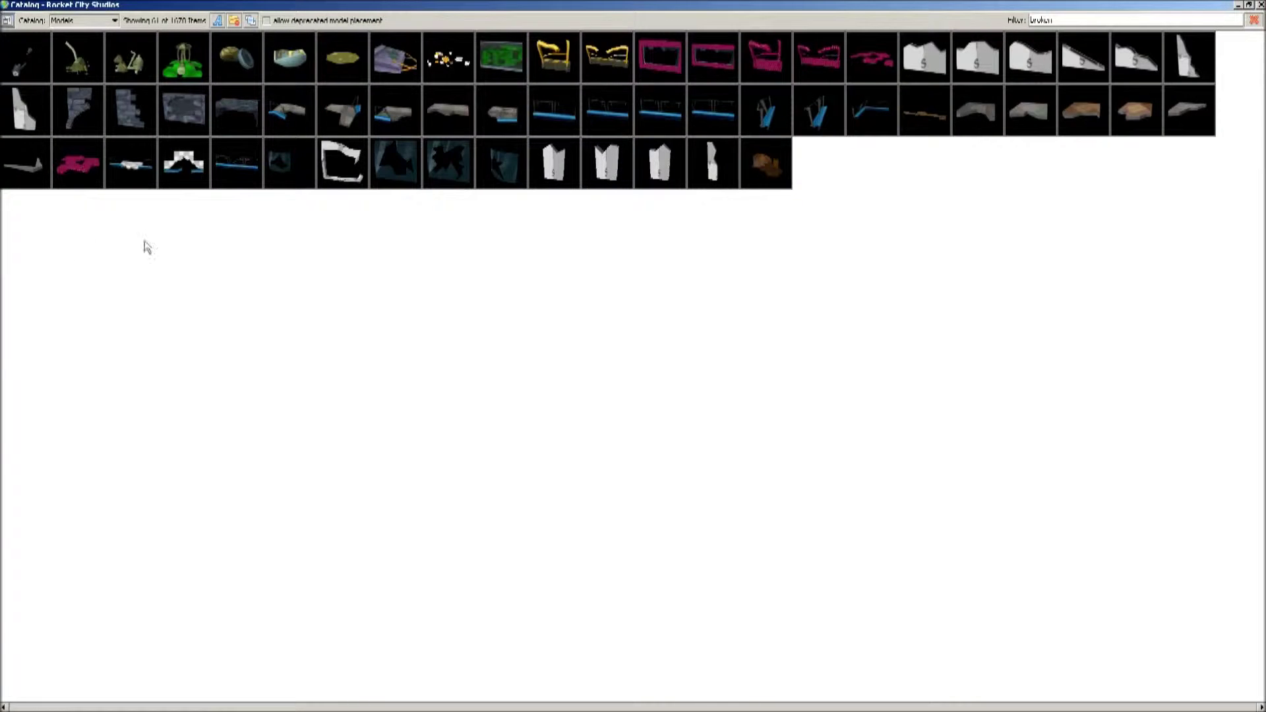
{"action": "left_click", "coordinate": [57, 20]}
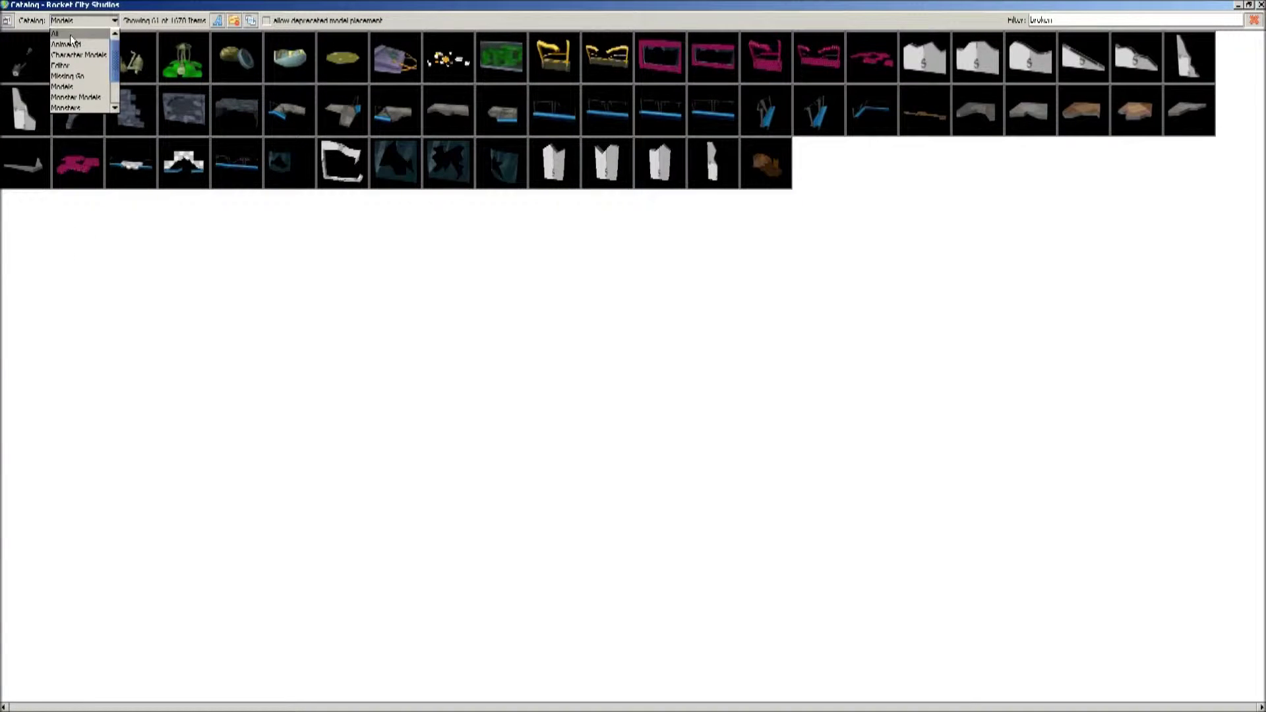
{"action": "left_click", "coordinate": [71, 38]}
{"action": "left_click", "coordinate": [1255, 20]}
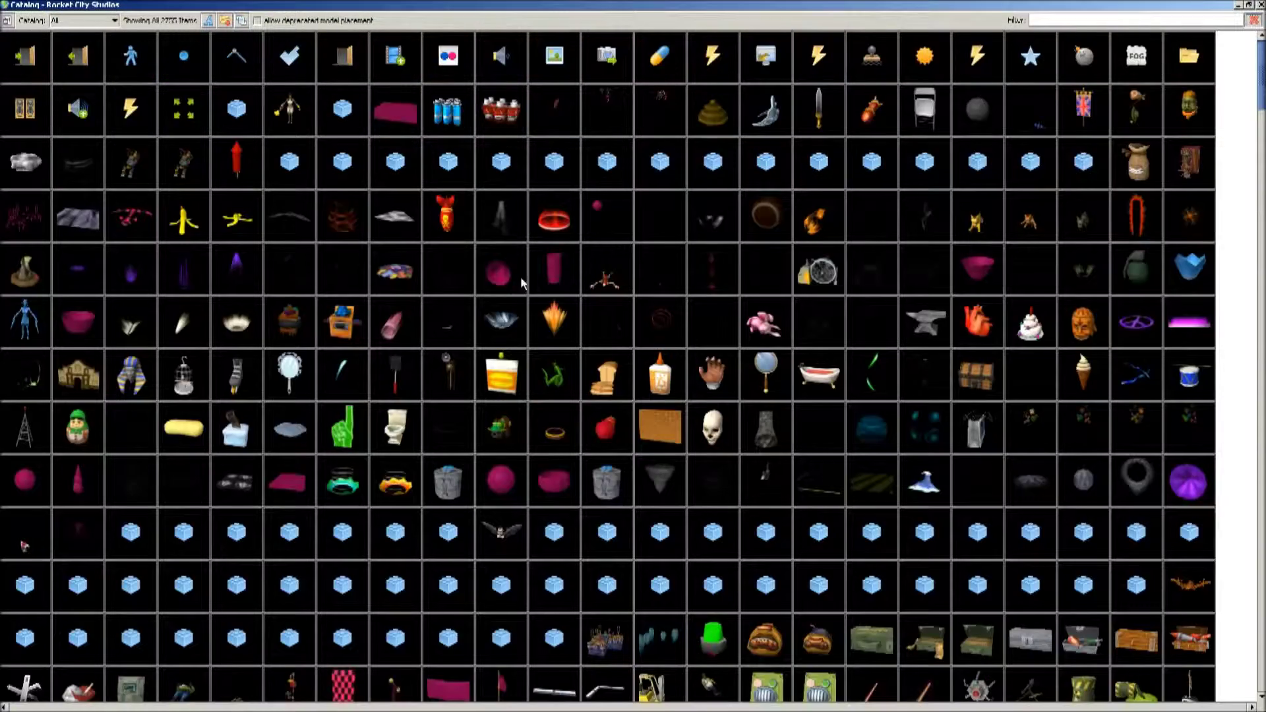
Browse through the full catalog and filter it by "hobo".
{"action": "left_click", "coordinate": [520, 275]}
{"action": "scroll", "coordinate": [480, 161], "scroll_direction": "down", "scroll_amount": 10}
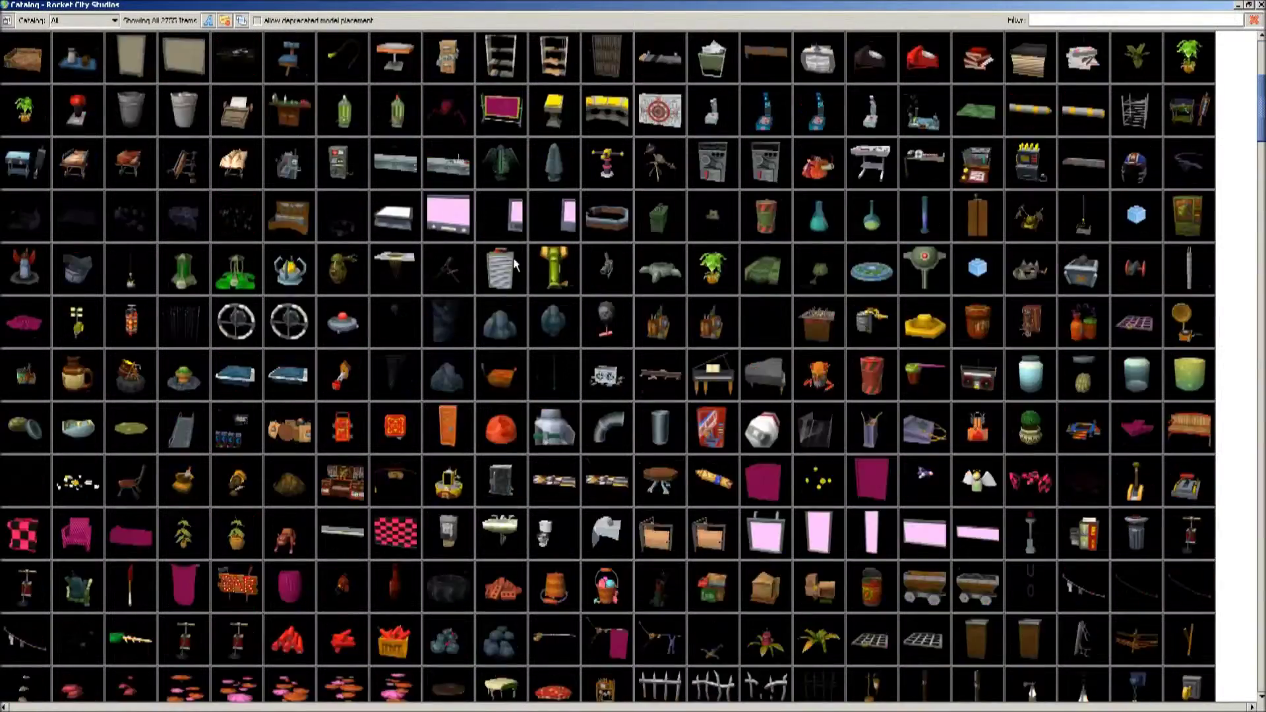
{"action": "scroll", "coordinate": [481, 161], "scroll_direction": "down", "scroll_amount": 15}
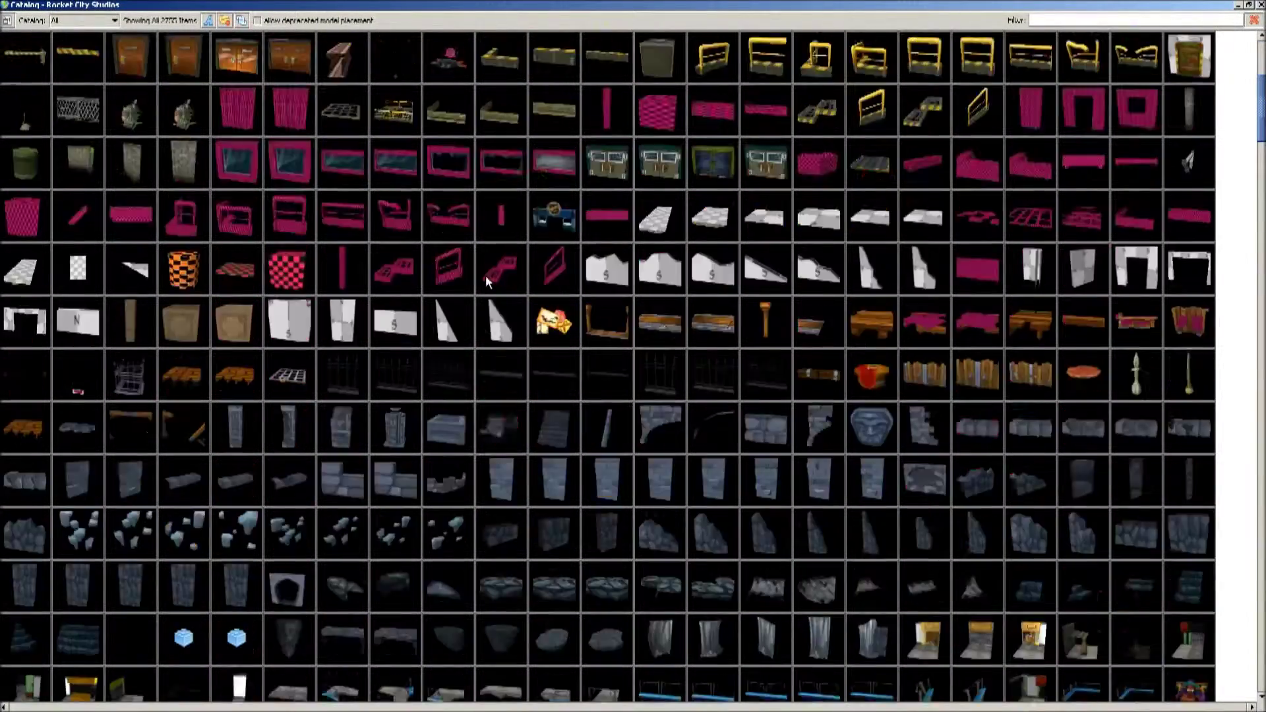
{"action": "scroll", "coordinate": [486, 271], "scroll_direction": "down", "scroll_amount": 15}
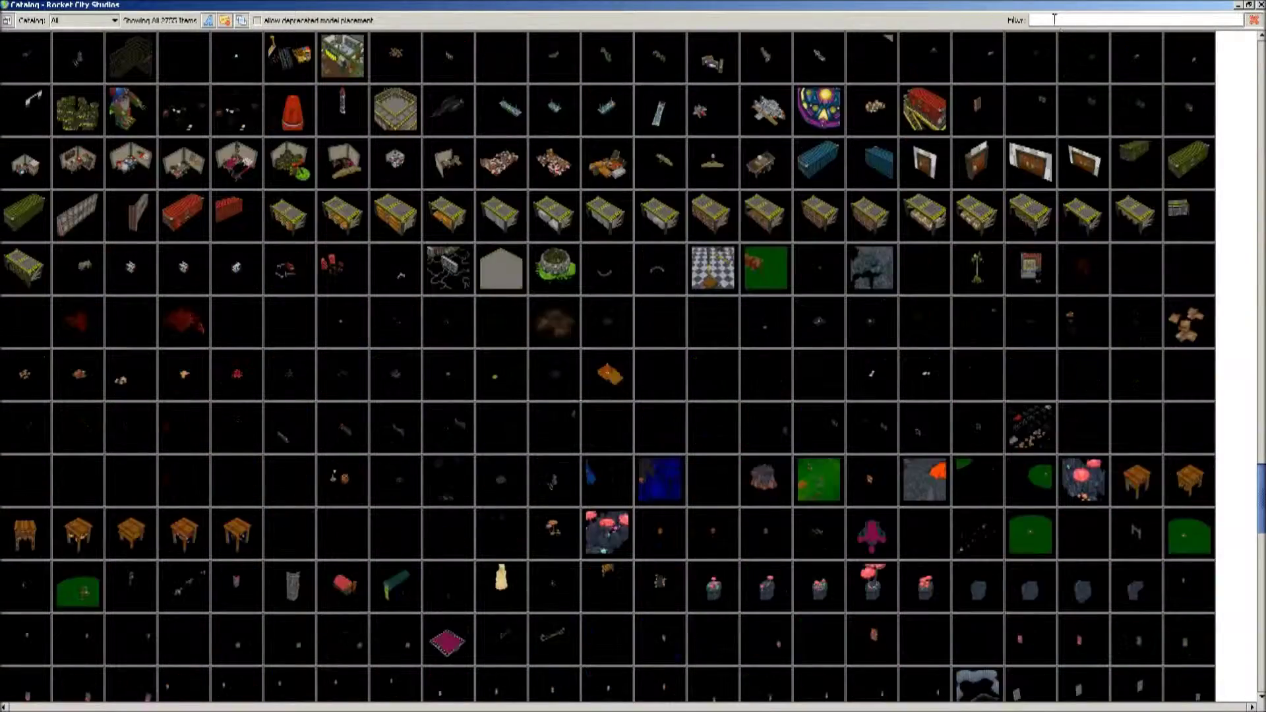
{"action": "left_click", "coordinate": [1052, 19]}
{"action": "type", "text": "hobo"}
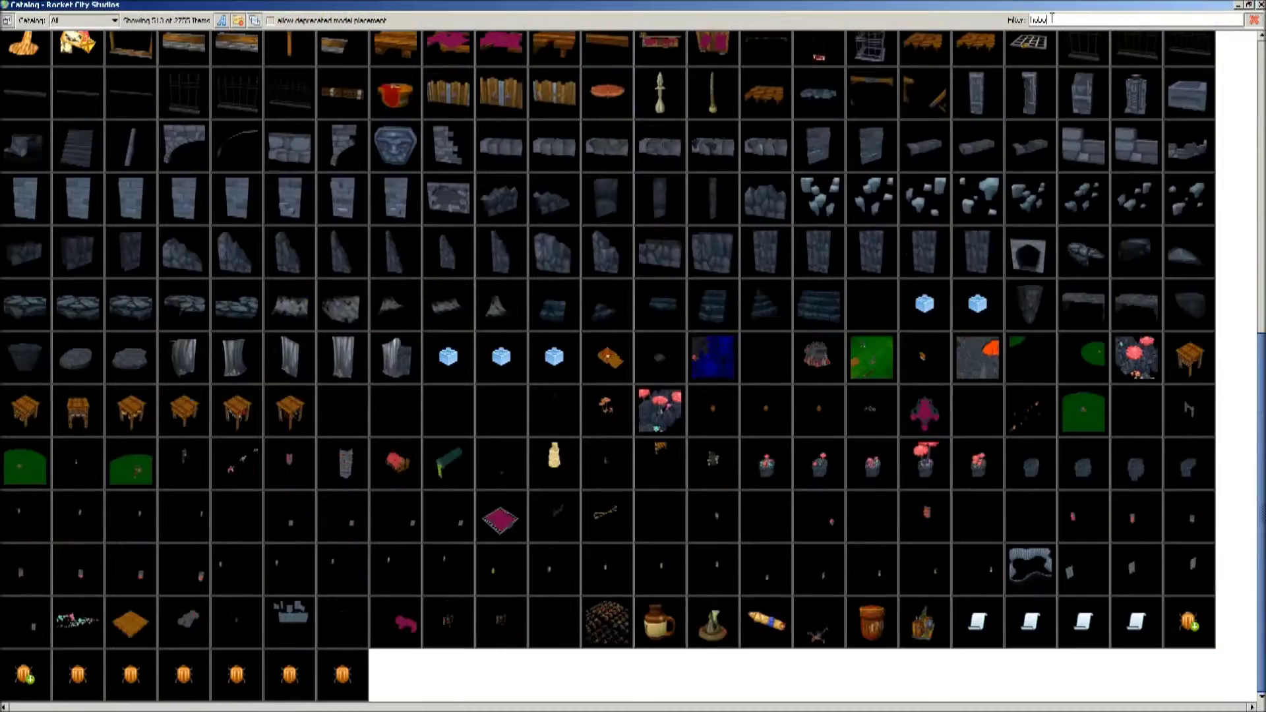
{"action": "scroll", "coordinate": [706, 356], "scroll_direction": "up", "scroll_amount": 5}
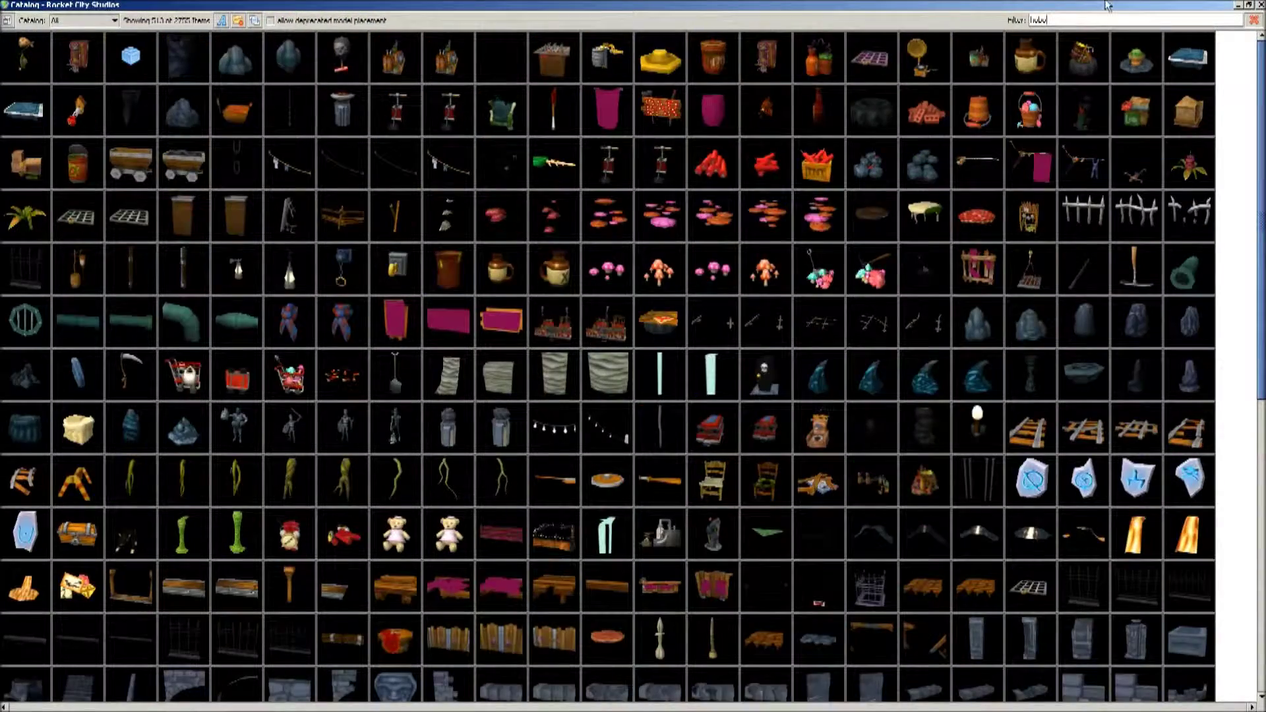
Filter the catalog by "mall" and by "muse", and clear the filter after reviewing the matching items.
{"action": "left_click_drag", "start_coordinate": [1079, 26], "coordinate": [958, 22]}
{"action": "type", "text": "mall"}
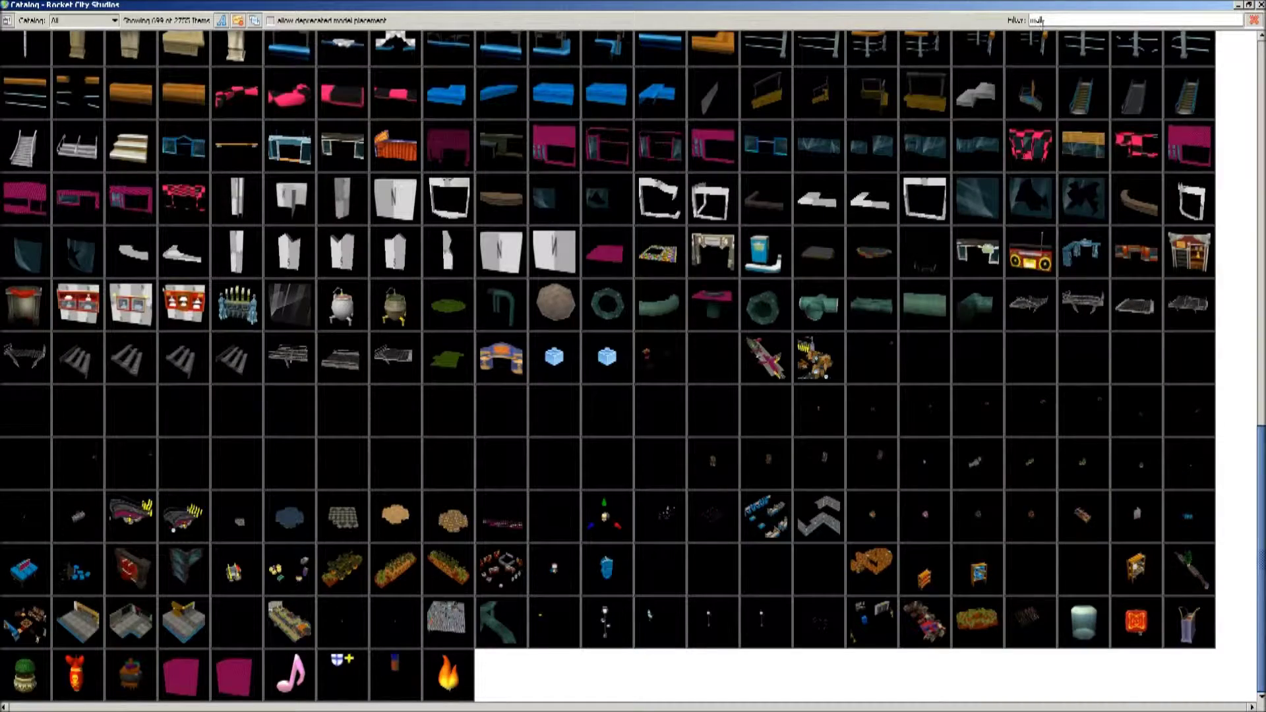
{"action": "left_click_drag", "start_coordinate": [1058, 20], "coordinate": [919, 20]}
{"action": "type", "text": "museu"}
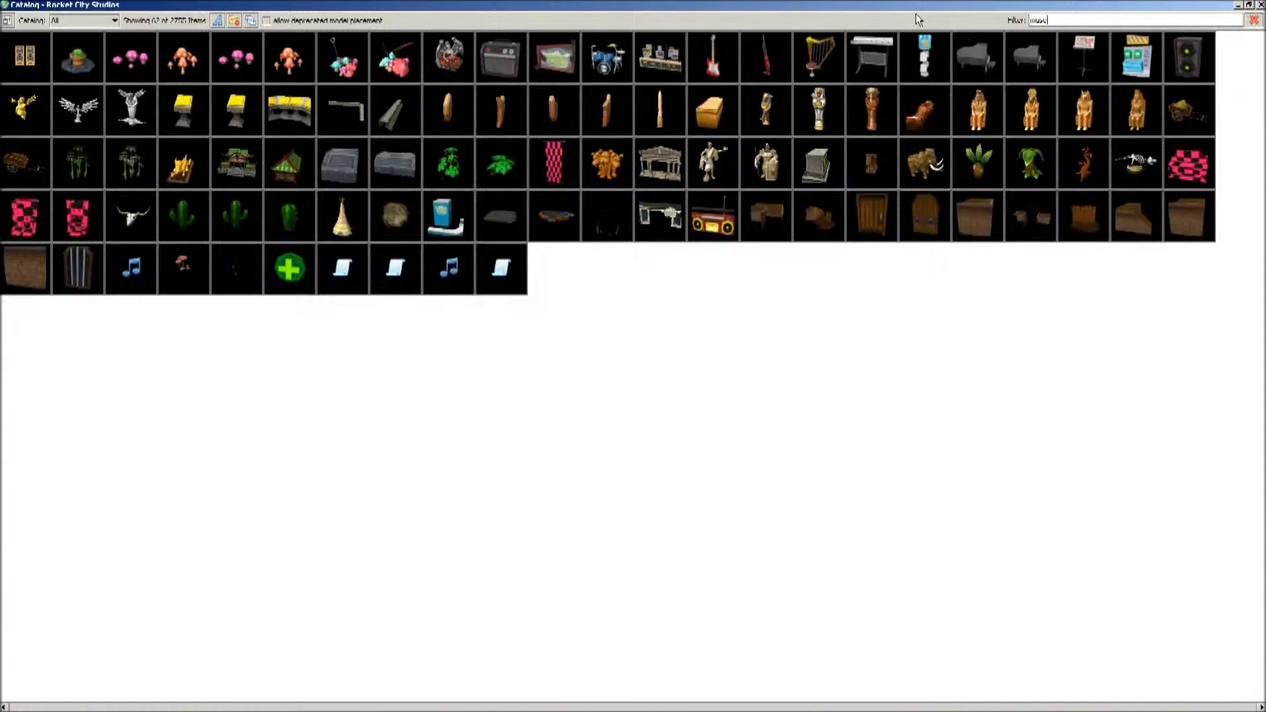
{"action": "key", "text": "BackSpace"}
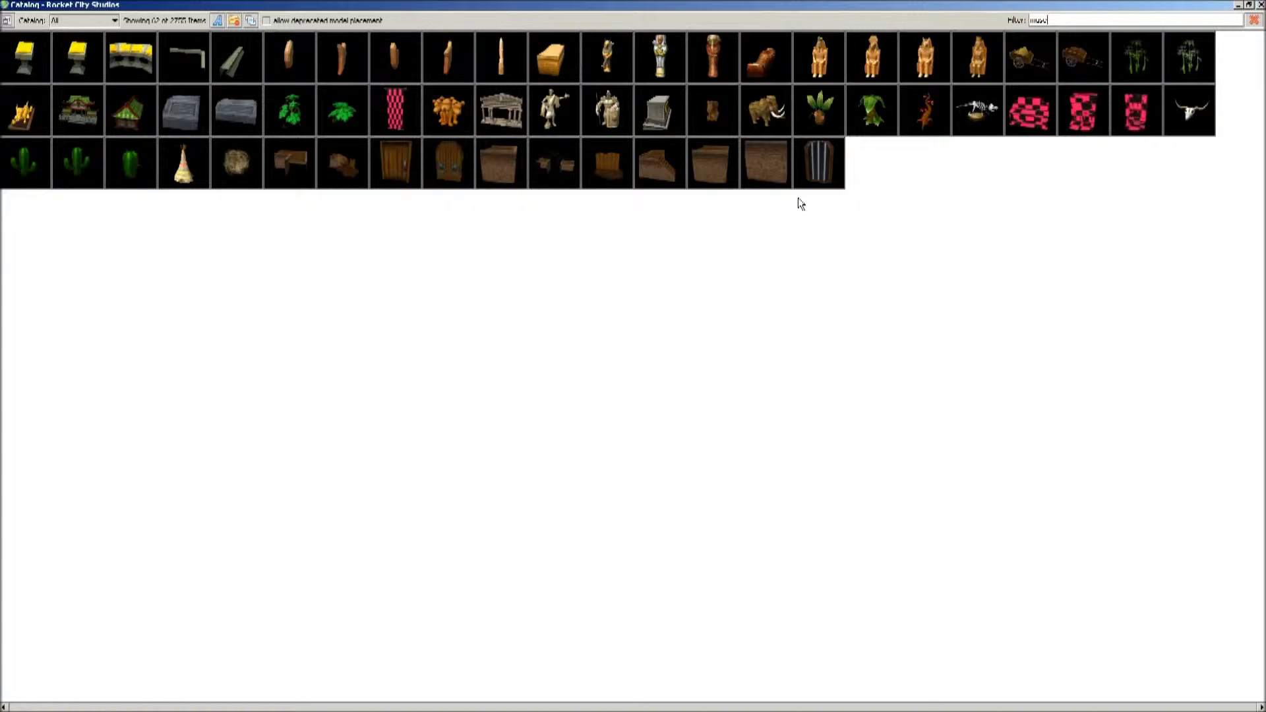
{"action": "left_click_drag", "start_coordinate": [1066, 20], "coordinate": [891, 30]}
{"action": "key", "text": "BackSpace"}
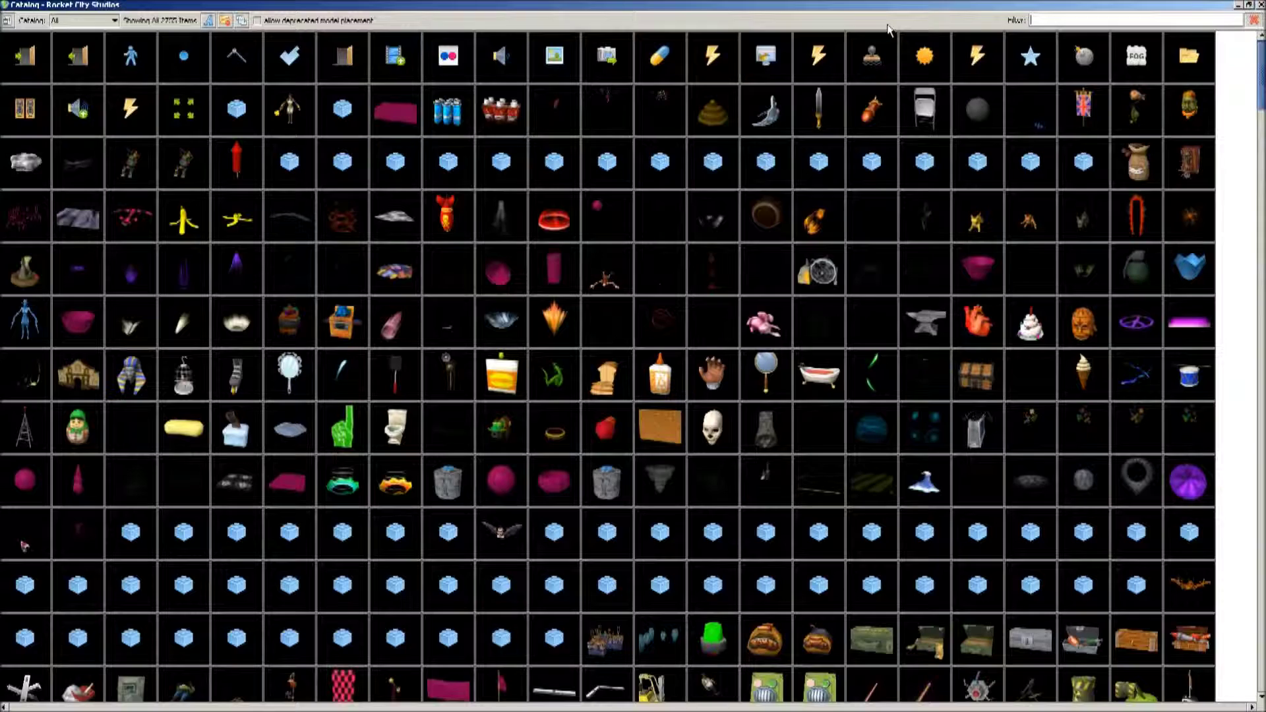
Restore the catalog window to its smaller size and dock it back into the editor.
{"action": "double_click", "coordinate": [839, 6]}
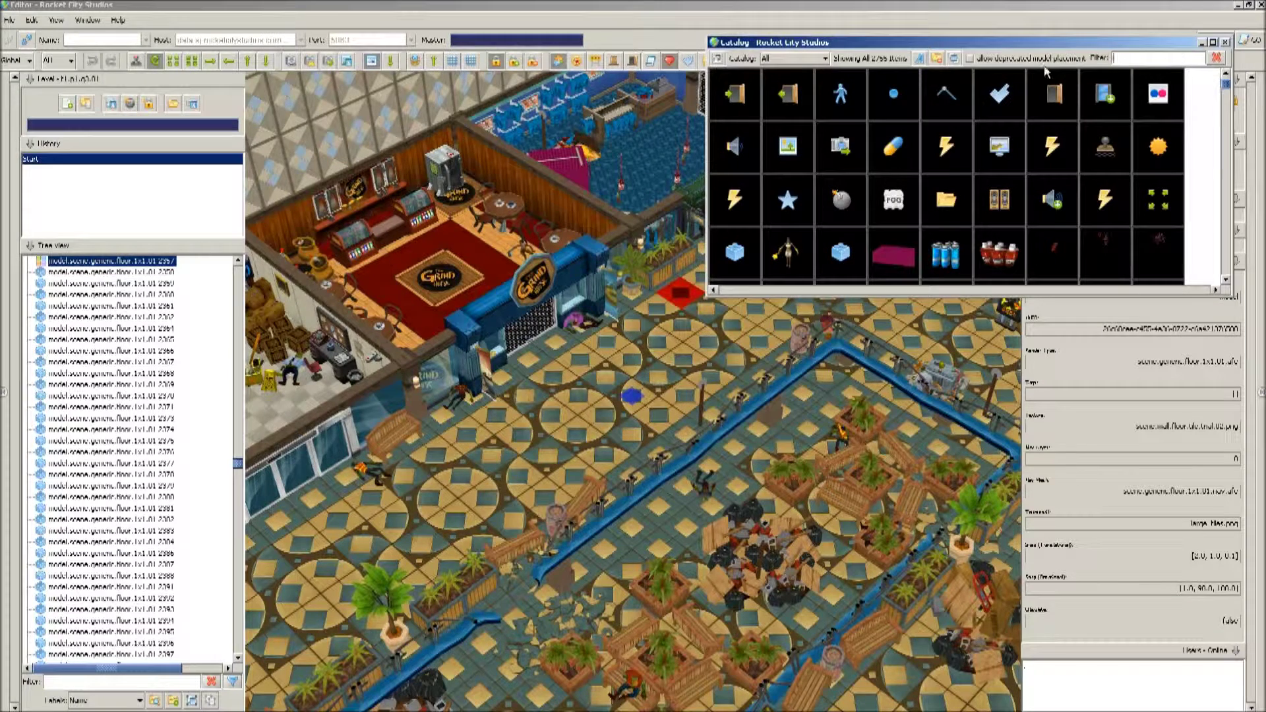
{"action": "left_click", "coordinate": [717, 58]}
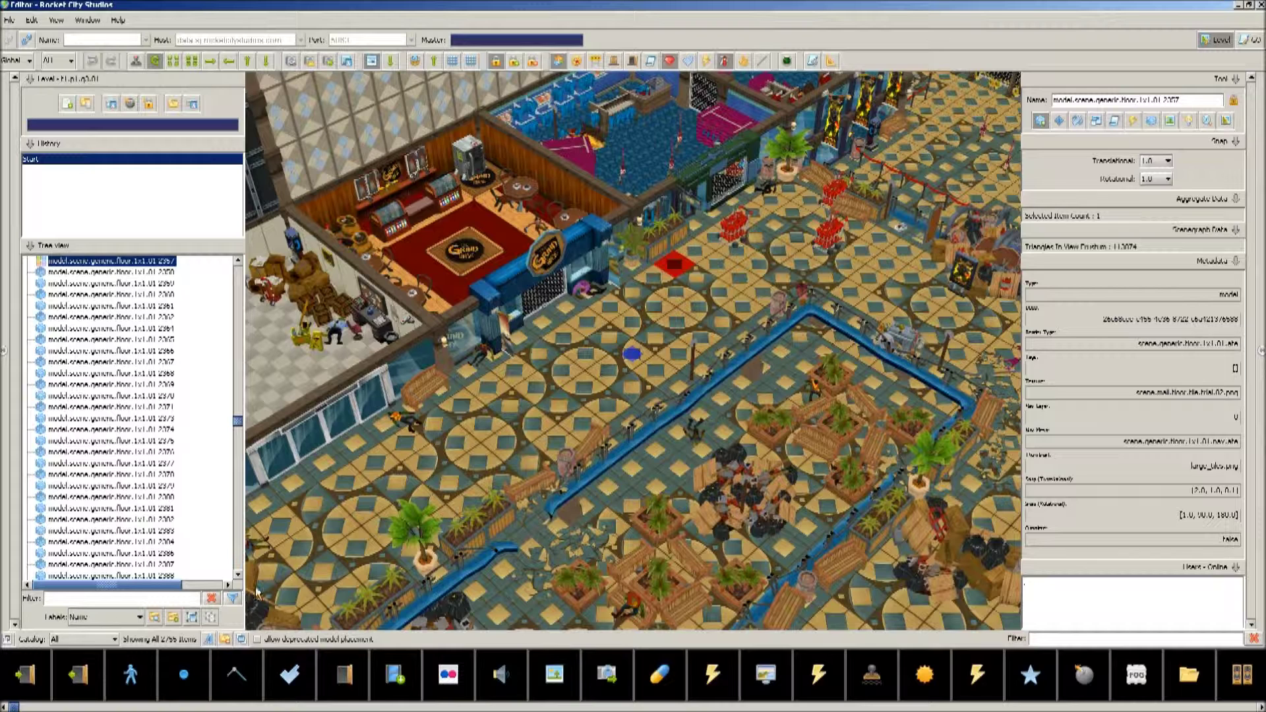
Look through the catalog's available categories while keeping All selected.
{"action": "left_click", "coordinate": [97, 639]}
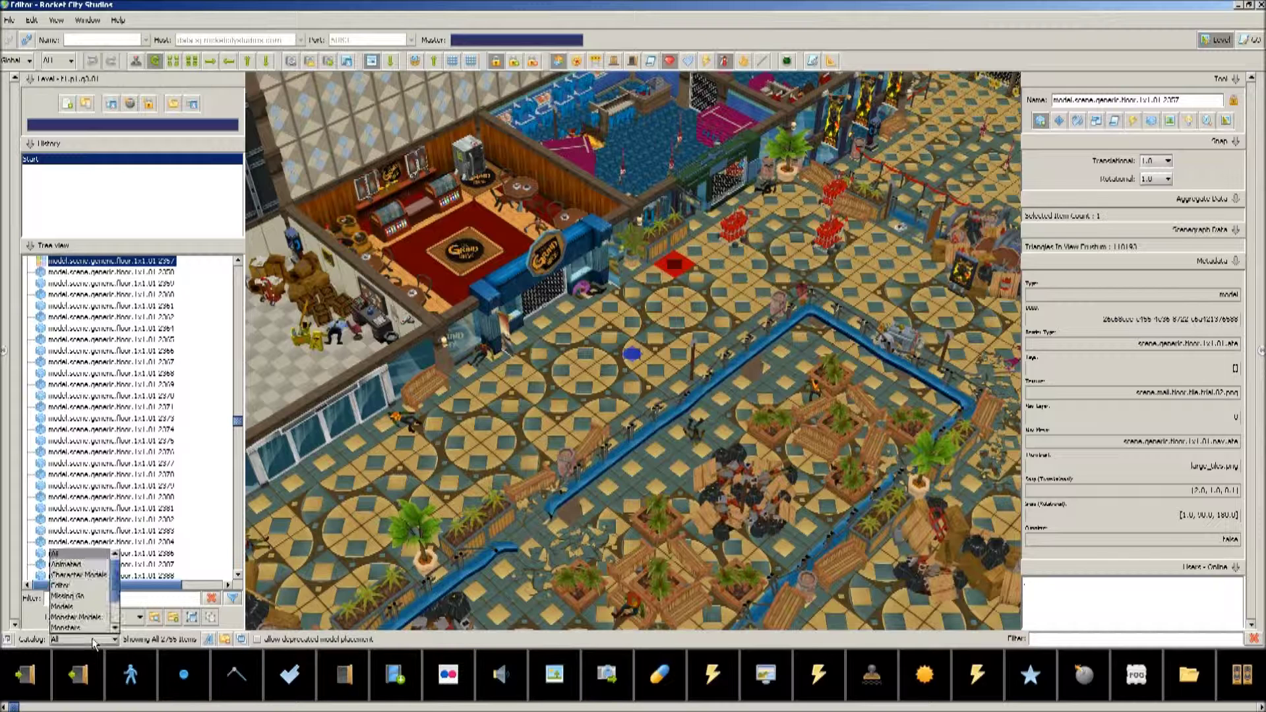
{"action": "scroll", "coordinate": [74, 589], "scroll_direction": "down", "scroll_amount": 4}
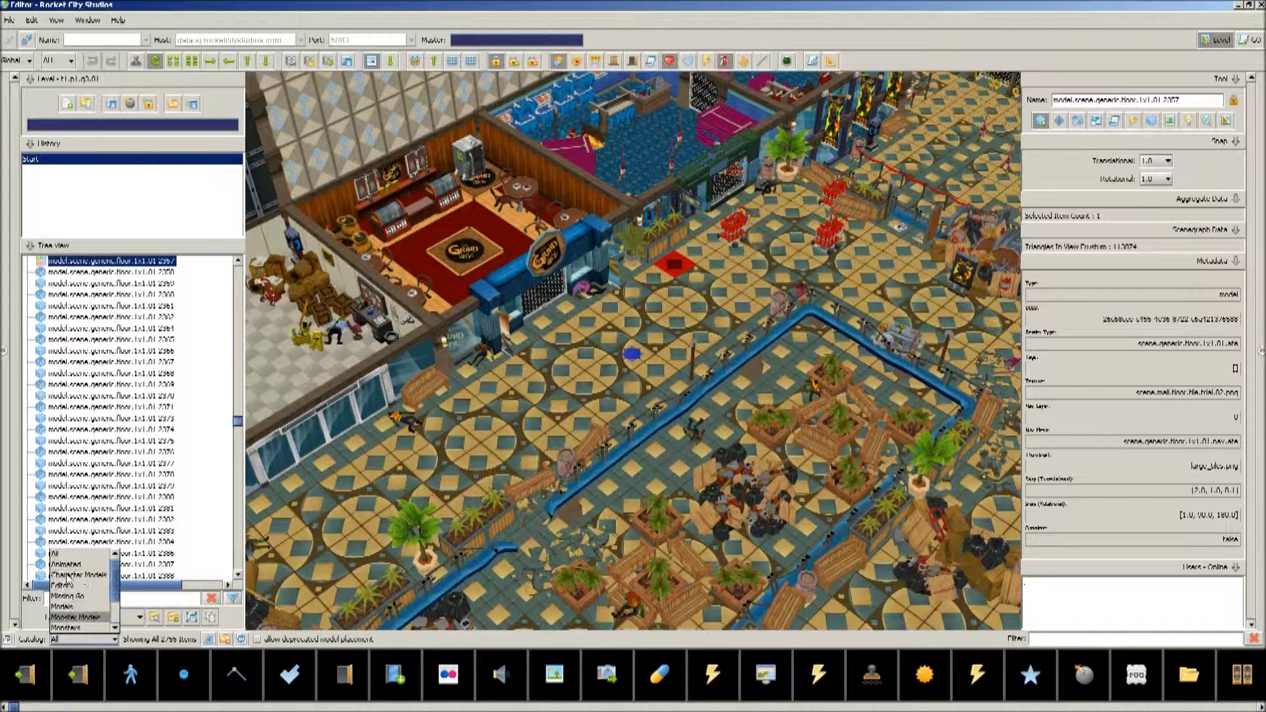
{"action": "scroll", "coordinate": [69, 581], "scroll_direction": "up", "scroll_amount": 4}
{"action": "left_click", "coordinate": [72, 641]}
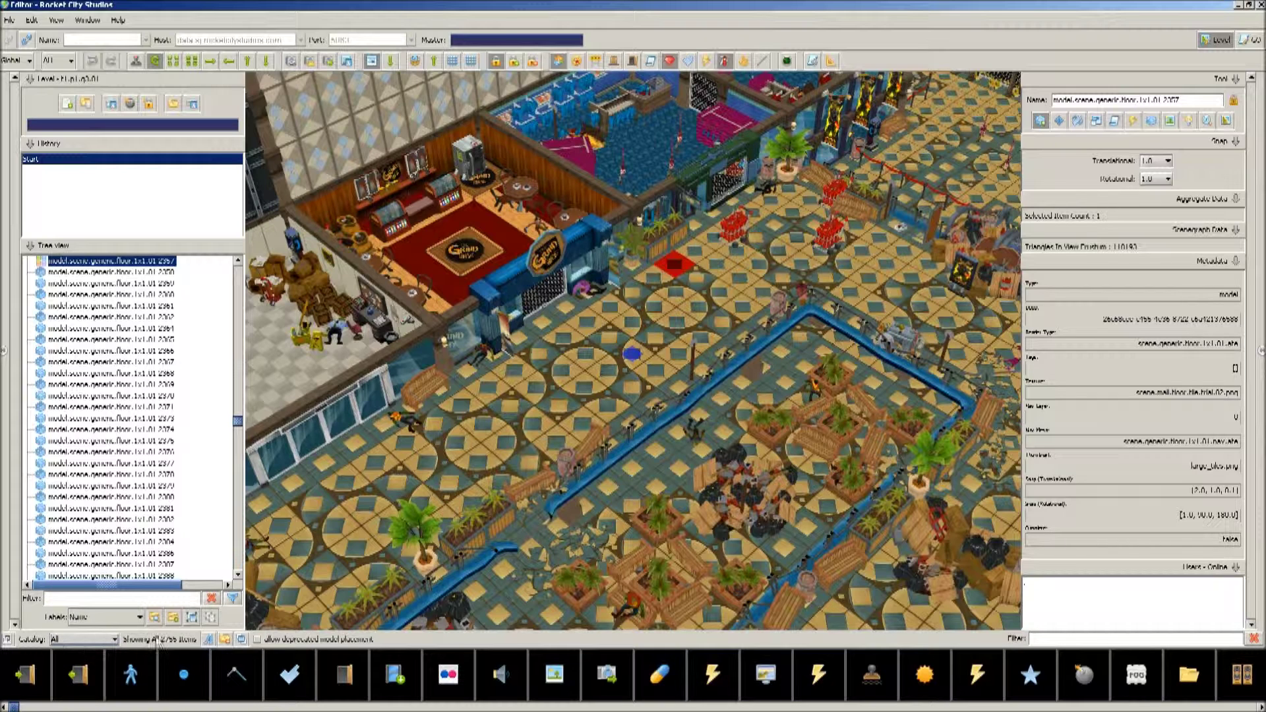
{"action": "left_click", "coordinate": [209, 639]}
{"action": "left_click", "coordinate": [209, 639]}
Translate the floor tile in front of the Grind café upward to a Y position of 5.
{"action": "left_click", "coordinate": [1059, 120]}
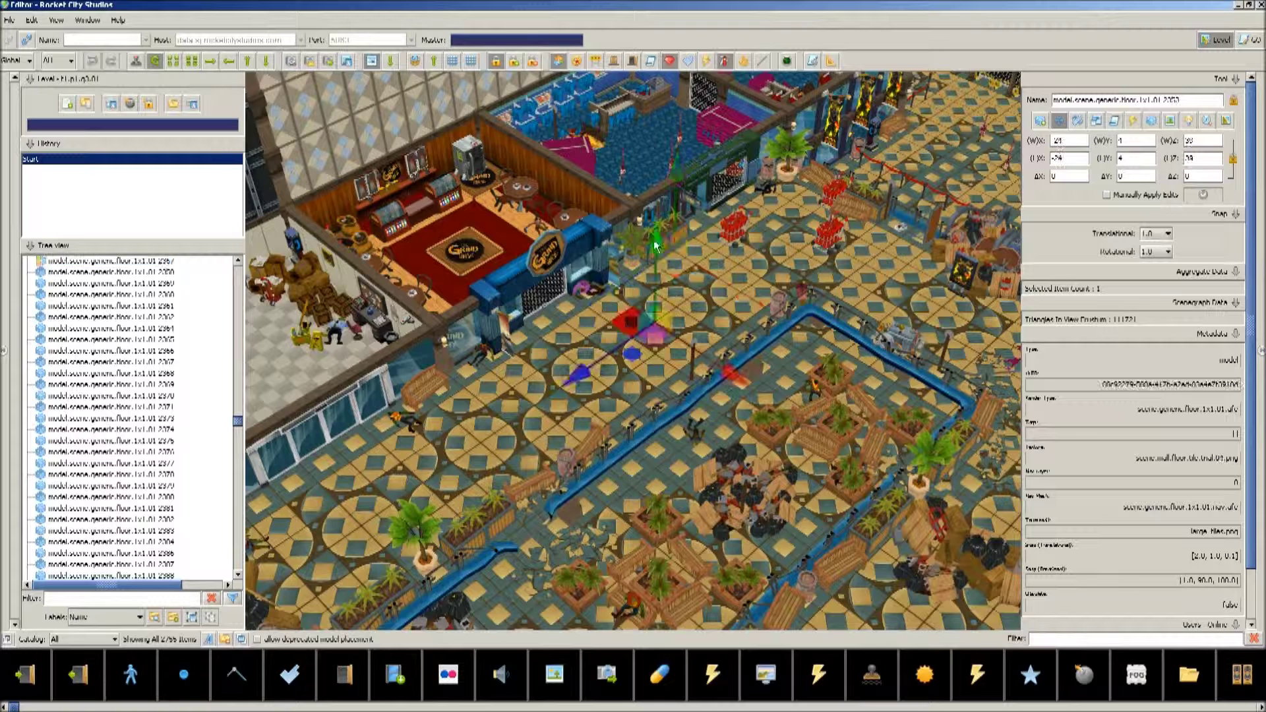
{"action": "left_click_drag", "start_coordinate": [655, 246], "coordinate": [656, 233]}
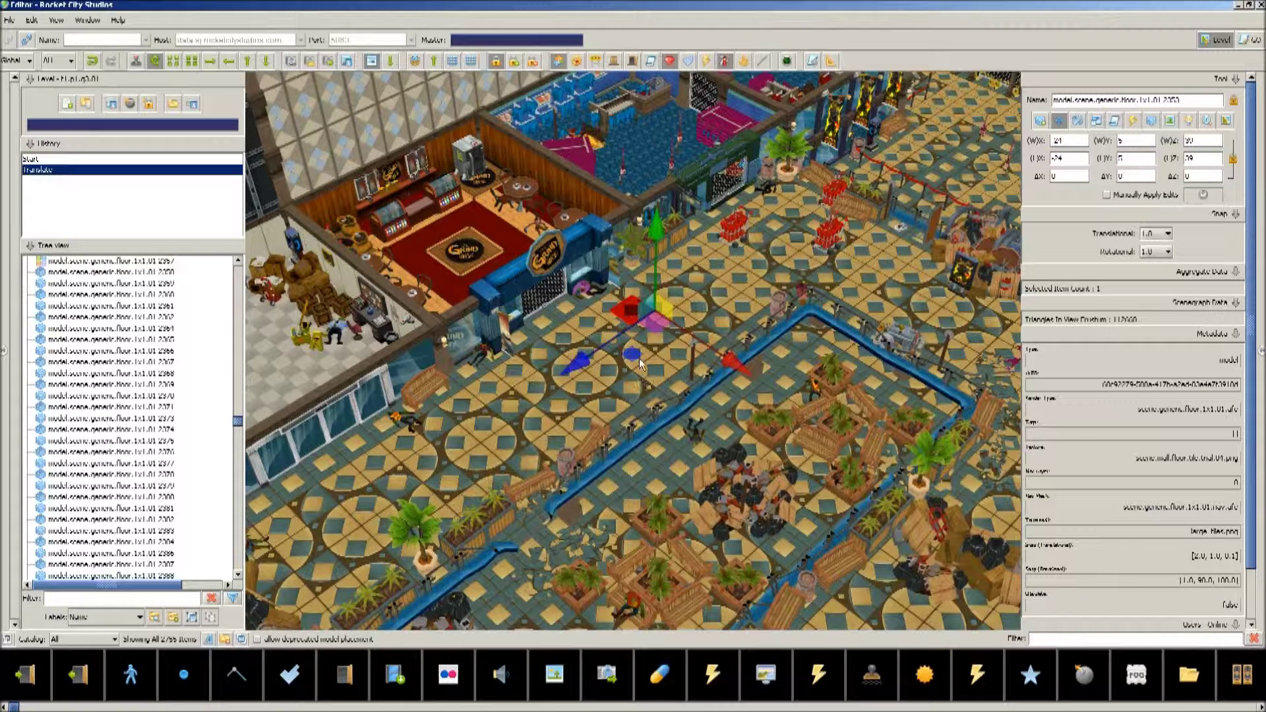
Select another floor tile nearer the café entrance and examine its metadata down to the online users list.
{"action": "left_click", "coordinate": [589, 348]}
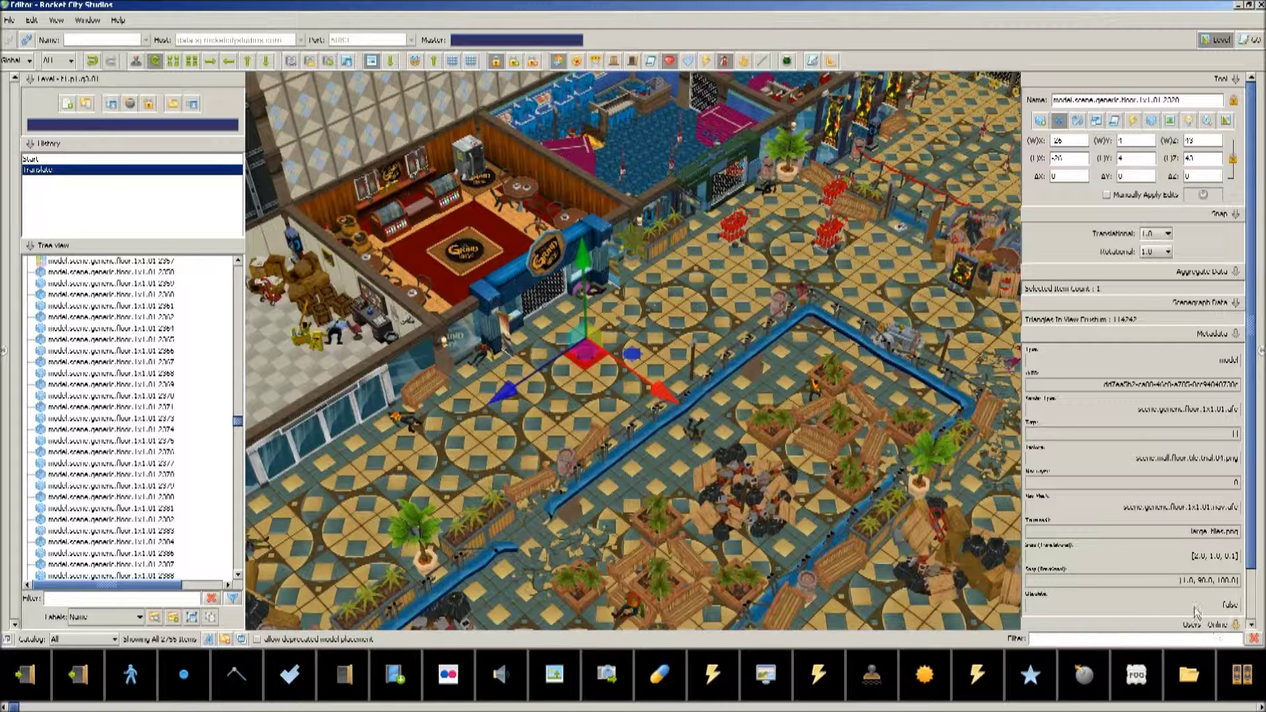
{"action": "scroll", "coordinate": [1115, 417], "scroll_direction": "down", "scroll_amount": 1}
{"action": "scroll", "coordinate": [1115, 417], "scroll_direction": "down", "scroll_amount": 5}
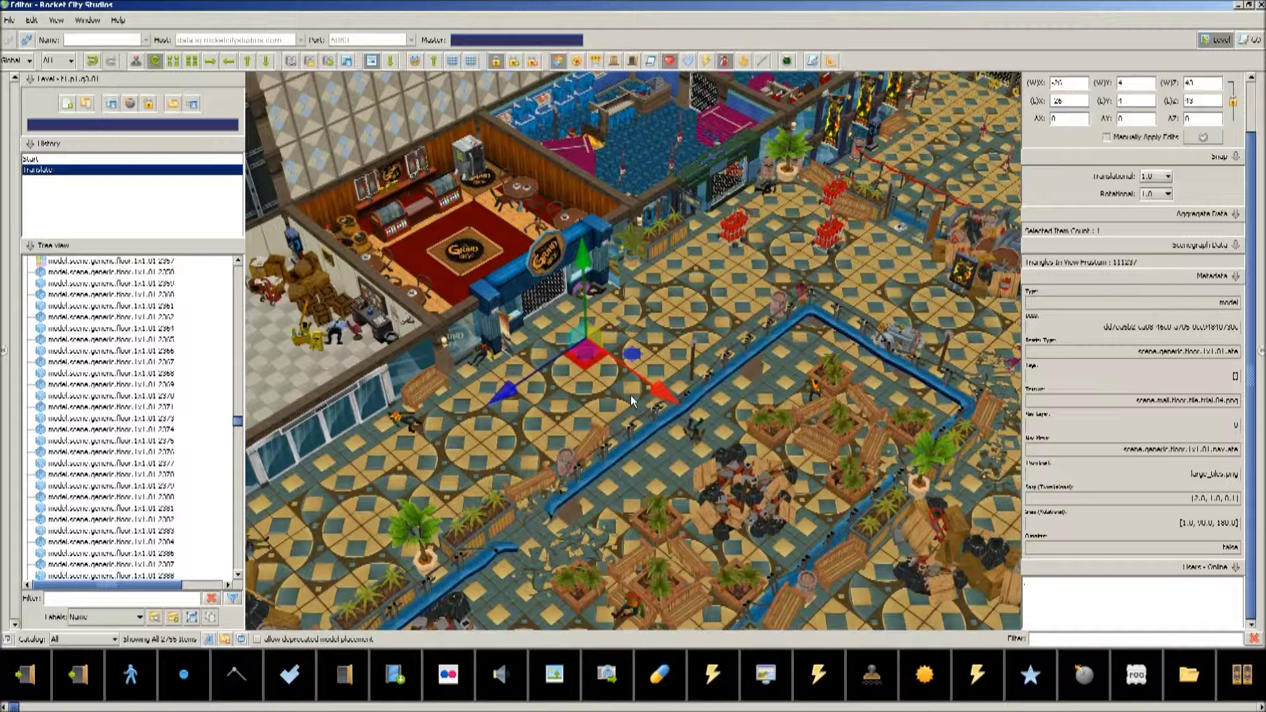
Select the raised floor tile again and translate it back down to a Y position of 4.
{"action": "left_click", "coordinate": [632, 320]}
{"action": "left_click_drag", "start_coordinate": [643, 284], "coordinate": [685, 345]}
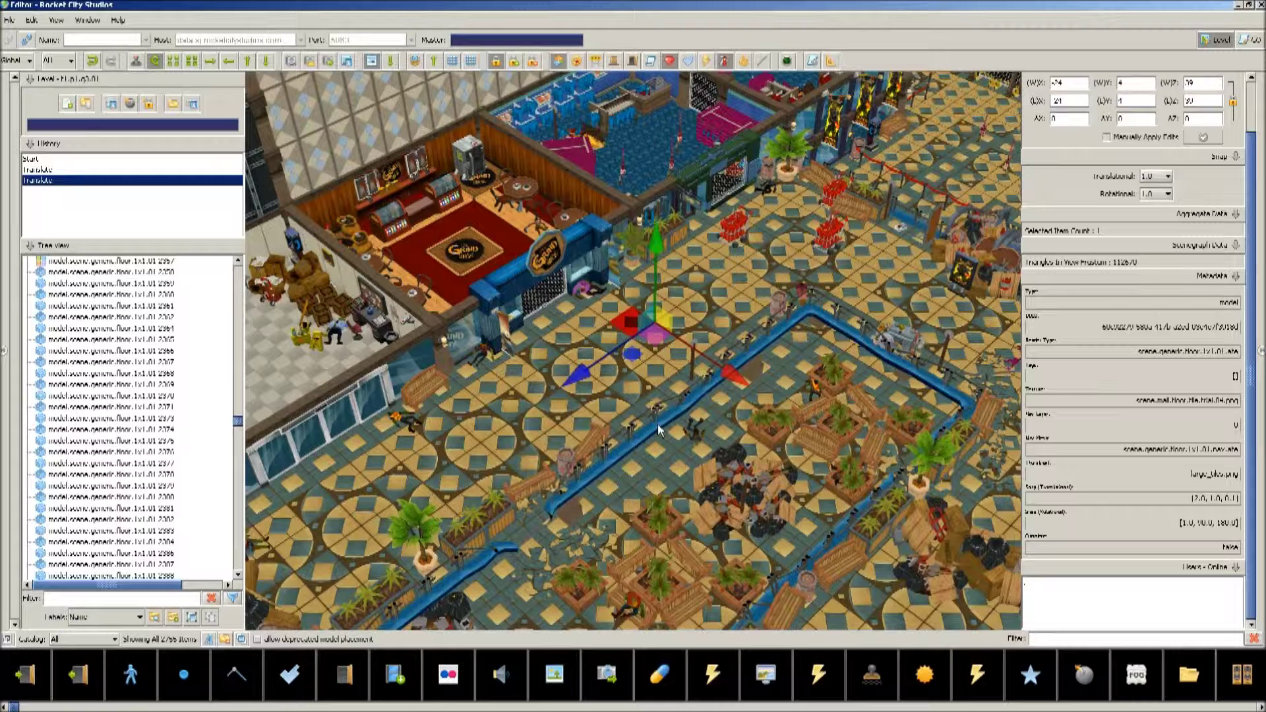
{"action": "scroll", "coordinate": [686, 461], "scroll_direction": "down", "scroll_amount": 1}
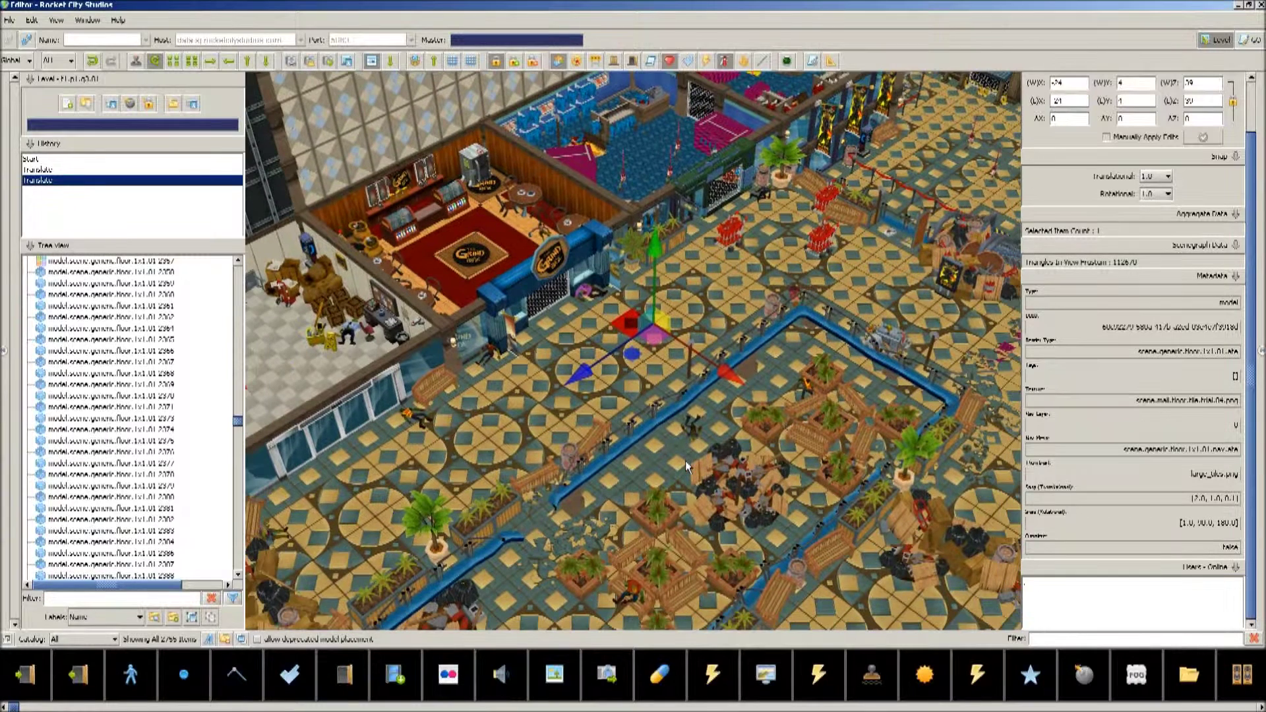
Select model.scene.generic.floor.1x1.01 2361 in the tree view and browse the level's remaining floor, script and prefab entries.
{"action": "left_click", "coordinate": [1066, 597]}
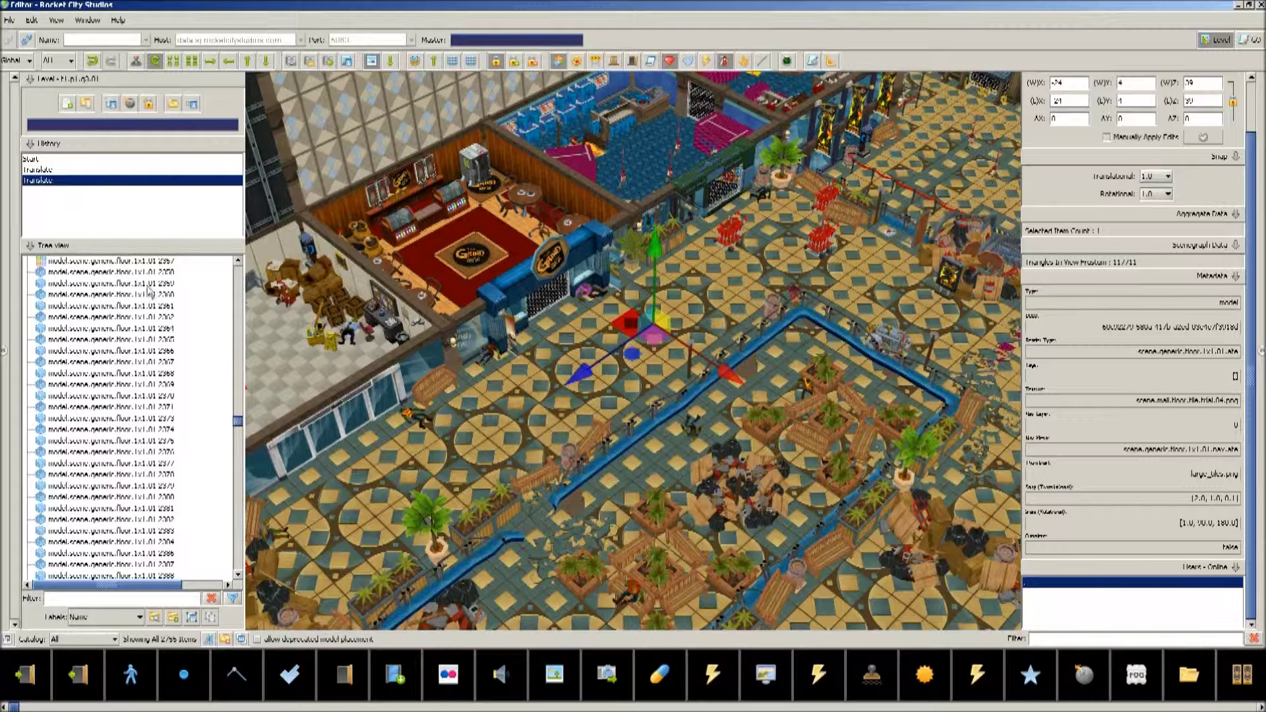
{"action": "left_click", "coordinate": [105, 306]}
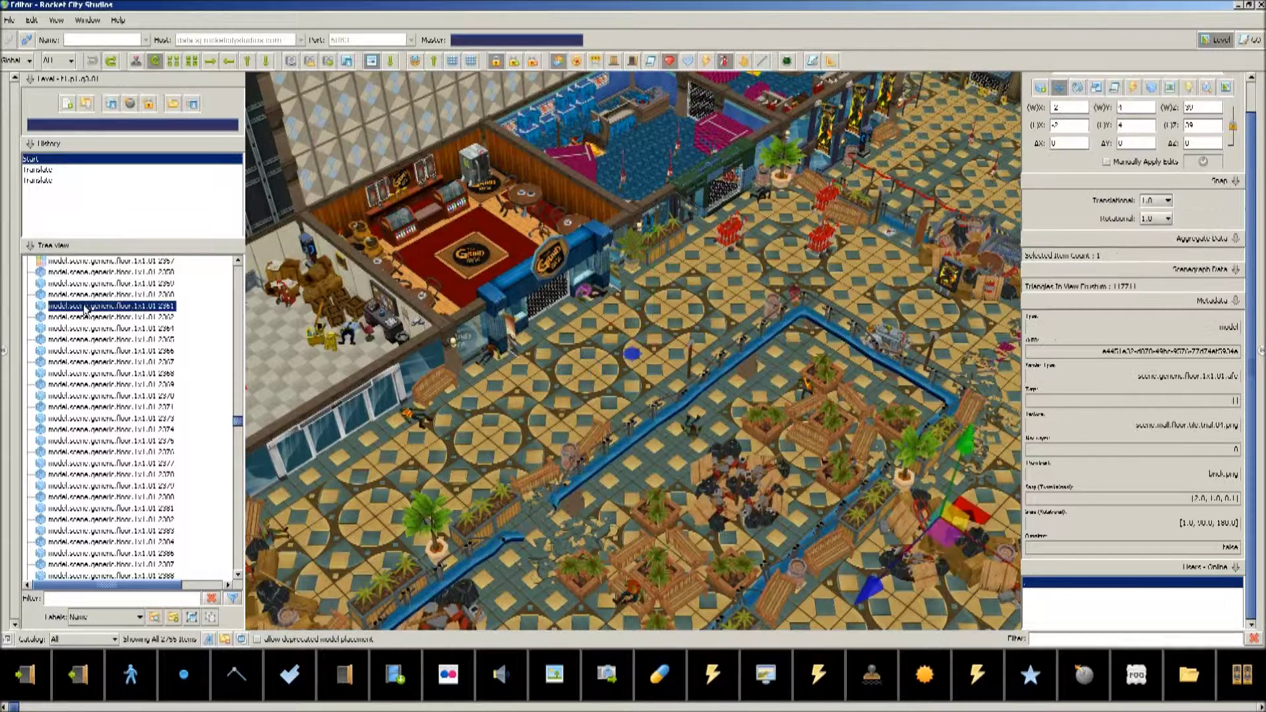
{"action": "scroll", "coordinate": [84, 310], "scroll_direction": "down", "scroll_amount": 10}
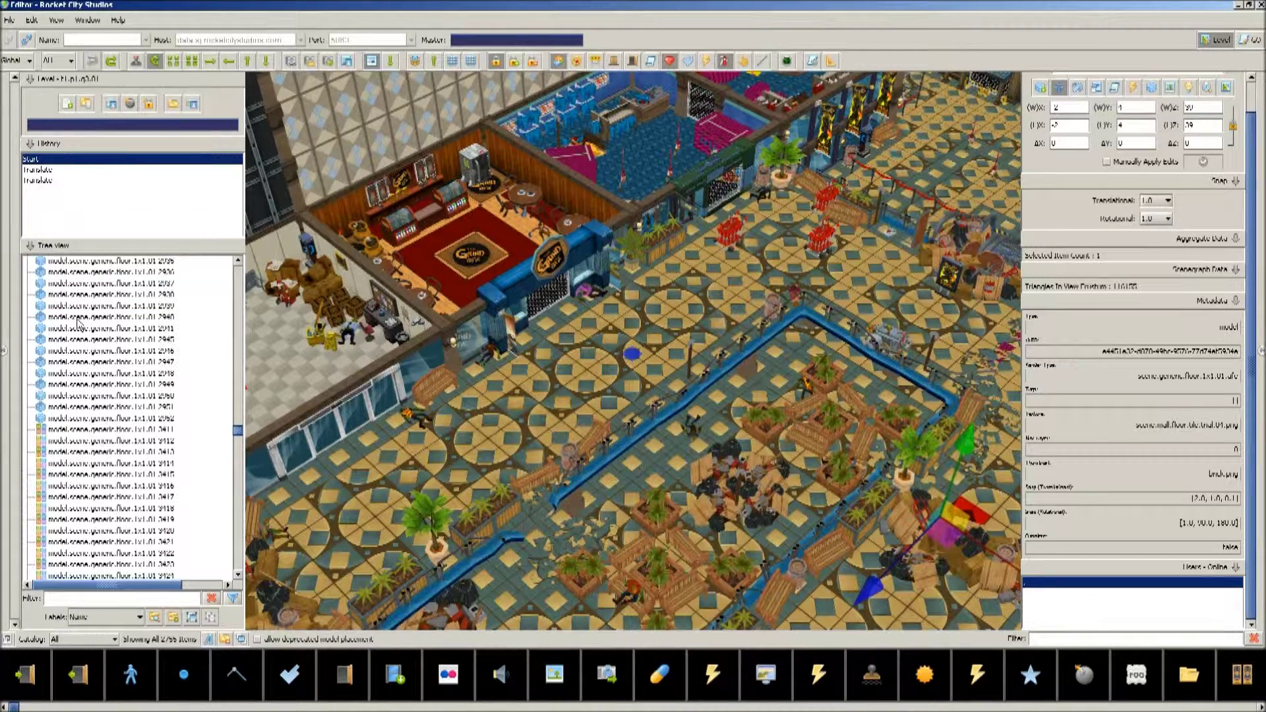
{"action": "scroll", "coordinate": [61, 383], "scroll_direction": "down", "scroll_amount": 10}
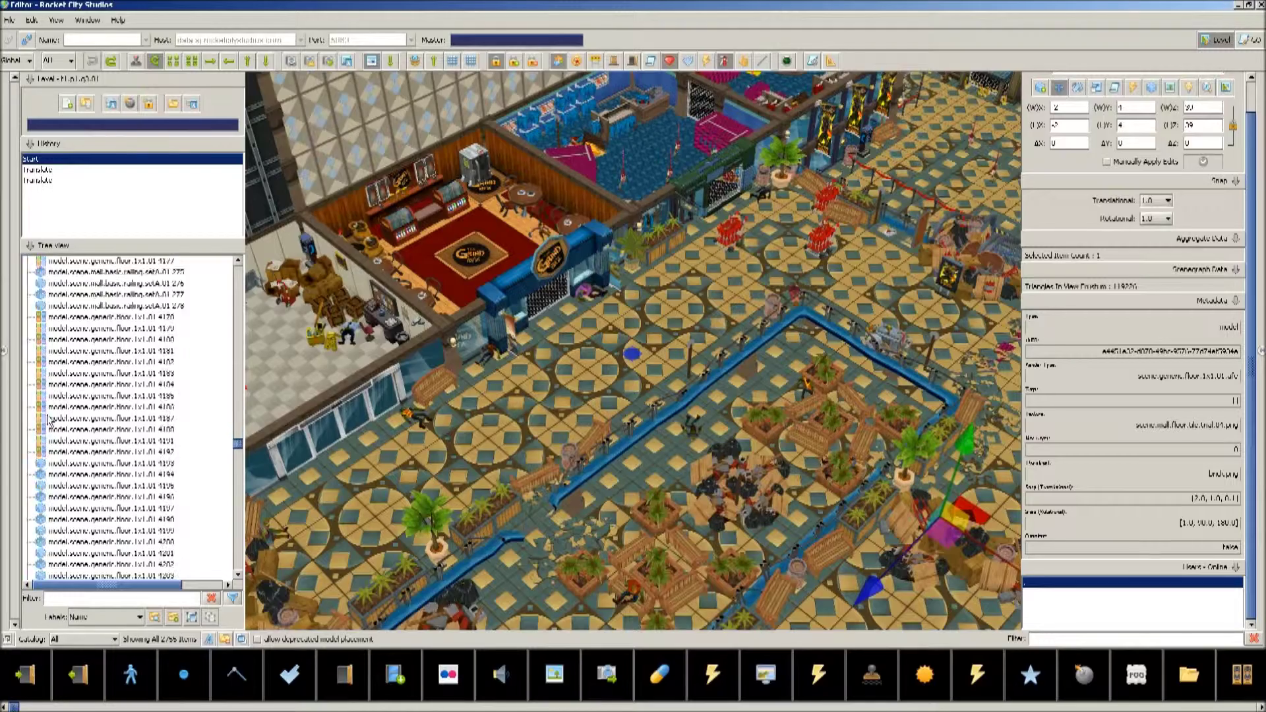
{"action": "scroll", "coordinate": [60, 383], "scroll_direction": "down", "scroll_amount": 10}
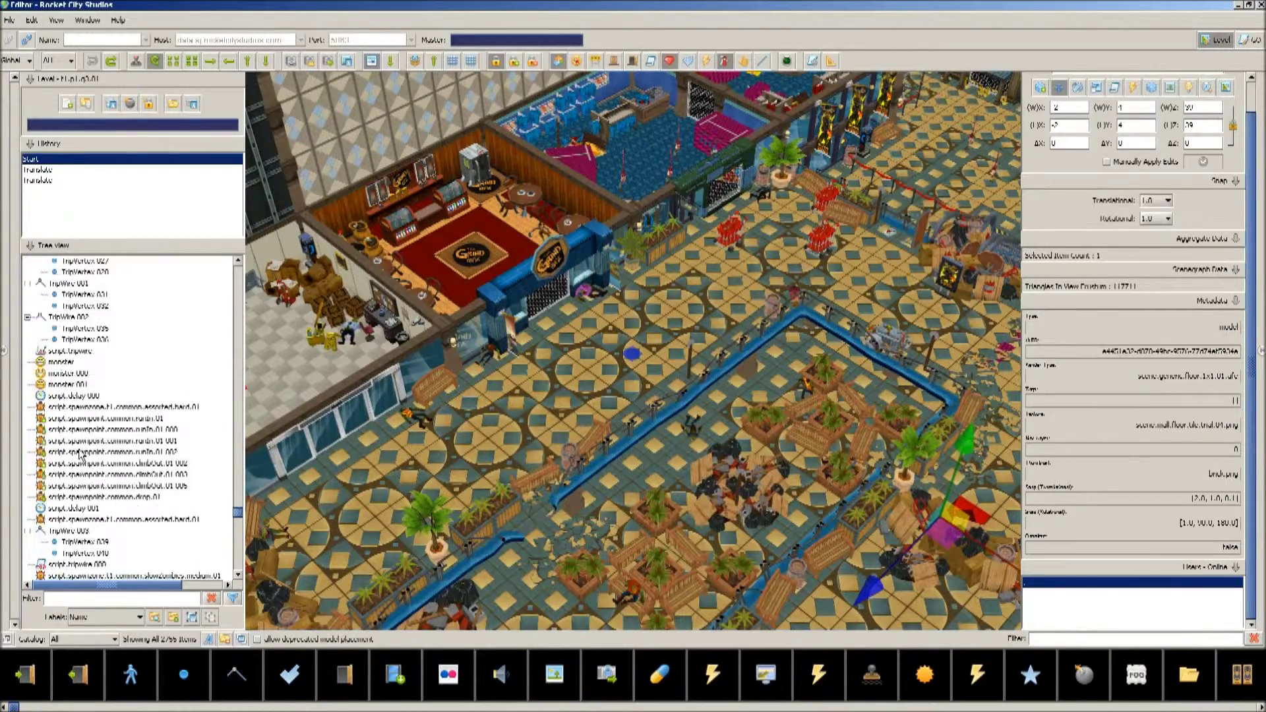
{"action": "scroll", "coordinate": [79, 454], "scroll_direction": "down", "scroll_amount": 10}
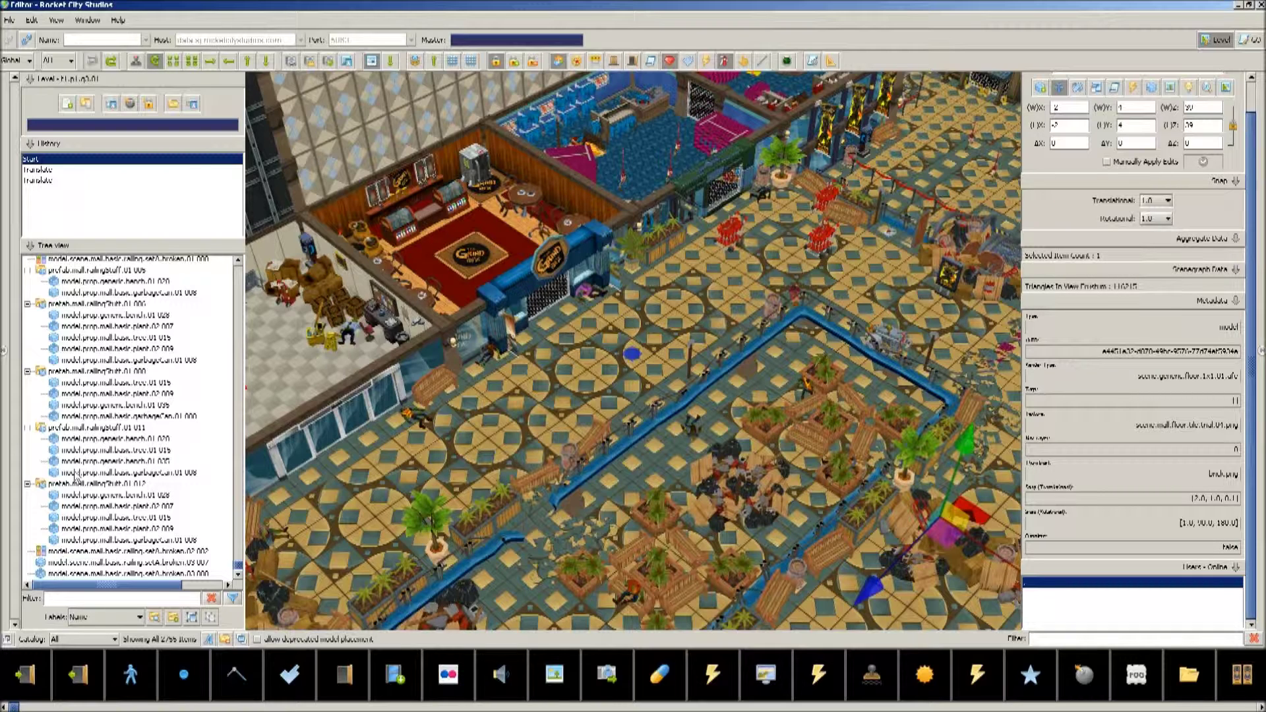
Label the tree view entries by Render Type, select the mall barricade model and browse back to the start of the list.
{"action": "left_click", "coordinate": [139, 617]}
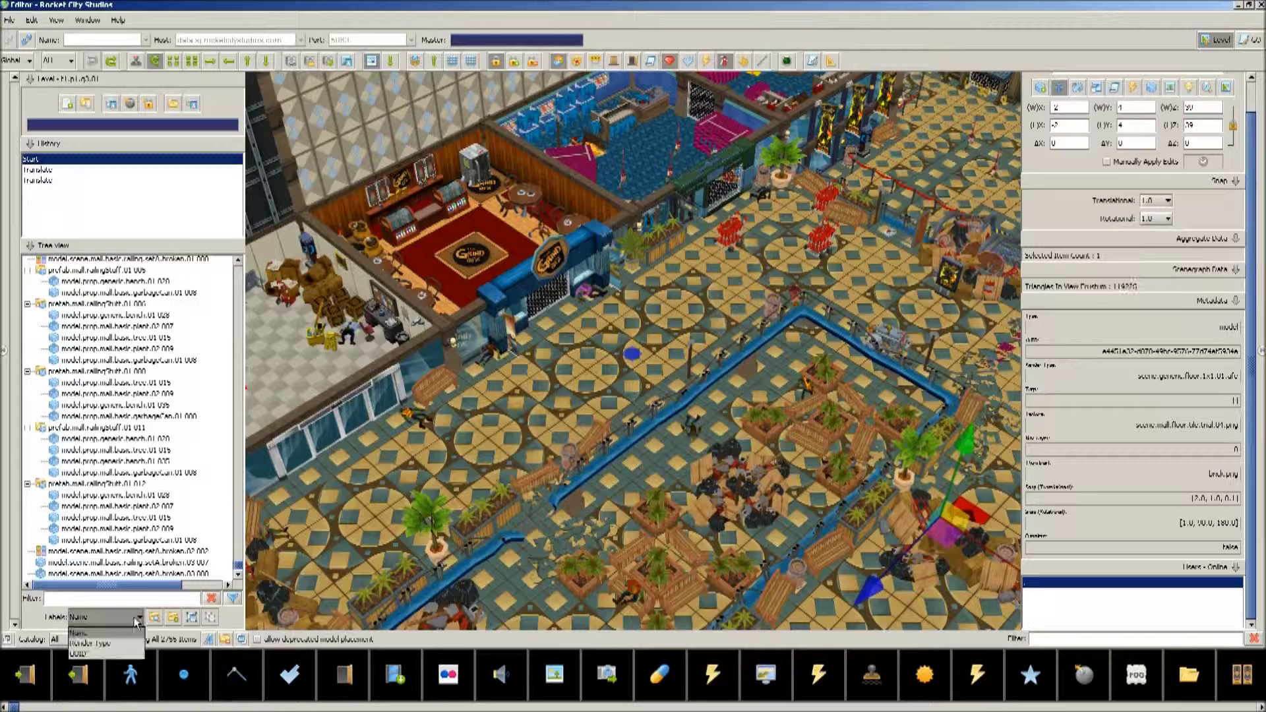
{"action": "left_click", "coordinate": [97, 645]}
{"action": "left_click", "coordinate": [105, 417]}
{"action": "scroll", "coordinate": [96, 511], "scroll_direction": "up", "scroll_amount": 10}
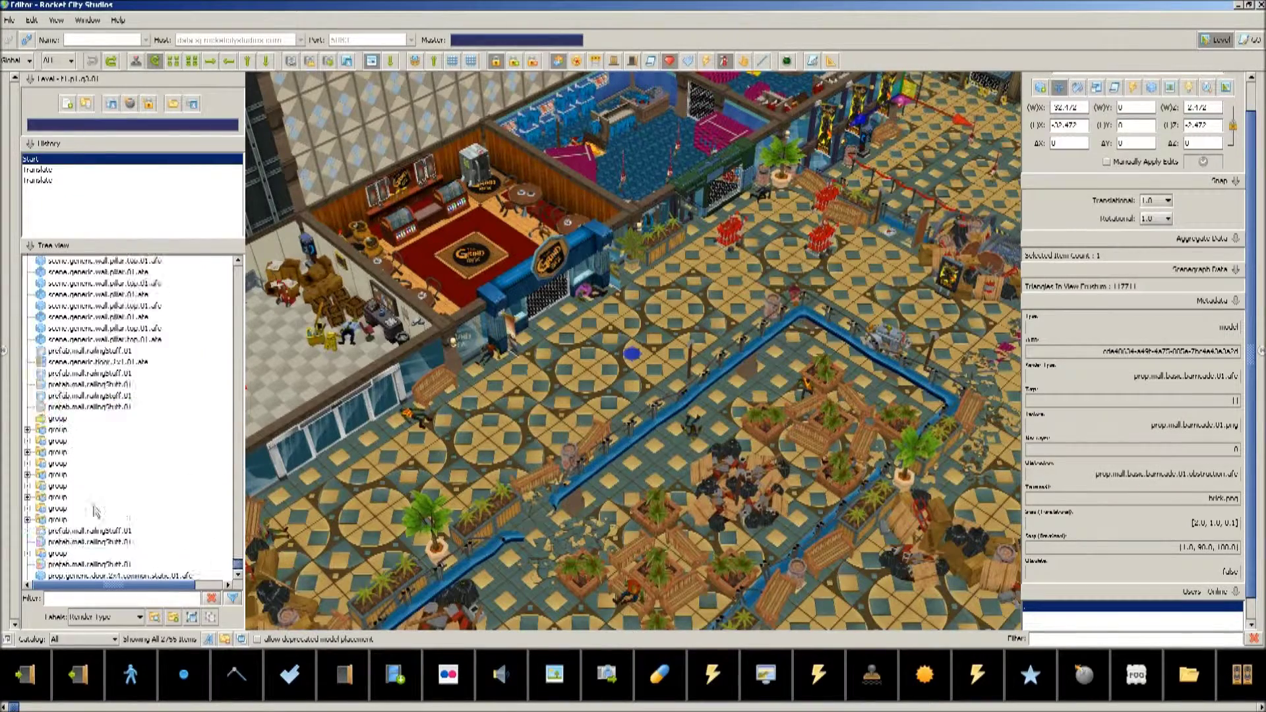
{"action": "scroll", "coordinate": [96, 512], "scroll_direction": "up", "scroll_amount": 10}
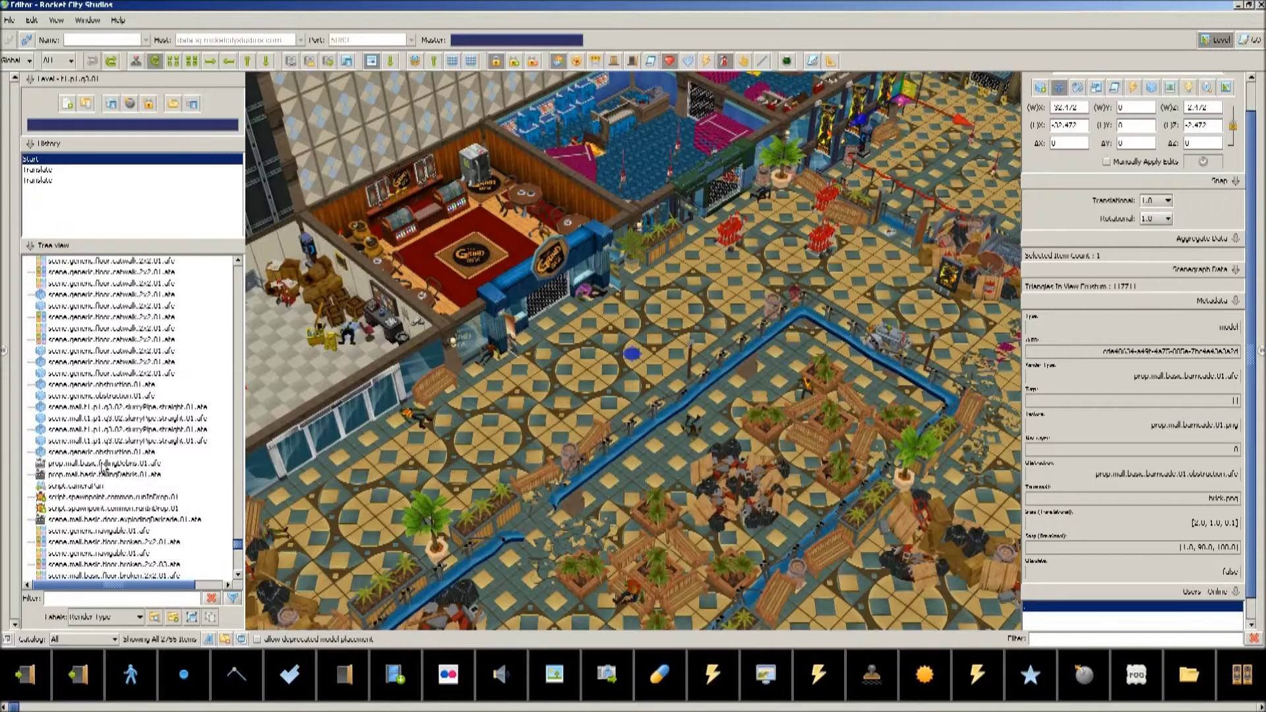
{"action": "left_click_drag", "start_coordinate": [238, 546], "coordinate": [238, 267]}
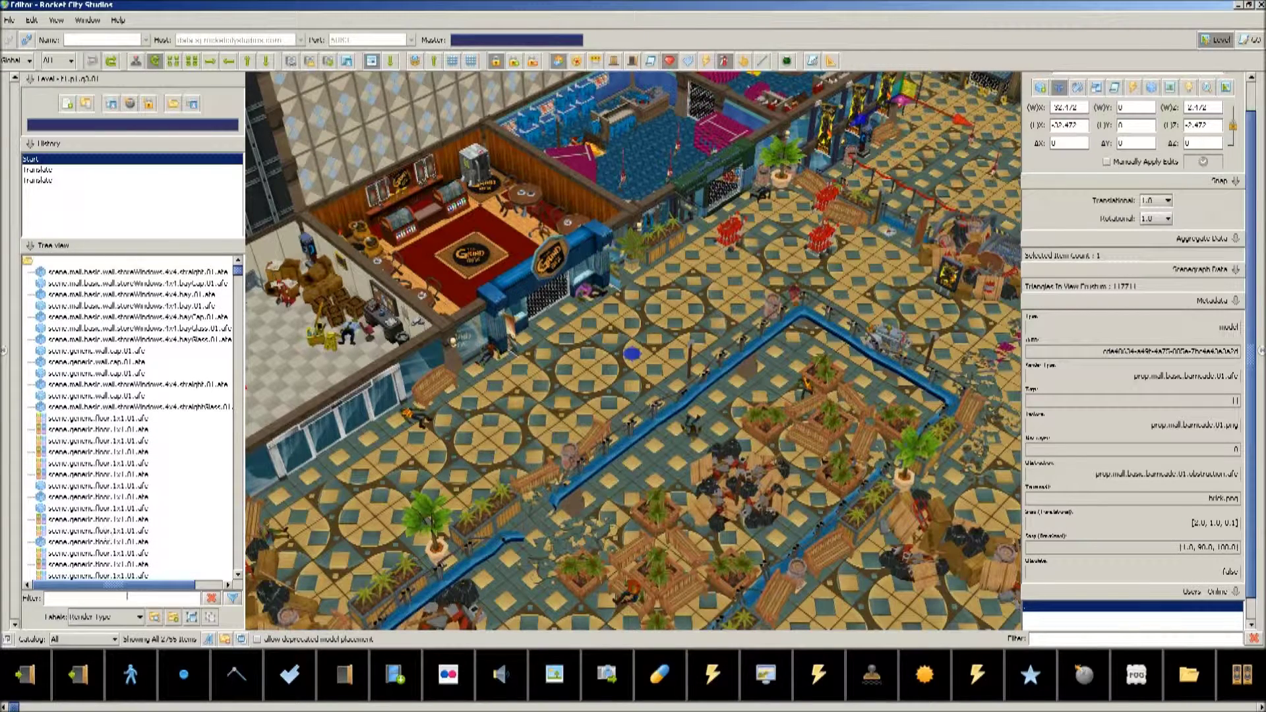
Switch the tree view labels to UUID.
{"action": "left_click", "coordinate": [118, 617]}
{"action": "left_click", "coordinate": [97, 653]}
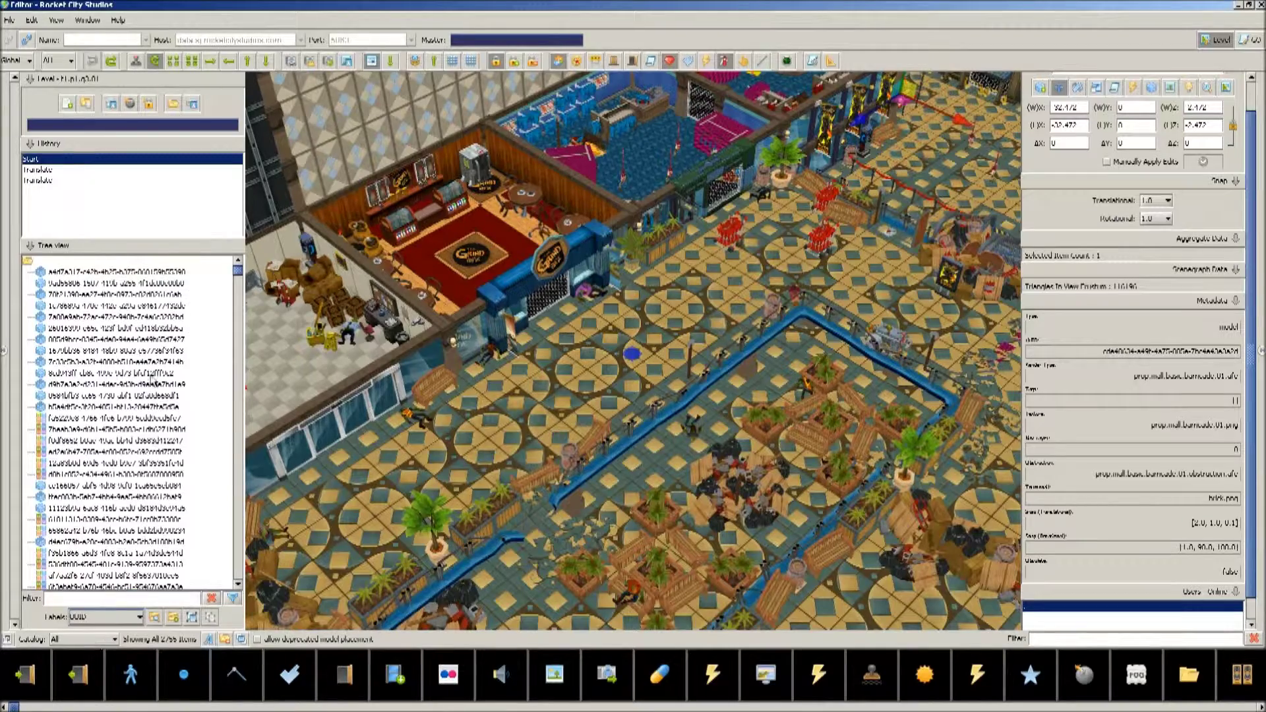
Select a generic 1x1 floor tile from the UUID-labelled entries and return to the start of the tree view list.
{"action": "scroll", "coordinate": [147, 363], "scroll_direction": "down", "scroll_amount": 6}
{"action": "left_click", "coordinate": [146, 363]}
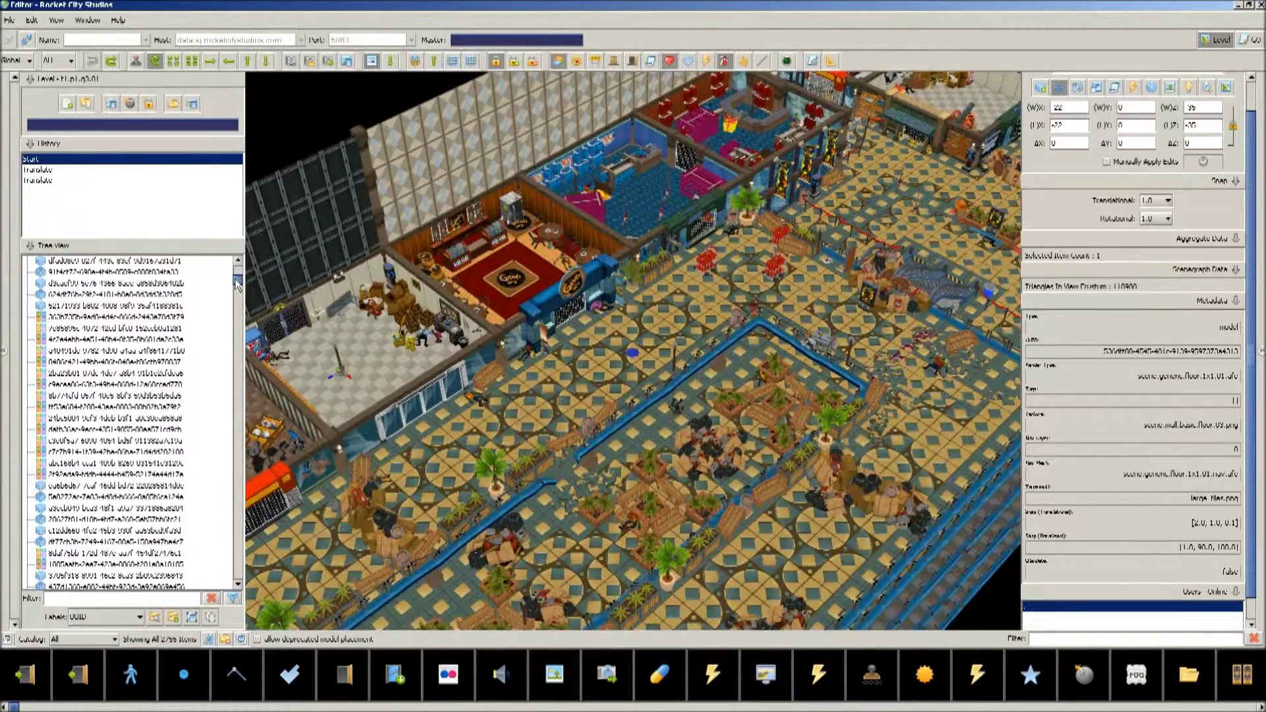
{"action": "left_click_drag", "start_coordinate": [238, 280], "coordinate": [213, 253]}
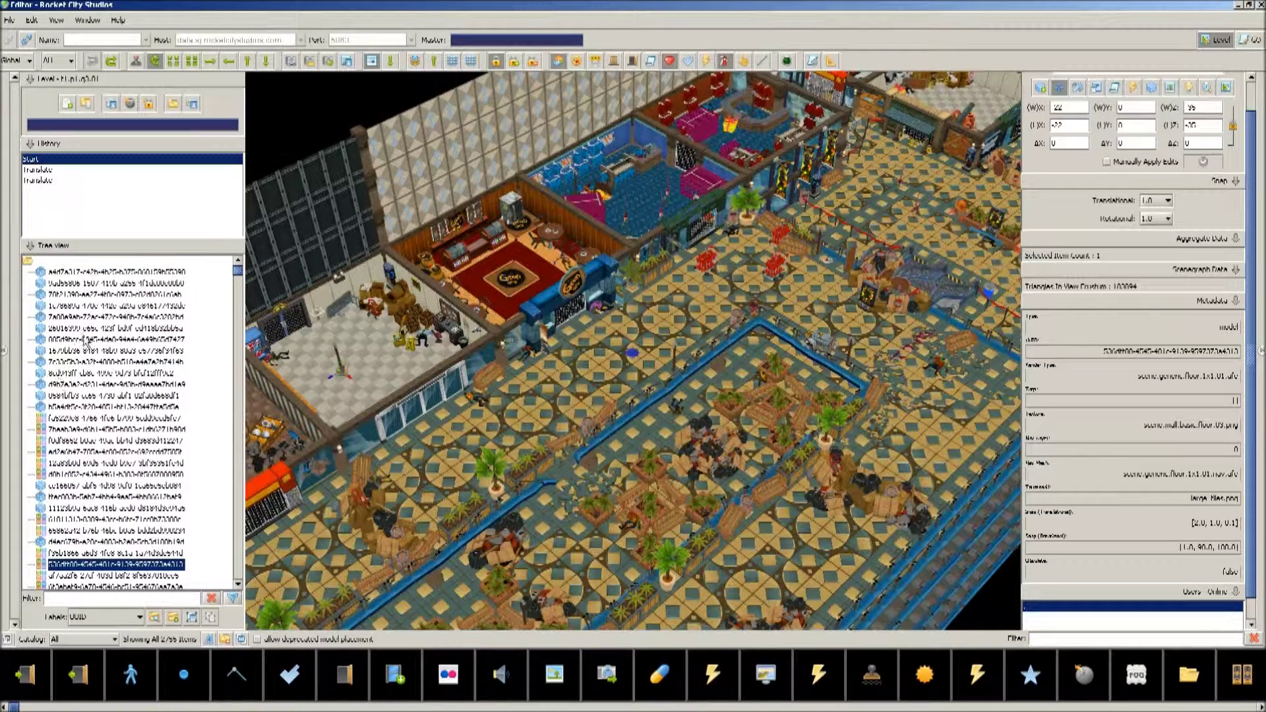
Switch the tree view labels back to Name.
{"action": "left_click", "coordinate": [120, 619]}
{"action": "left_click", "coordinate": [103, 637]}
{"action": "left_click", "coordinate": [108, 622]}
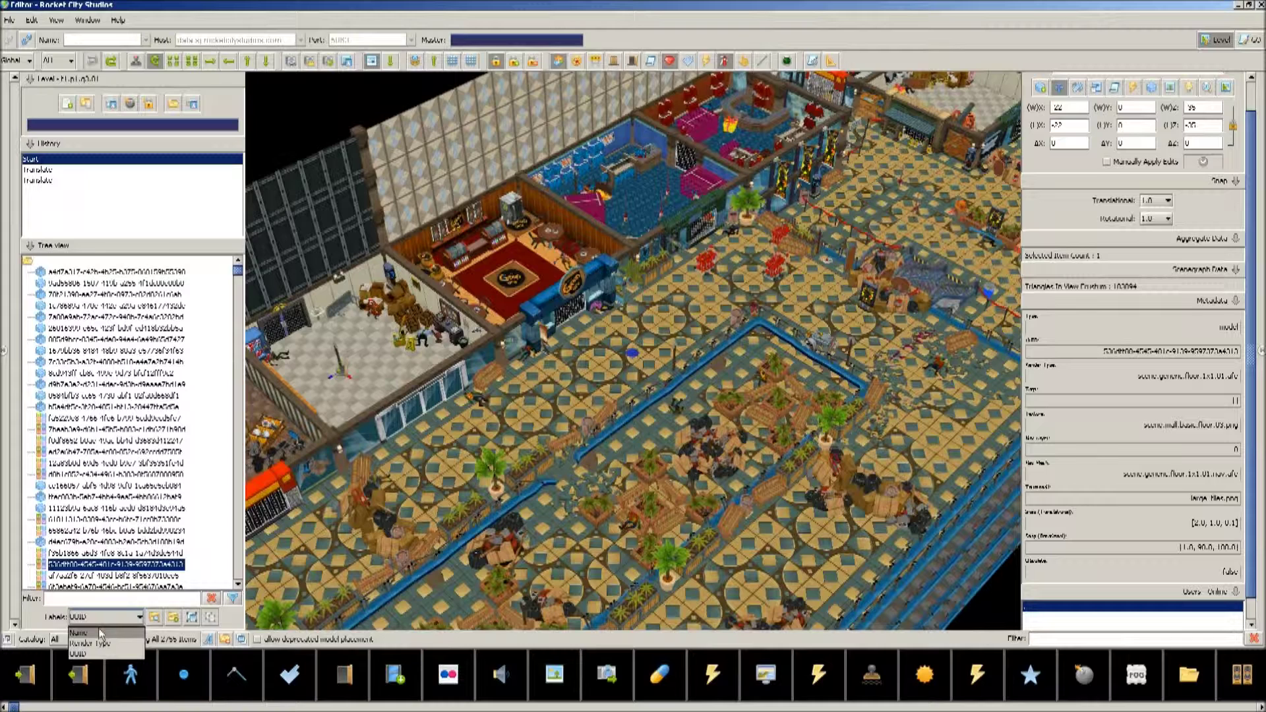
{"action": "left_click", "coordinate": [99, 632]}
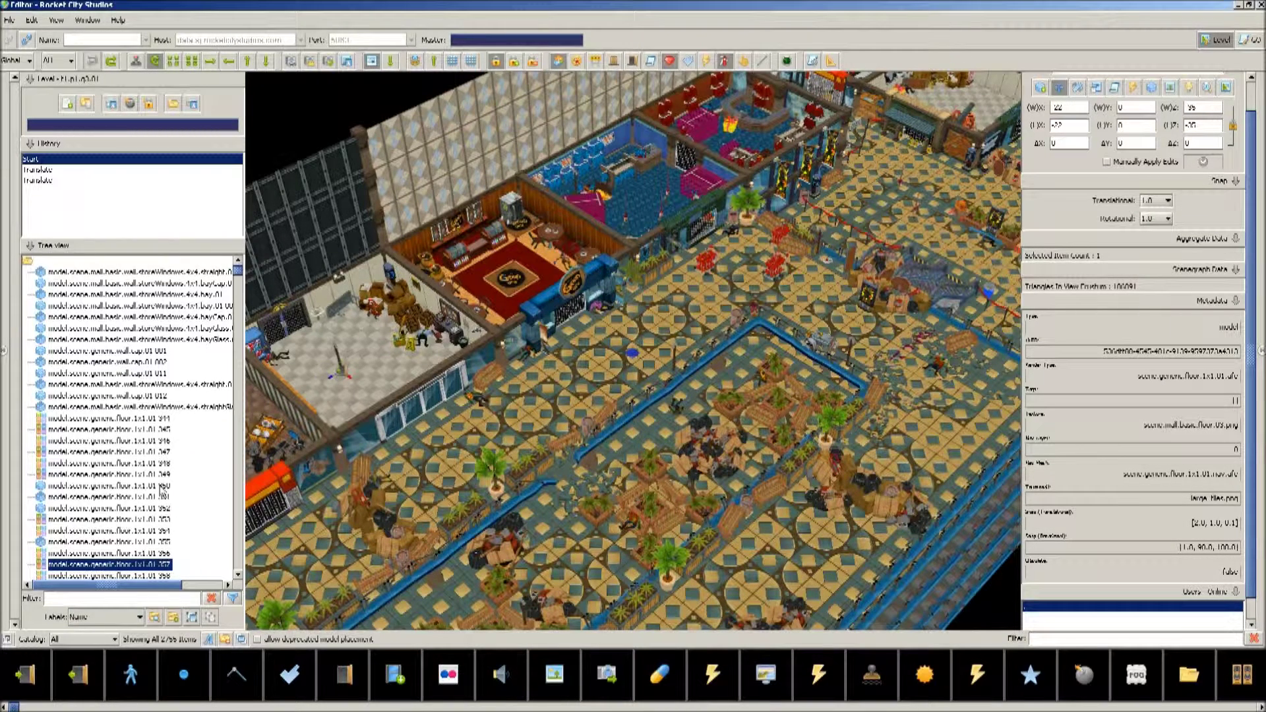
Filter the tree view for "table", select model.prop.mall.theater.retractableStanchion.01 and focus the camera on it.
{"action": "type", "text": "table"}
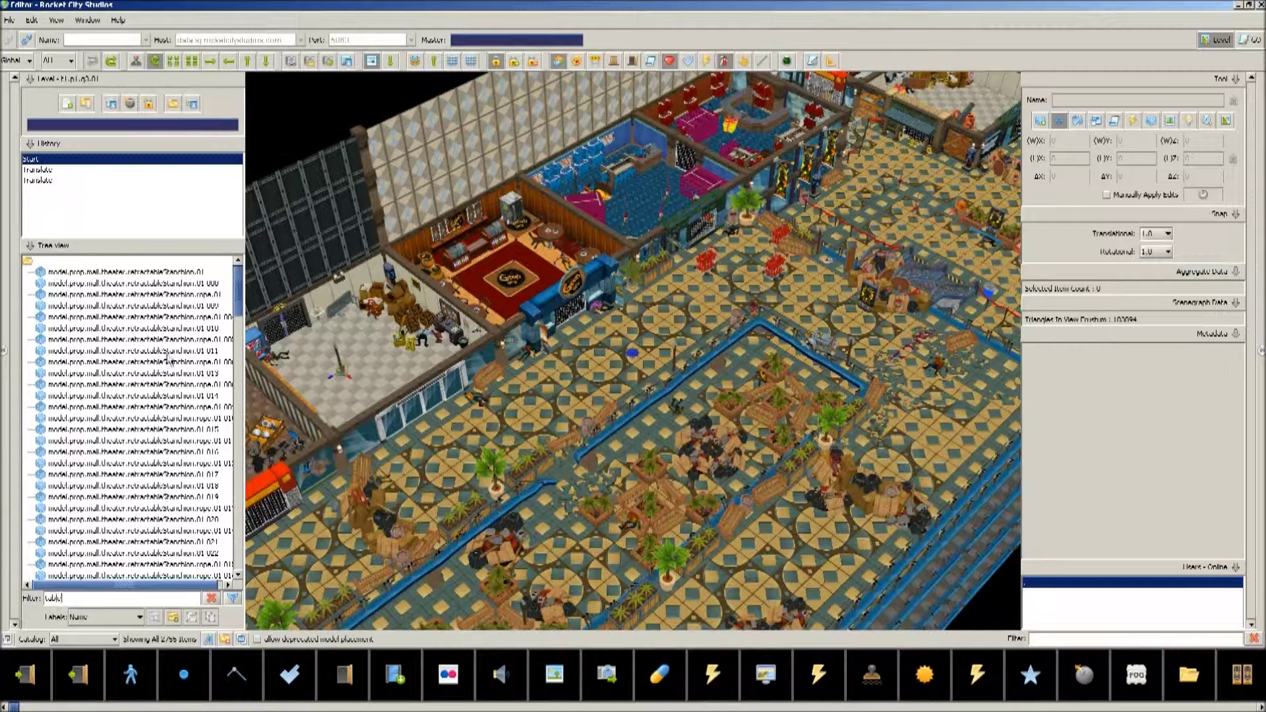
{"action": "left_click", "coordinate": [137, 295]}
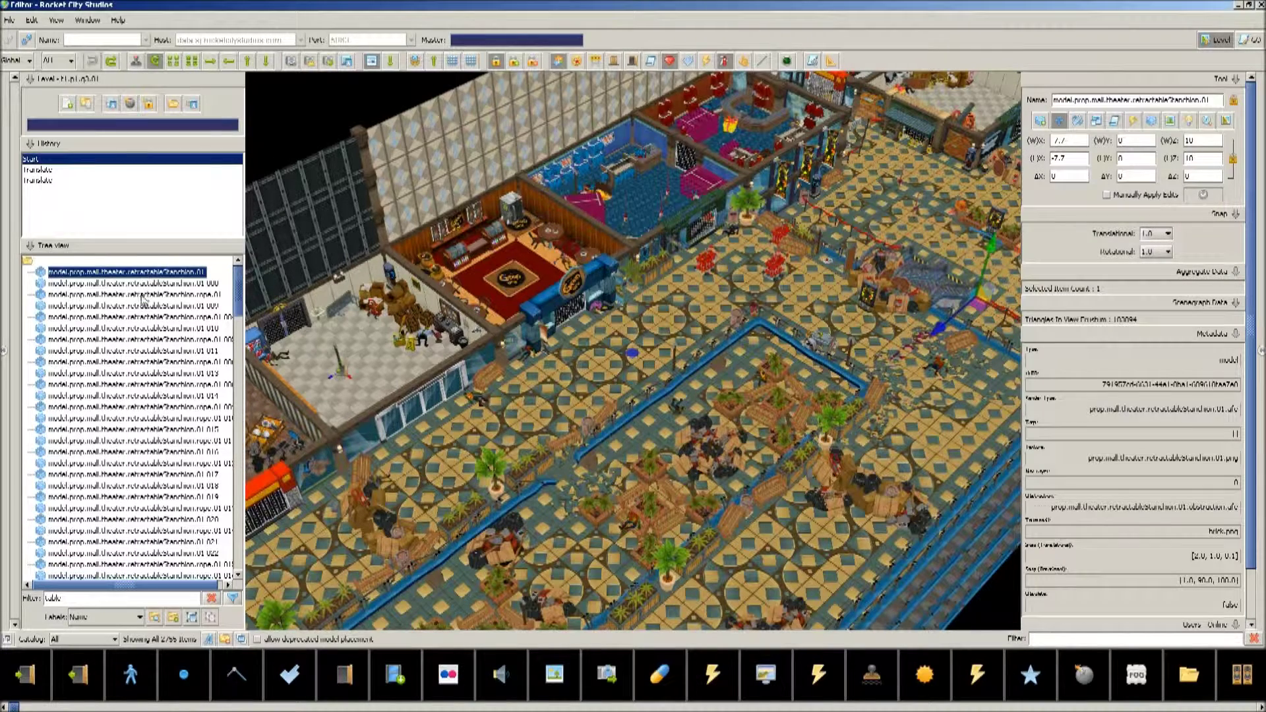
{"action": "left_click", "coordinate": [146, 283]}
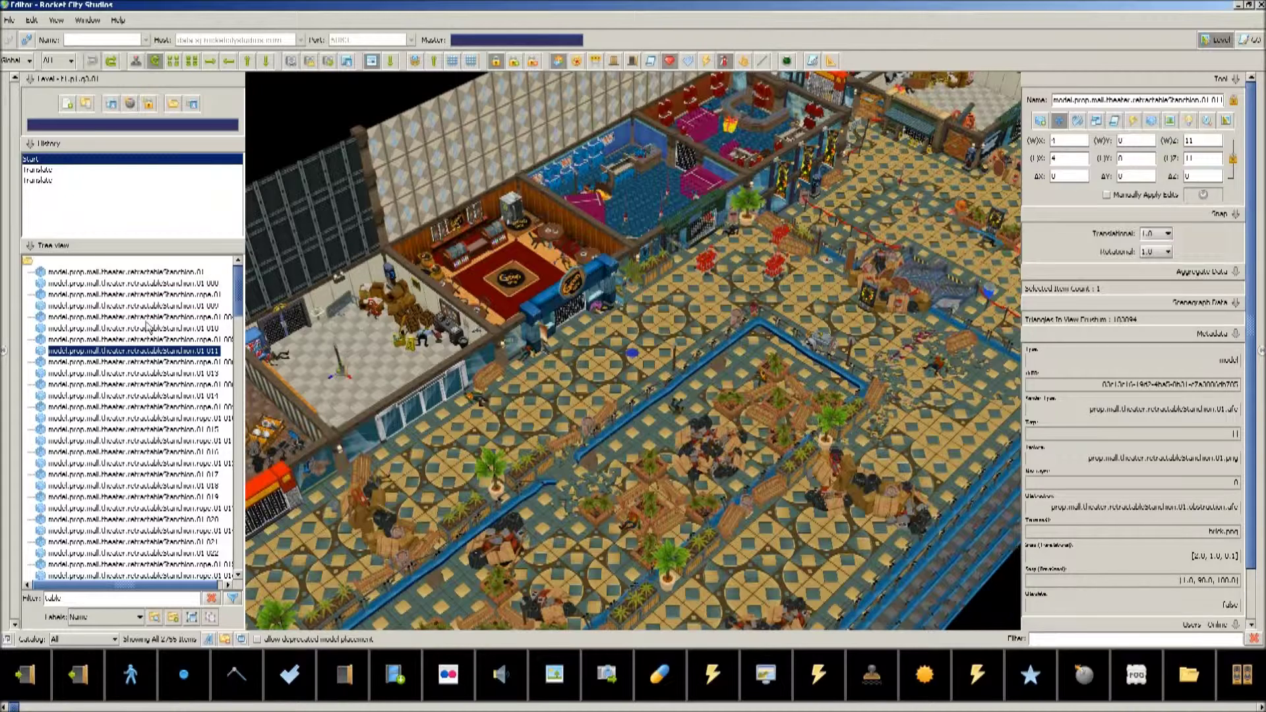
{"action": "left_click", "coordinate": [151, 272]}
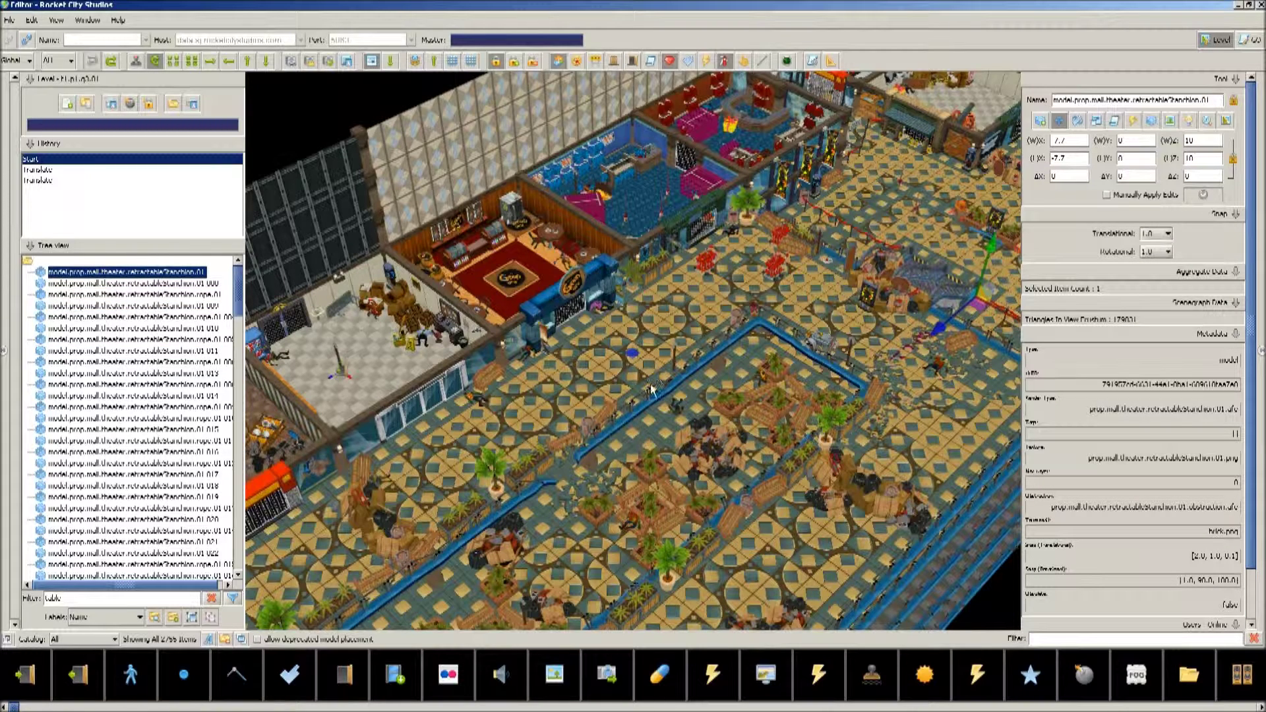
{"action": "key", "text": "f"}
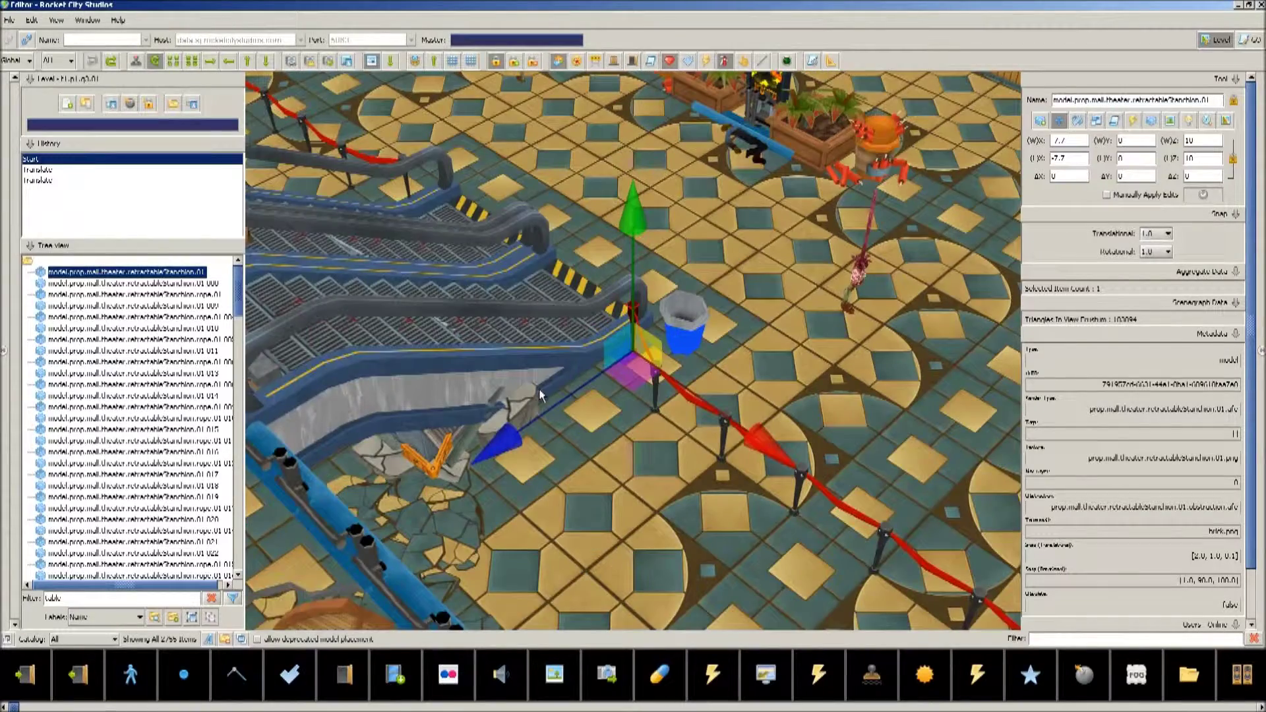
Look over the mall around the stanchion and clear the tree view's text filter.
{"action": "middle_click_drag", "start_coordinate": [353, 408], "coordinate": [341, 427]}
{"action": "scroll", "coordinate": [601, 196], "scroll_direction": "down", "scroll_amount": 5}
{"action": "key", "text": "d"}
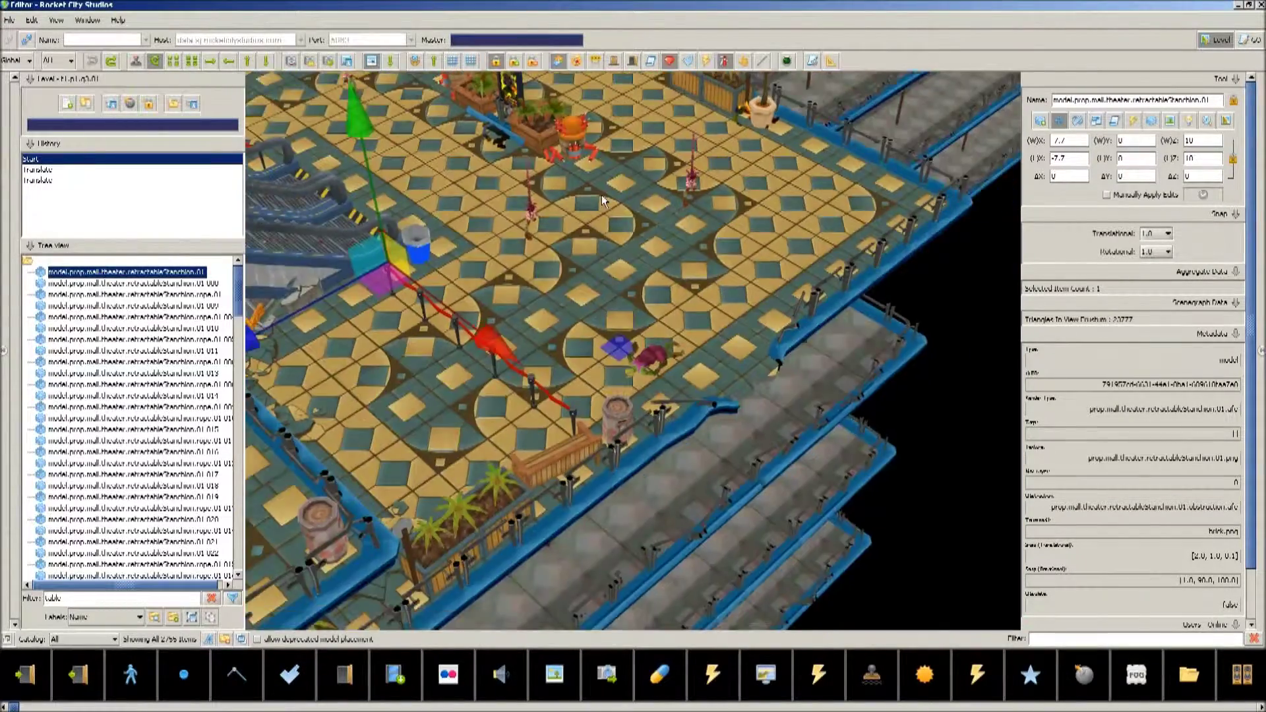
{"action": "key", "text": "w"}
{"action": "scroll", "coordinate": [603, 185], "scroll_direction": "down", "scroll_amount": 5}
{"action": "key", "text": "w"}
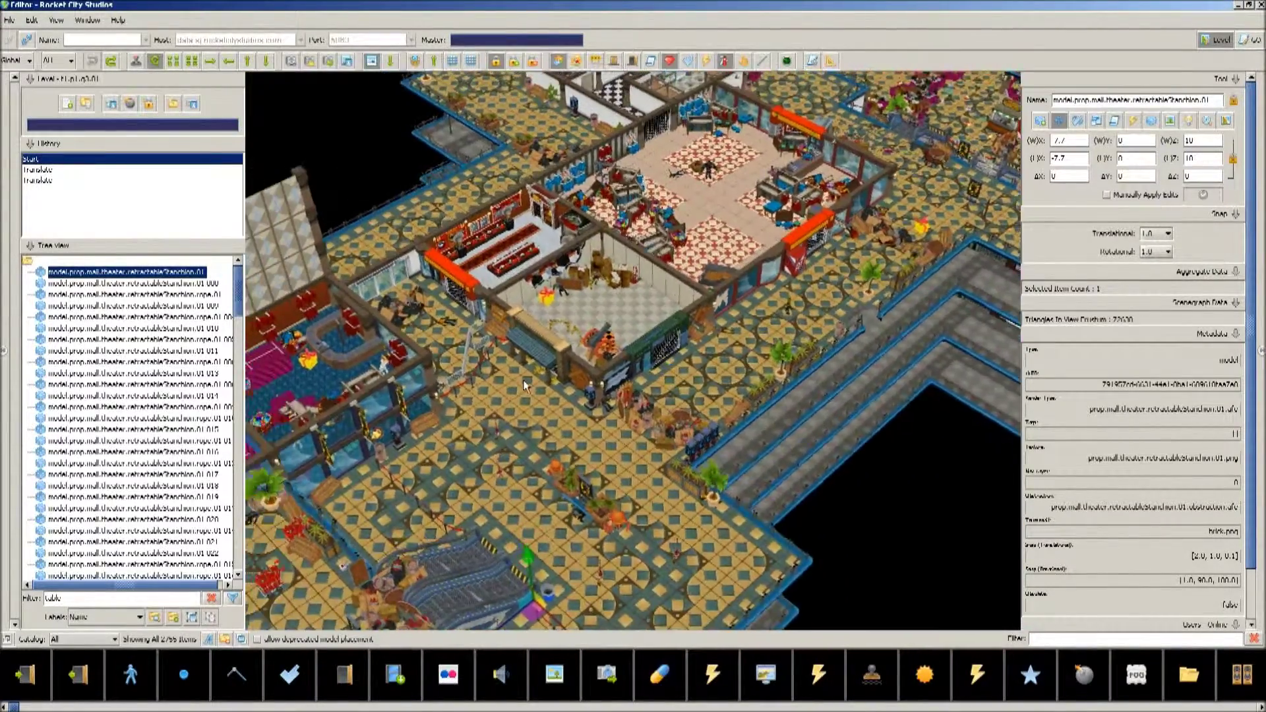
{"action": "key", "text": "a"}
{"action": "left_click", "coordinate": [212, 598]}
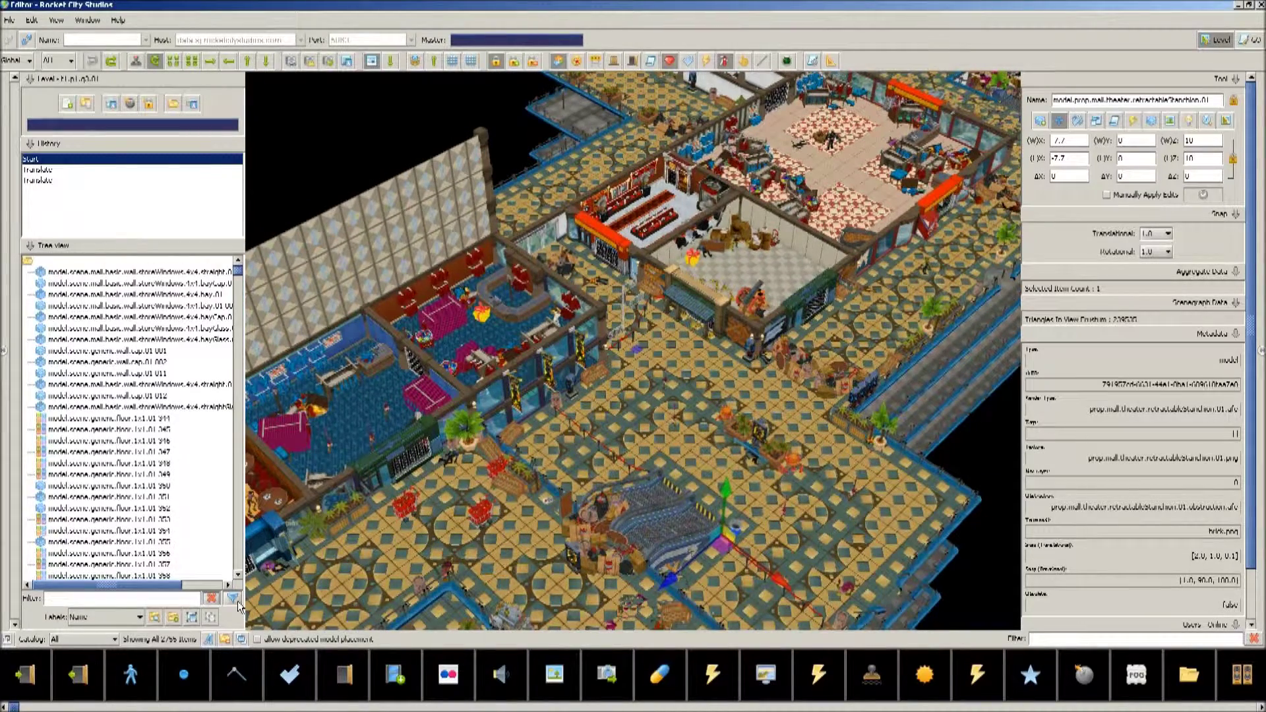
Restrict the tree view to the group type only and browse the listed prefabs and groups.
{"action": "left_click", "coordinate": [234, 599]}
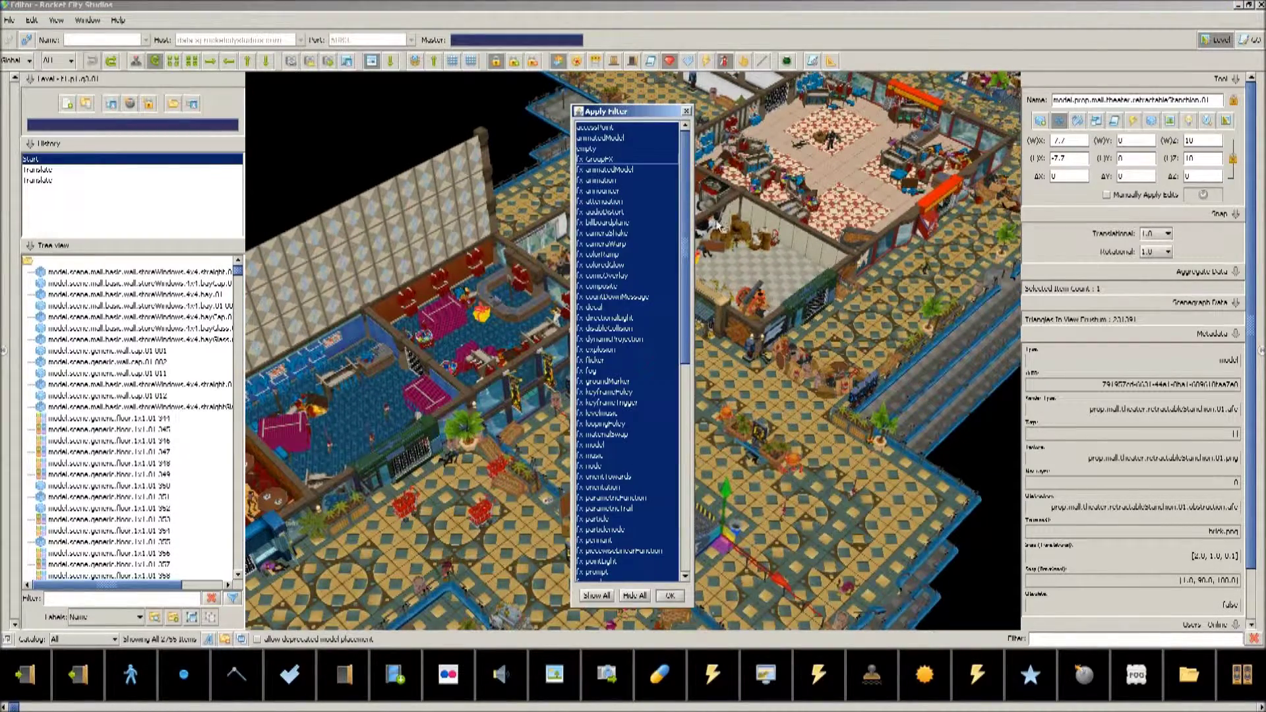
{"action": "scroll", "coordinate": [620, 275], "scroll_direction": "down", "scroll_amount": 13}
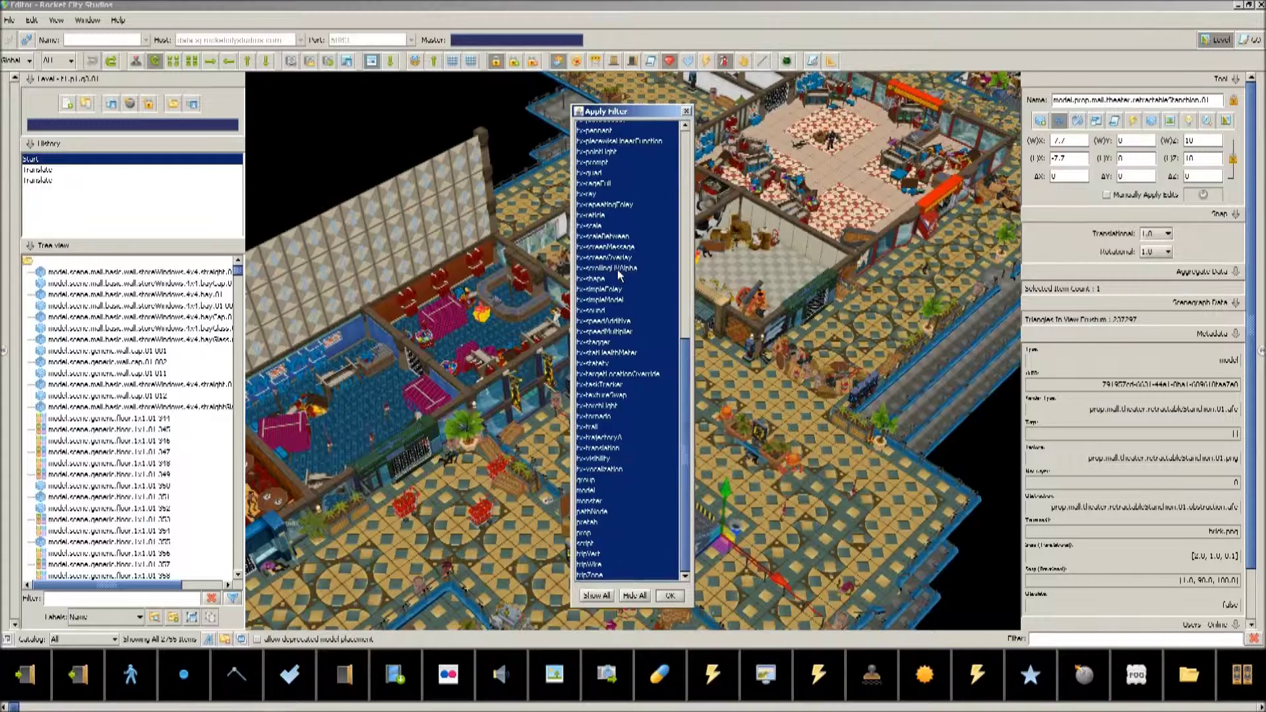
{"action": "scroll", "coordinate": [620, 275], "scroll_direction": "up", "scroll_amount": 13}
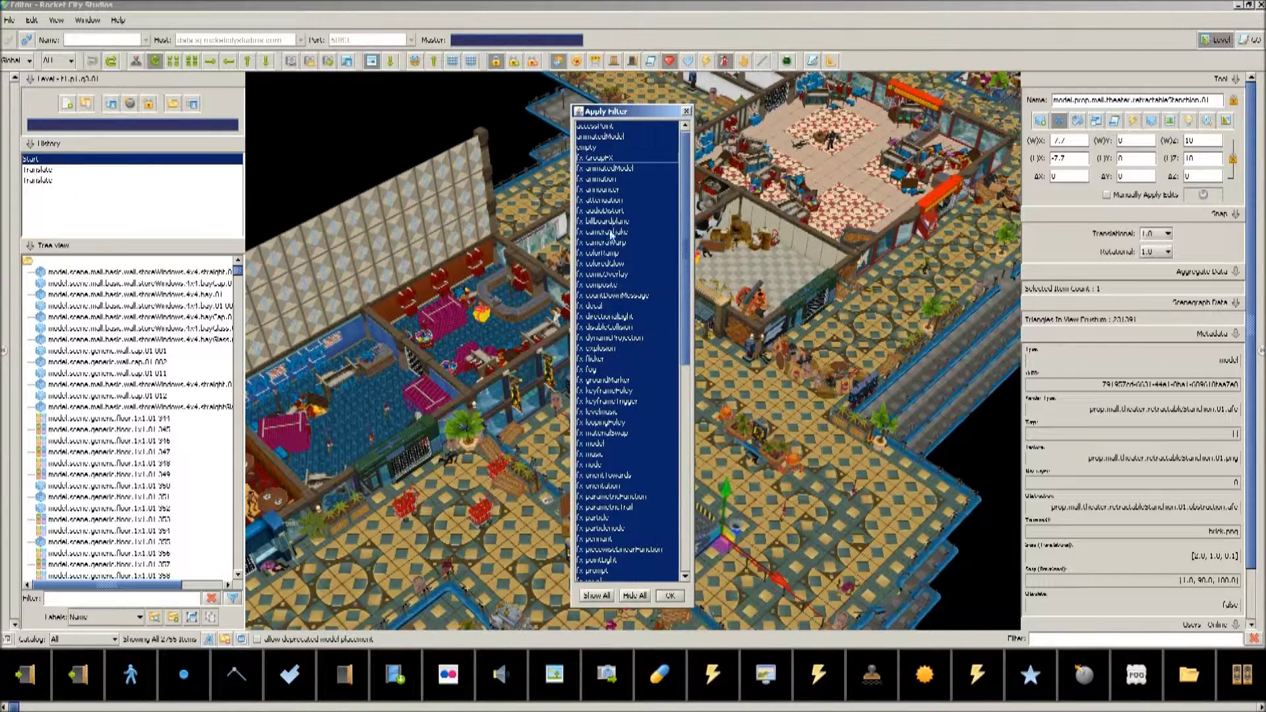
{"action": "scroll", "coordinate": [607, 436], "scroll_direction": "down", "scroll_amount": 7}
{"action": "scroll", "coordinate": [607, 436], "scroll_direction": "down", "scroll_amount": 3}
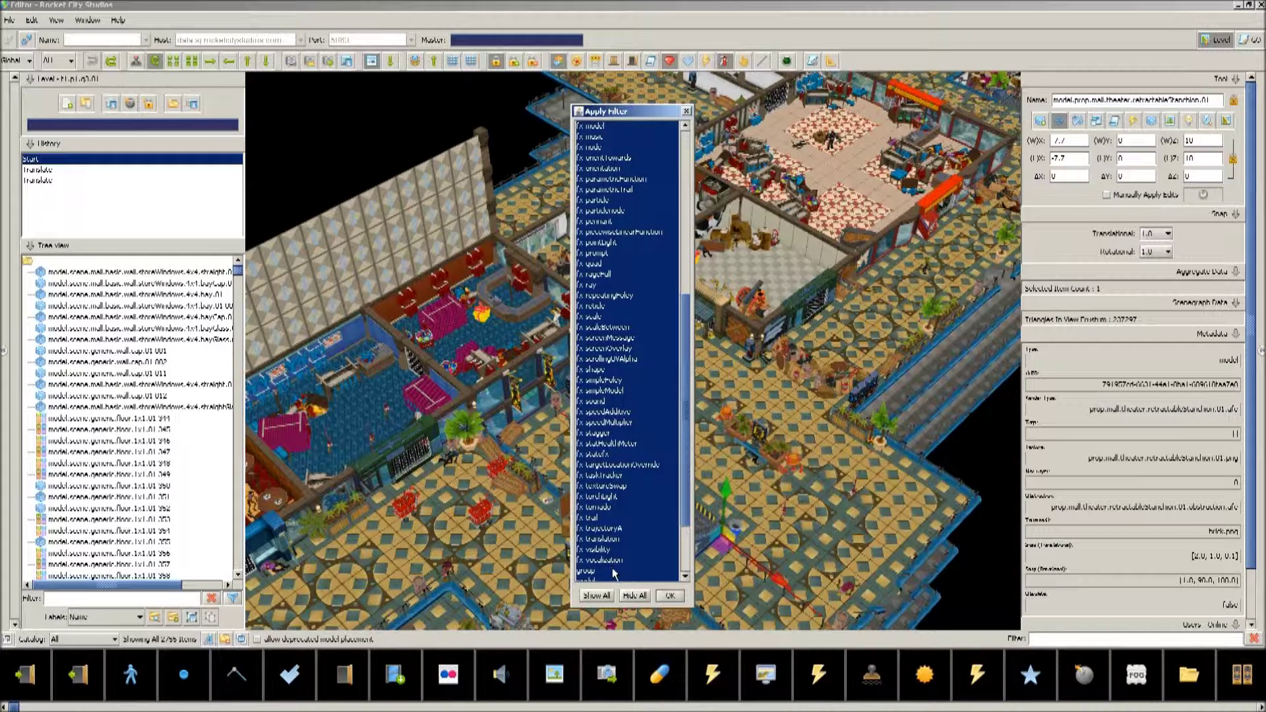
{"action": "scroll", "coordinate": [605, 558], "scroll_direction": "down", "scroll_amount": 2}
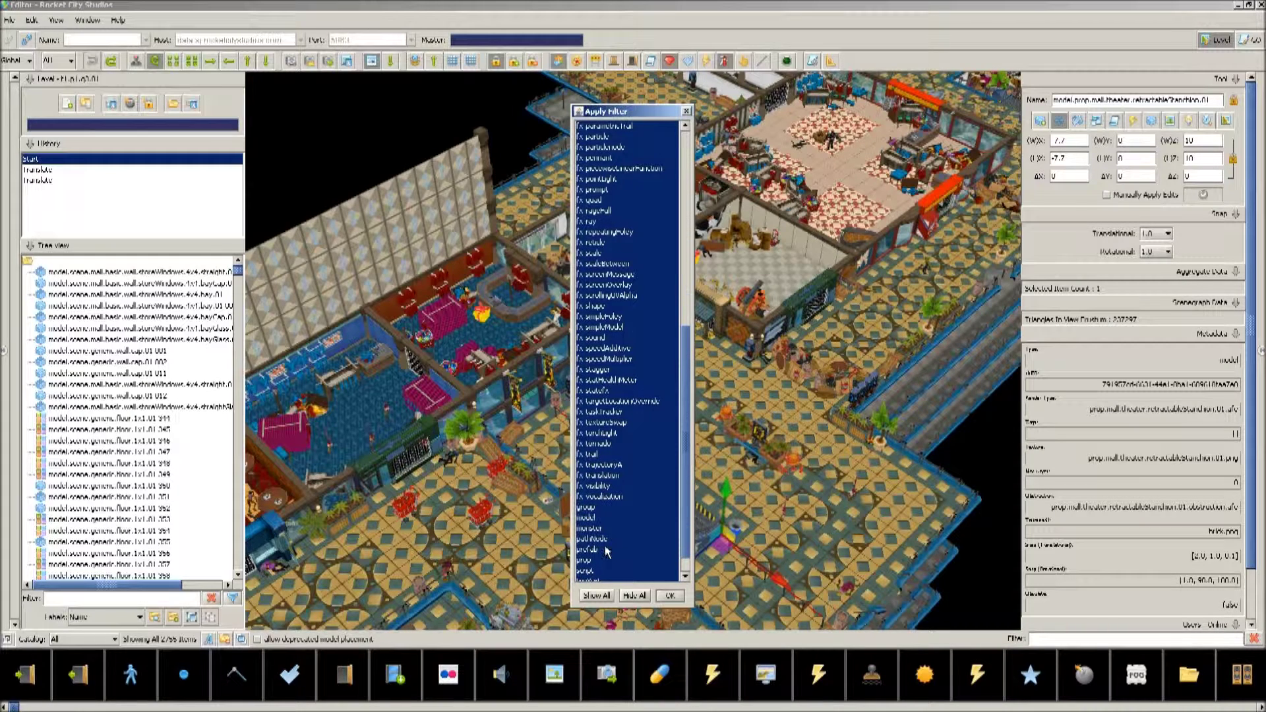
{"action": "left_click", "coordinate": [591, 508]}
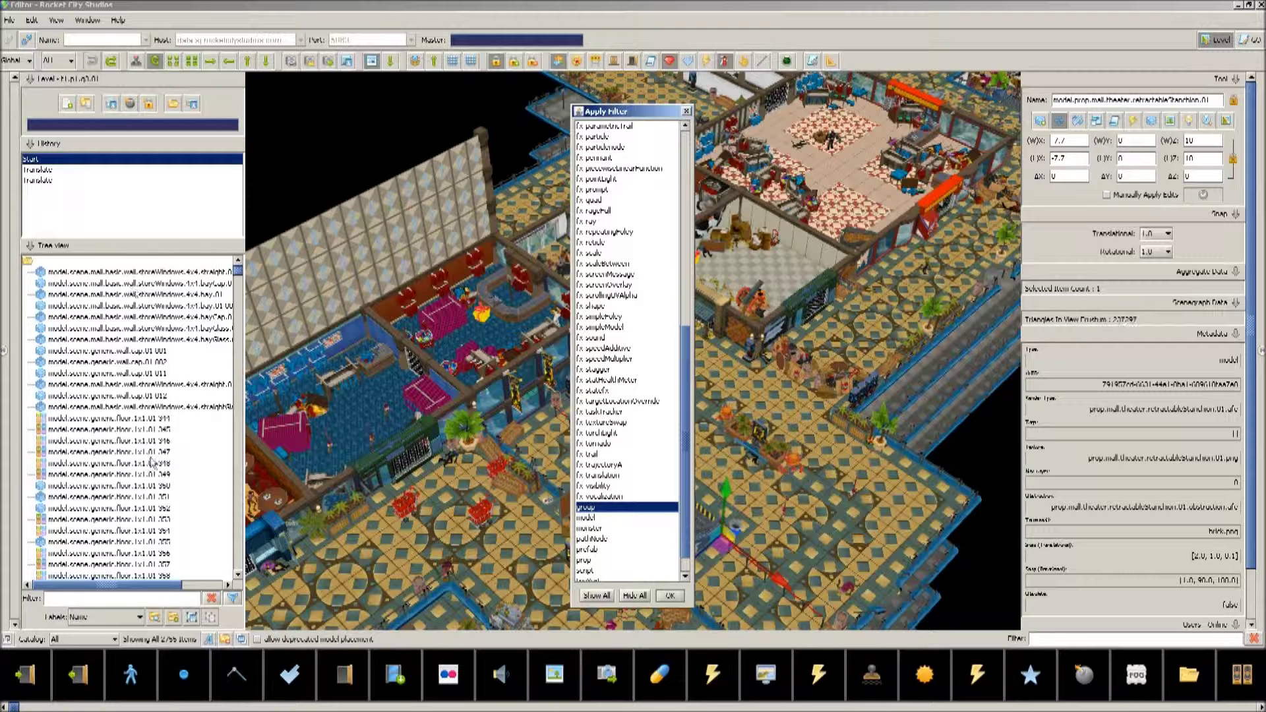
{"action": "left_click", "coordinate": [687, 112]}
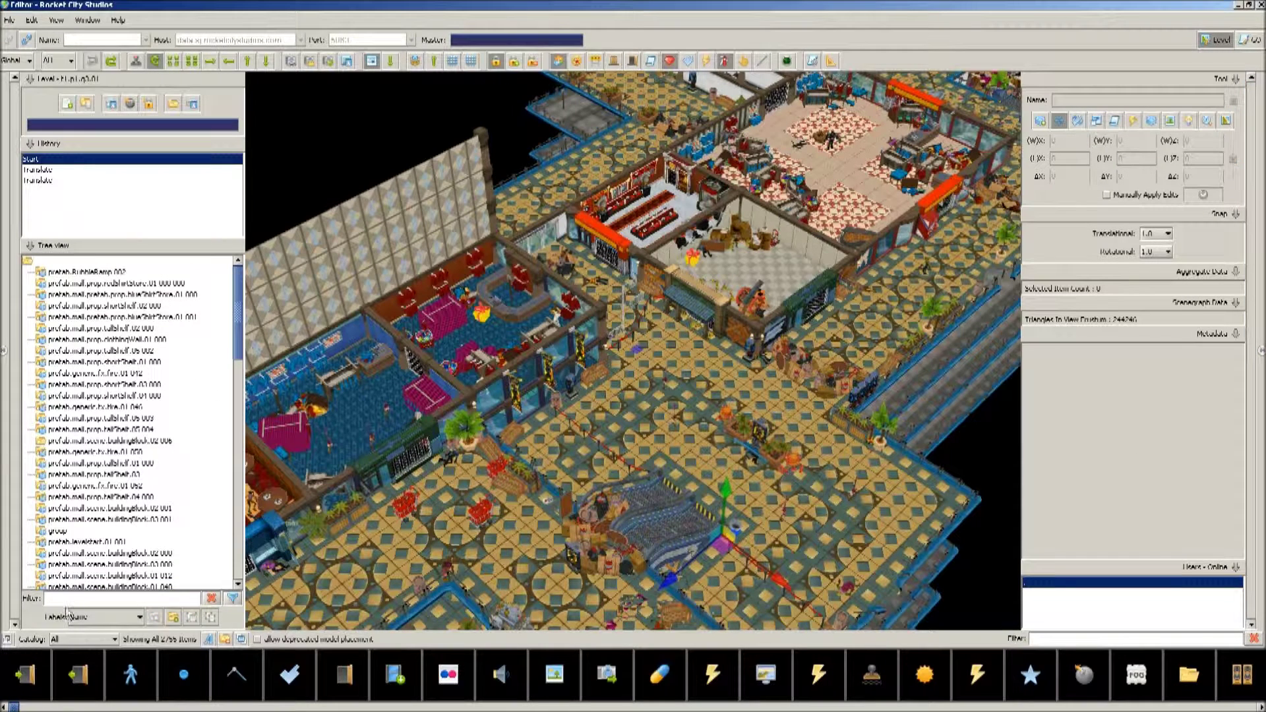
{"action": "scroll", "coordinate": [180, 582], "scroll_direction": "down", "scroll_amount": 20}
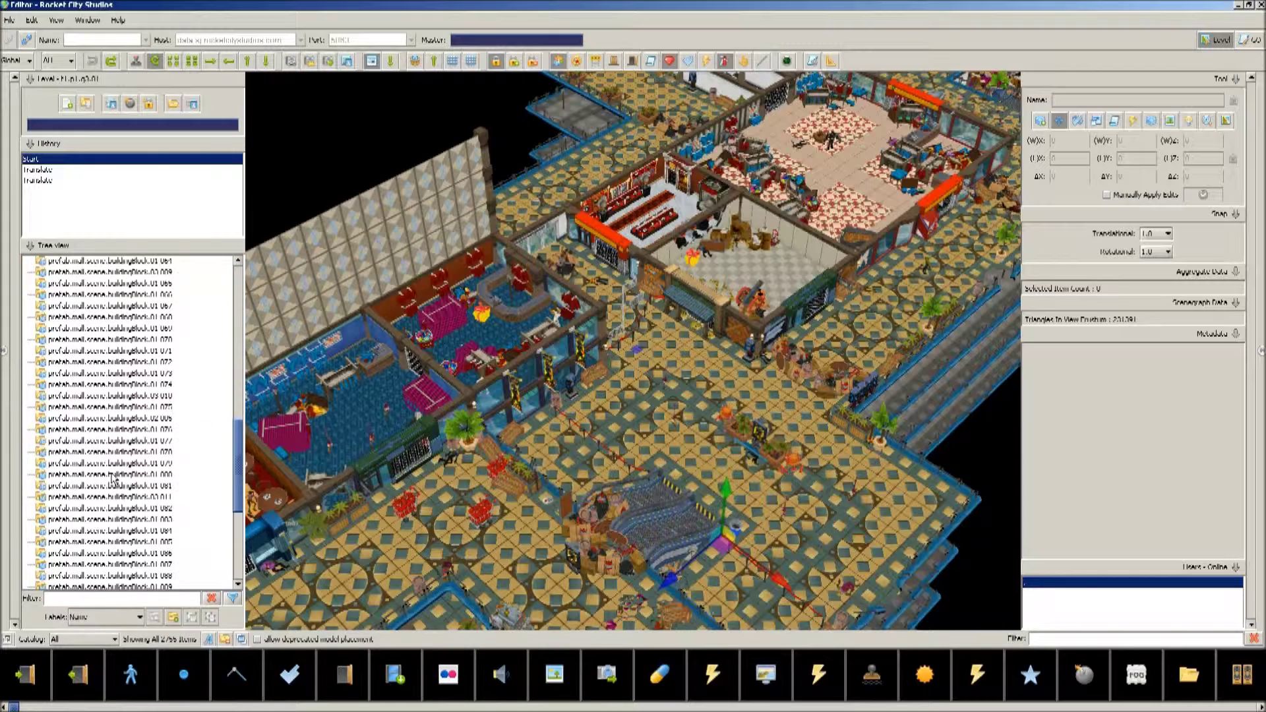
Reset the tree view's type filter to show all object types.
{"action": "left_click", "coordinate": [233, 599]}
{"action": "left_click", "coordinate": [595, 595]}
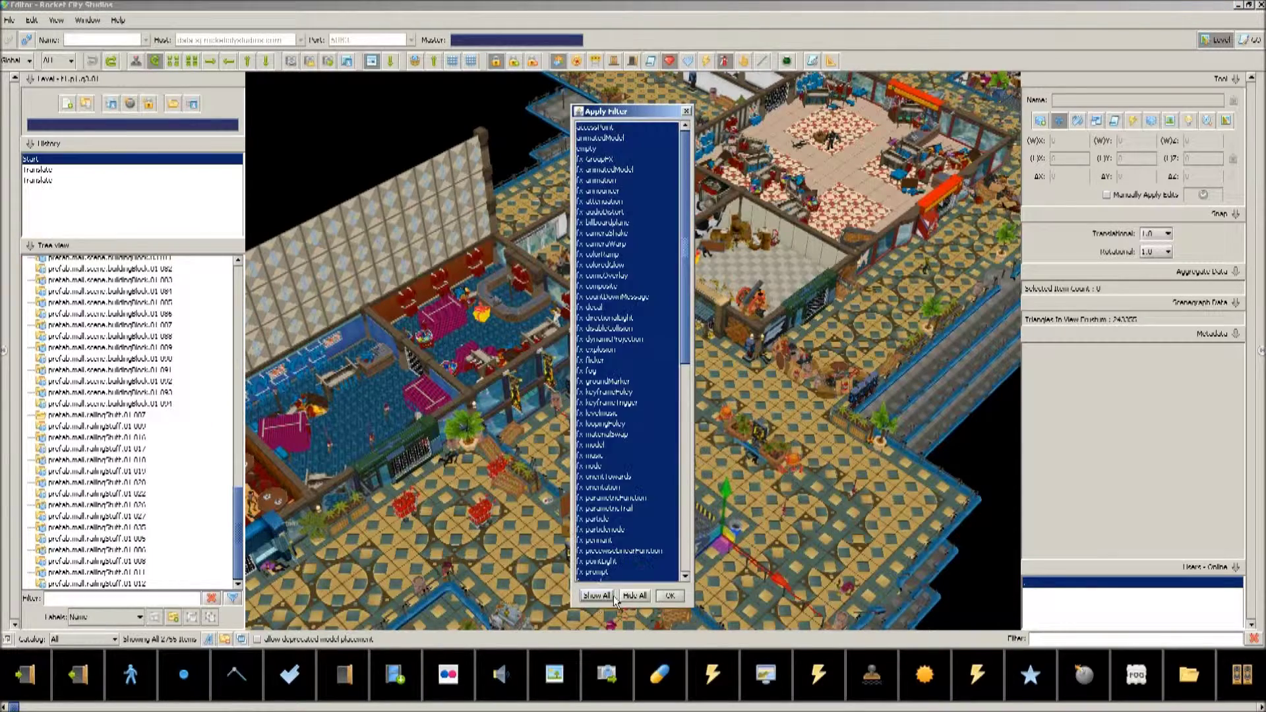
{"action": "left_click", "coordinate": [669, 596]}
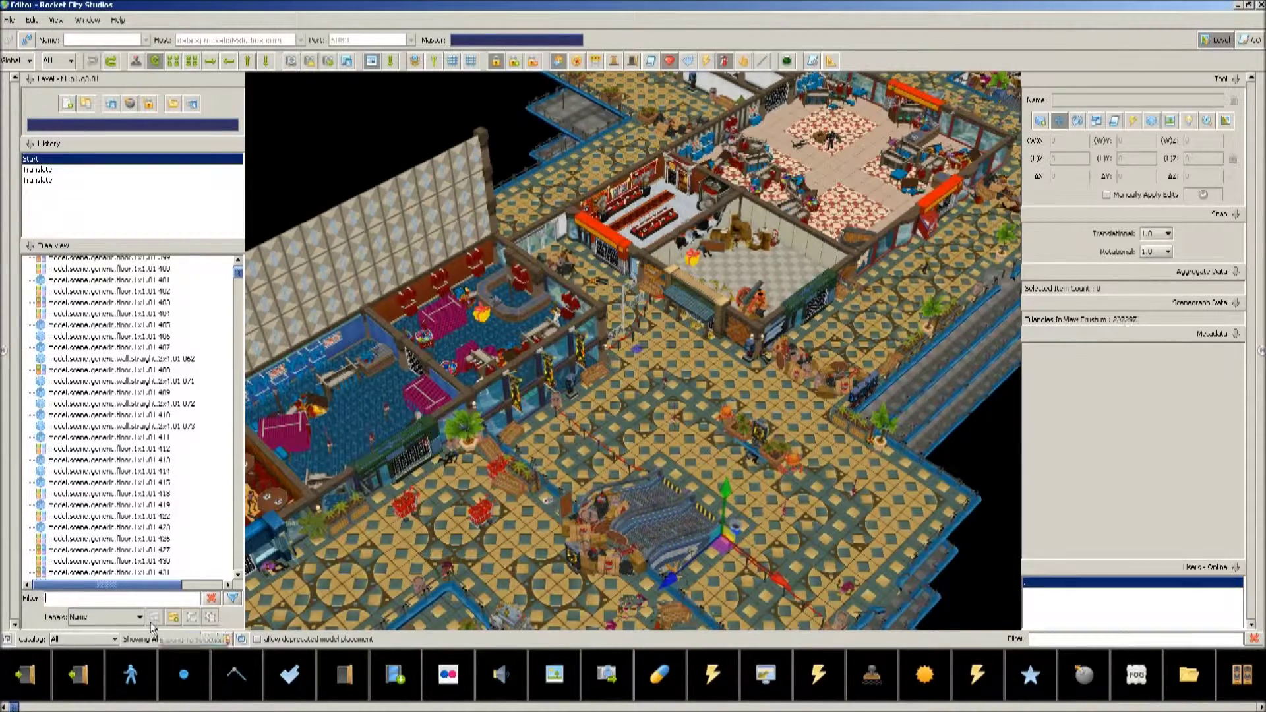
Select two neighbouring floor tiles beside the plant boxes above the escalator and combine them into a group.
{"action": "left_click", "coordinate": [119, 382]}
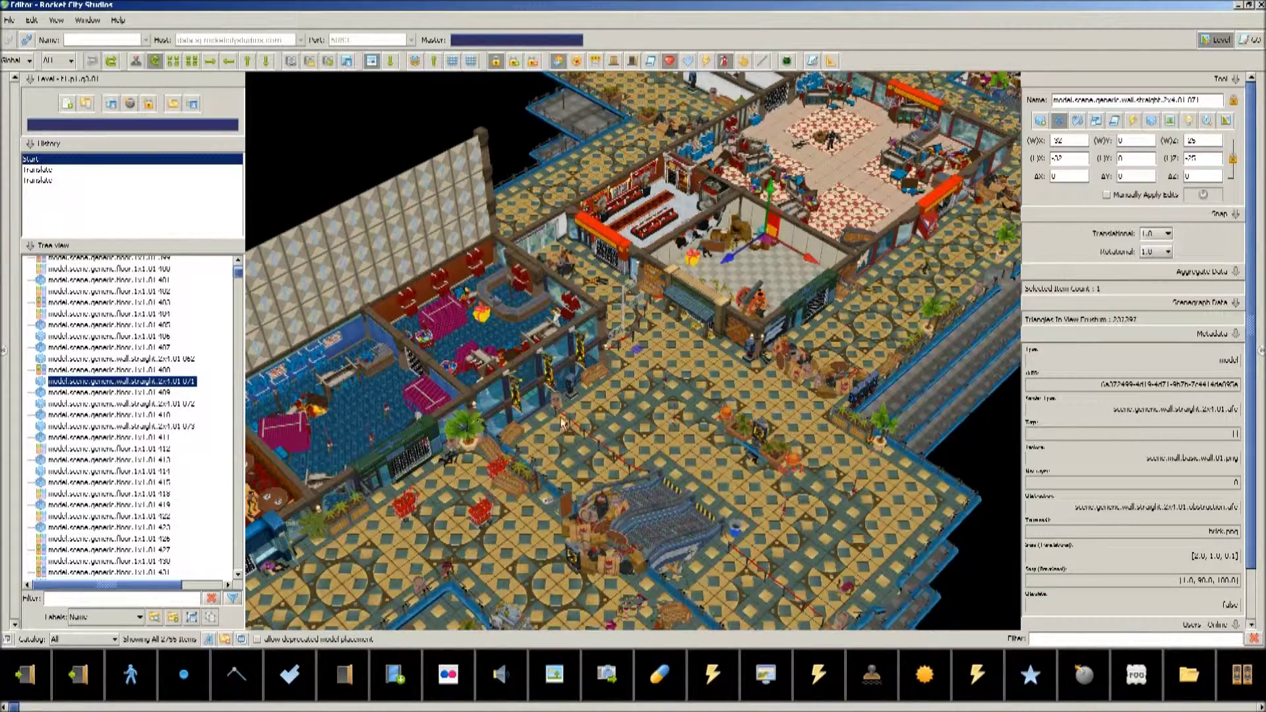
{"action": "left_click", "coordinate": [731, 406]}
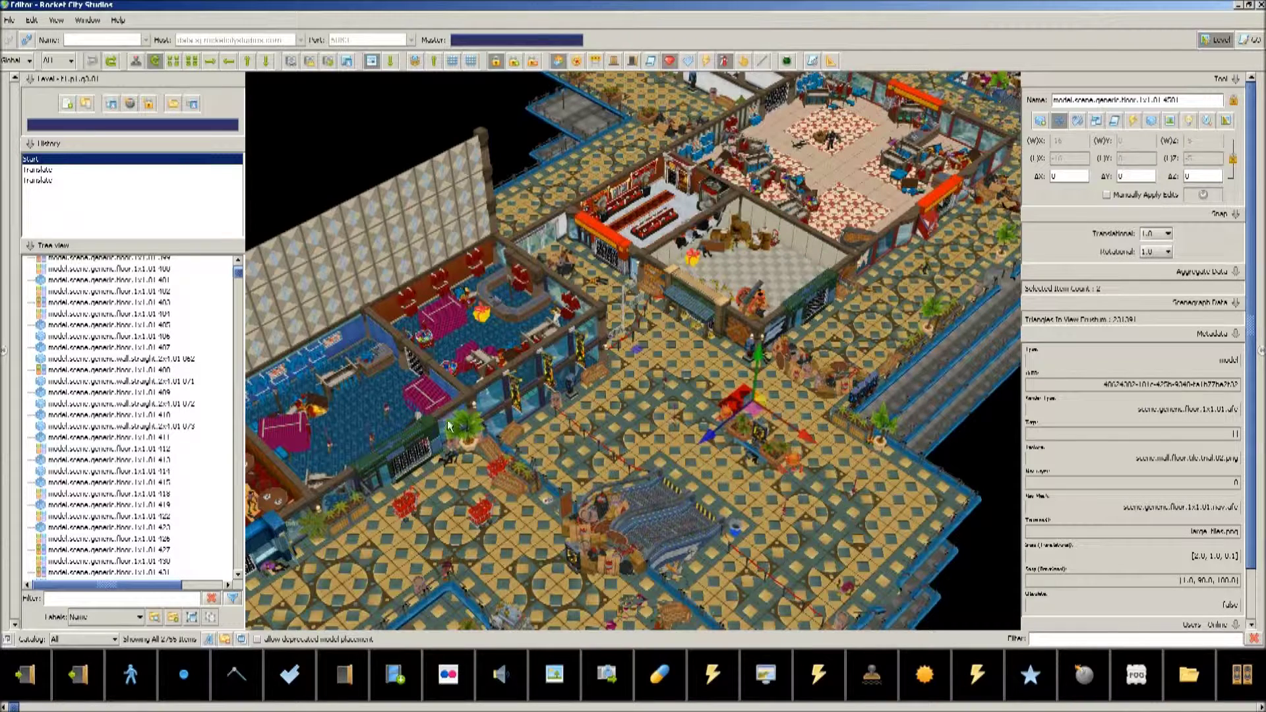
{"action": "left_click", "coordinate": [191, 616]}
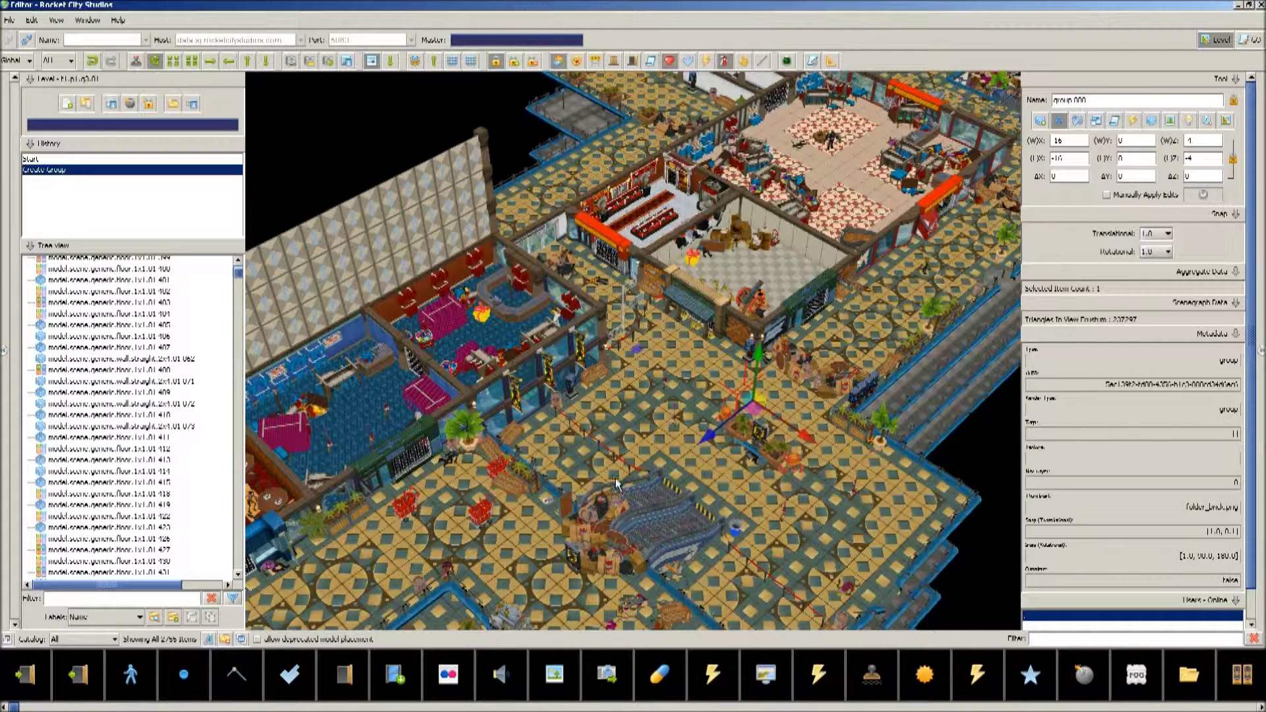
Focus on the plant box beside the grouped tiles, then select the new group and focus the camera on it.
{"action": "left_click", "coordinate": [758, 410]}
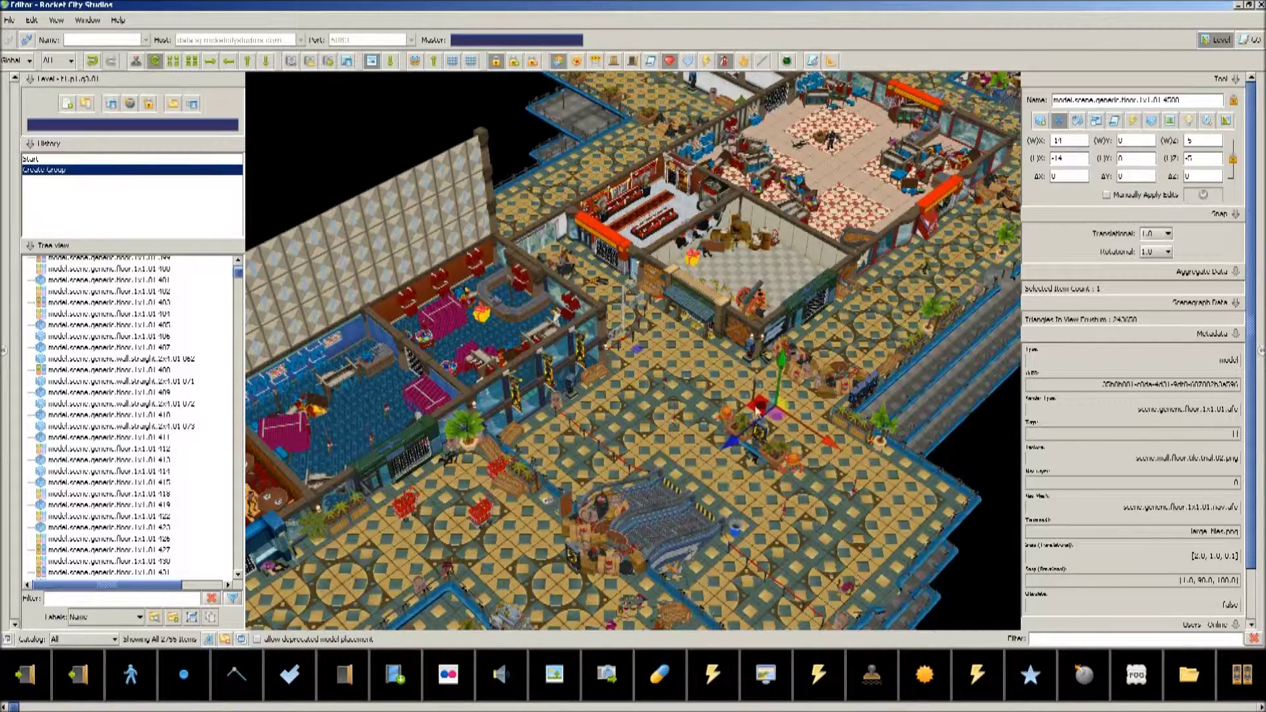
{"action": "left_click", "coordinate": [743, 421]}
{"action": "key", "text": "f"}
{"action": "scroll", "coordinate": [136, 465], "scroll_direction": "down", "scroll_amount": 10}
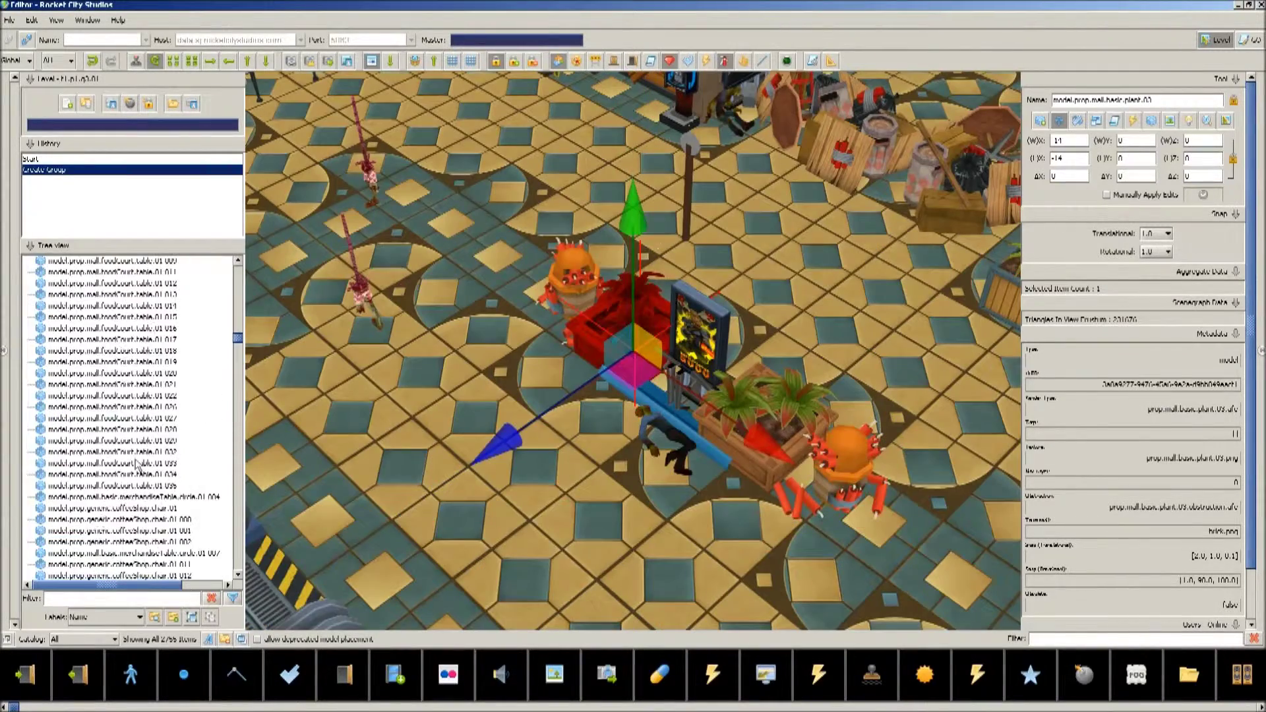
{"action": "scroll", "coordinate": [137, 465], "scroll_direction": "down", "scroll_amount": 6}
{"action": "left_click", "coordinate": [687, 187]}
{"action": "key", "text": "f"}
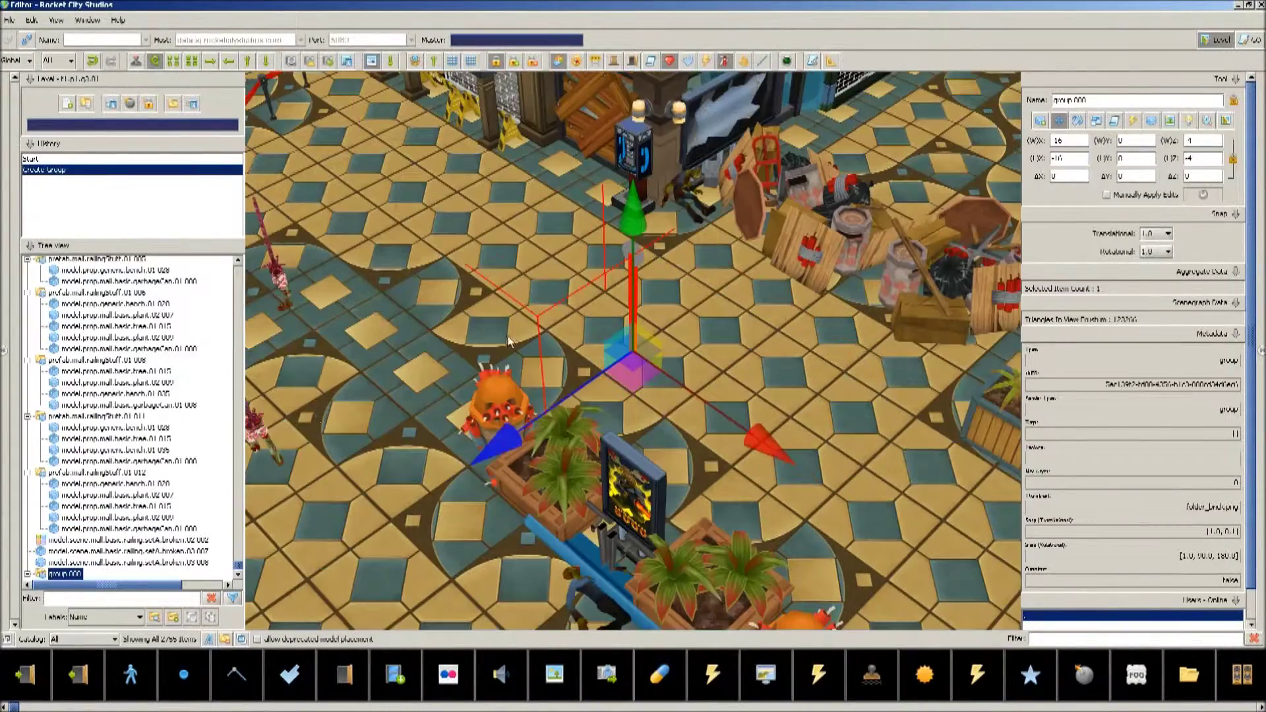
Unparent the floor tile model.scene.generic.floor.1x1.01 4447 from the new group.
{"action": "scroll", "coordinate": [71, 562], "scroll_direction": "down", "scroll_amount": 1}
{"action": "left_click", "coordinate": [70, 562]}
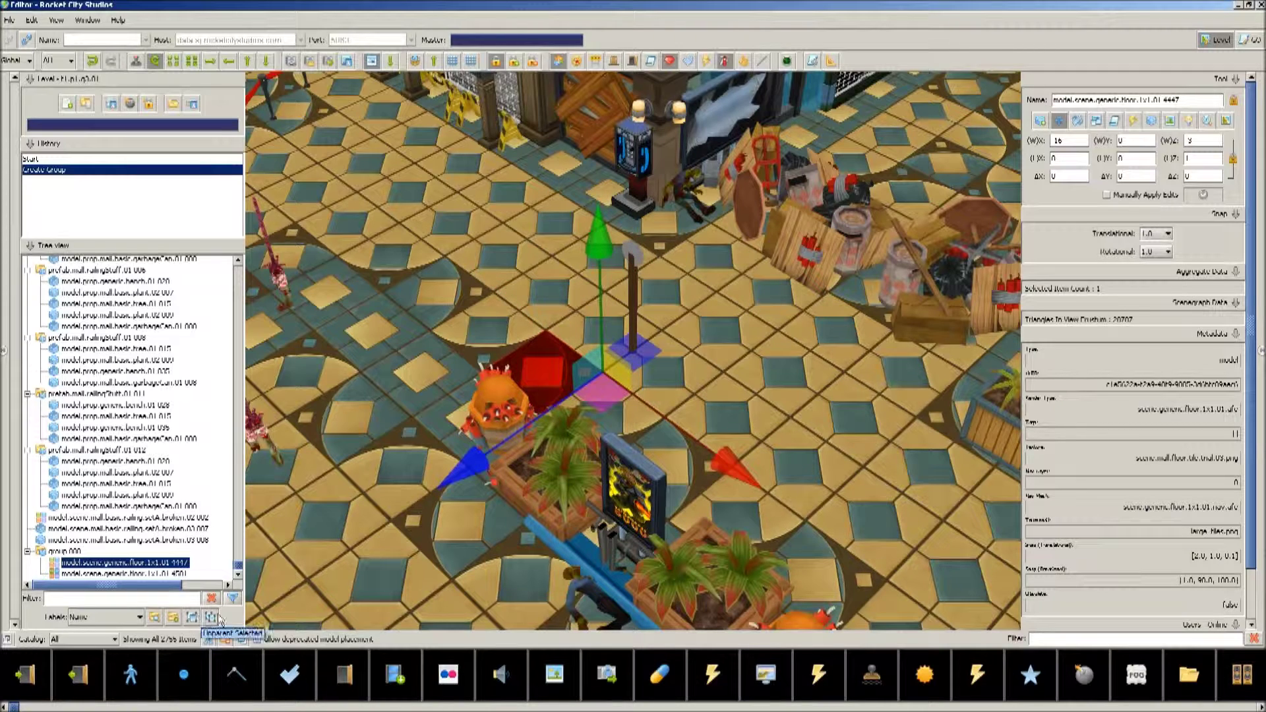
{"action": "left_click", "coordinate": [212, 618]}
Unparent the new group itself, collapsing its remaining tile to the root and deleting the group.
{"action": "left_click", "coordinate": [64, 552]}
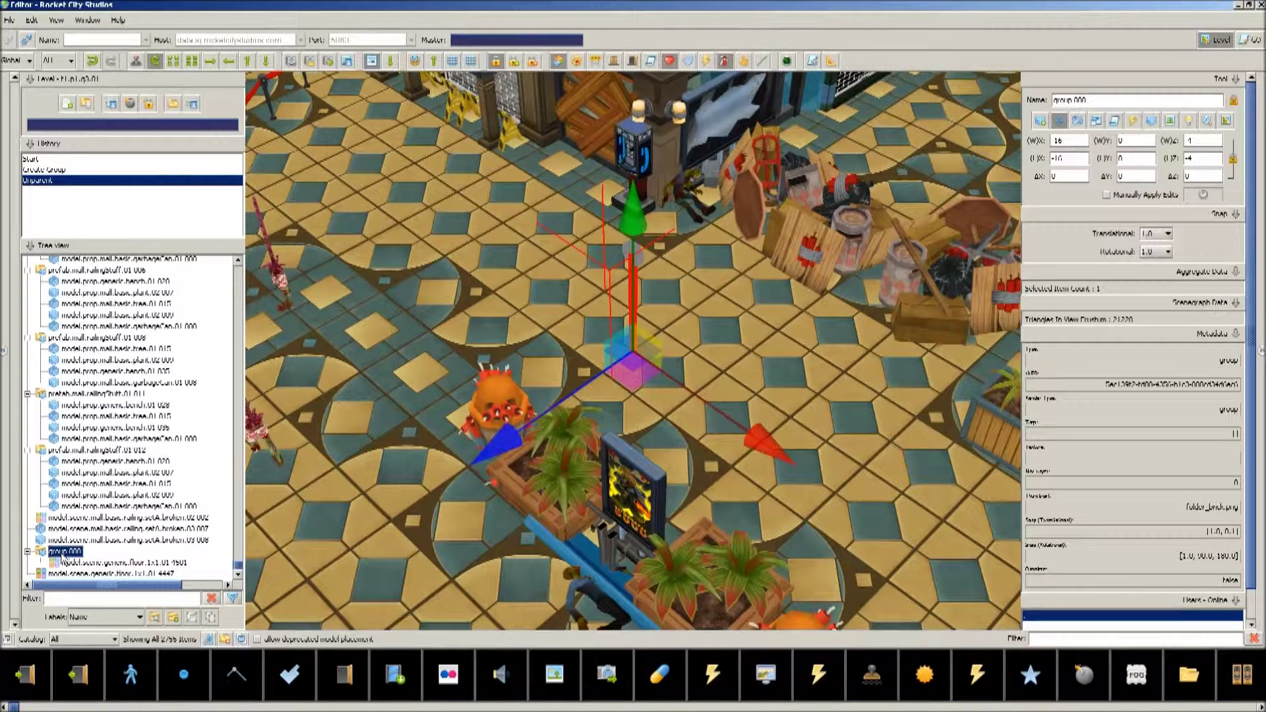
{"action": "right_click", "coordinate": [43, 553]}
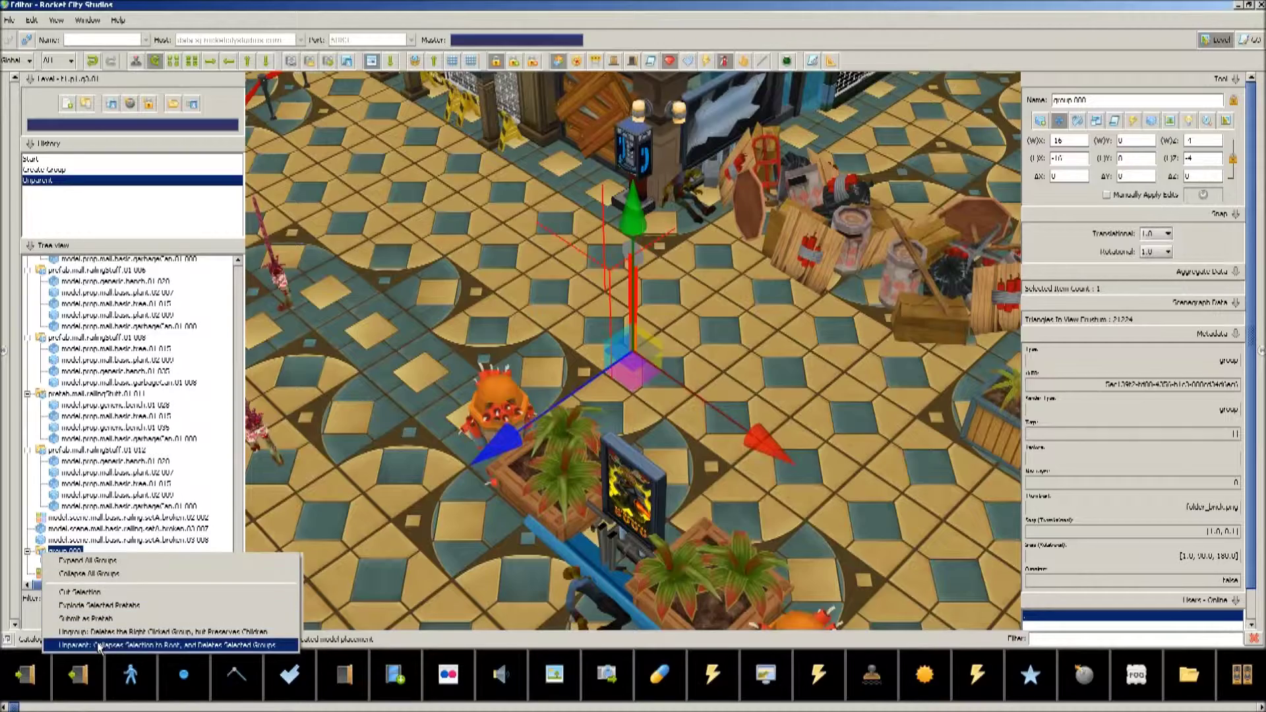
{"action": "left_click", "coordinate": [98, 645]}
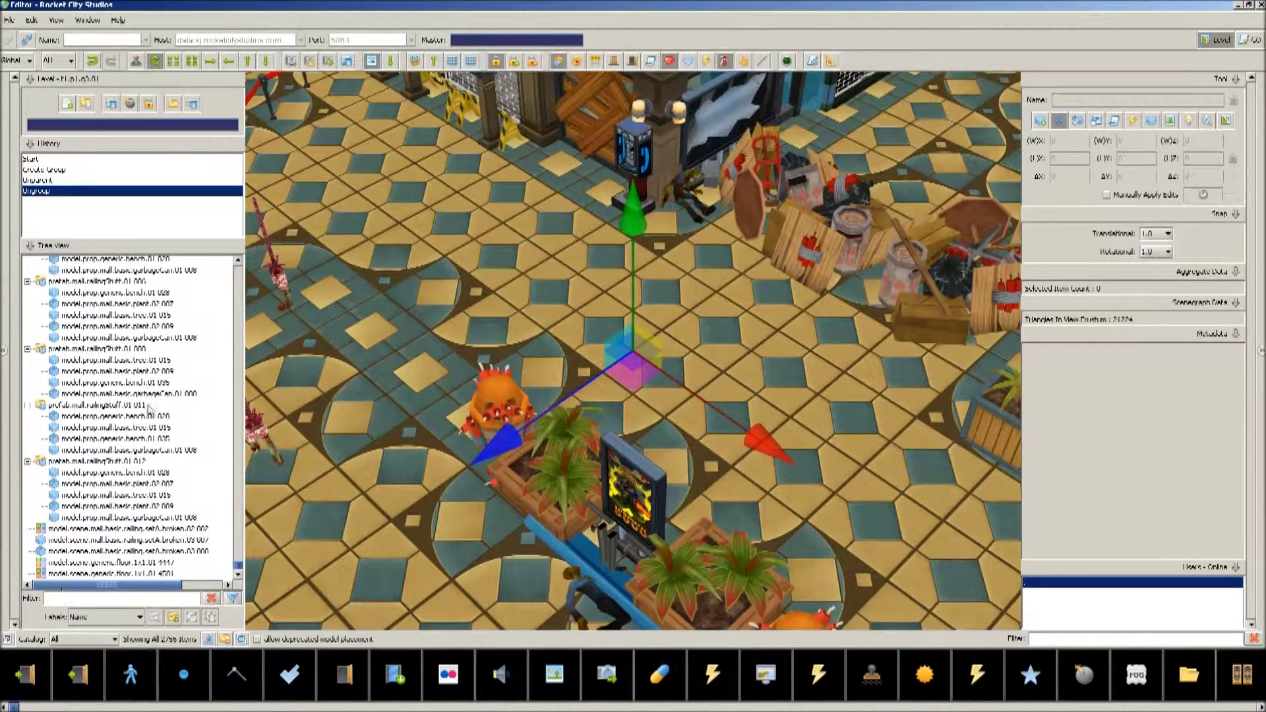
Select the exploding barricade by the phone booth, switch to the Client Camera and inspect the floor area close up.
{"action": "left_click", "coordinate": [785, 248]}
{"action": "scroll", "coordinate": [723, 303], "scroll_direction": "down", "scroll_amount": 5}
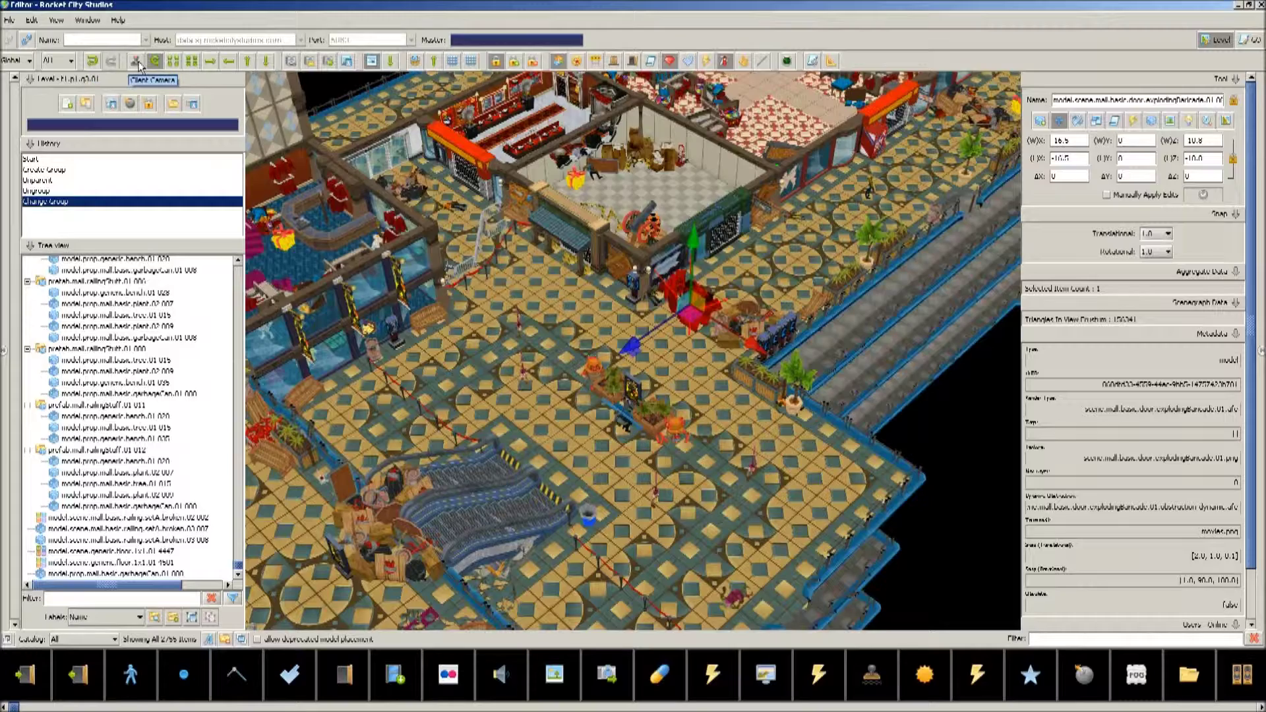
{"action": "left_click", "coordinate": [136, 61]}
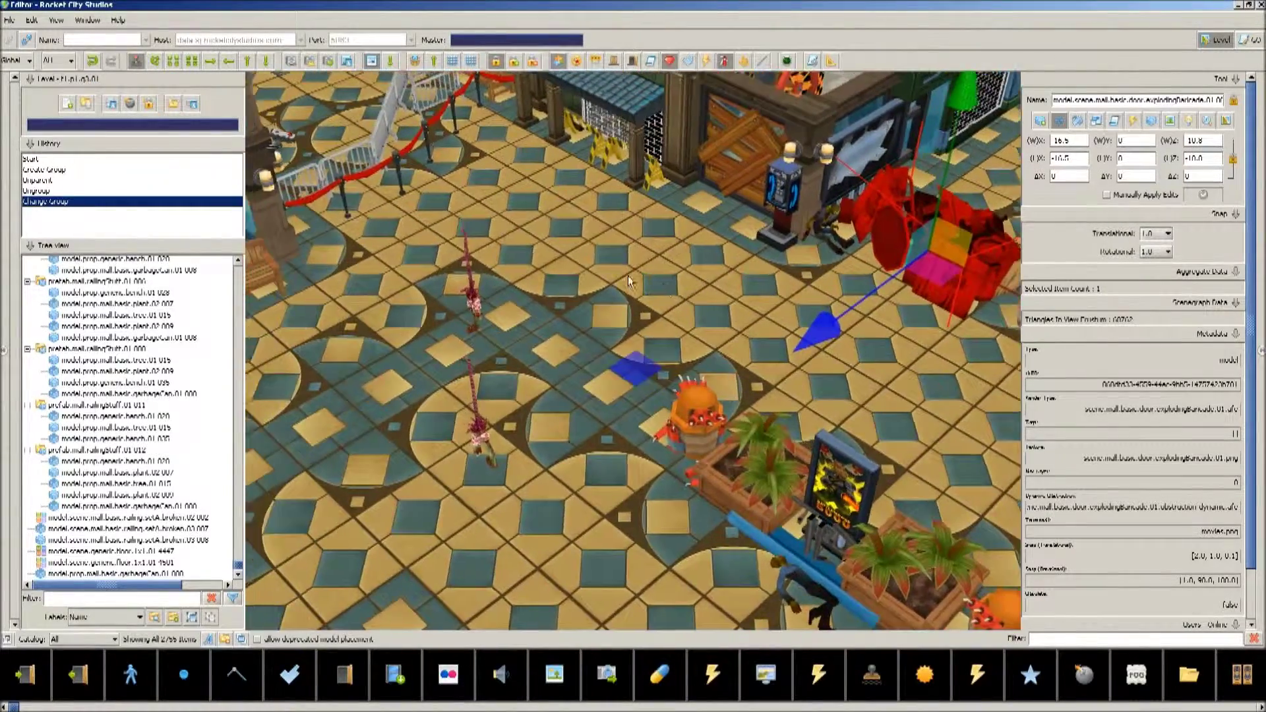
{"action": "middle_click_drag", "start_coordinate": [630, 283], "coordinate": [523, 277]}
{"action": "scroll", "coordinate": [524, 276], "scroll_direction": "up", "scroll_amount": 3}
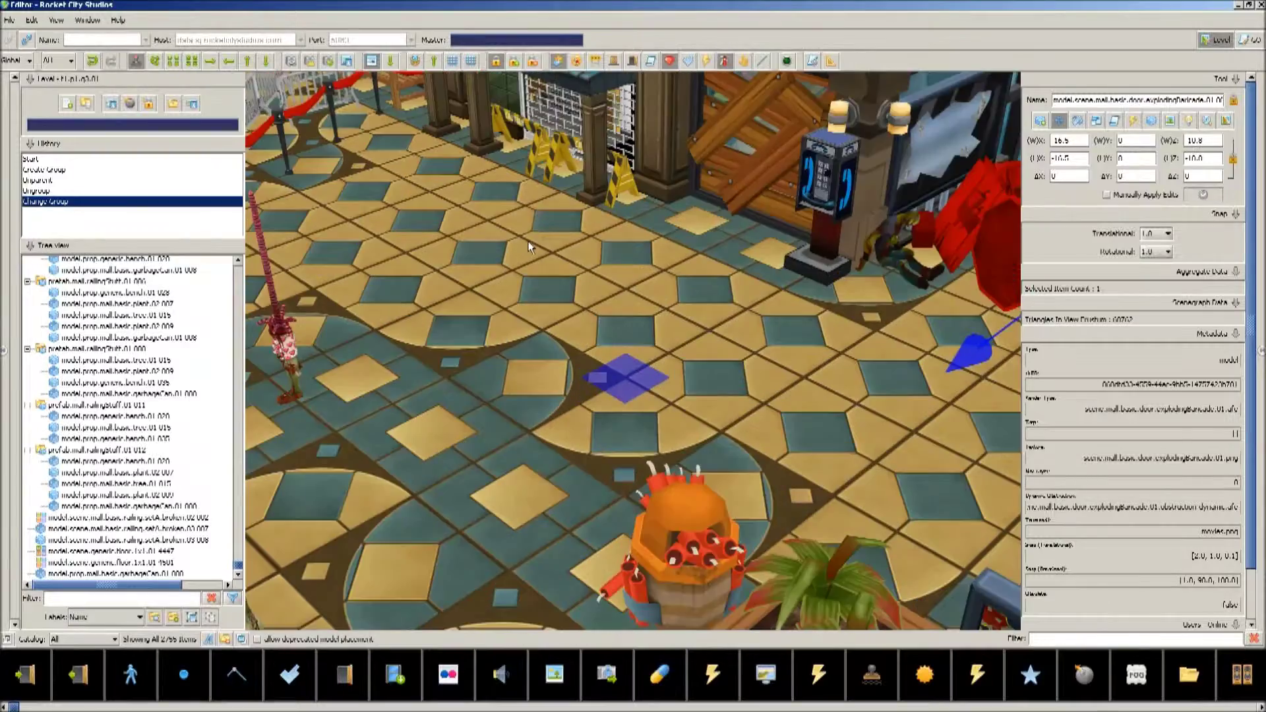
Examine how far the Client Camera zooms out and in on the floor area near the exploding barricade.
{"action": "scroll", "coordinate": [547, 181], "scroll_direction": "down", "scroll_amount": 5}
{"action": "scroll", "coordinate": [553, 155], "scroll_direction": "up", "scroll_amount": 2}
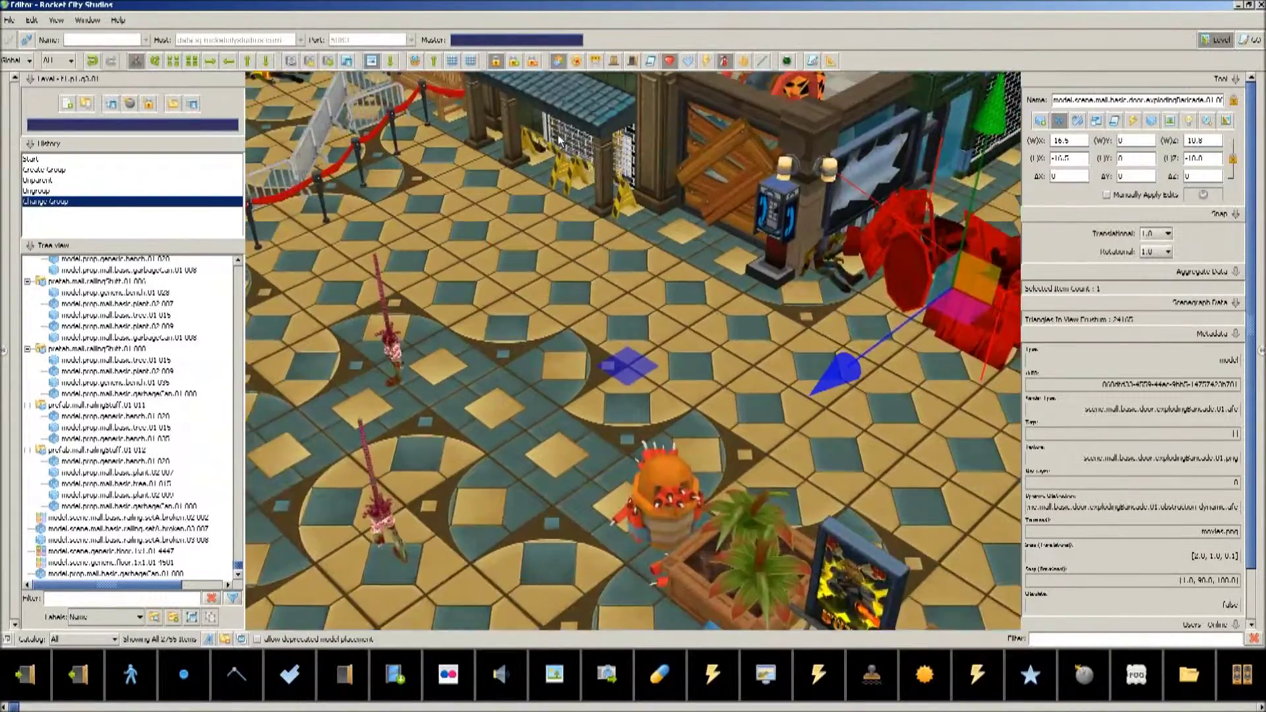
{"action": "scroll", "coordinate": [558, 138], "scroll_direction": "down", "scroll_amount": 3}
{"action": "scroll", "coordinate": [558, 139], "scroll_direction": "up", "scroll_amount": 5}
{"action": "scroll", "coordinate": [558, 138], "scroll_direction": "down", "scroll_amount": 4}
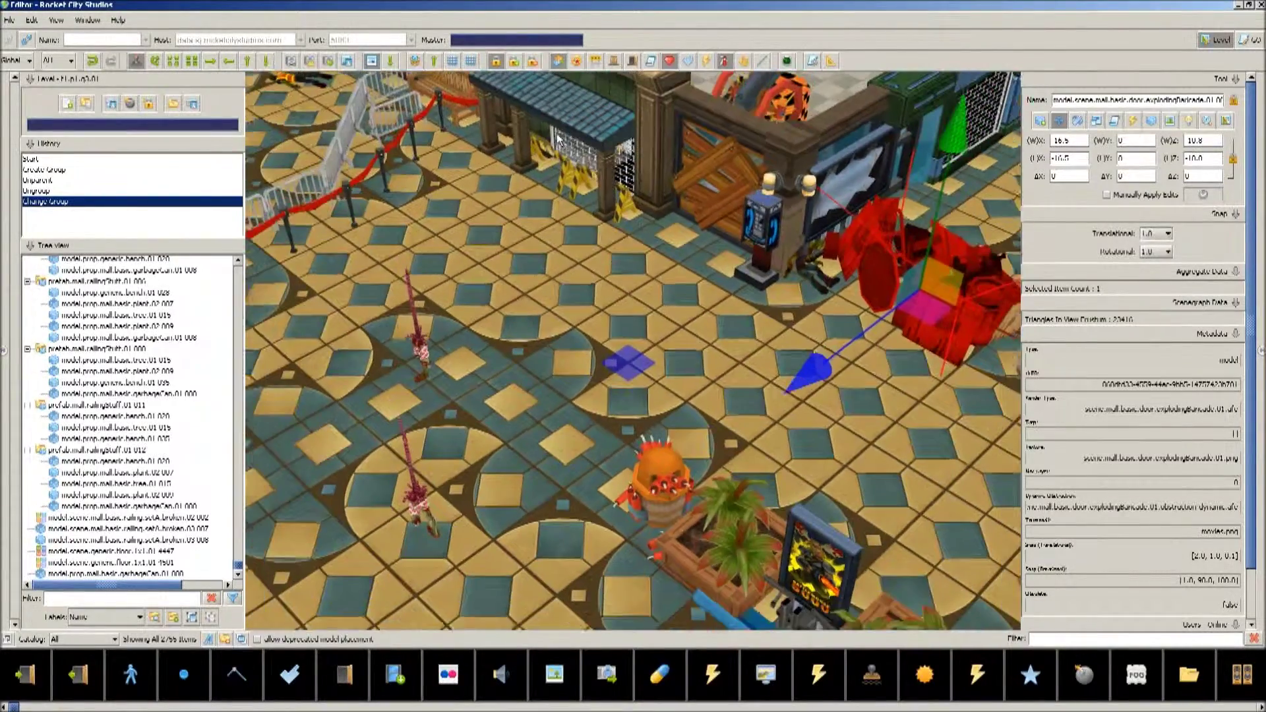
{"action": "scroll", "coordinate": [529, 146], "scroll_direction": "up", "scroll_amount": 4}
{"action": "scroll", "coordinate": [528, 145], "scroll_direction": "down", "scroll_amount": 3}
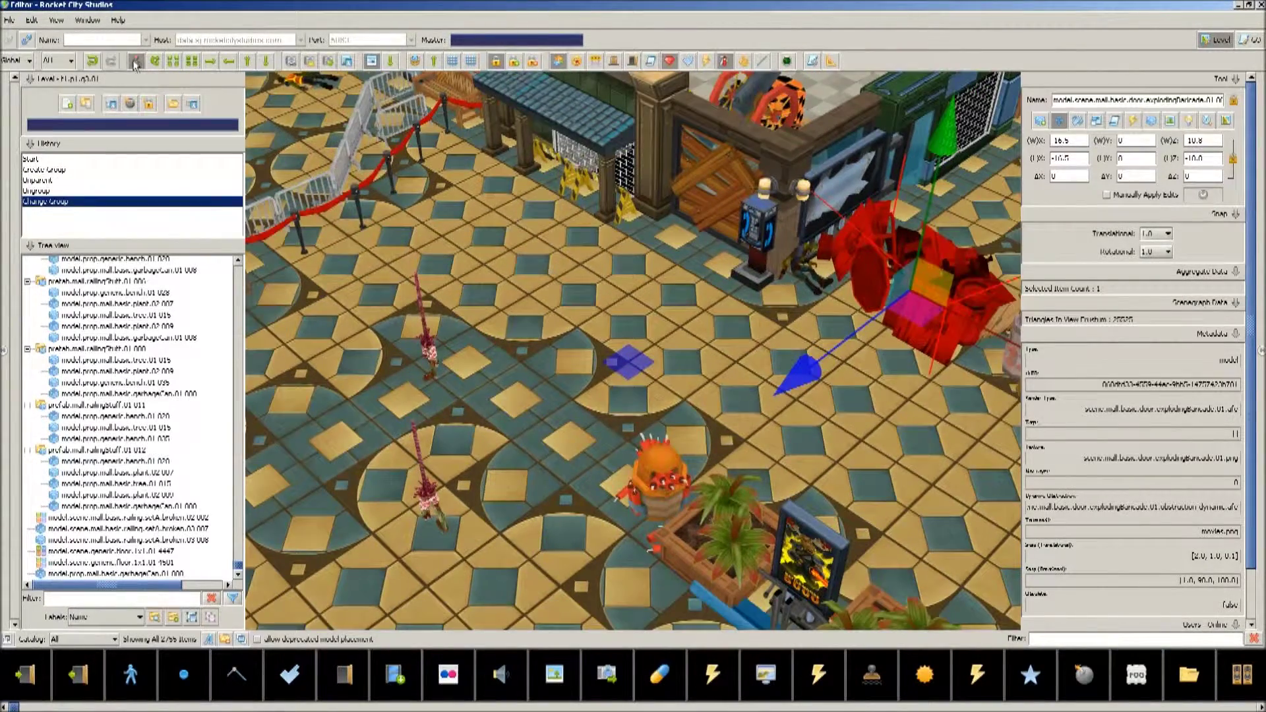
Switch from the Client Camera to the free perspective camera and view the mall from farther out at a lower angle.
{"action": "left_click", "coordinate": [153, 62]}
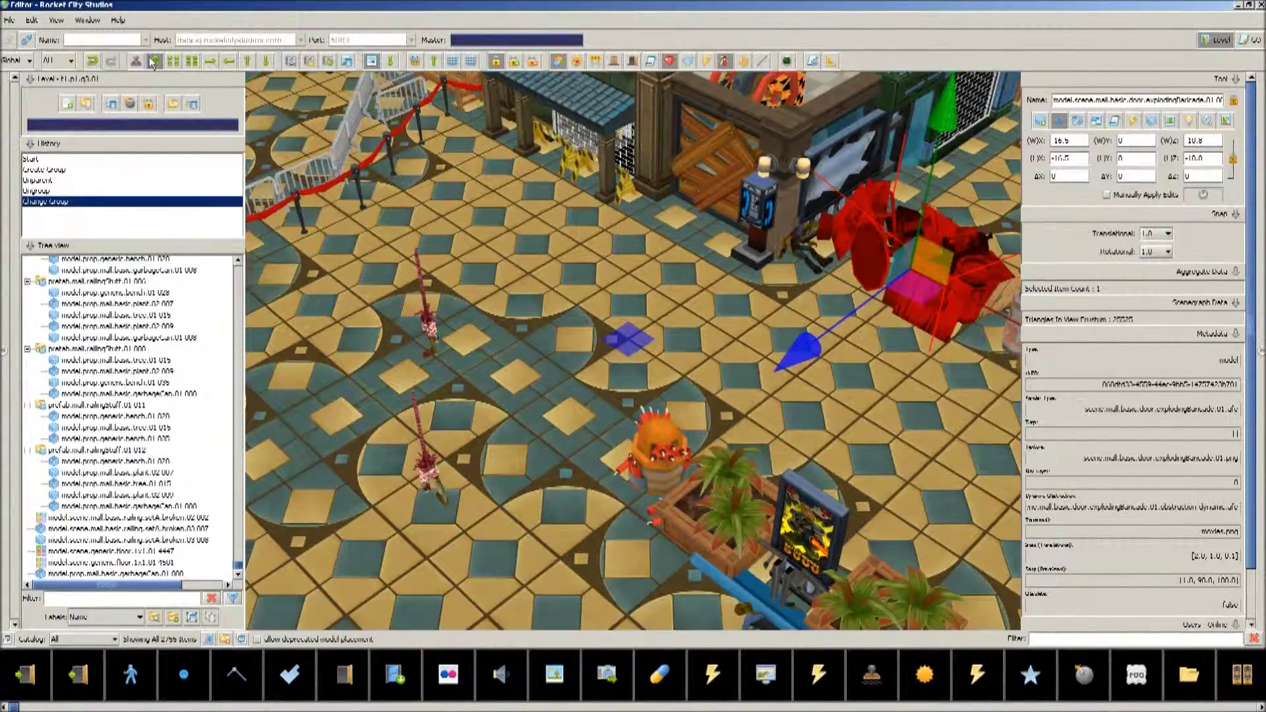
{"action": "scroll", "coordinate": [501, 264], "scroll_direction": "down", "scroll_amount": 5}
{"action": "middle_click_drag", "start_coordinate": [568, 370], "coordinate": [319, 163]}
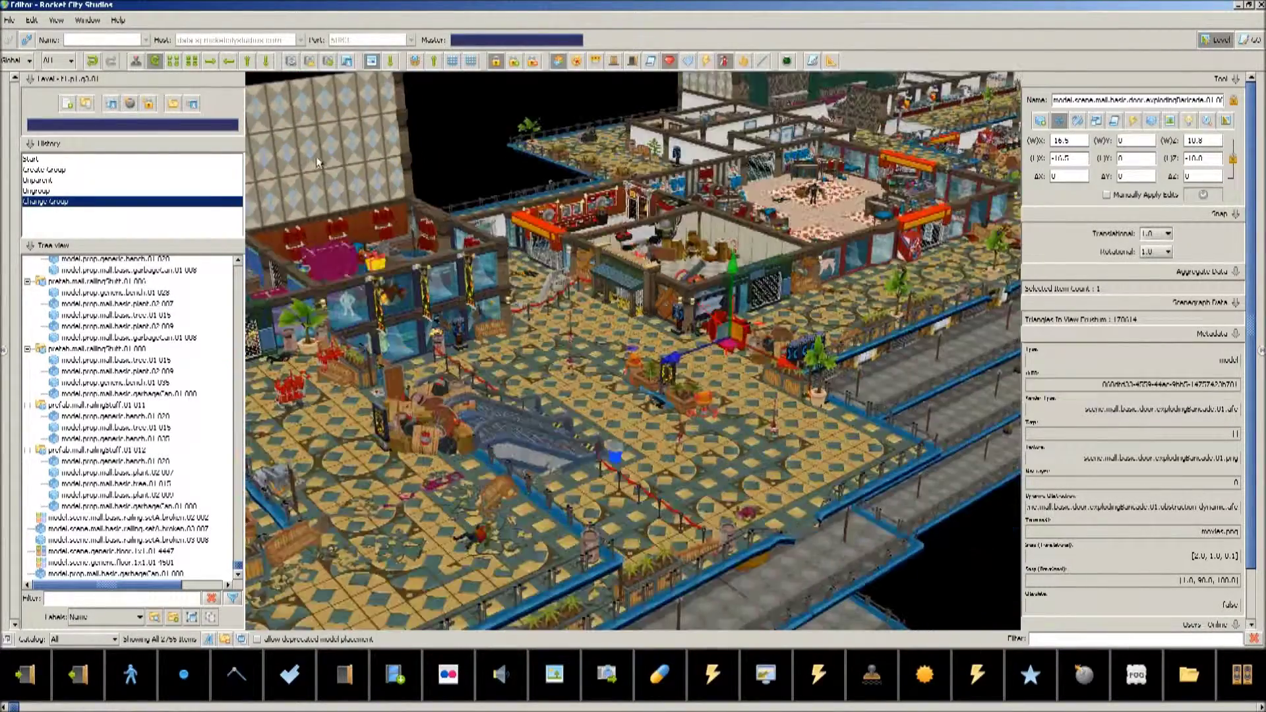
Compare the top-down and bottom-up camera views of the mall around the selected barricade.
{"action": "left_click", "coordinate": [172, 62]}
{"action": "left_click", "coordinate": [193, 64]}
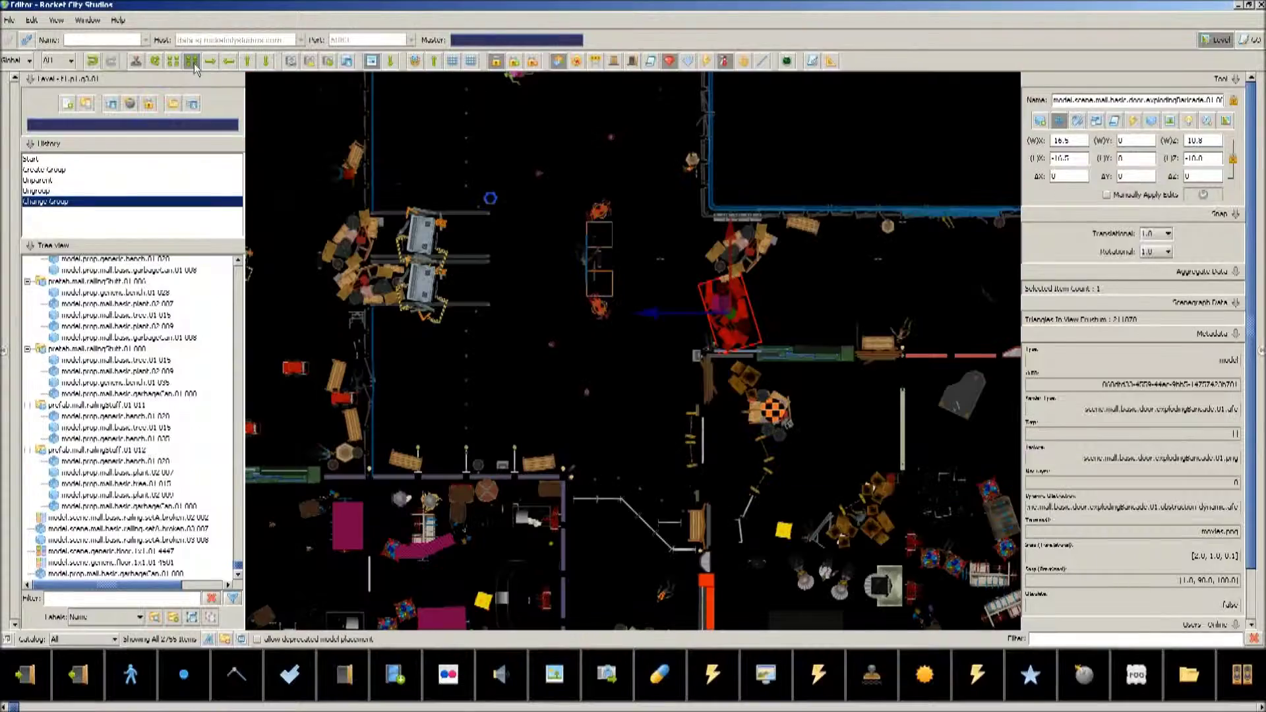
{"action": "left_click", "coordinate": [155, 64]}
{"action": "left_click", "coordinate": [174, 63]}
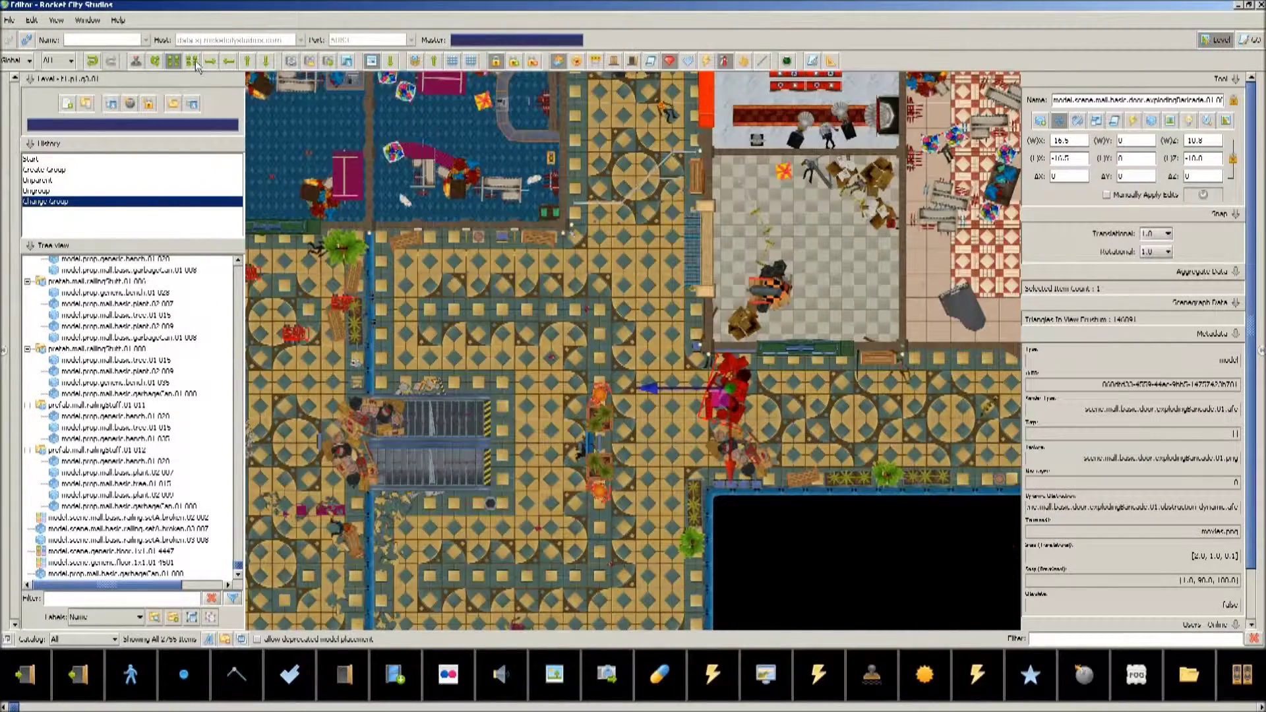
{"action": "left_click", "coordinate": [196, 62]}
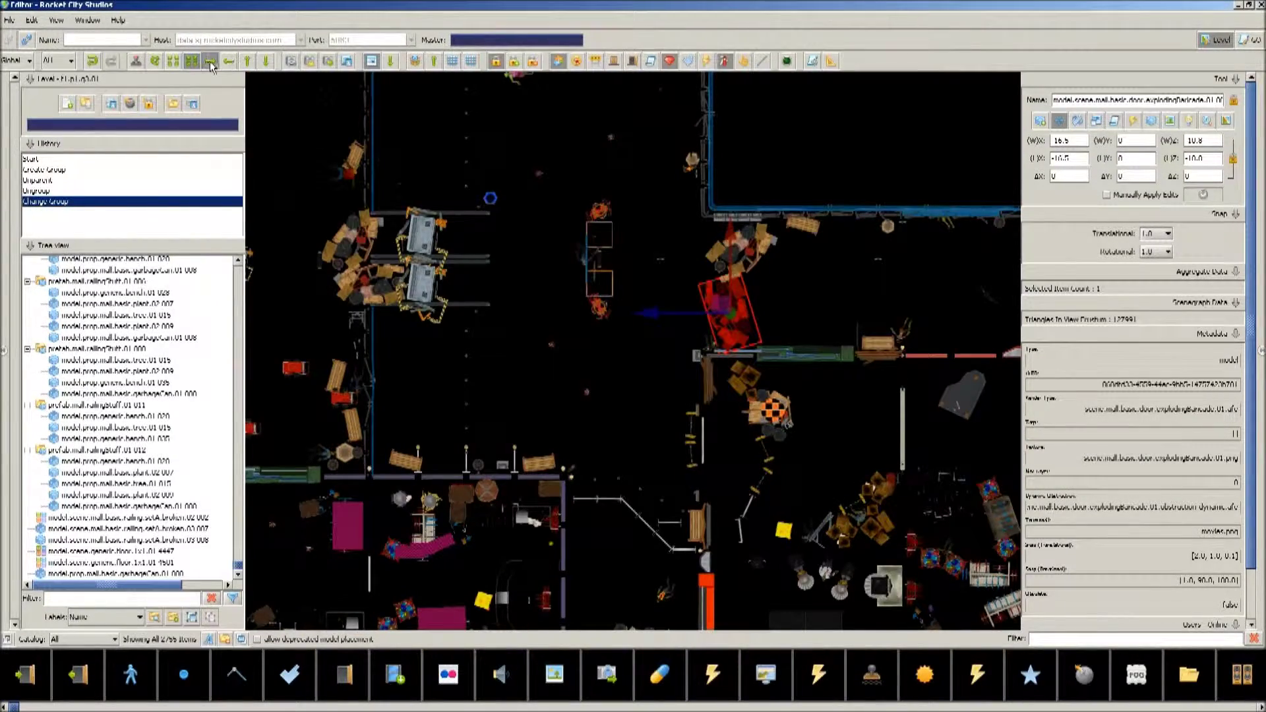
Cycle through the four side camera views of the mall, ending on the back view.
{"action": "left_click", "coordinate": [210, 62]}
{"action": "left_click", "coordinate": [229, 61]}
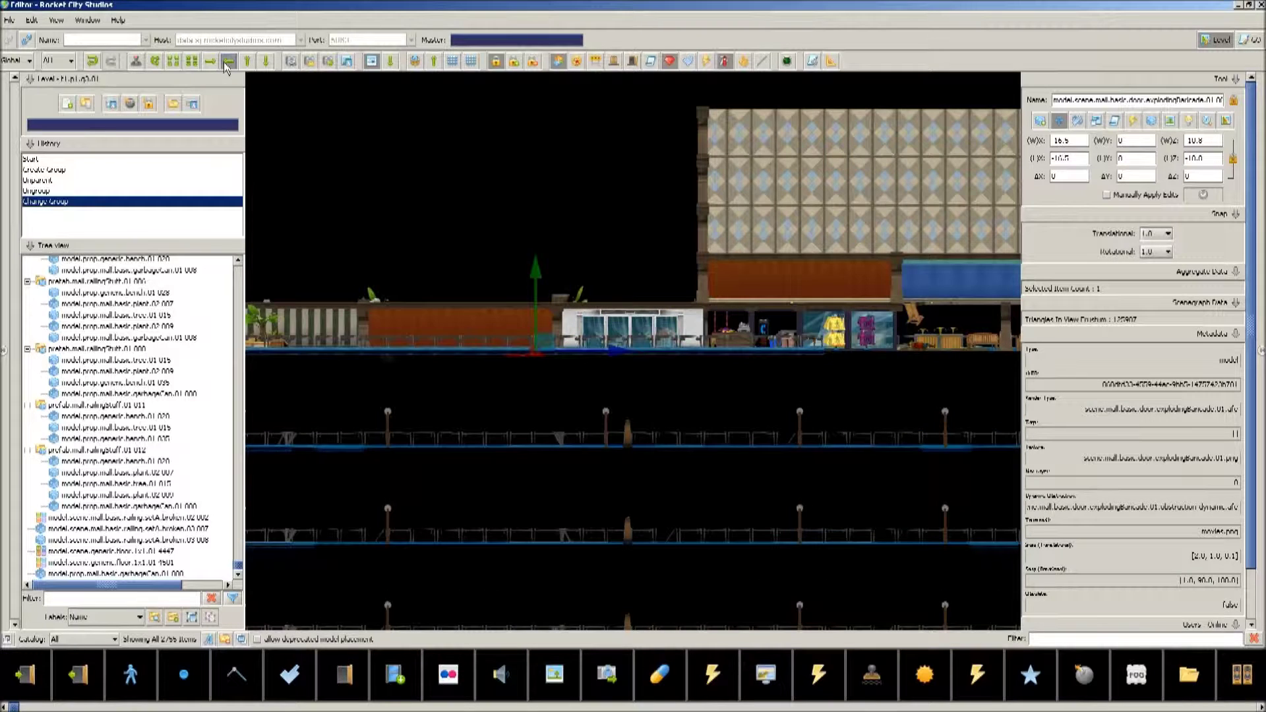
{"action": "left_click", "coordinate": [249, 63]}
{"action": "left_click", "coordinate": [266, 65]}
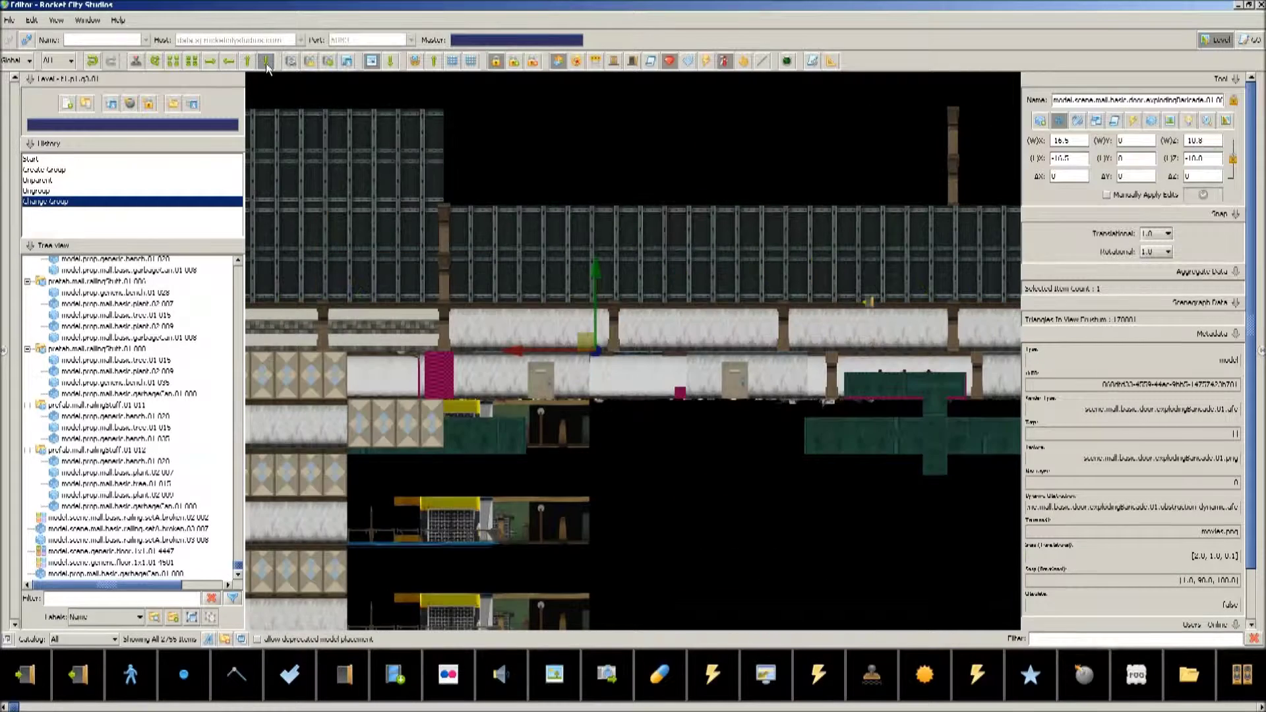
{"action": "left_click", "coordinate": [229, 65]}
{"action": "left_click", "coordinate": [249, 63]}
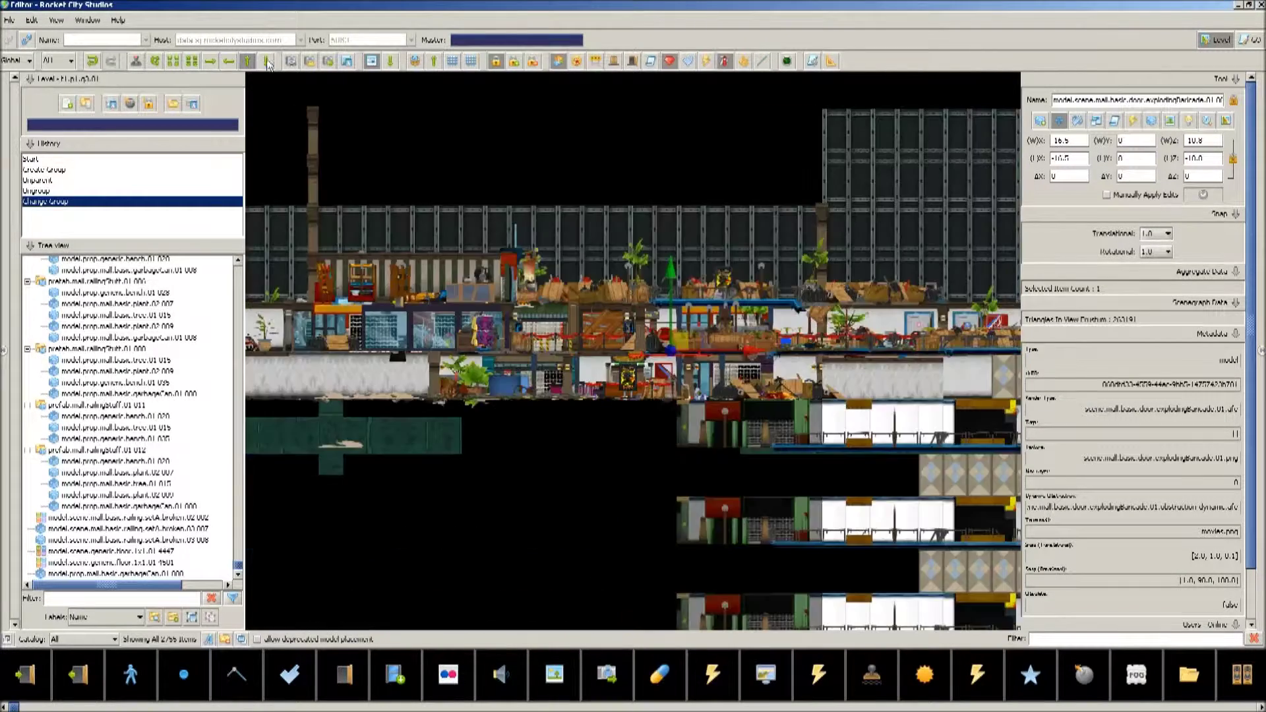
{"action": "left_click", "coordinate": [266, 62]}
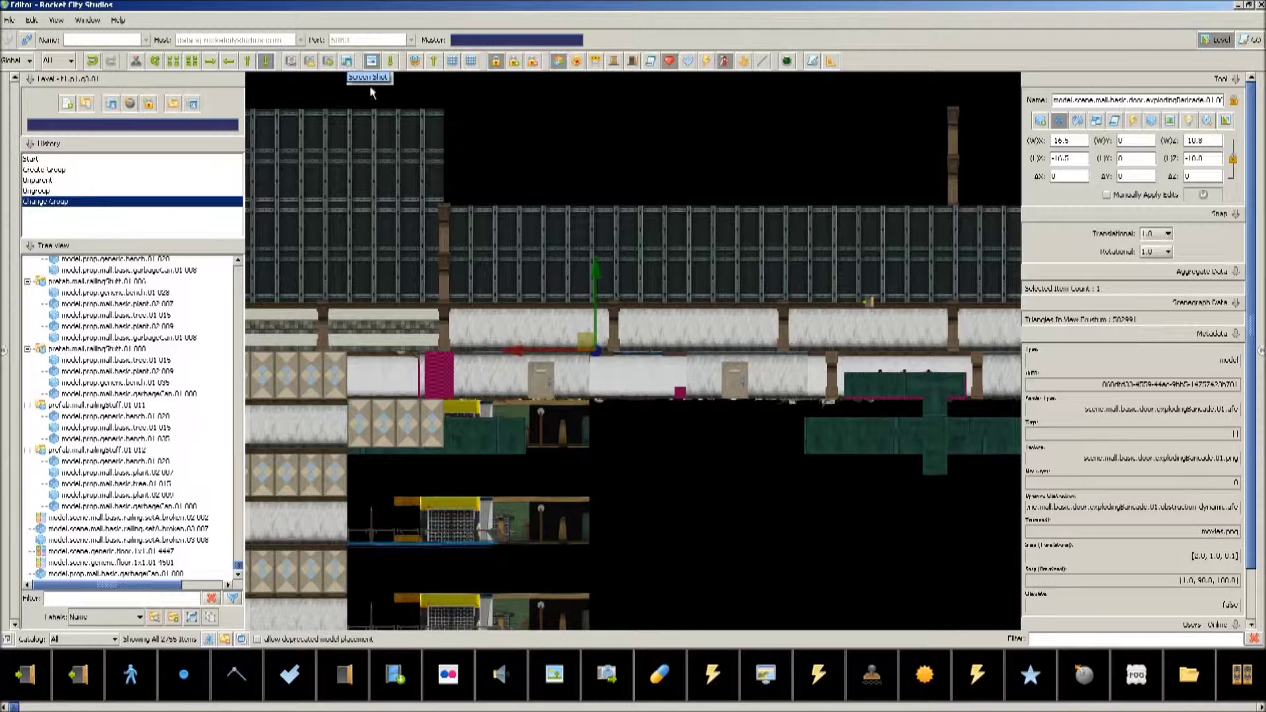
View the whole mall from the back and top, then focus the perspective camera on floor tile model.scene.generic.floor.1x1.01 367.
{"action": "left_click", "coordinate": [683, 273]}
{"action": "scroll", "coordinate": [540, 282], "scroll_direction": "down", "scroll_amount": 5}
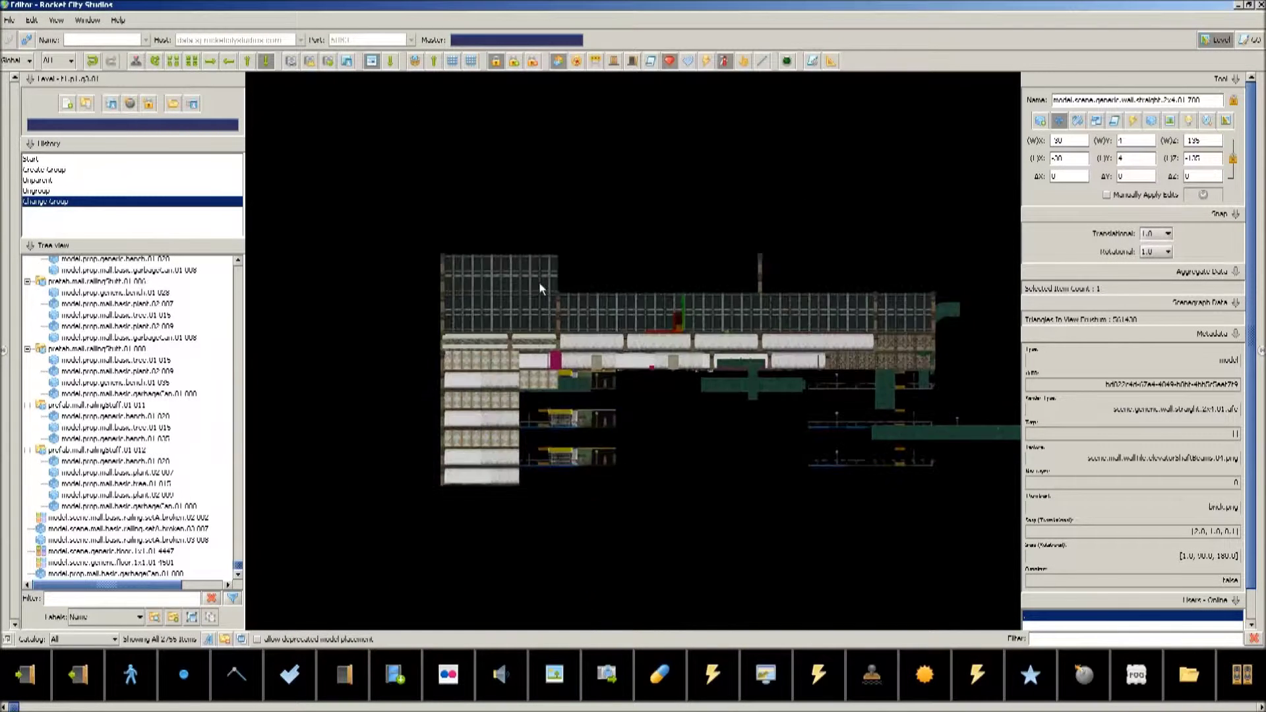
{"action": "left_click", "coordinate": [157, 61]}
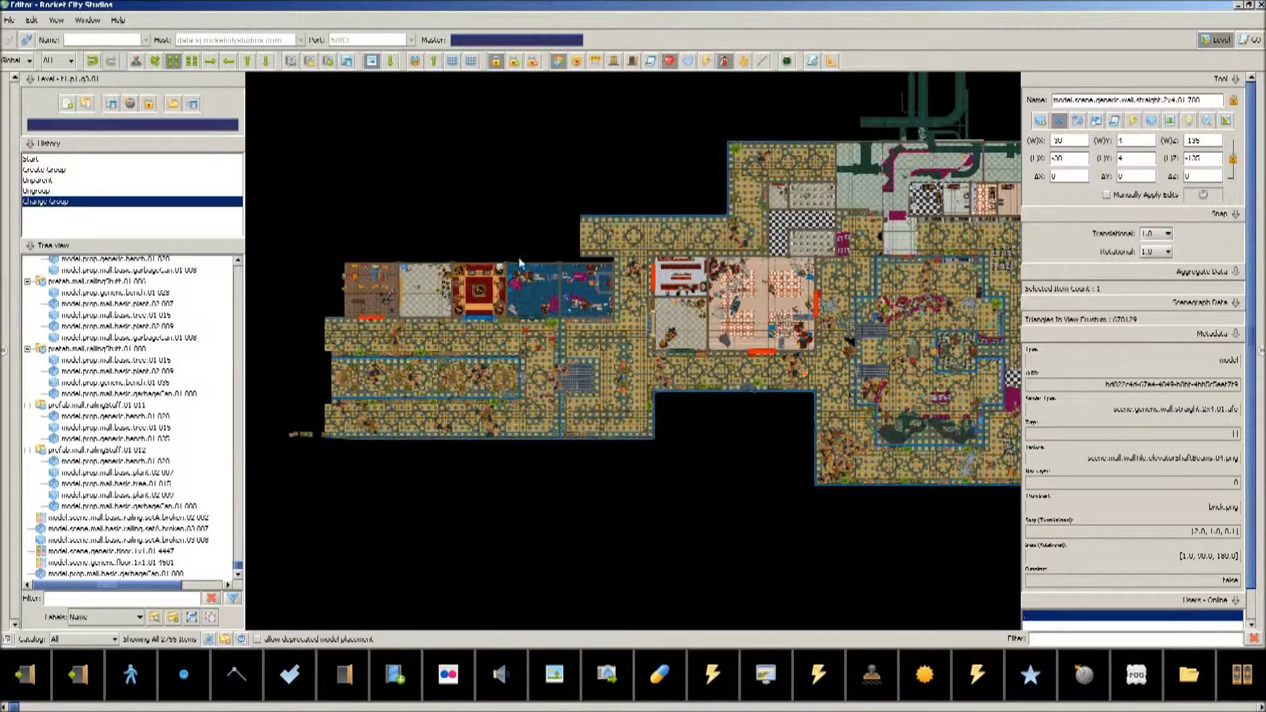
{"action": "left_click", "coordinate": [155, 60]}
{"action": "double_click", "coordinate": [722, 350]}
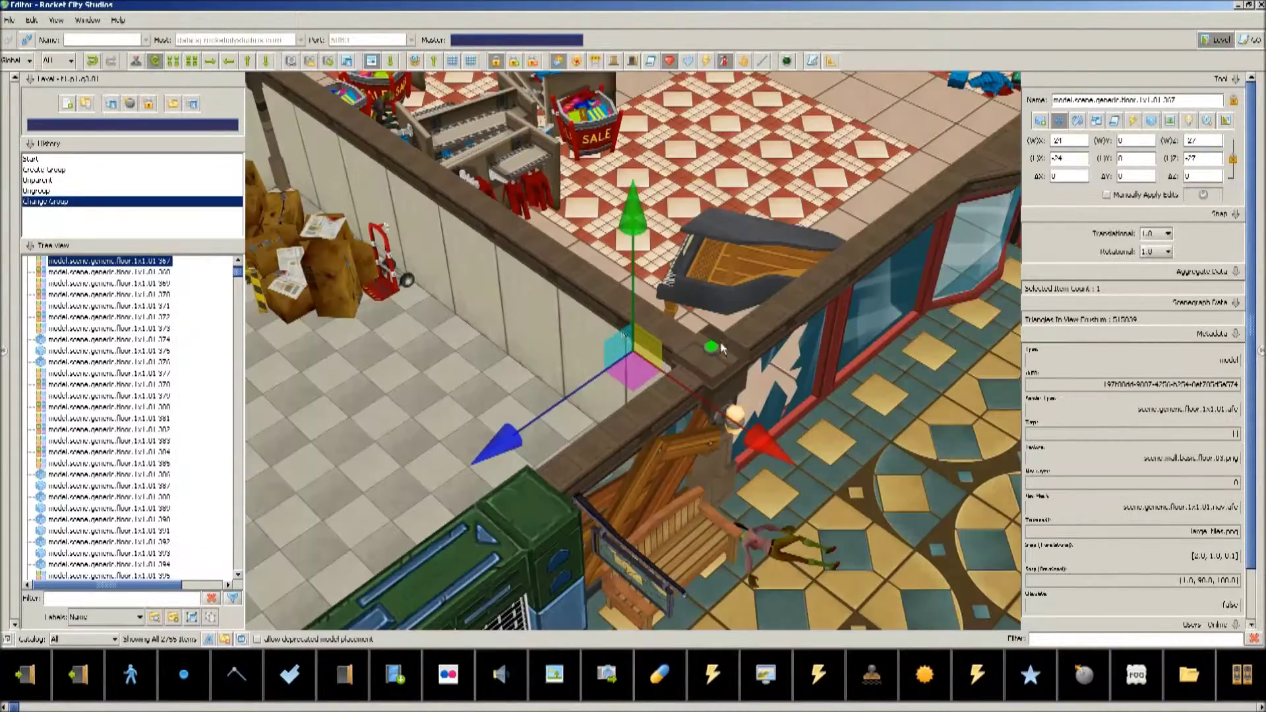
{"action": "scroll", "coordinate": [605, 328], "scroll_direction": "down", "scroll_amount": 8}
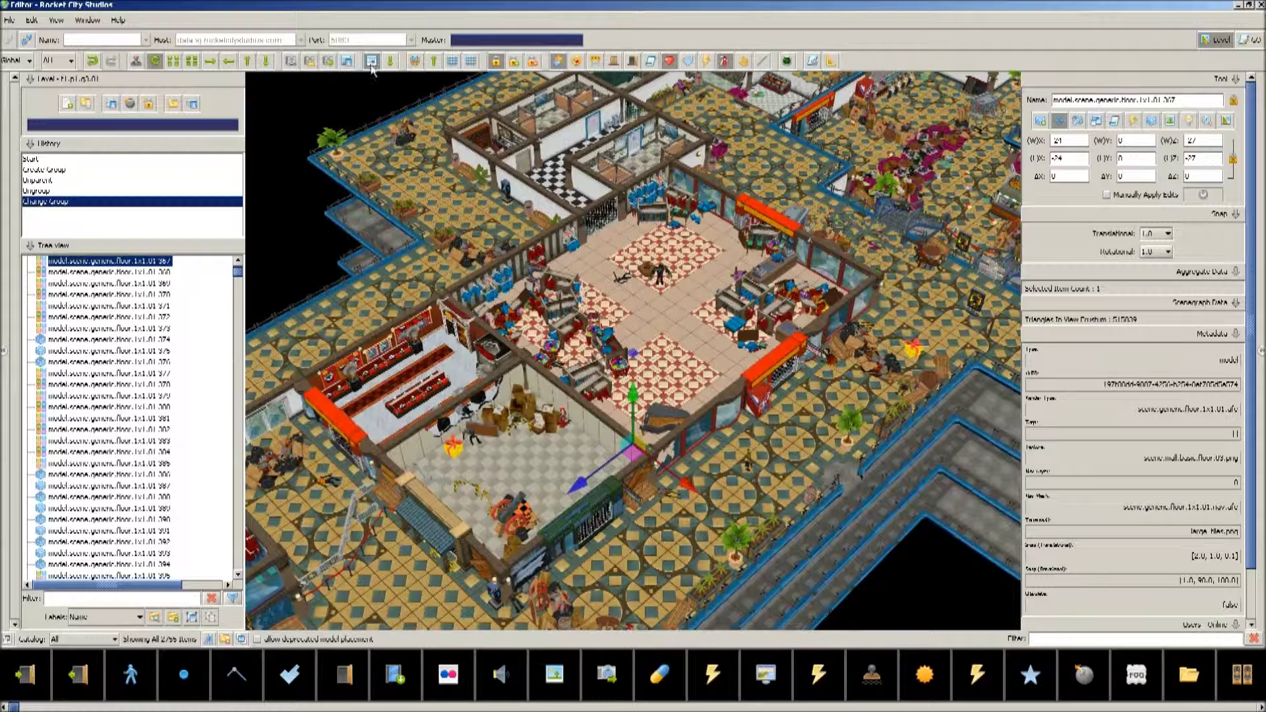
Show the wireframe overlay on the level, then replace it with the normals display.
{"action": "left_click", "coordinate": [416, 62]}
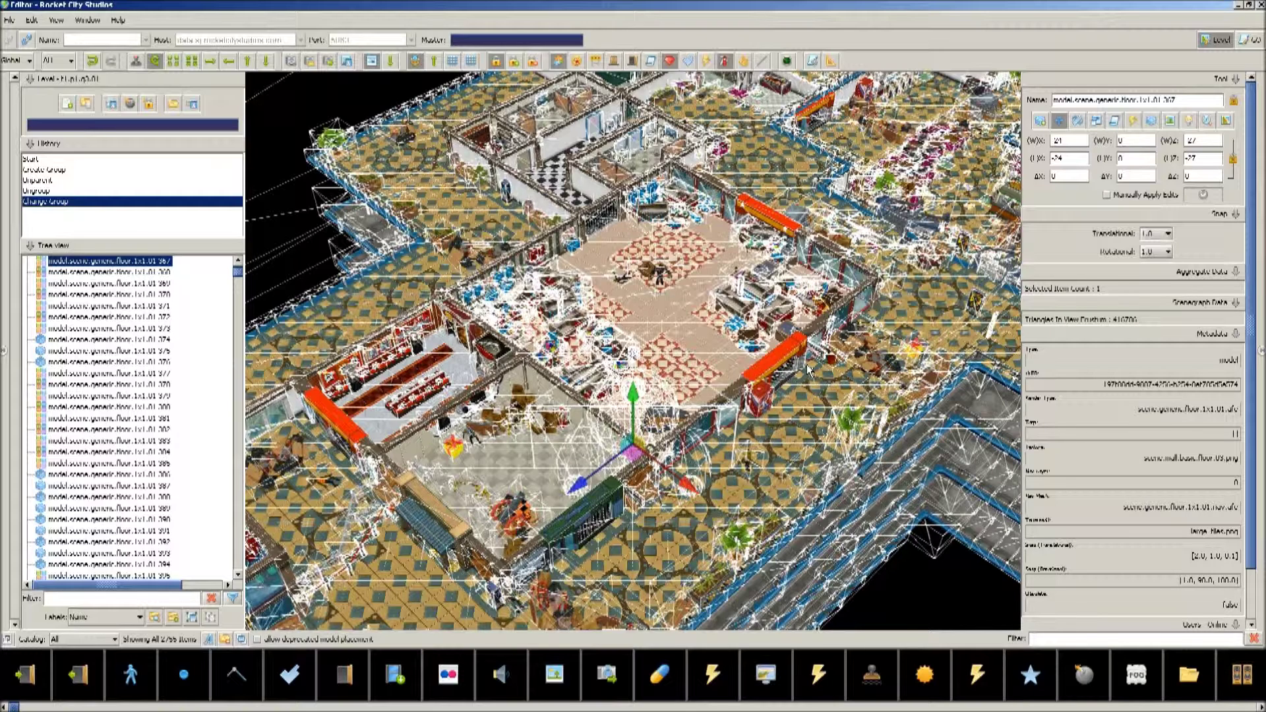
{"action": "left_click", "coordinate": [430, 63]}
{"action": "left_click", "coordinate": [417, 63]}
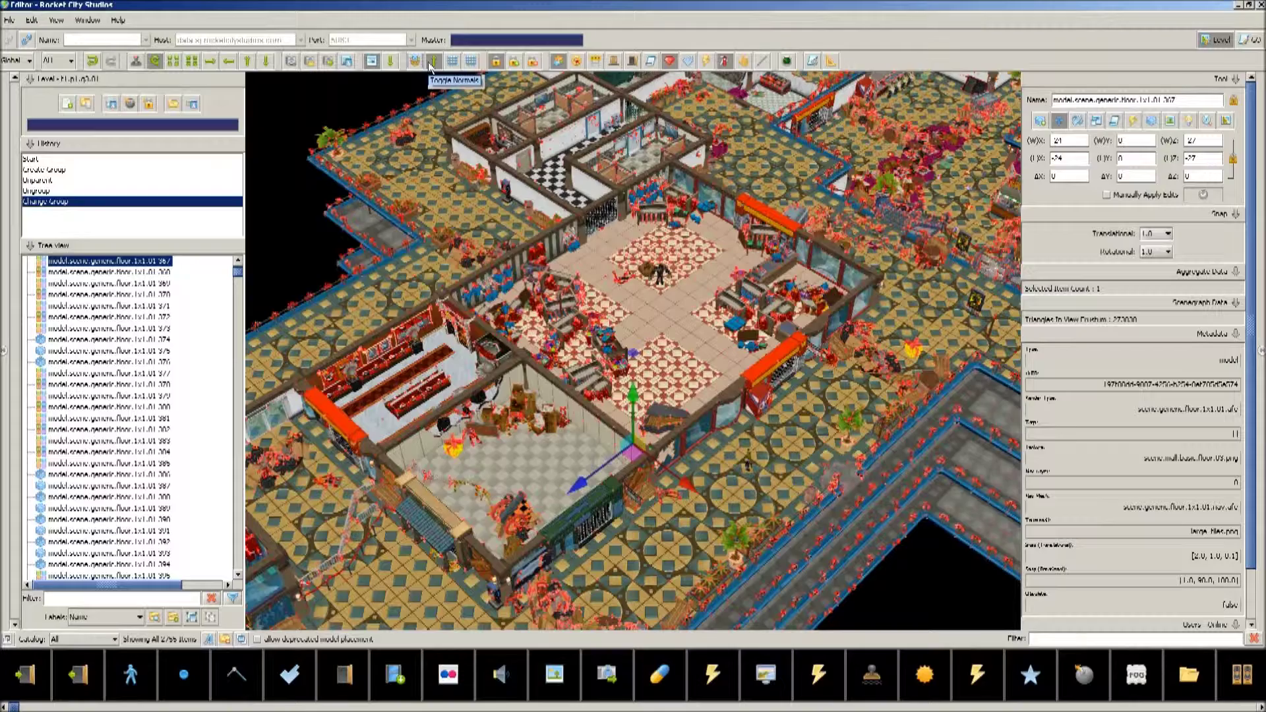
Focus on the red-signed storefront beside the large shop, inspect its normals up close, and turn the normals display off.
{"action": "left_click", "coordinate": [801, 360]}
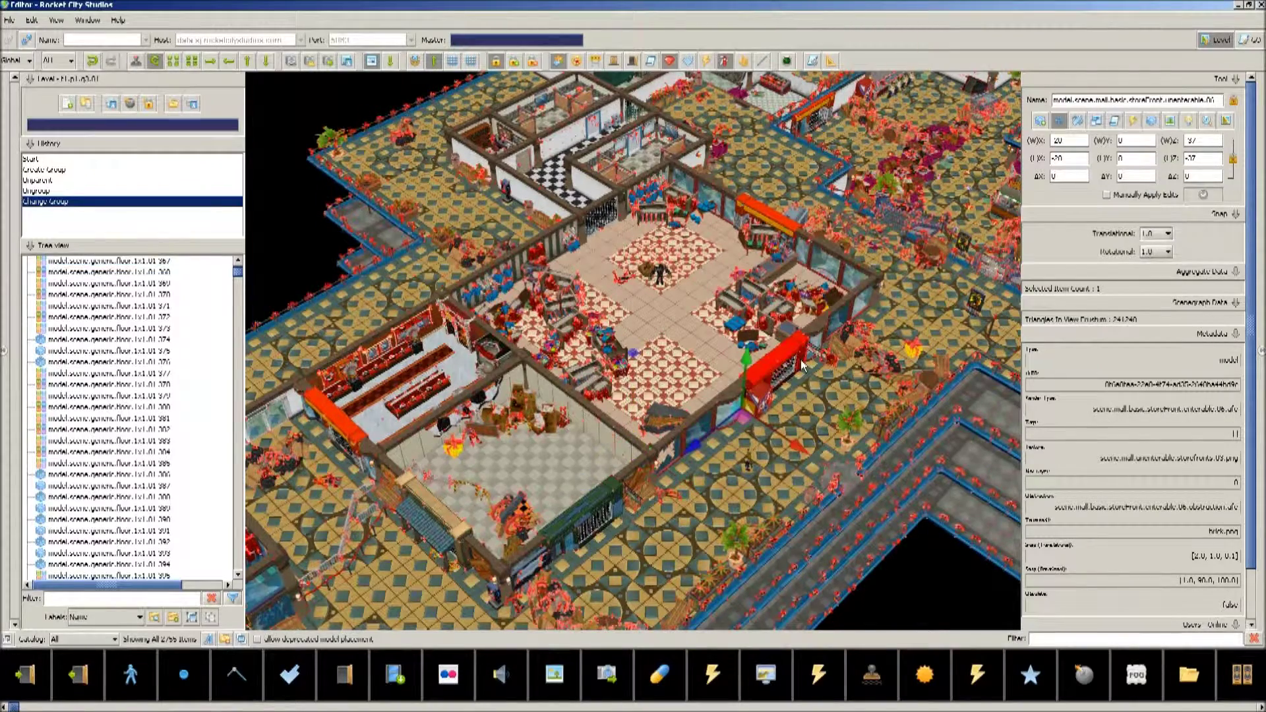
{"action": "key", "text": "f"}
{"action": "scroll", "coordinate": [797, 443], "scroll_direction": "up", "scroll_amount": 6}
{"action": "scroll", "coordinate": [797, 442], "scroll_direction": "up", "scroll_amount": 3}
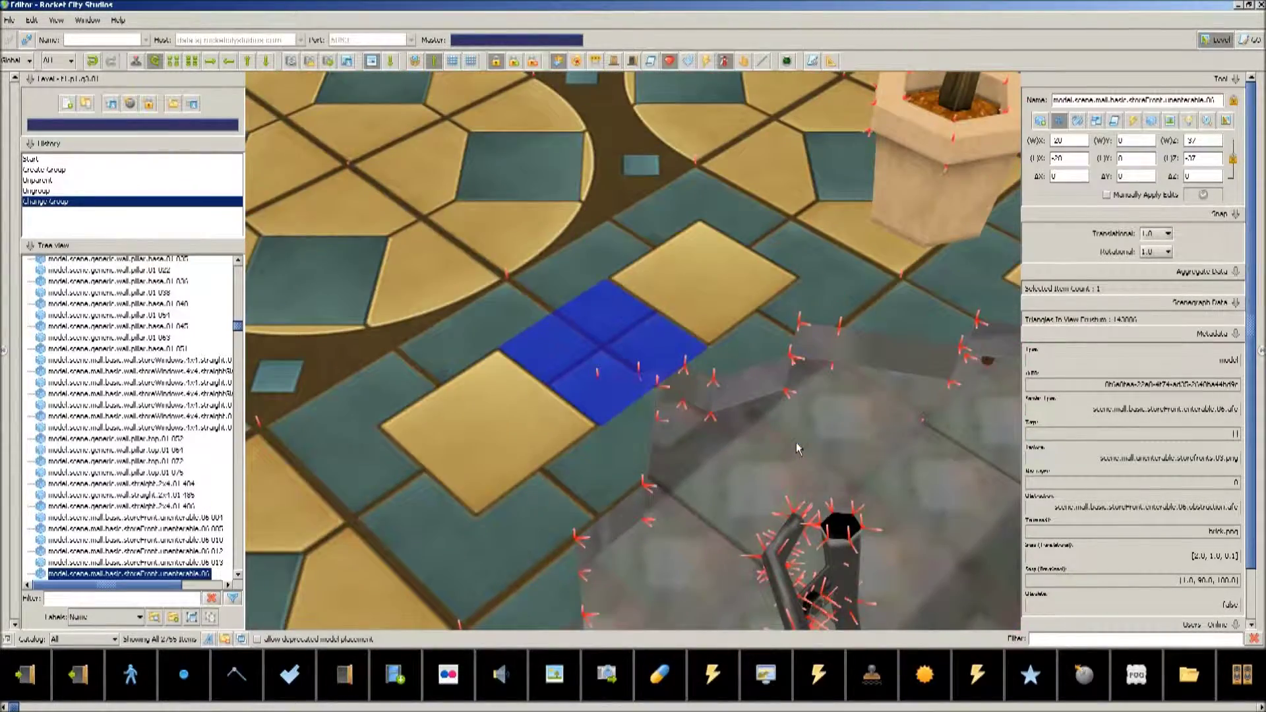
{"action": "middle_click_drag", "start_coordinate": [797, 442], "coordinate": [580, 290]}
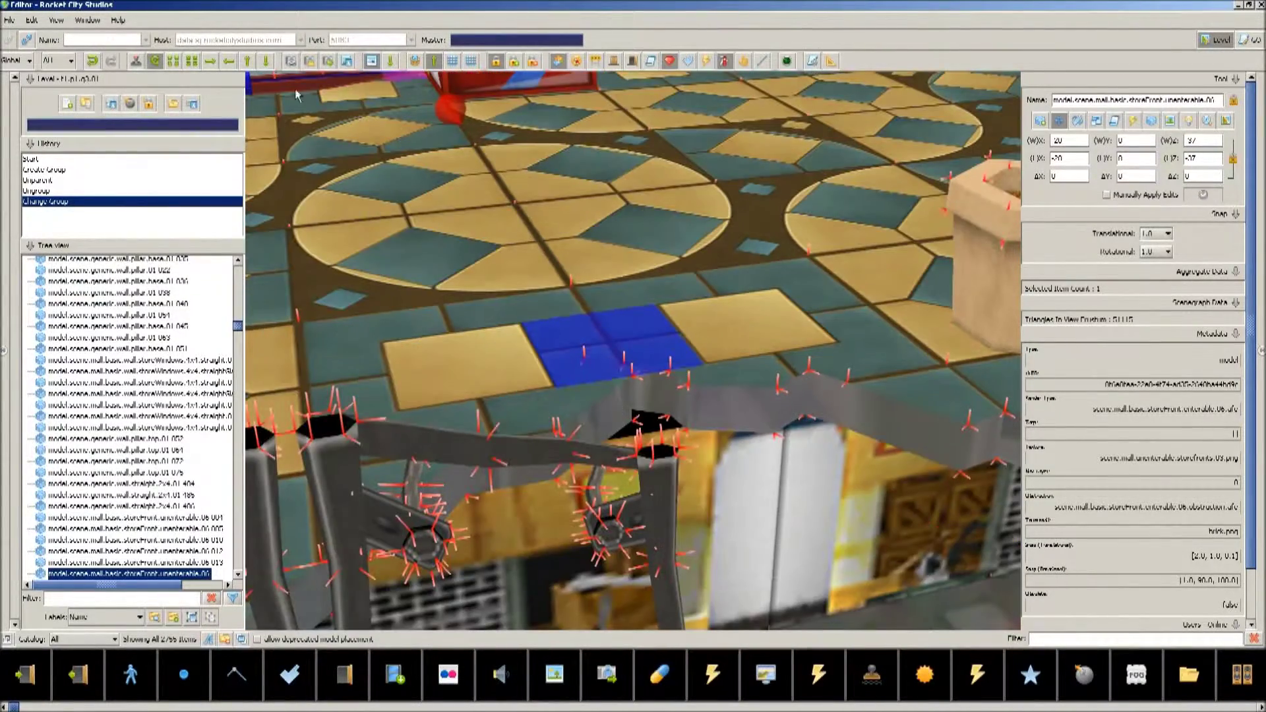
{"action": "left_click", "coordinate": [433, 62]}
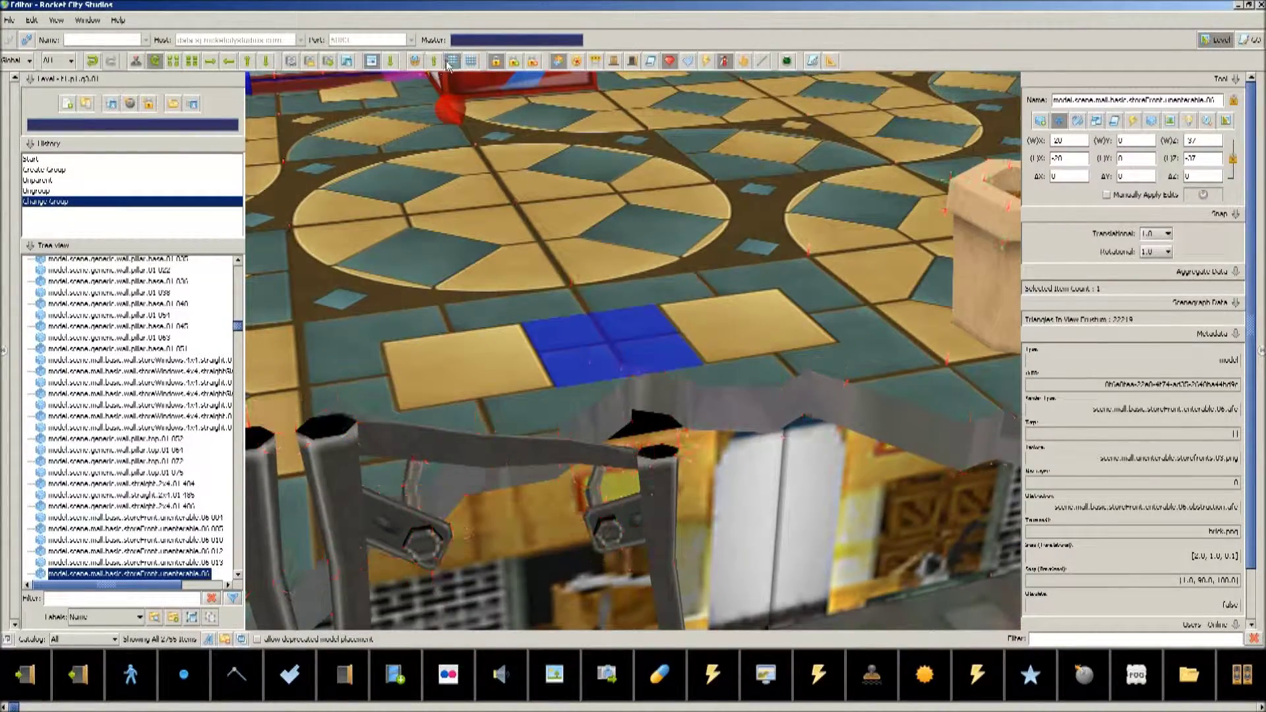
Turn on the fine grid and examine it beneath the whole mall from several angles.
{"action": "scroll", "coordinate": [560, 288], "scroll_direction": "down", "scroll_amount": 10}
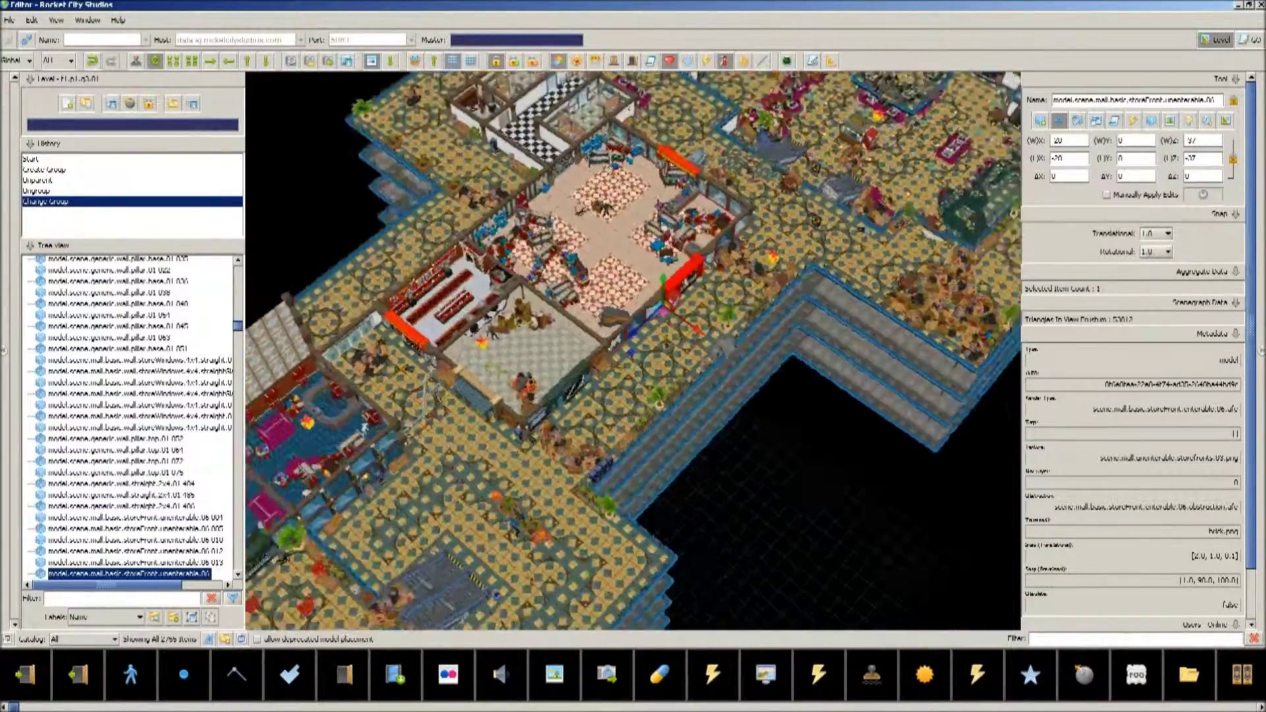
{"action": "middle_click_drag", "start_coordinate": [560, 287], "coordinate": [732, 330]}
{"action": "scroll", "coordinate": [847, 408], "scroll_direction": "down", "scroll_amount": 5}
{"action": "middle_click_drag", "start_coordinate": [847, 408], "coordinate": [567, 310]}
{"action": "middle_click_drag", "start_coordinate": [633, 351], "coordinate": [634, 403]}
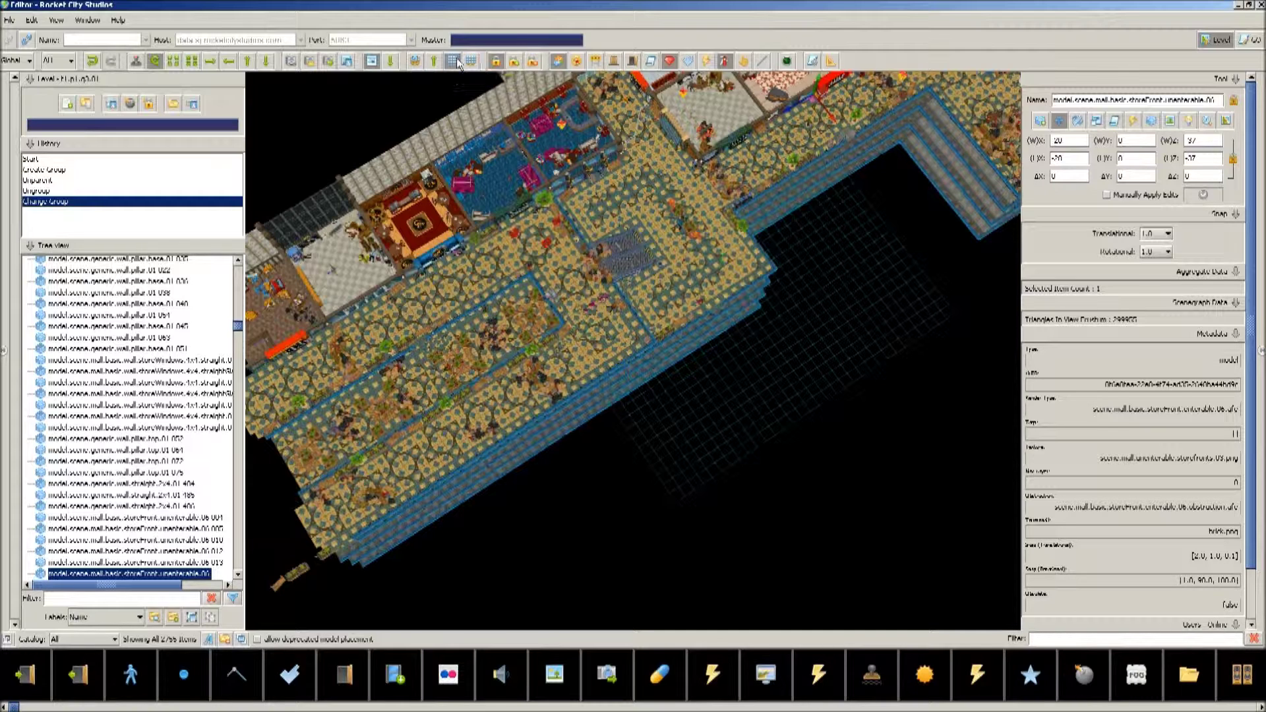
{"action": "middle_click_drag", "start_coordinate": [510, 277], "coordinate": [489, 164]}
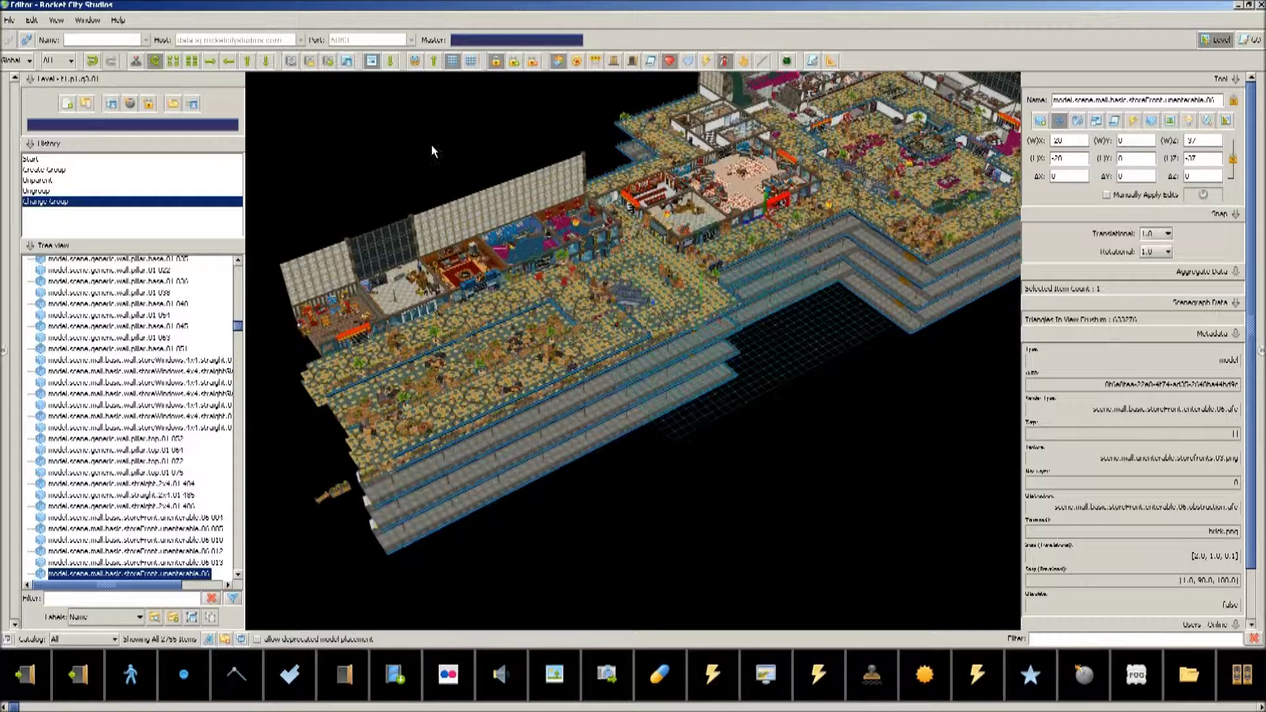
{"action": "middle_click_drag", "start_coordinate": [432, 146], "coordinate": [384, 142]}
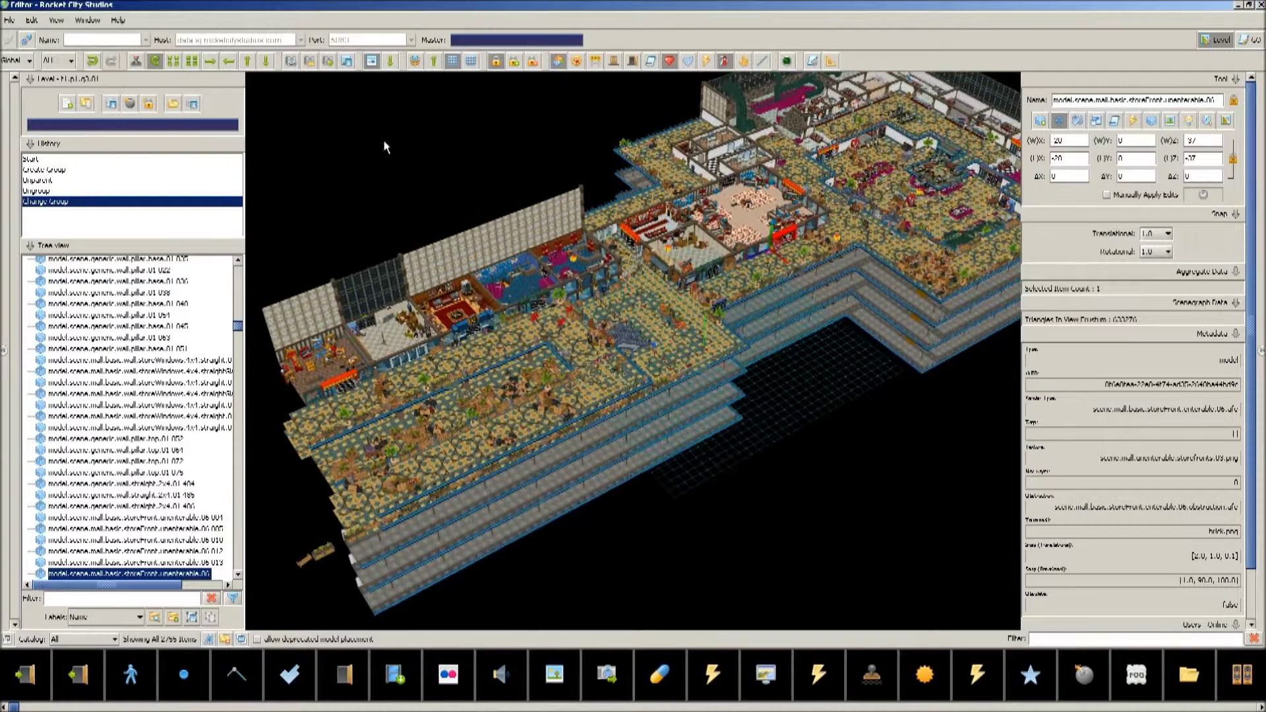
Replace the fine grid with the large-cell grid and view the entire level against it in perspective.
{"action": "left_click", "coordinate": [452, 63]}
{"action": "left_click", "coordinate": [451, 66]}
{"action": "left_click", "coordinate": [449, 65]}
{"action": "left_click", "coordinate": [468, 64]}
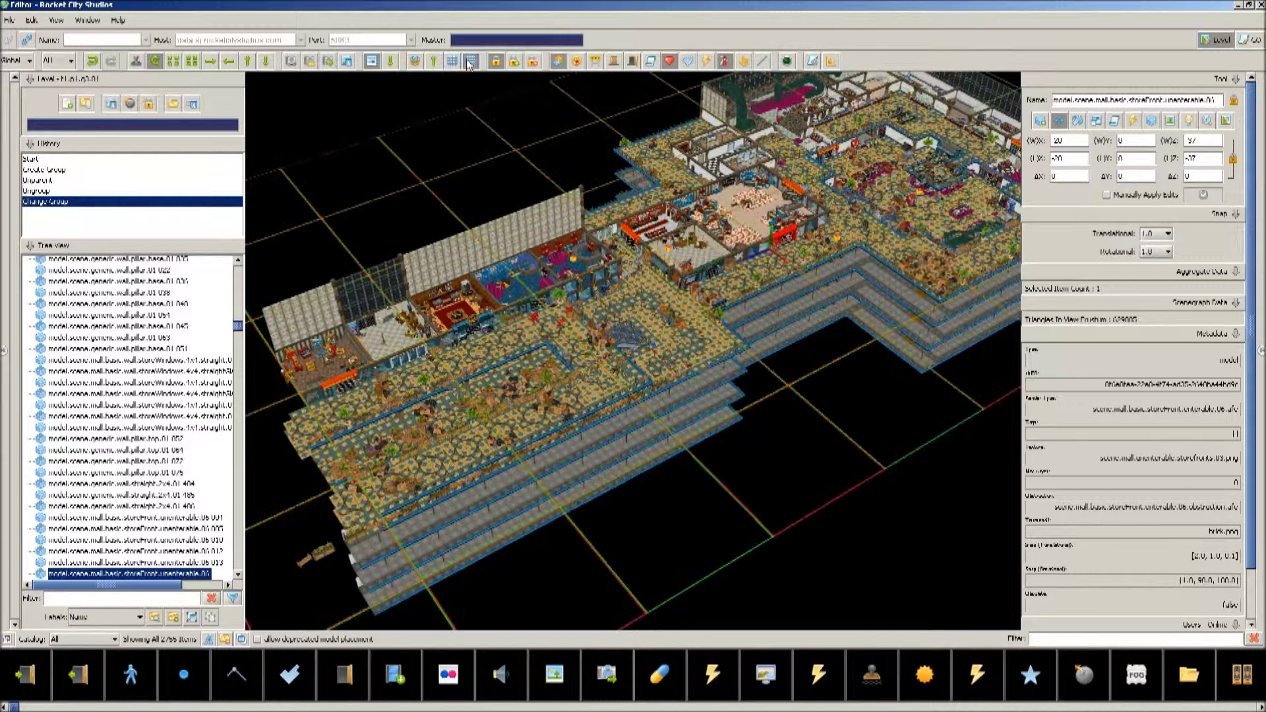
{"action": "scroll", "coordinate": [654, 297], "scroll_direction": "down", "scroll_amount": 2}
{"action": "scroll", "coordinate": [655, 296], "scroll_direction": "down", "scroll_amount": 1}
{"action": "middle_click_drag", "start_coordinate": [622, 301], "coordinate": [370, 50]}
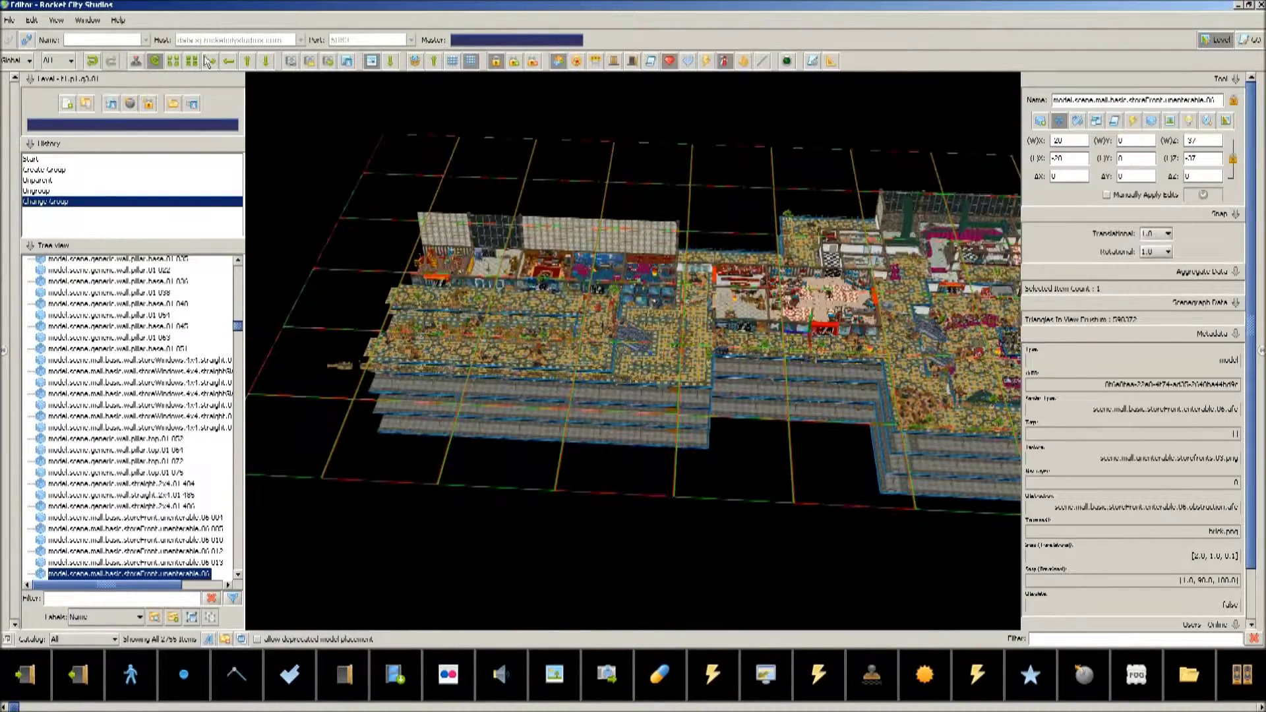
Switch to the top camera and frame the mall layout against the large-cell grid.
{"action": "left_click", "coordinate": [172, 61]}
{"action": "scroll", "coordinate": [729, 337], "scroll_direction": "down", "scroll_amount": 7}
{"action": "middle_click_drag", "start_coordinate": [771, 326], "coordinate": [705, 324]}
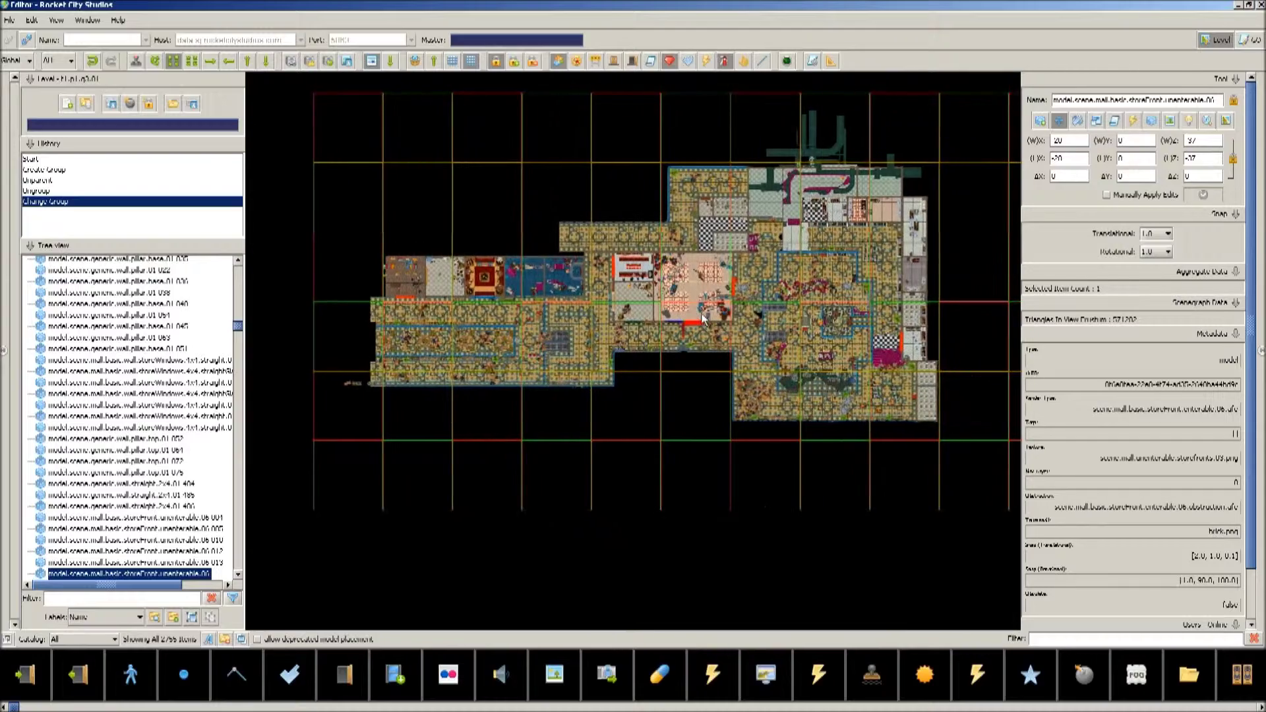
{"action": "scroll", "coordinate": [704, 319], "scroll_direction": "up", "scroll_amount": 6}
Box-select the middle section of the mall, then replace that selection with individual models, finishing on the exploding escalator.
{"action": "left_click", "coordinate": [646, 325]}
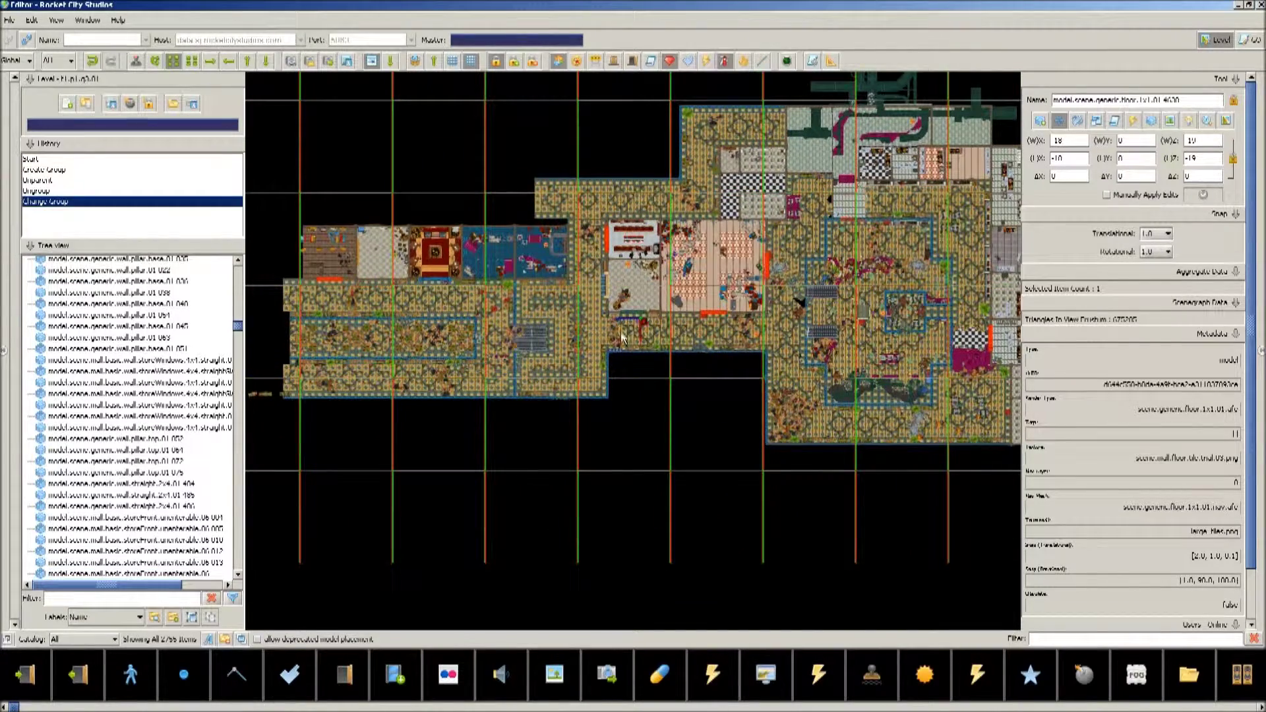
{"action": "left_click_drag", "start_coordinate": [488, 191], "coordinate": [754, 460]}
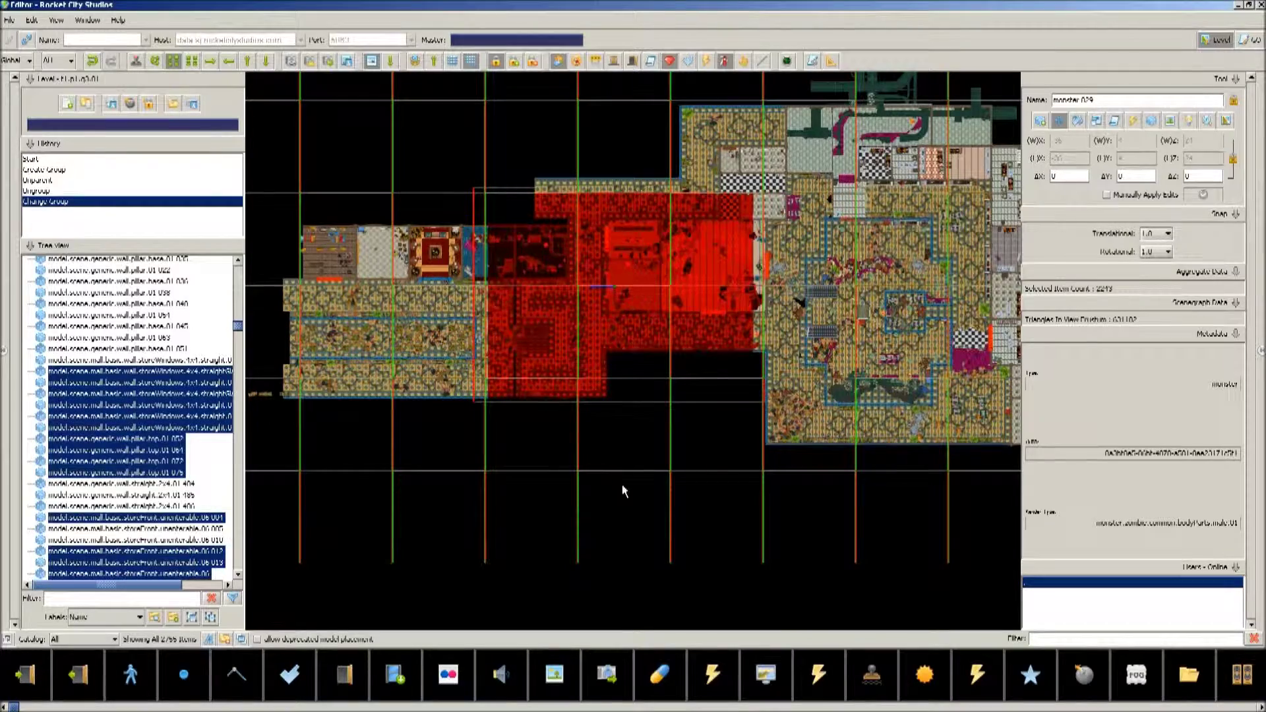
{"action": "left_click", "coordinate": [618, 481]}
{"action": "left_click", "coordinate": [594, 394]}
{"action": "left_click", "coordinate": [613, 343]}
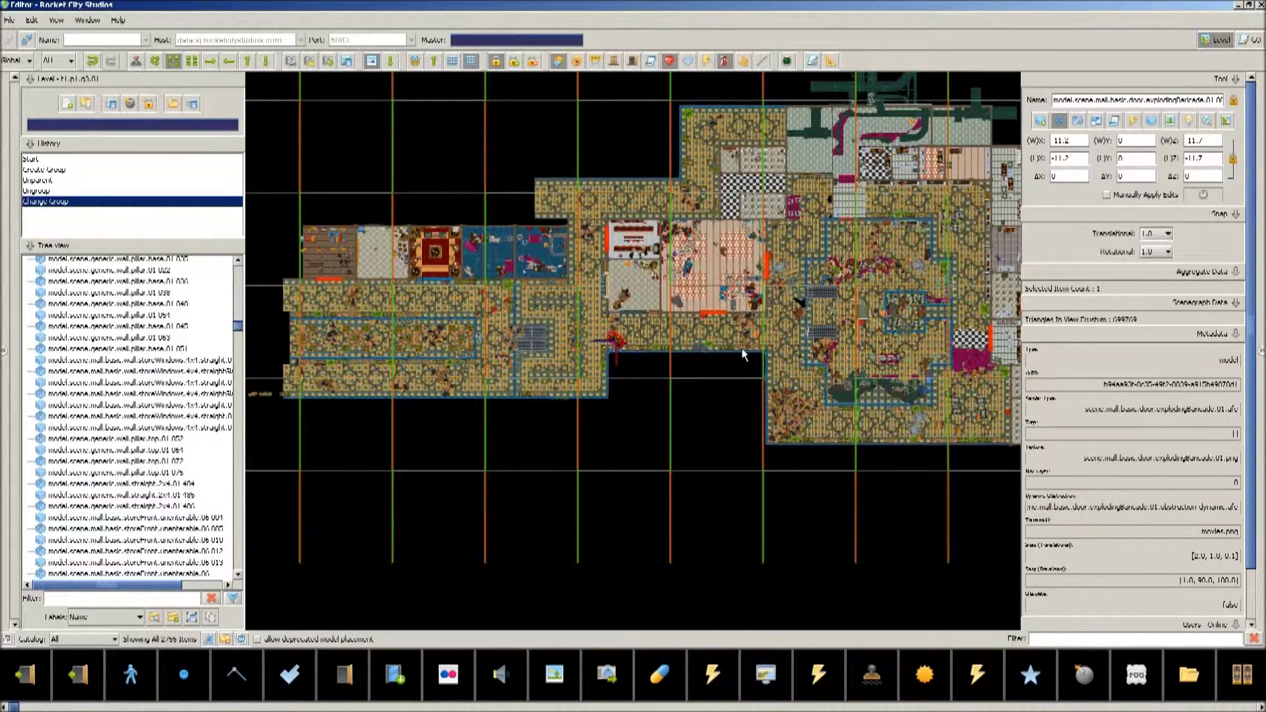
{"action": "left_click", "coordinate": [740, 349]}
{"action": "left_click", "coordinate": [815, 330]}
Turn off the large-cell grid and focus the top view on floor tile model.scene.generic.floor.1x1.01 923.
{"action": "key", "text": "w"}
{"action": "scroll", "coordinate": [769, 353], "scroll_direction": "down", "scroll_amount": 3}
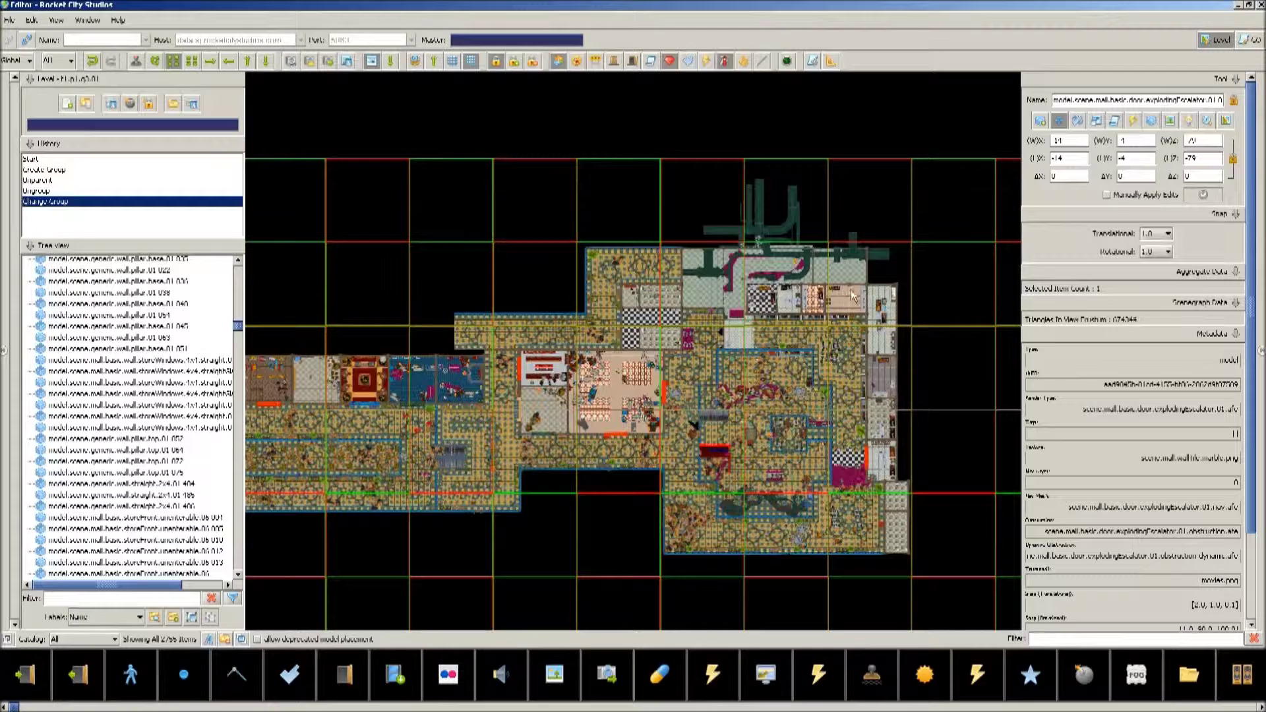
{"action": "key", "text": "s"}
{"action": "key", "text": "a"}
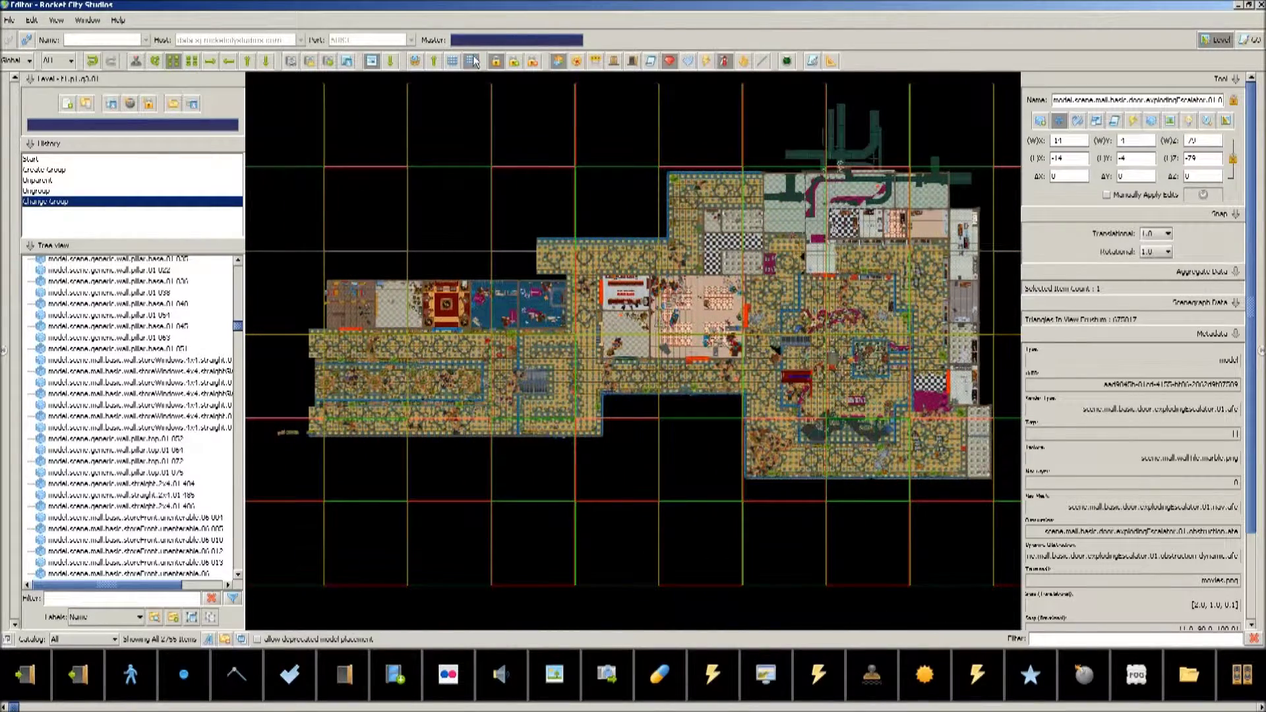
{"action": "left_click", "coordinate": [474, 61]}
{"action": "double_click", "coordinate": [665, 272]}
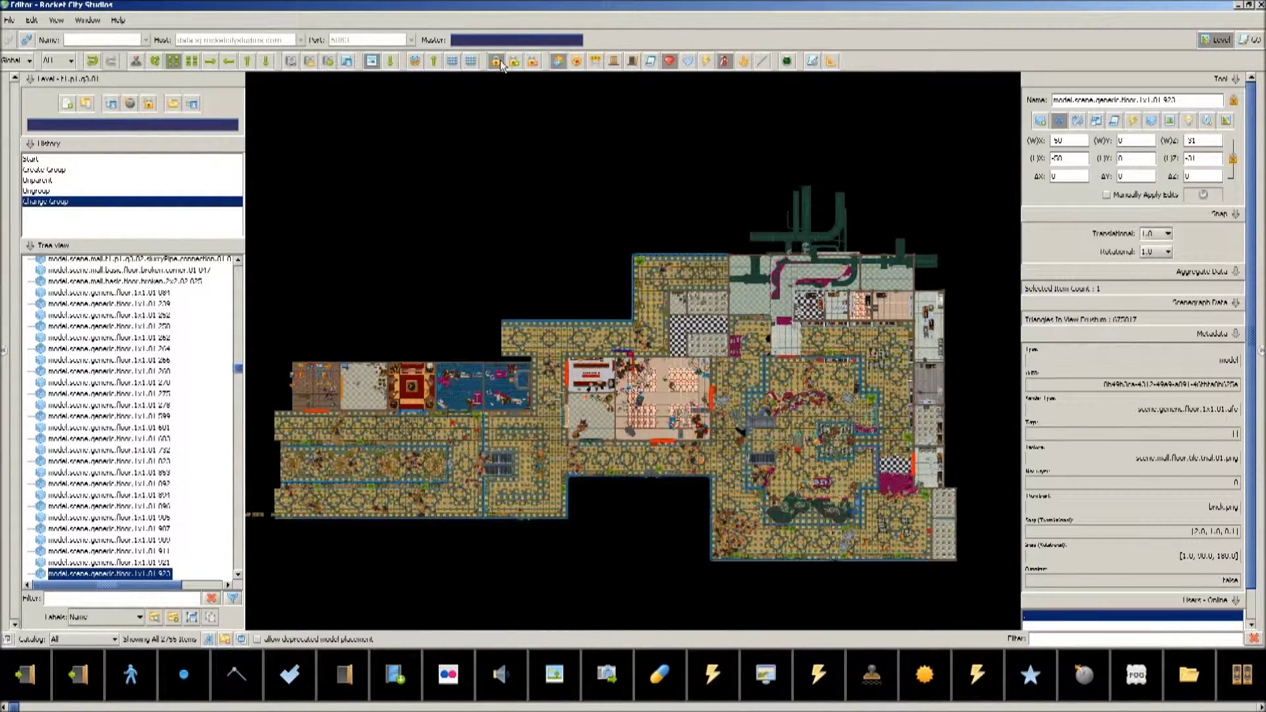
Focus on floor tile model.scene.generic.floor.1x1.01 492 and view it through the perspective camera.
{"action": "double_click", "coordinate": [645, 386]}
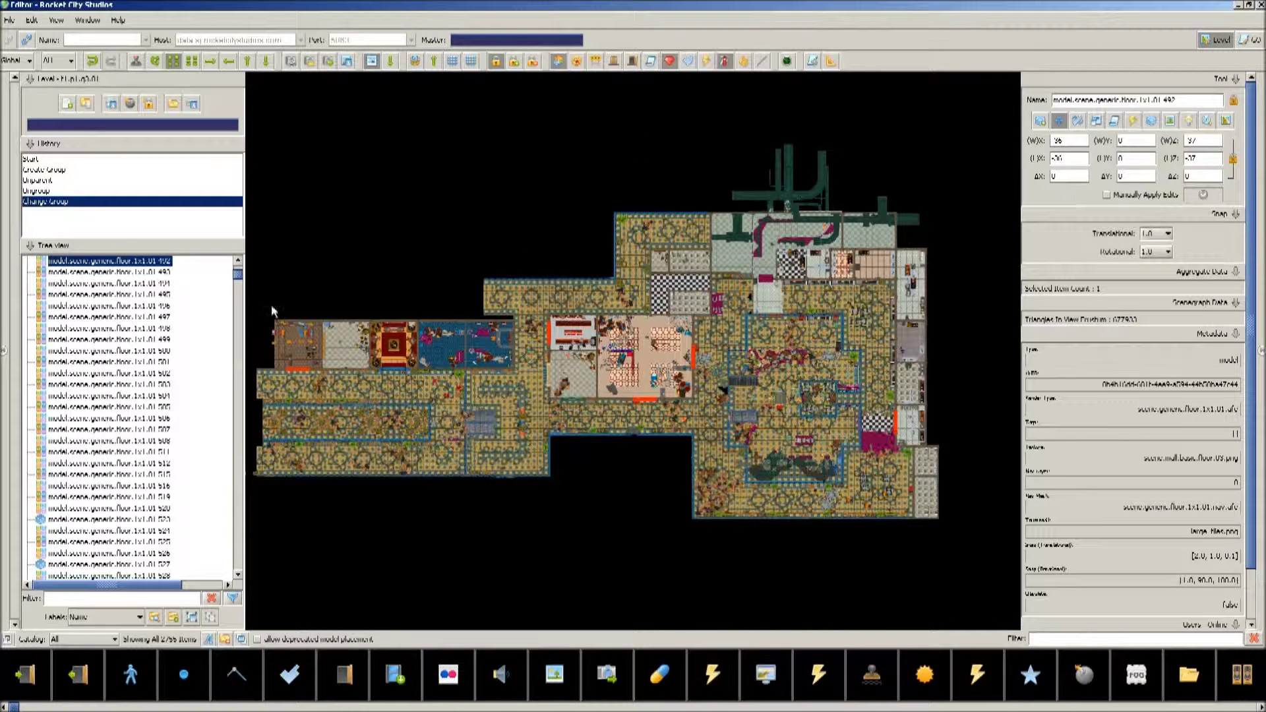
{"action": "left_click", "coordinate": [154, 61]}
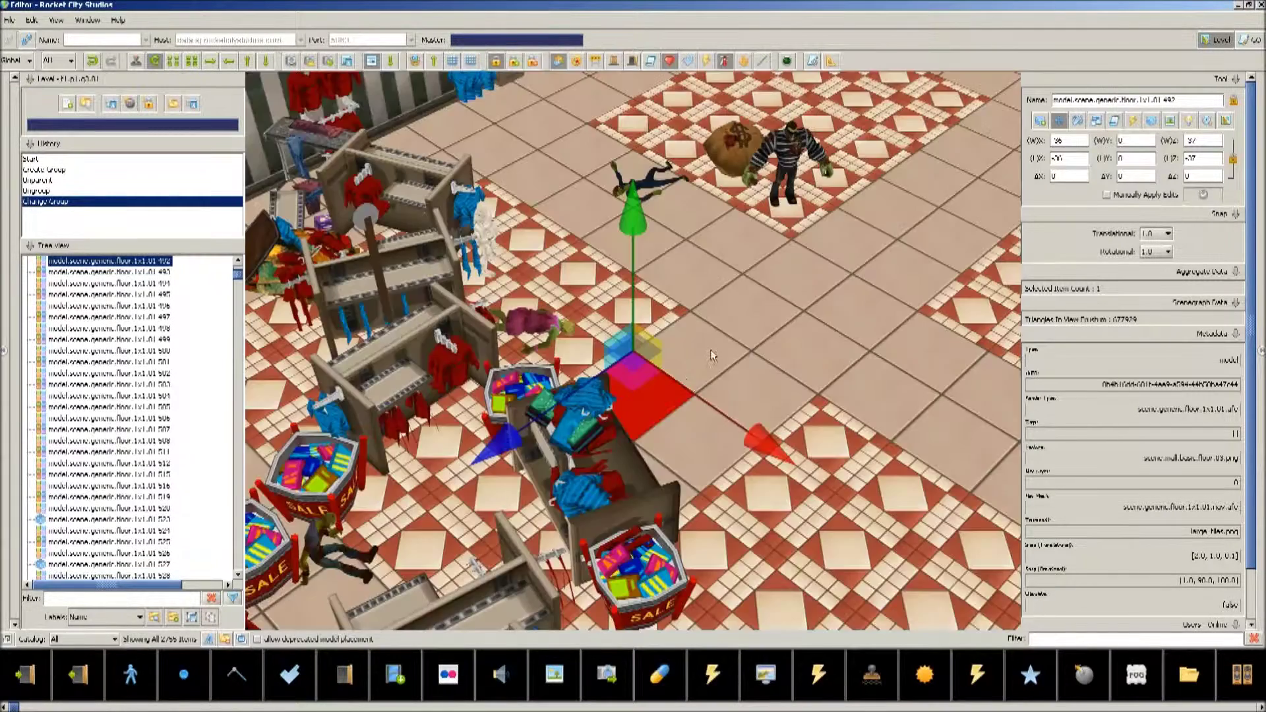
Lift the group of store floor tiles and the burglar monster above the surrounding floor, and lower it back into place.
{"action": "left_click", "coordinate": [675, 224]}
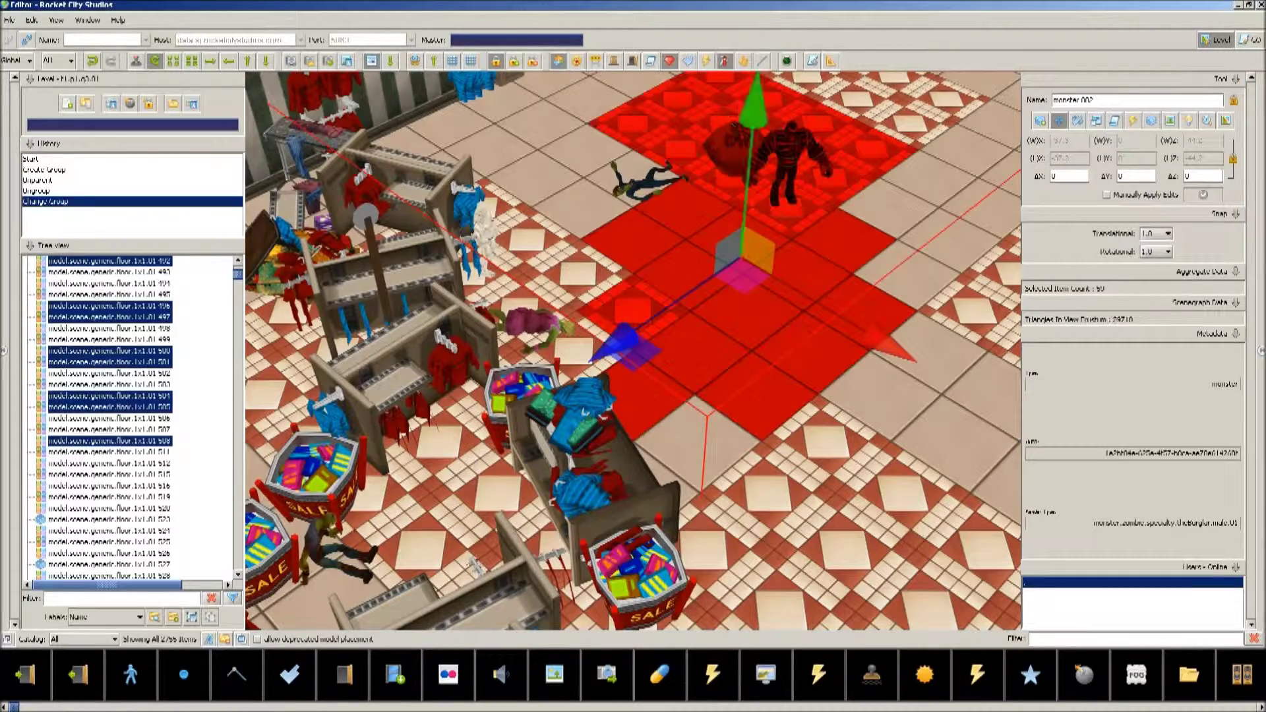
{"action": "left_click_drag", "start_coordinate": [752, 165], "coordinate": [698, 173]}
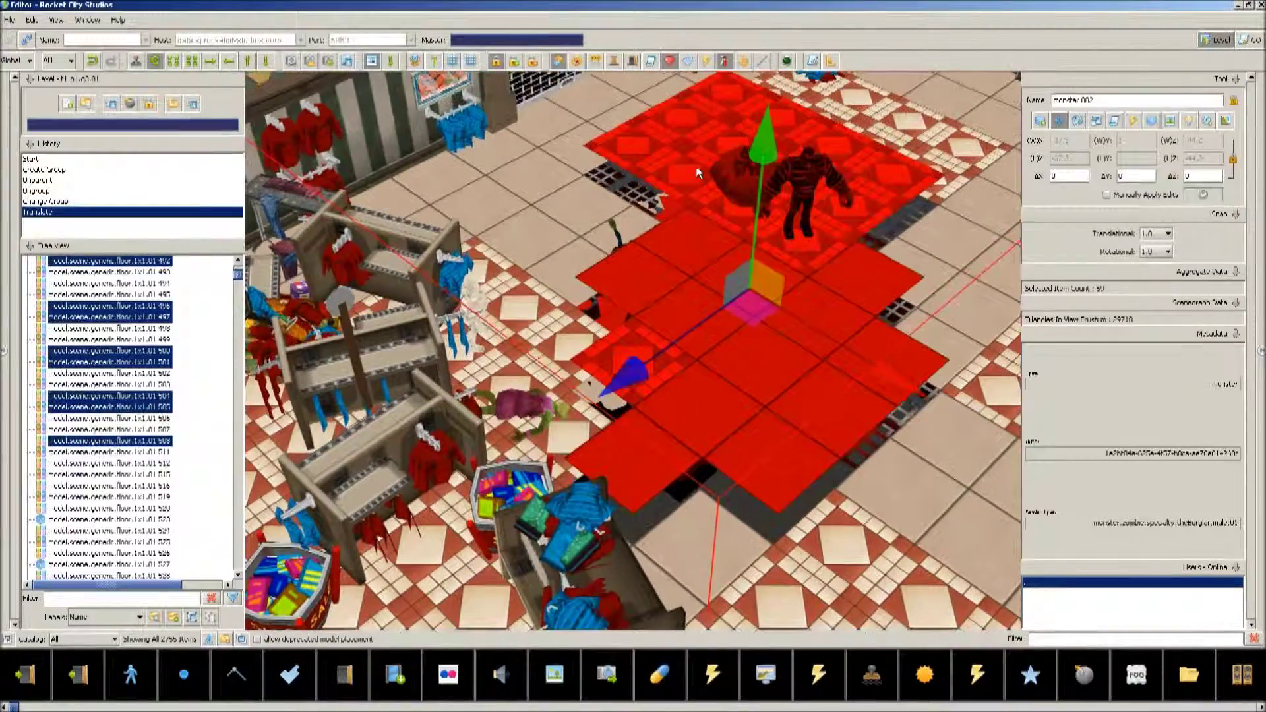
{"action": "middle_click_drag", "start_coordinate": [519, 94], "coordinate": [521, 66]}
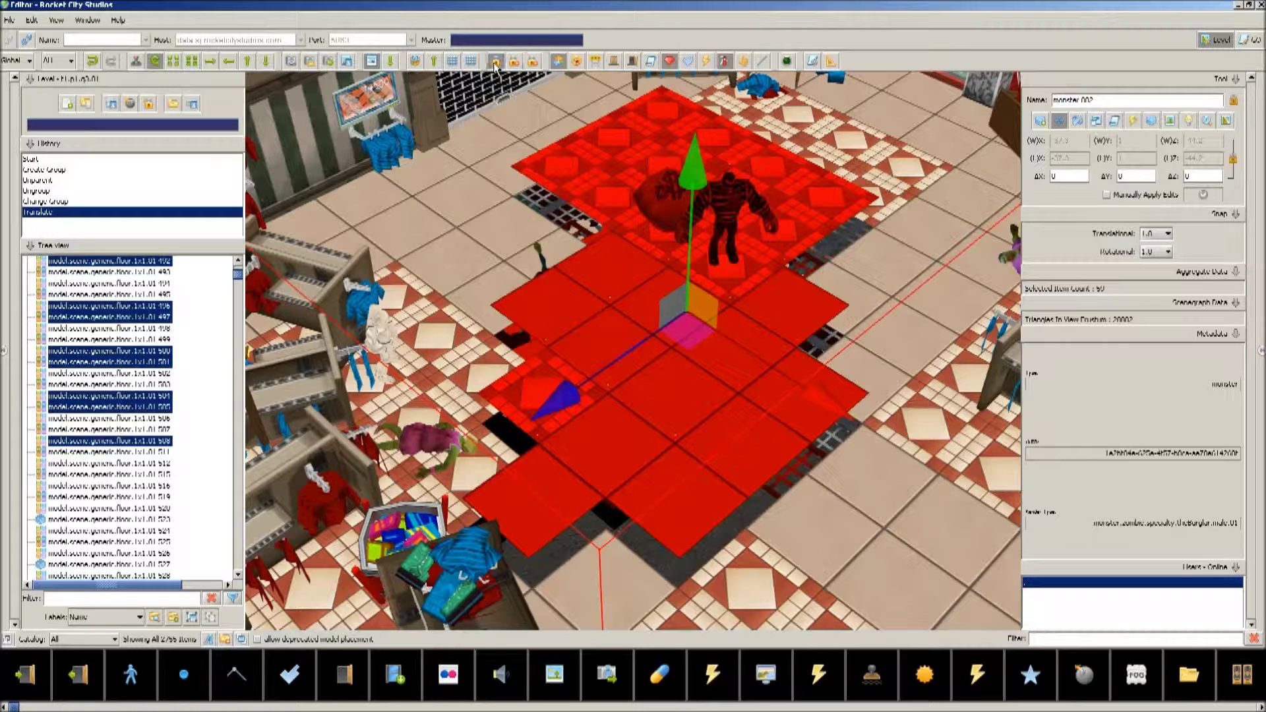
{"action": "scroll", "coordinate": [673, 436], "scroll_direction": "up", "scroll_amount": 5}
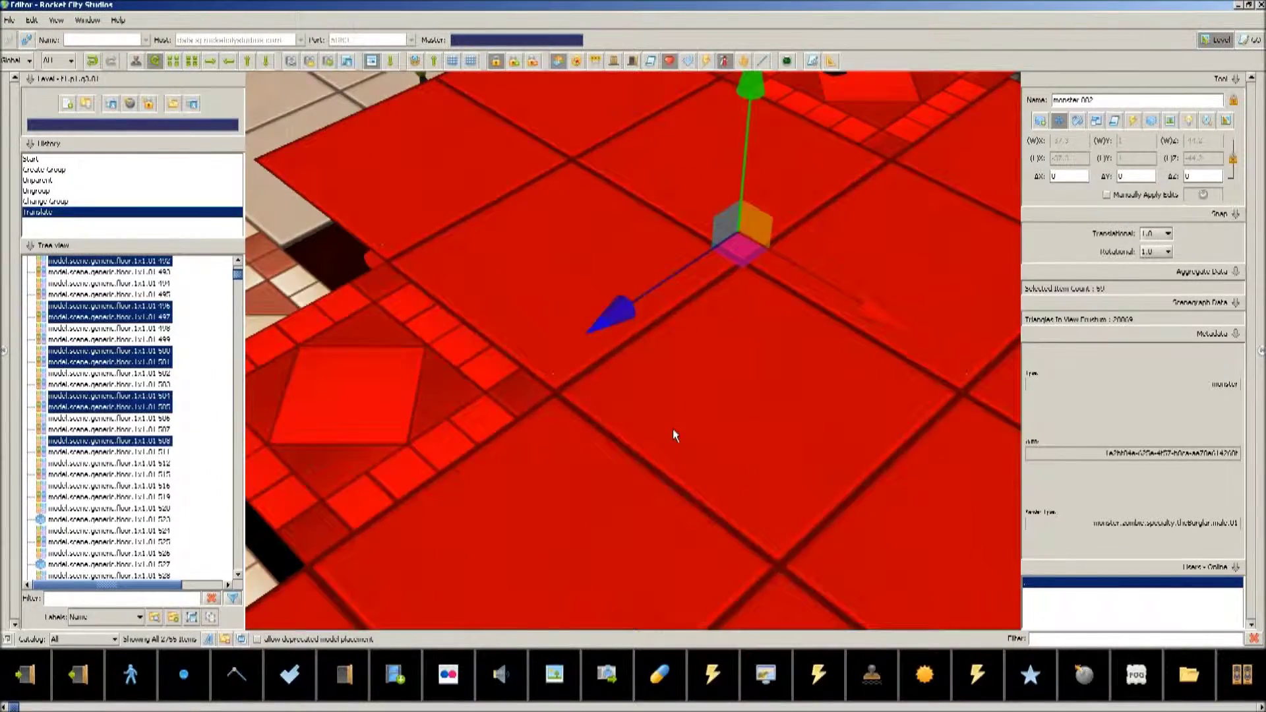
{"action": "scroll", "coordinate": [673, 435], "scroll_direction": "down", "scroll_amount": 10}
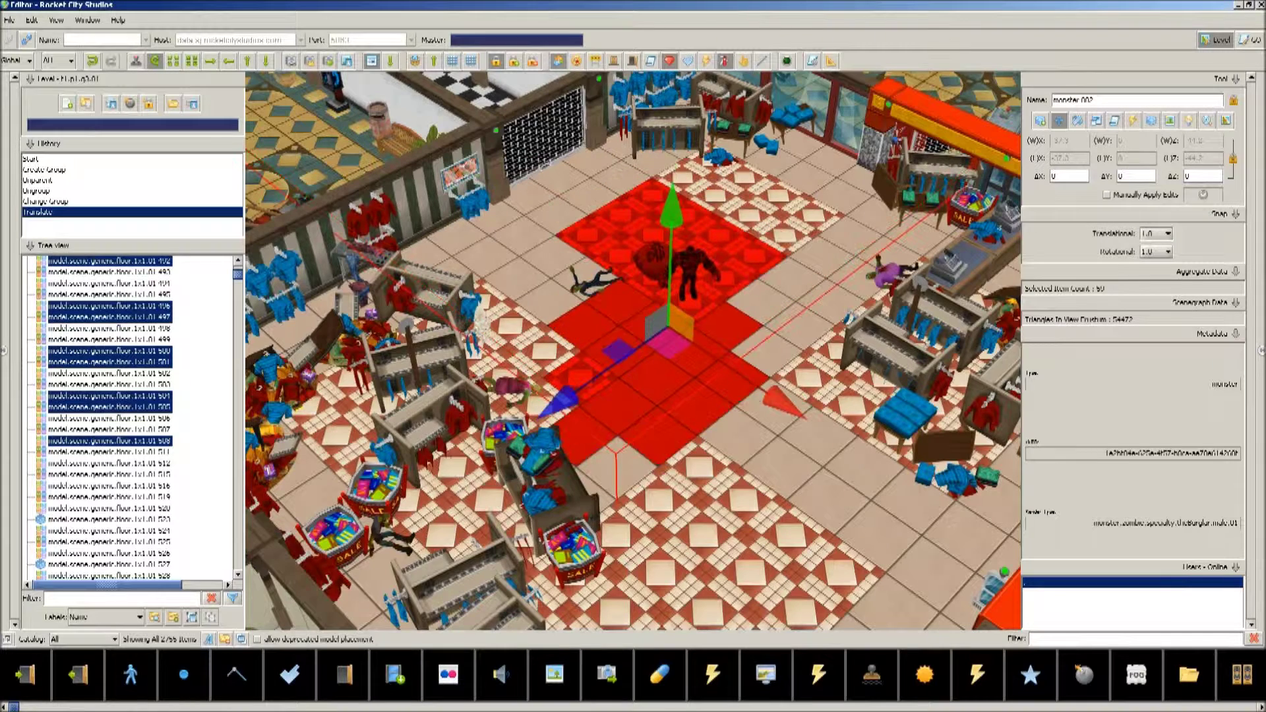
{"action": "left_click", "coordinate": [673, 204]}
Select floor tile 504, the exploding floor and floor tile 1174 individually to inspect their metadata.
{"action": "left_click", "coordinate": [698, 356]}
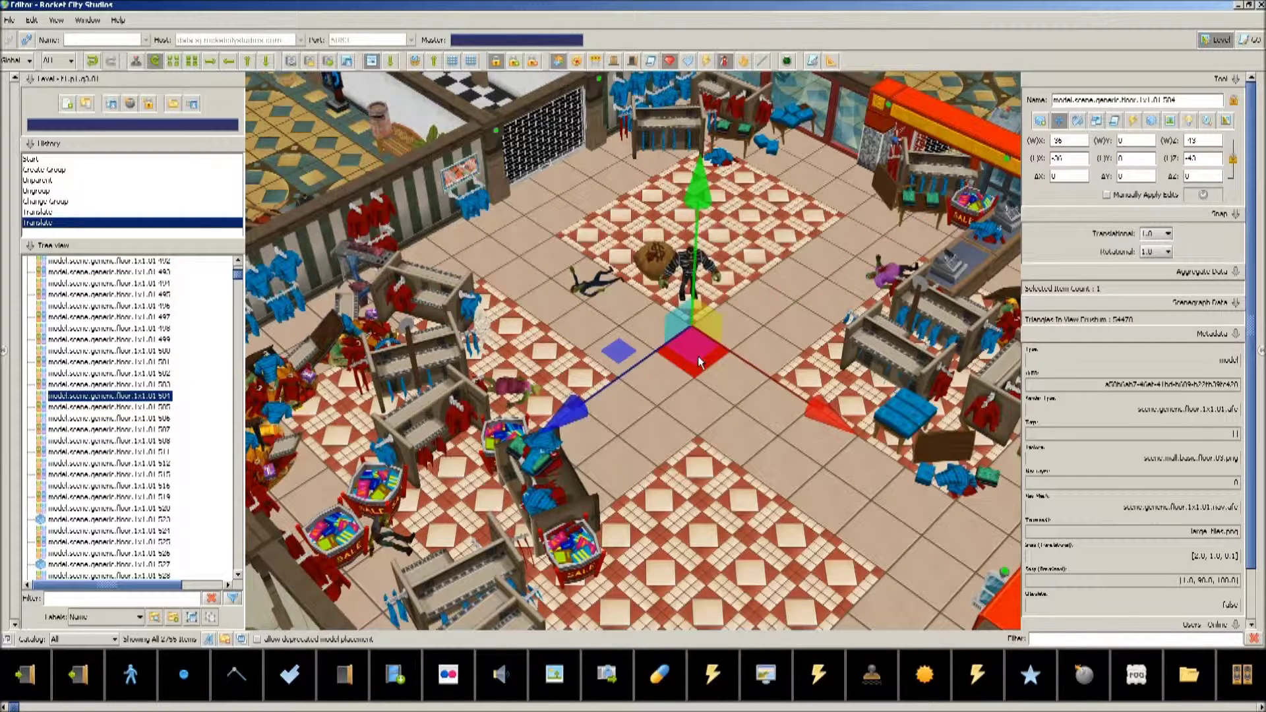
{"action": "left_click", "coordinate": [755, 244]}
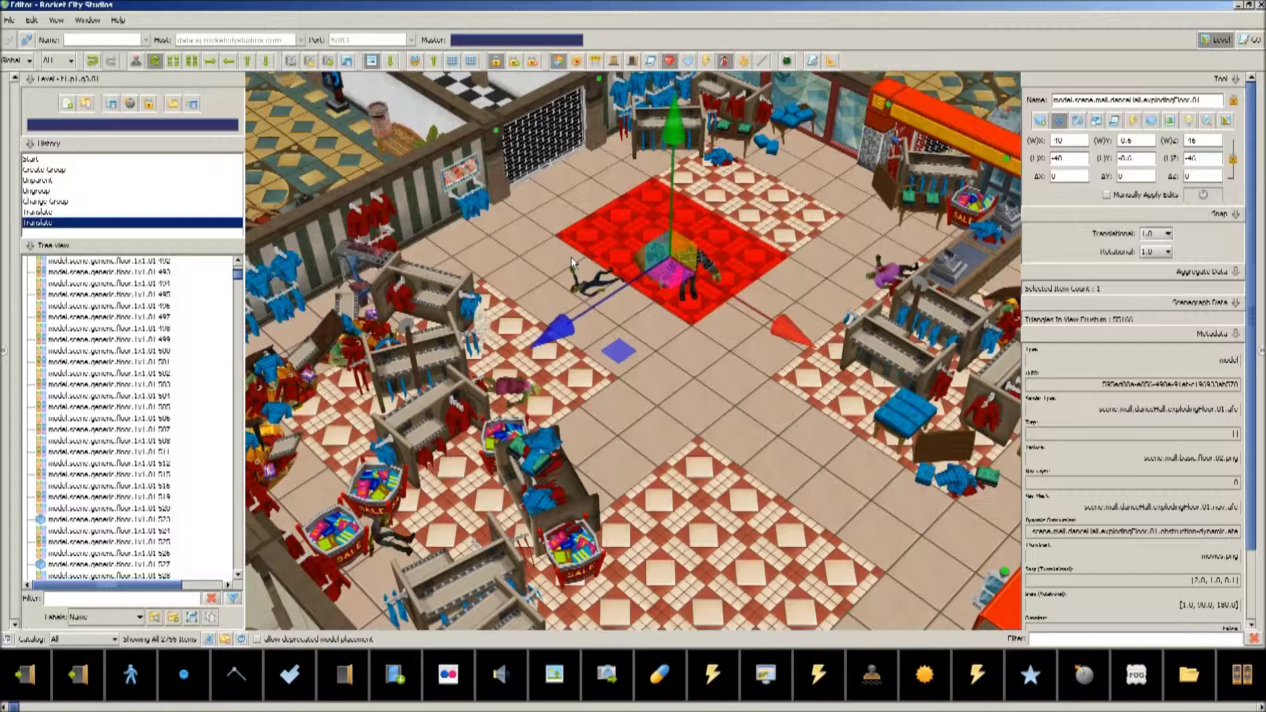
{"action": "left_click", "coordinate": [794, 367]}
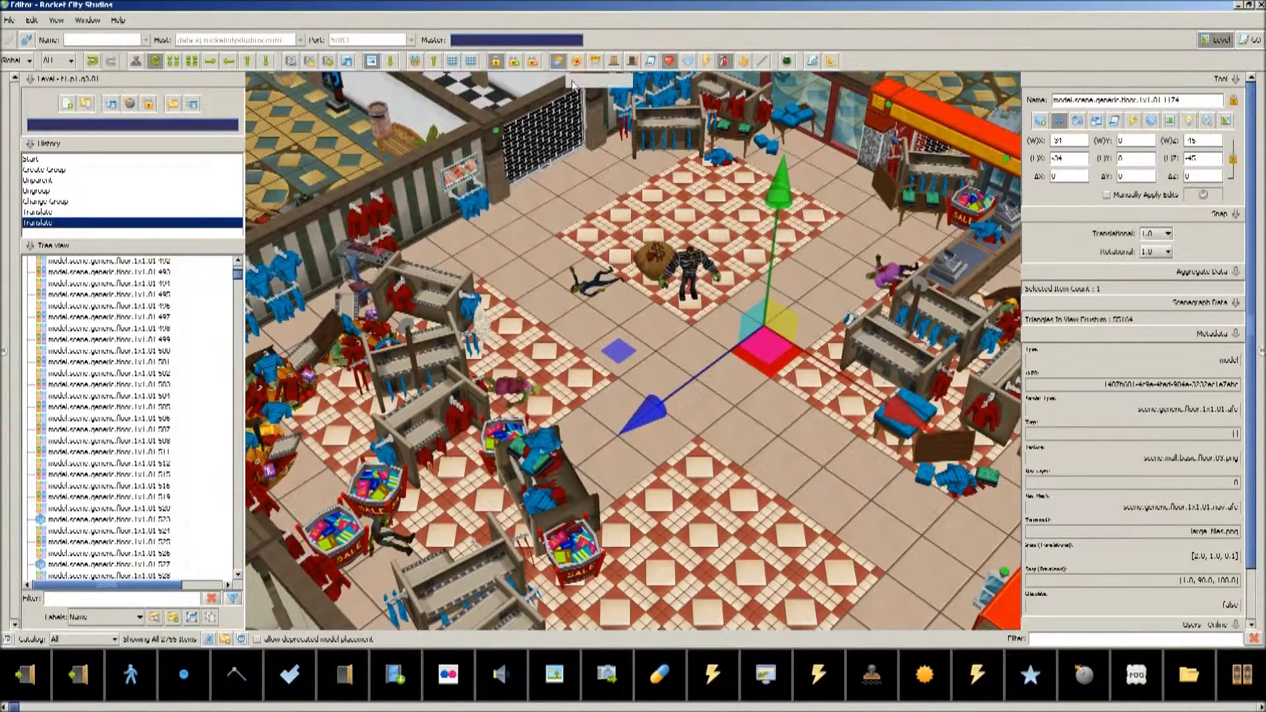
Hide the level's visual models so only the monsters are drawn, and select monster 013.
{"action": "scroll", "coordinate": [572, 86], "scroll_direction": "down", "scroll_amount": 8}
{"action": "scroll", "coordinate": [572, 85], "scroll_direction": "up", "scroll_amount": 3}
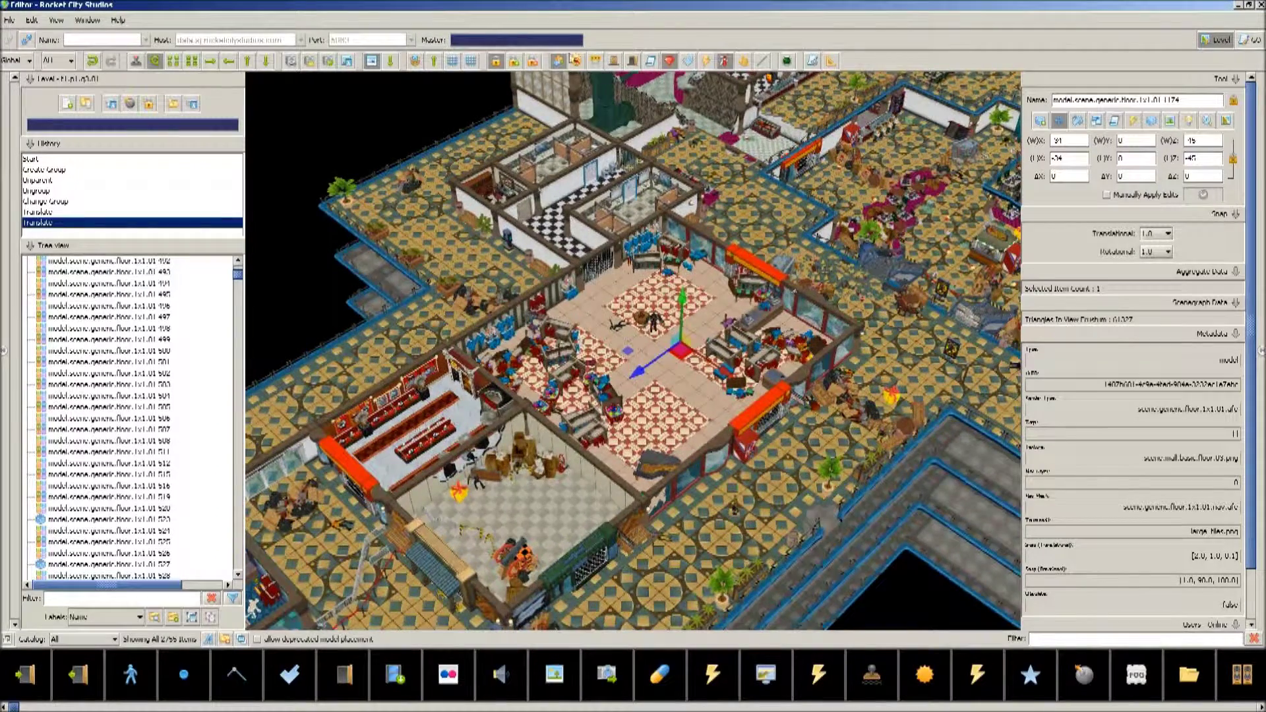
{"action": "left_click", "coordinate": [562, 61]}
{"action": "left_click", "coordinate": [562, 61]}
{"action": "left_click", "coordinate": [562, 61]}
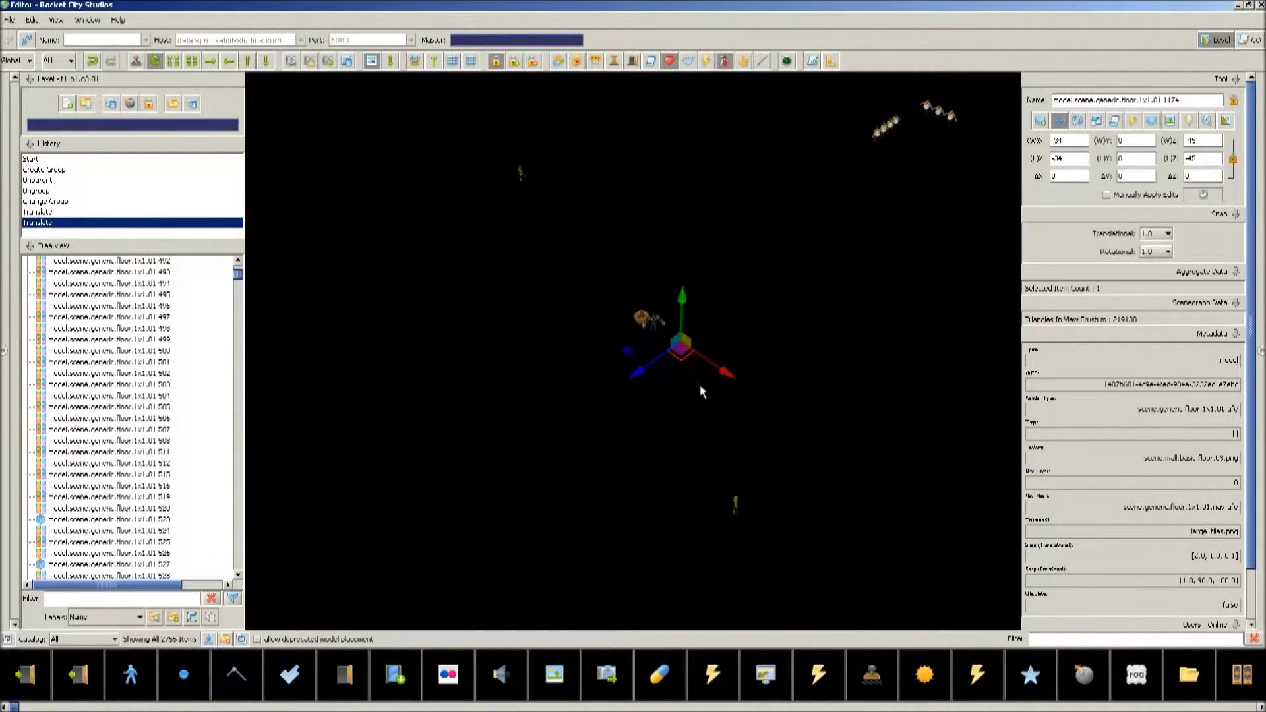
{"action": "scroll", "coordinate": [686, 354], "scroll_direction": "down", "scroll_amount": 2}
{"action": "middle_click_drag", "start_coordinate": [686, 358], "coordinate": [669, 332]}
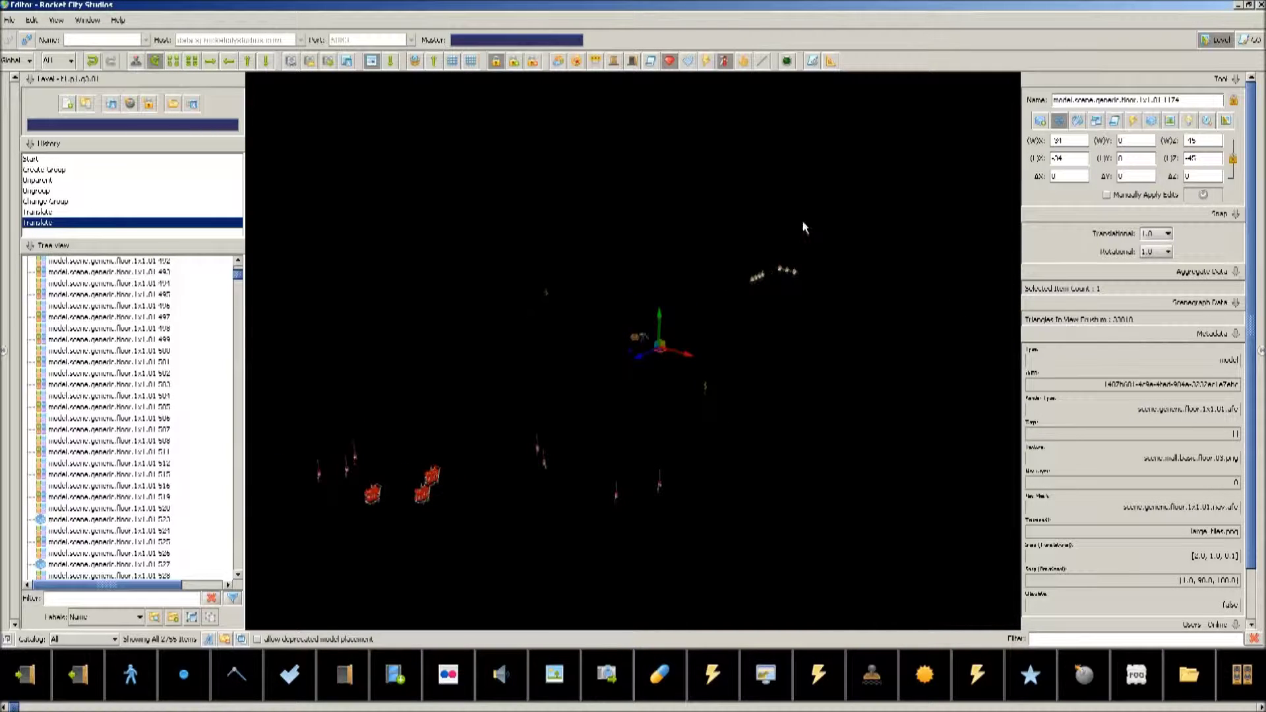
{"action": "left_click", "coordinate": [701, 411]}
{"action": "left_click", "coordinate": [660, 487]}
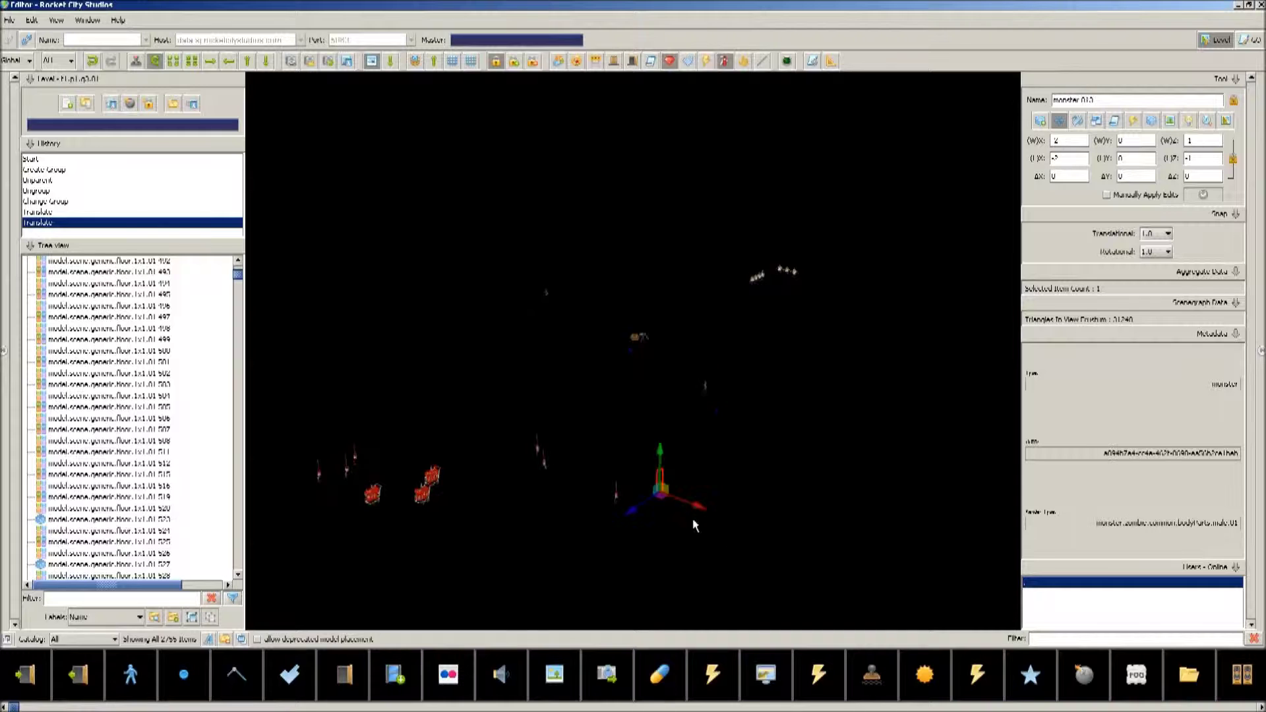
Bring the visual models back for comparison, and replace them with the white navigation mesh display.
{"action": "key", "text": "s"}
{"action": "key", "text": "a"}
{"action": "scroll", "coordinate": [647, 421], "scroll_direction": "up", "scroll_amount": 3}
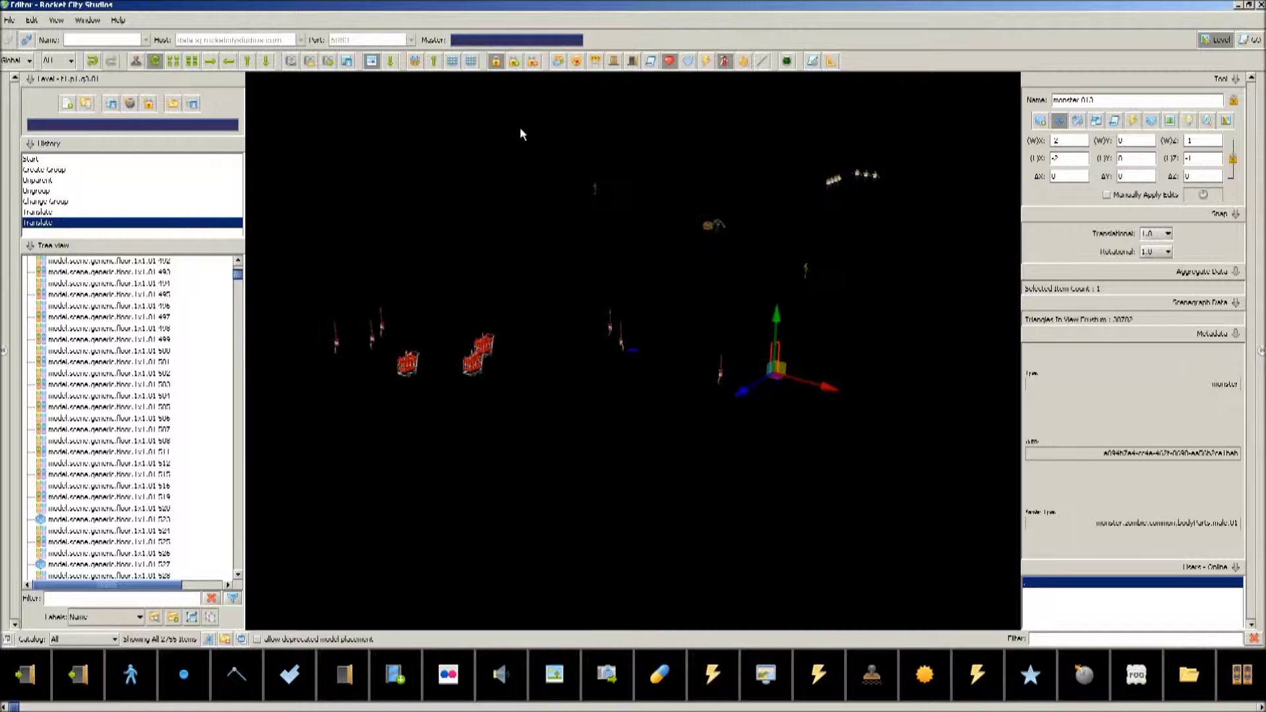
{"action": "left_click", "coordinate": [558, 61]}
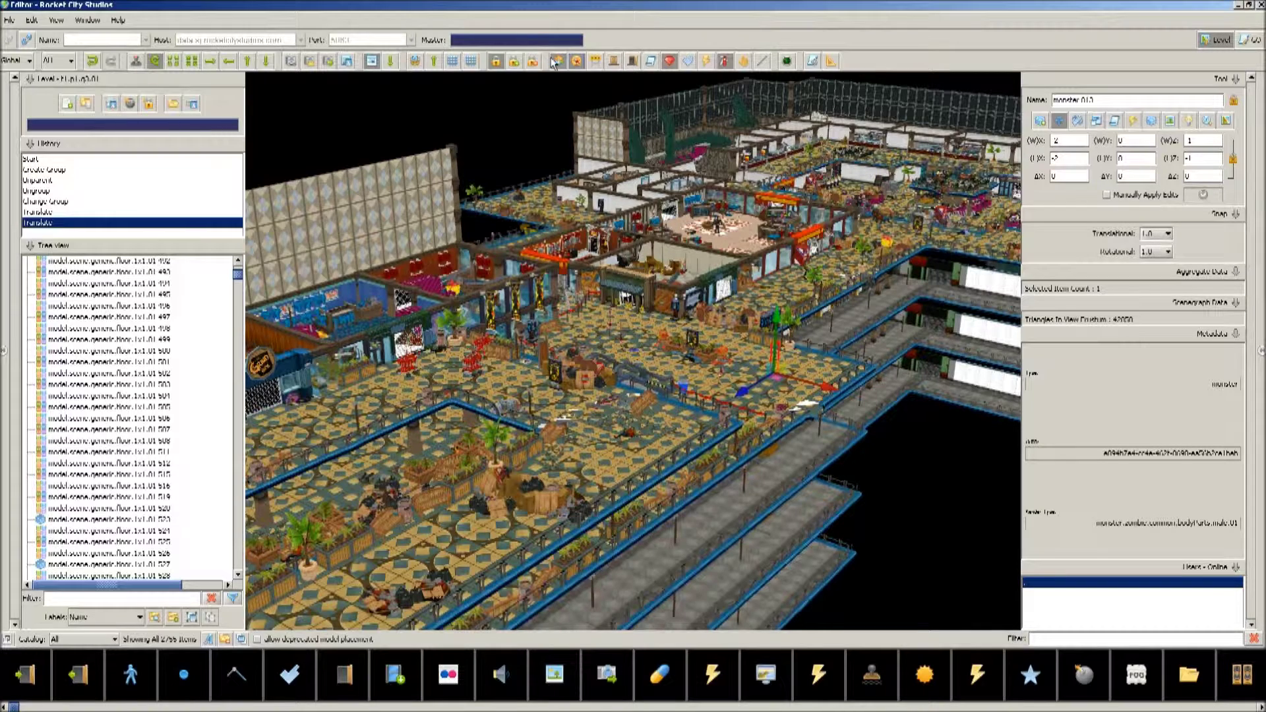
{"action": "left_click", "coordinate": [558, 61]}
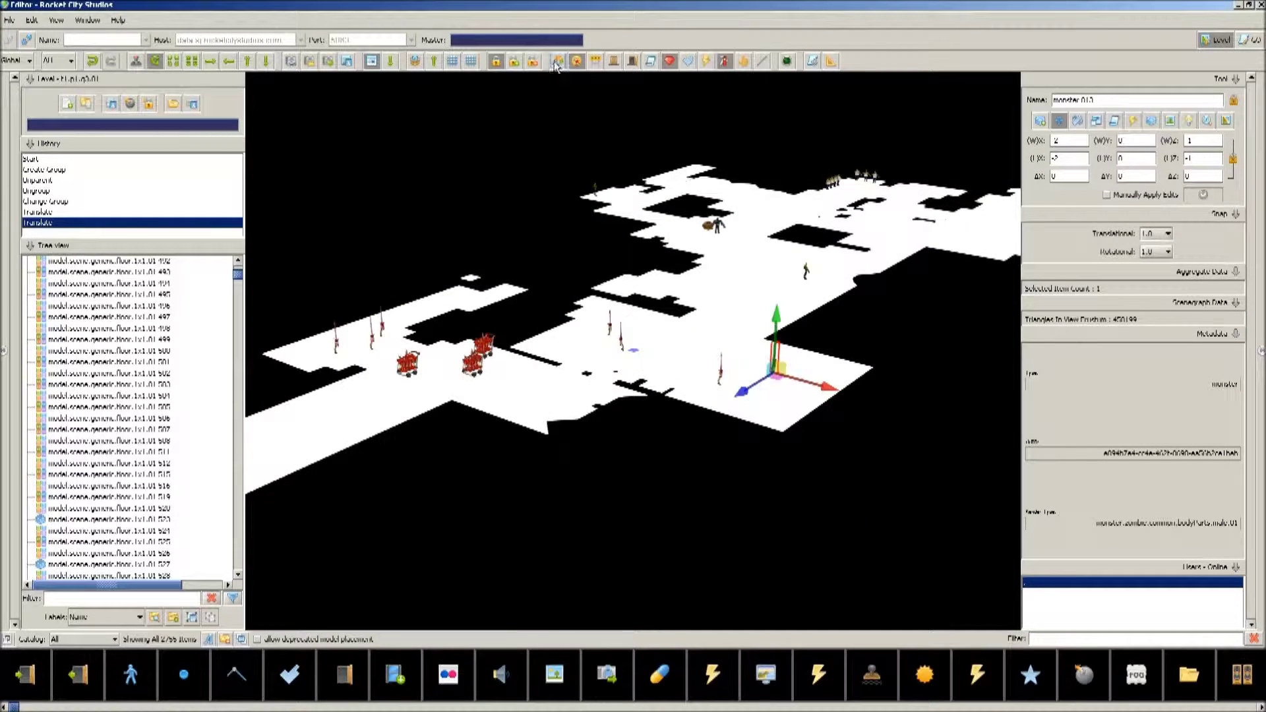
Turn on the red obstruction display and toggle the navigation mesh off and on to compare the two.
{"action": "mouse_move", "coordinate": [600, 377]}
{"action": "middle_mouse_down"}
{"action": "mouse_move", "coordinate": [528, 377]}
{"action": "mouse_move", "coordinate": [584, 403]}
{"action": "mouse_move", "coordinate": [650, 343]}
{"action": "mouse_move", "coordinate": [593, 392]}
{"action": "middle_mouse_up"}
{"action": "left_click", "coordinate": [594, 63]}
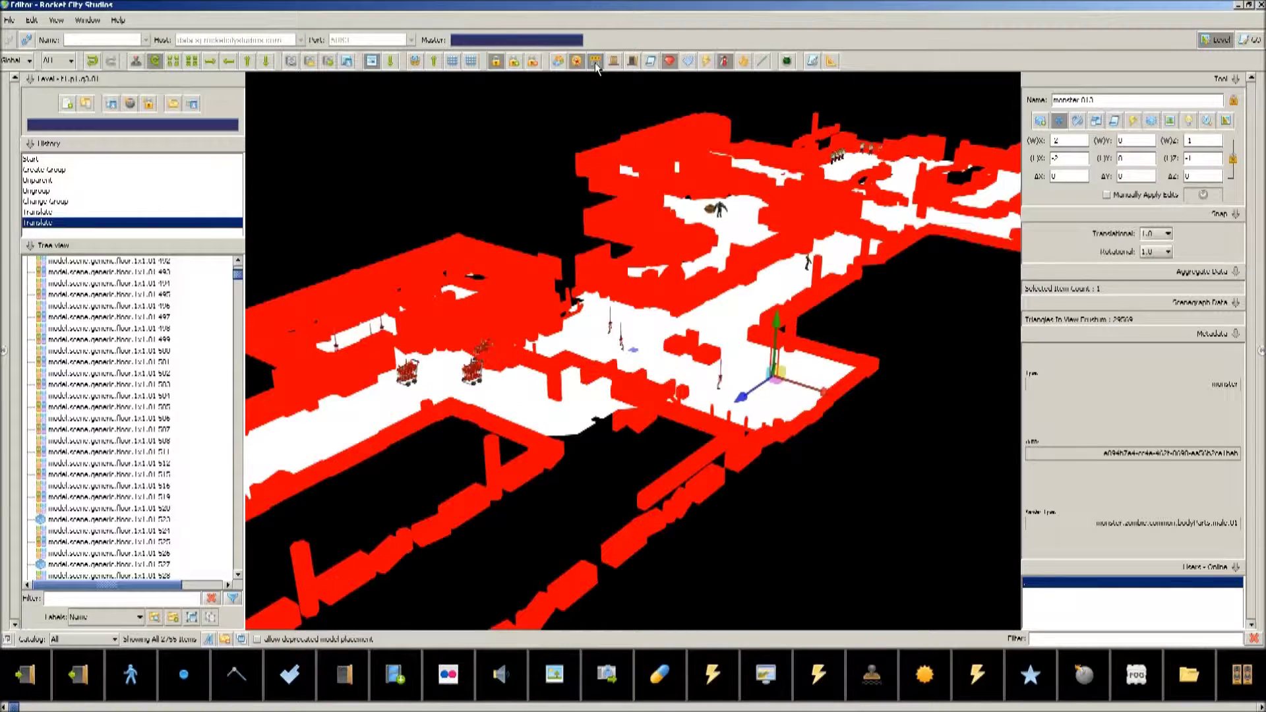
{"action": "left_click", "coordinate": [576, 63]}
{"action": "middle_click_drag", "start_coordinate": [591, 264], "coordinate": [508, 378]}
{"action": "left_click", "coordinate": [577, 61]}
Select the bench and plant group in the outer railing row and set its navigation to Enabled.
{"action": "left_click", "coordinate": [622, 351]}
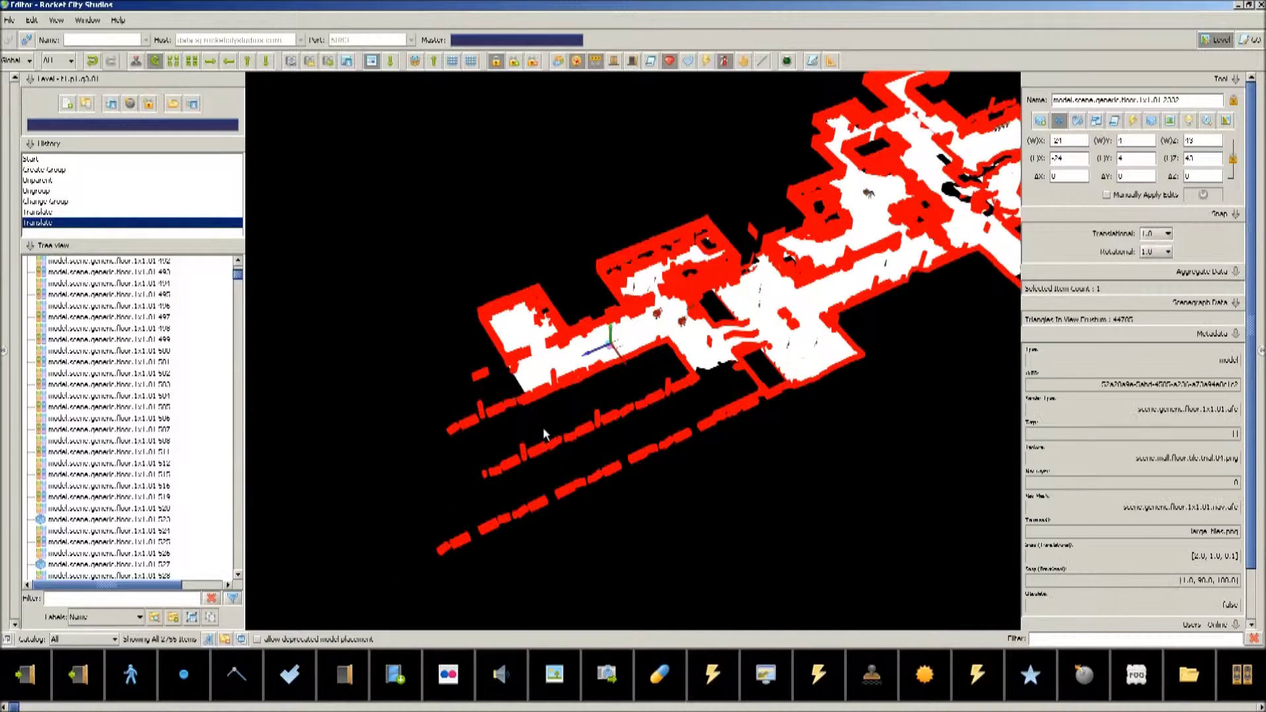
{"action": "left_click", "coordinate": [579, 483]}
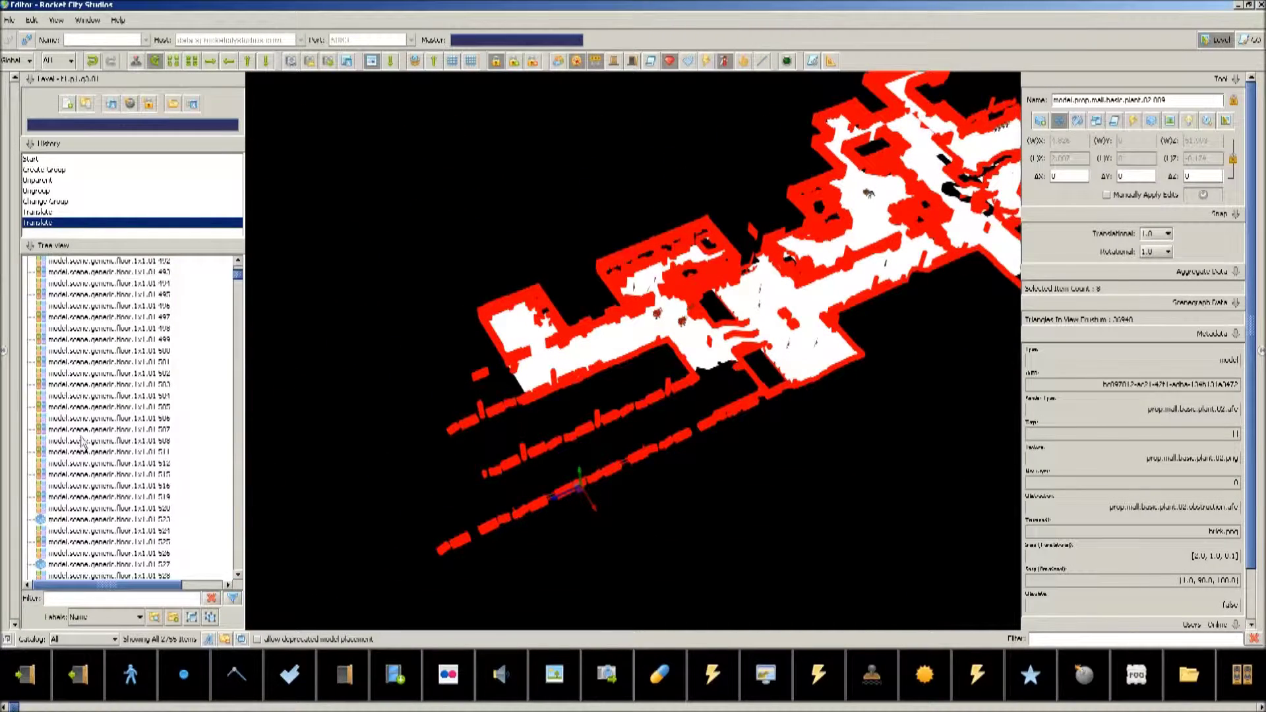
{"action": "key", "text": "f"}
{"action": "right_click", "coordinate": [110, 576]}
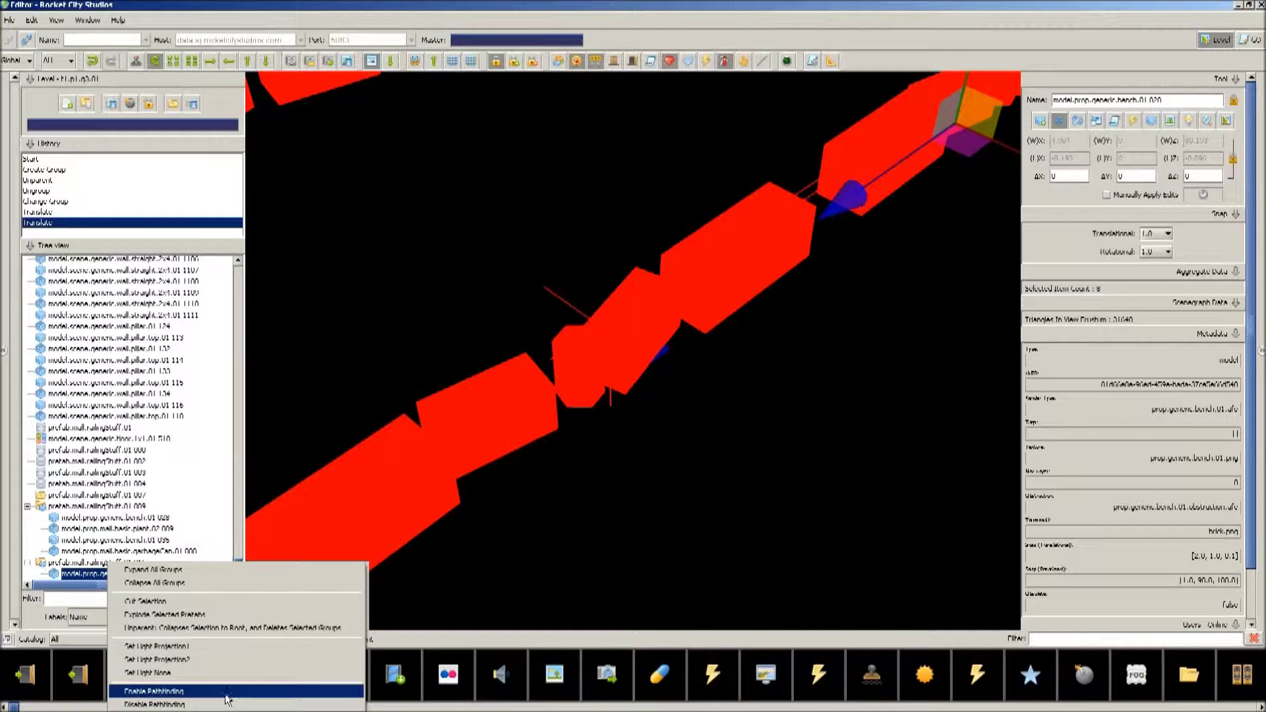
{"action": "left_click", "coordinate": [1226, 120]}
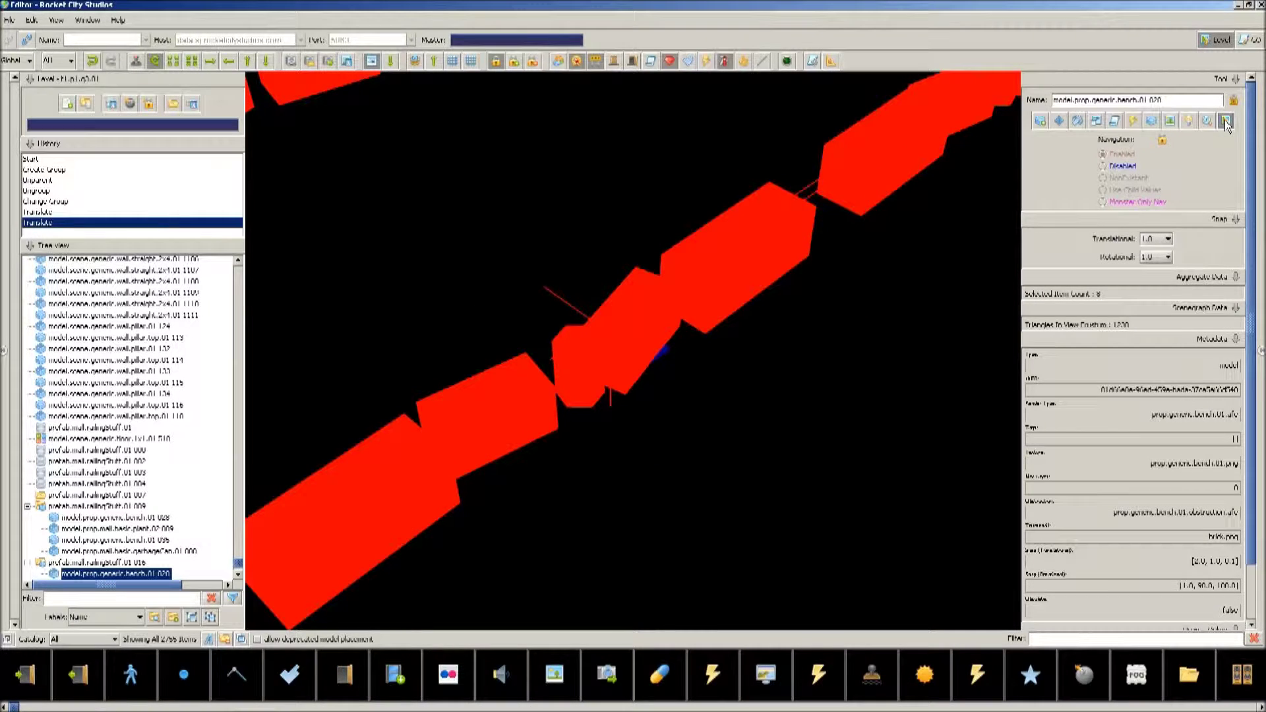
{"action": "left_click", "coordinate": [1105, 155]}
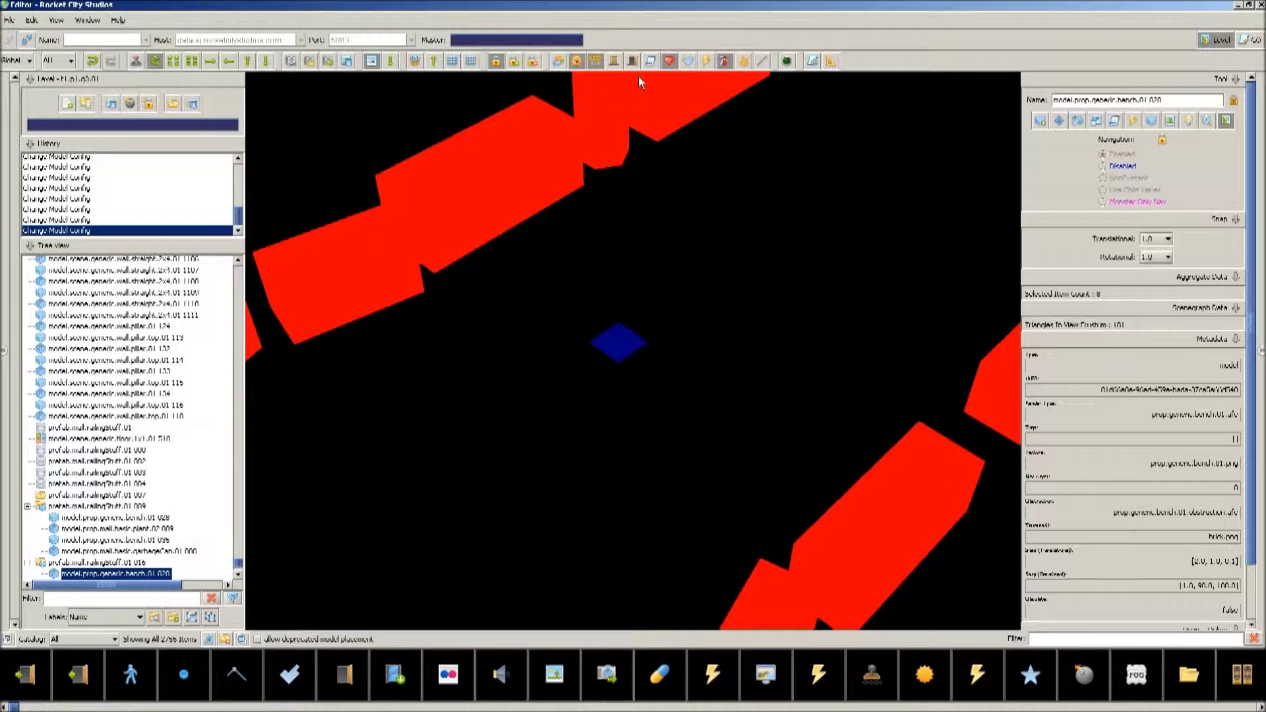
Toggle the red obstructions off and on, and turn on the green dynamic obstruction display.
{"action": "left_click", "coordinate": [596, 62]}
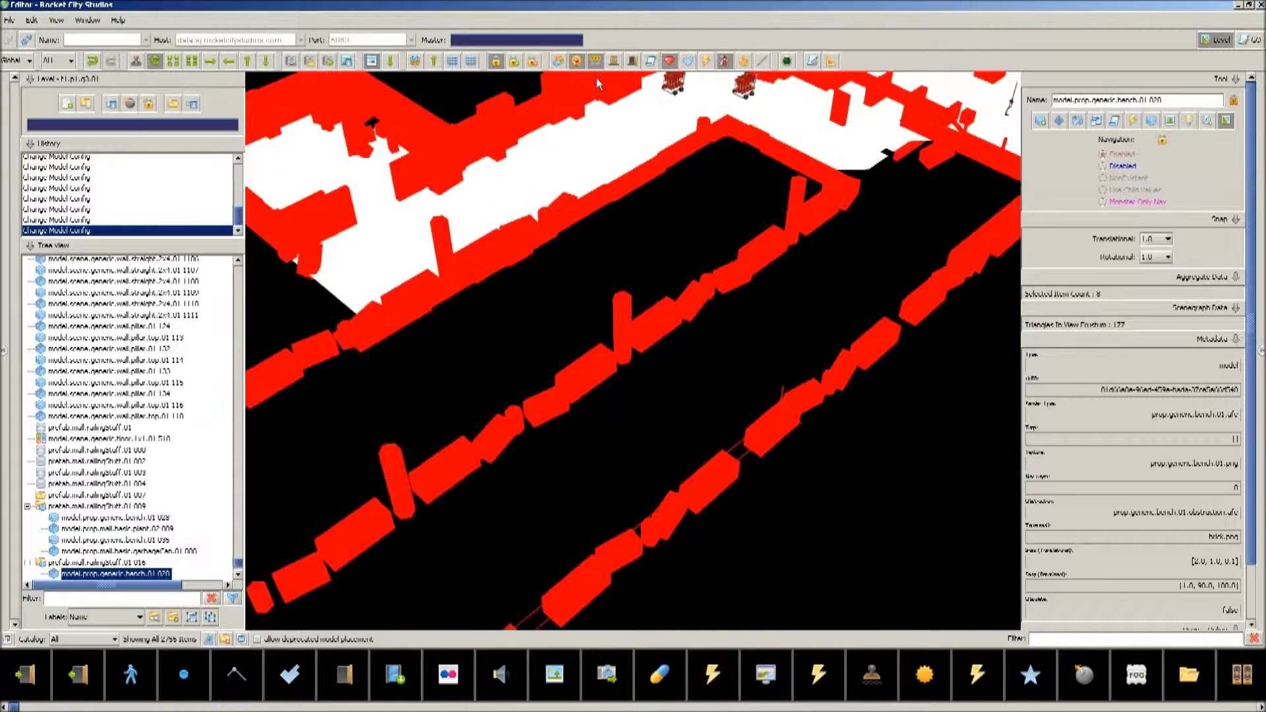
{"action": "left_click", "coordinate": [597, 64]}
{"action": "left_click", "coordinate": [597, 64]}
{"action": "left_click", "coordinate": [613, 66]}
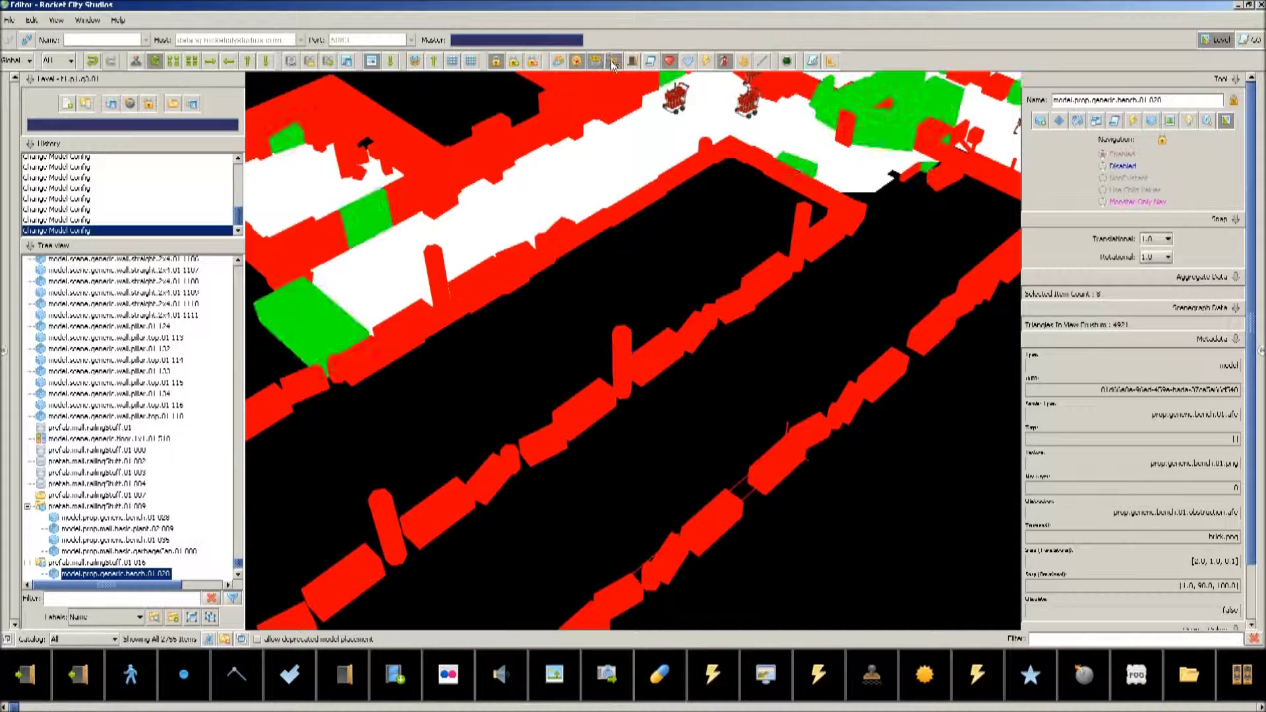
{"action": "left_click", "coordinate": [614, 66]}
{"action": "left_click", "coordinate": [613, 66]}
Toggle the obstructions and the navigation mesh off and on to compare them with the dynamic obstructions.
{"action": "left_click", "coordinate": [597, 64]}
{"action": "left_click", "coordinate": [596, 64]}
{"action": "left_click", "coordinate": [580, 64]}
{"action": "left_click", "coordinate": [580, 64]}
{"action": "scroll", "coordinate": [748, 266], "scroll_direction": "down", "scroll_amount": 5}
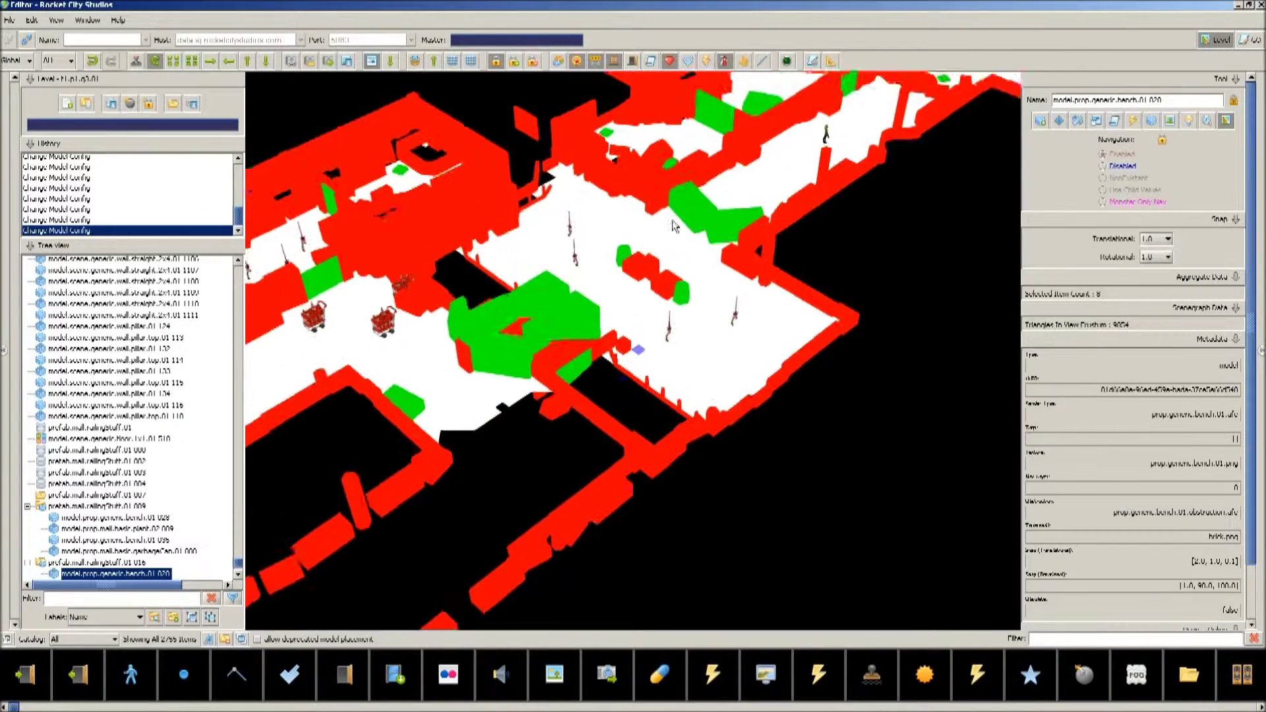
{"action": "scroll", "coordinate": [665, 243], "scroll_direction": "down", "scroll_amount": 1}
Replace the dynamic obstructions with the cyan alternate obstructions and focus on restroom sink 015 beside them.
{"action": "left_click", "coordinate": [628, 65]}
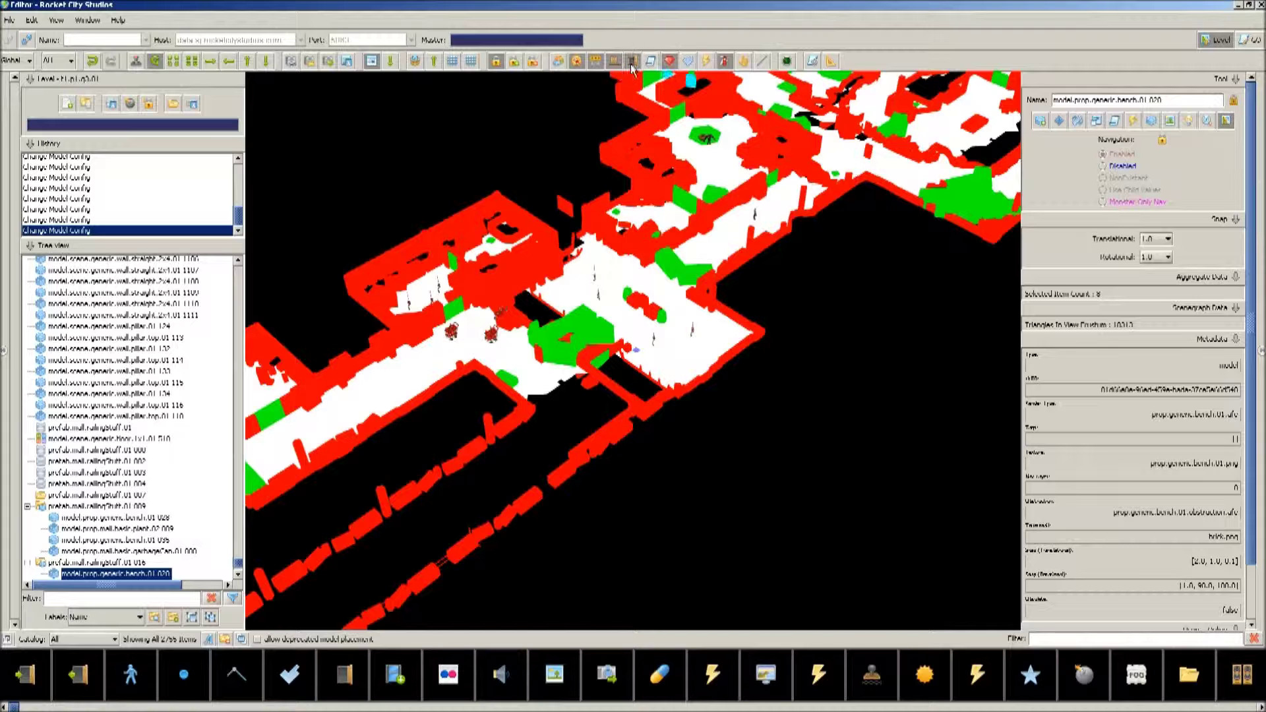
{"action": "left_click", "coordinate": [624, 64]}
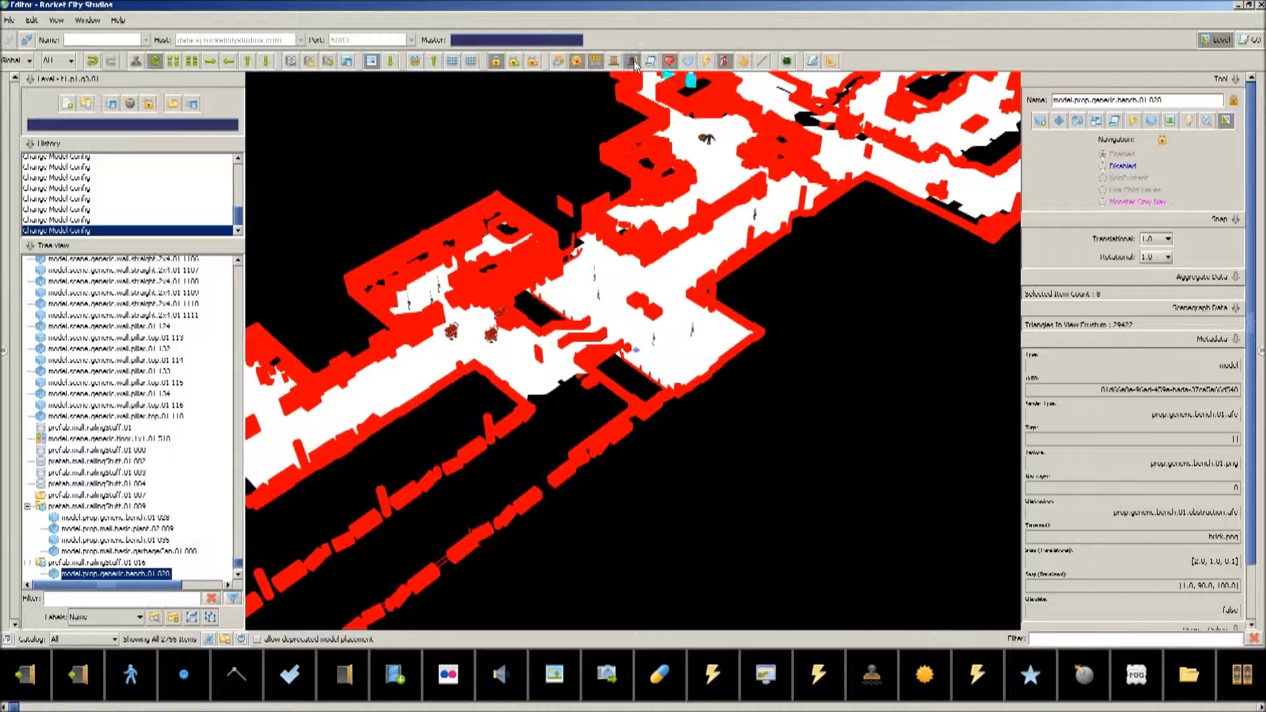
{"action": "key", "text": "w"}
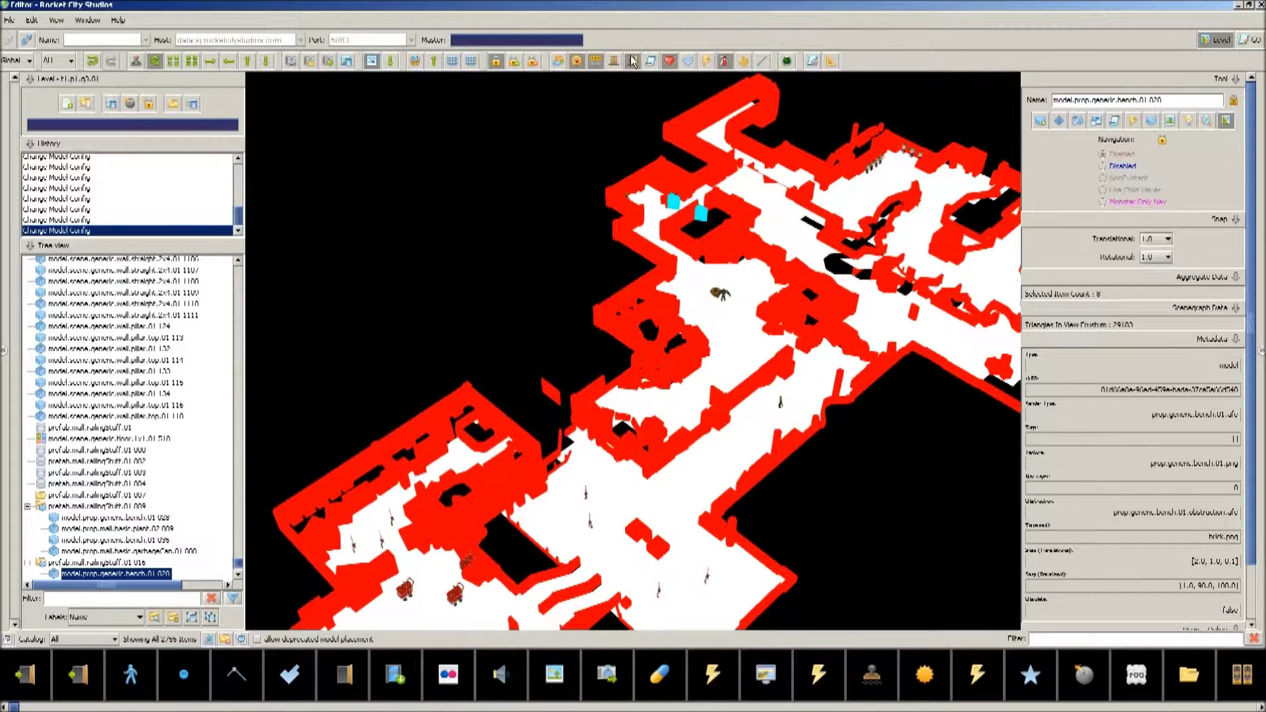
{"action": "left_click", "coordinate": [633, 62]}
{"action": "double_click", "coordinate": [664, 201]}
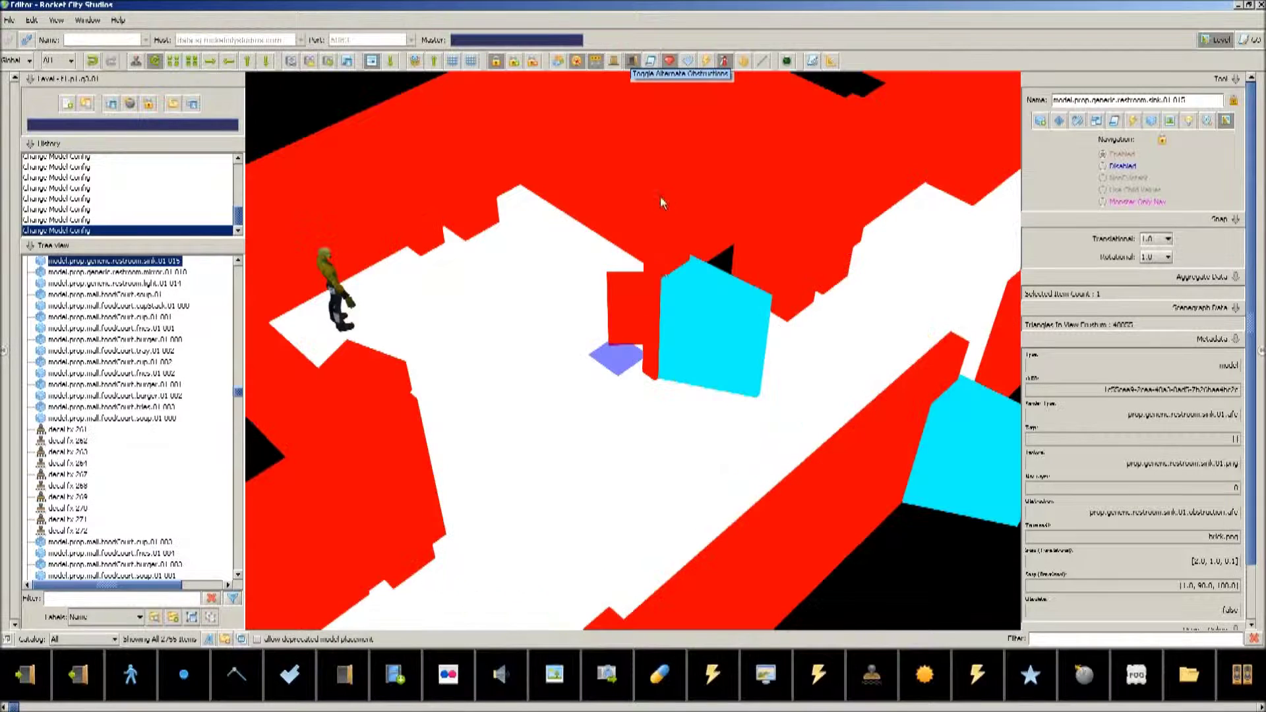
{"action": "scroll", "coordinate": [695, 354], "scroll_direction": "down", "scroll_amount": 2}
Replace the obstructions and navigation mesh with the visual models, and select floor tile 3225 in the restroom corridor.
{"action": "left_click", "coordinate": [595, 62]}
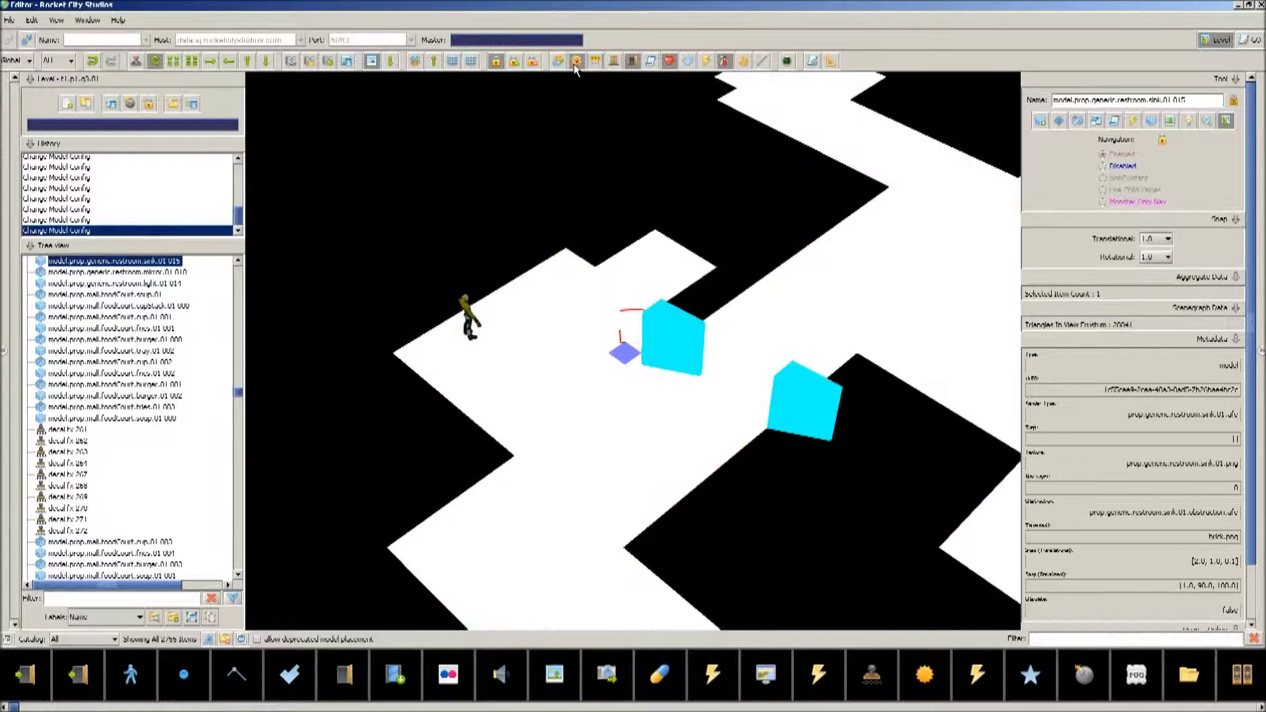
{"action": "left_click", "coordinate": [577, 62]}
{"action": "left_click", "coordinate": [560, 62]}
{"action": "left_click", "coordinate": [702, 368]}
{"action": "left_click", "coordinate": [663, 417]}
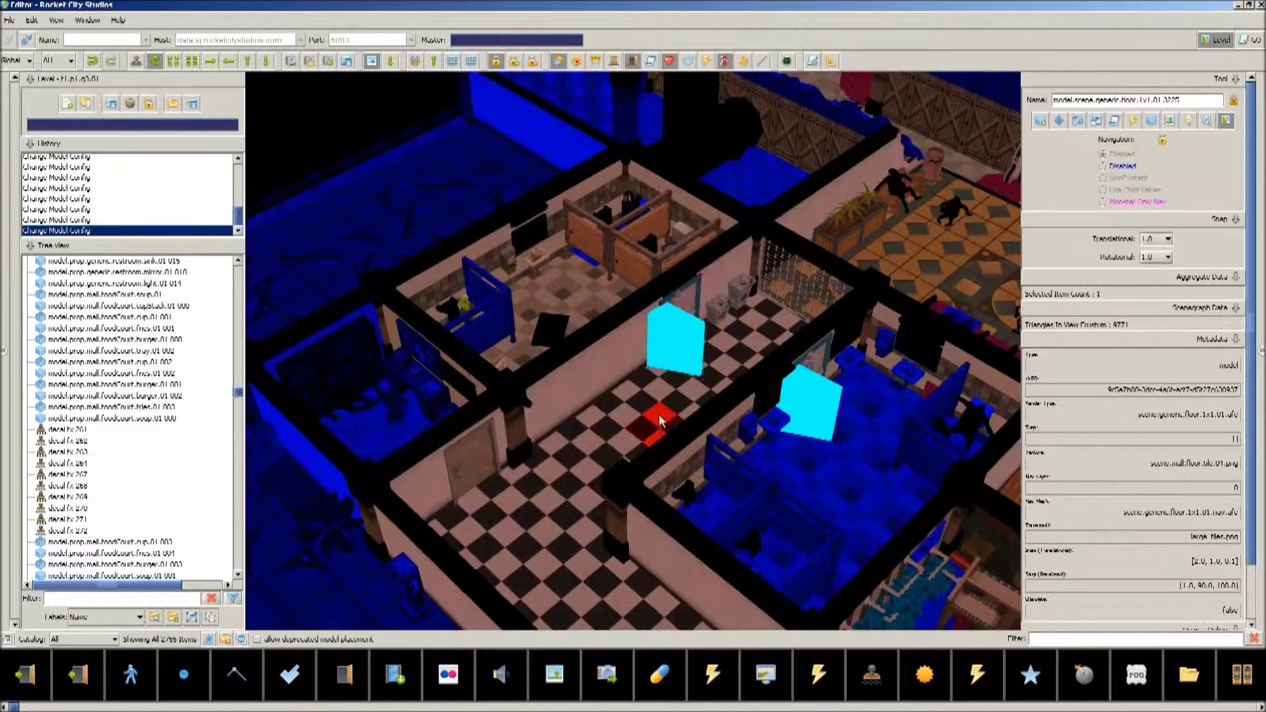
Select the restroom door behind the cyan alternate obstruction and turn on the dynamic obstruction display.
{"action": "scroll", "coordinate": [622, 304], "scroll_direction": "down", "scroll_amount": 3}
{"action": "middle_click_drag", "start_coordinate": [657, 415], "coordinate": [615, 337]}
{"action": "scroll", "coordinate": [614, 336], "scroll_direction": "up", "scroll_amount": 3}
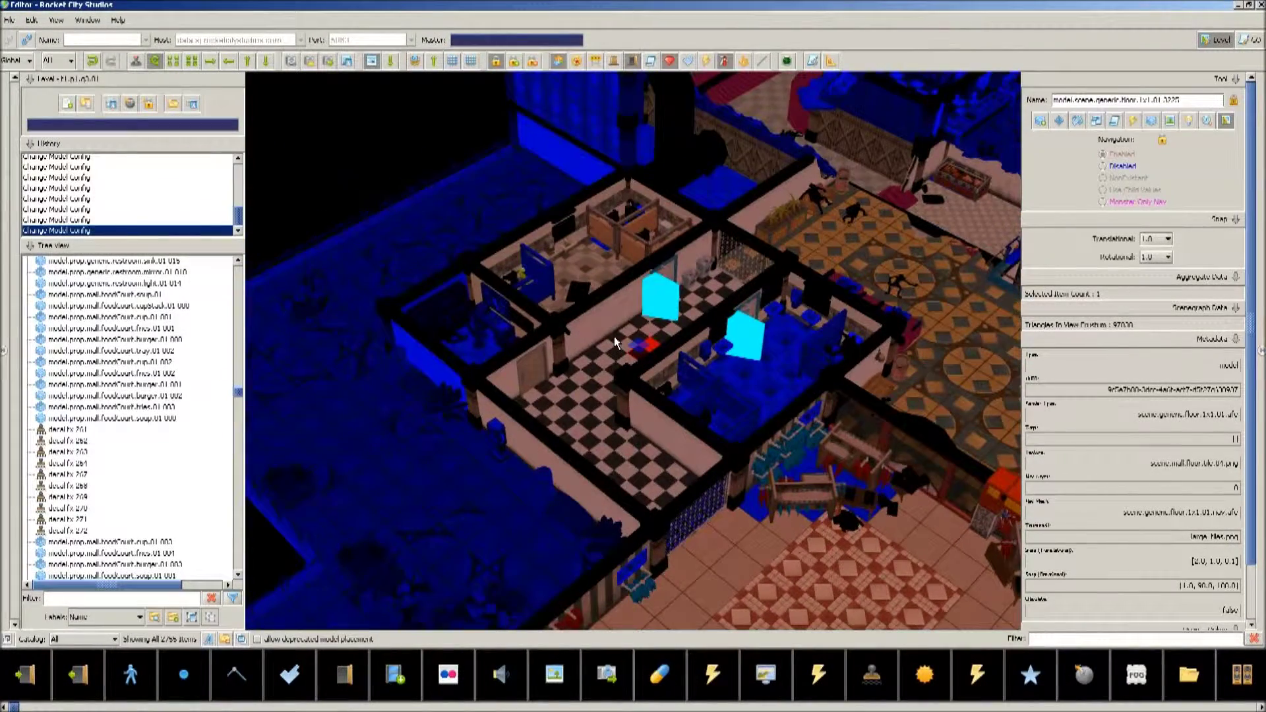
{"action": "left_click", "coordinate": [671, 316]}
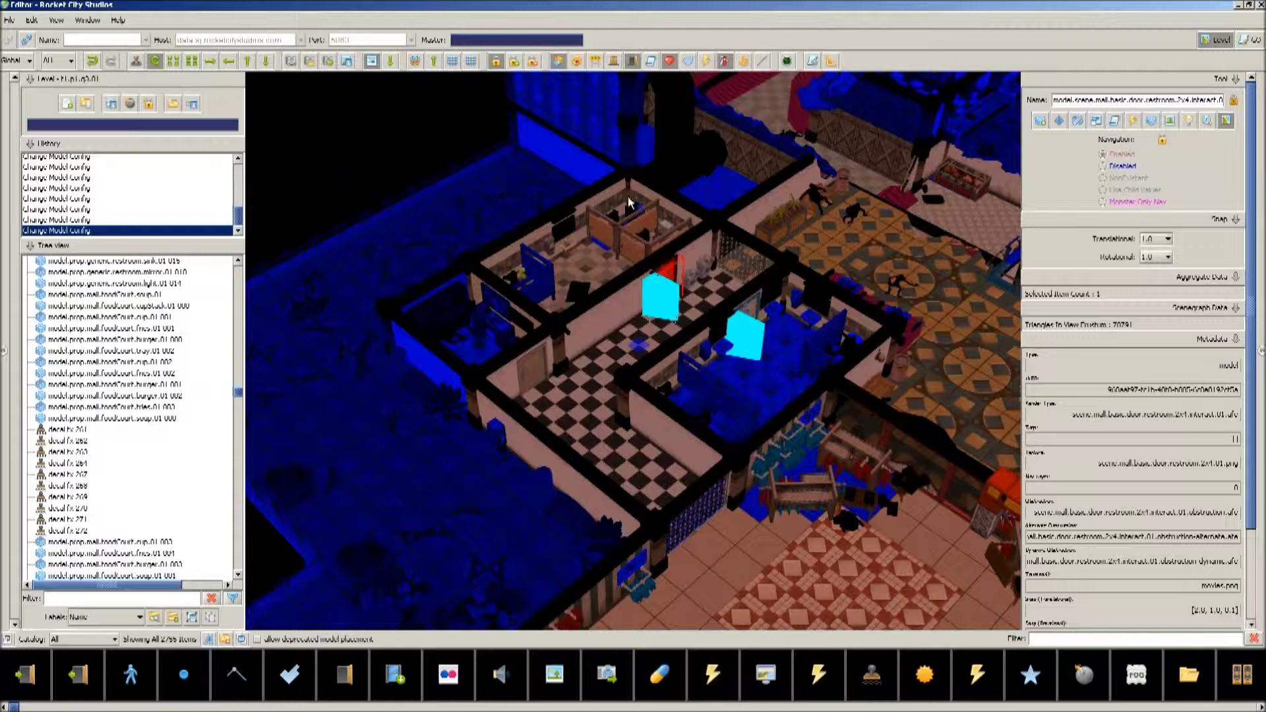
{"action": "left_click", "coordinate": [613, 60]}
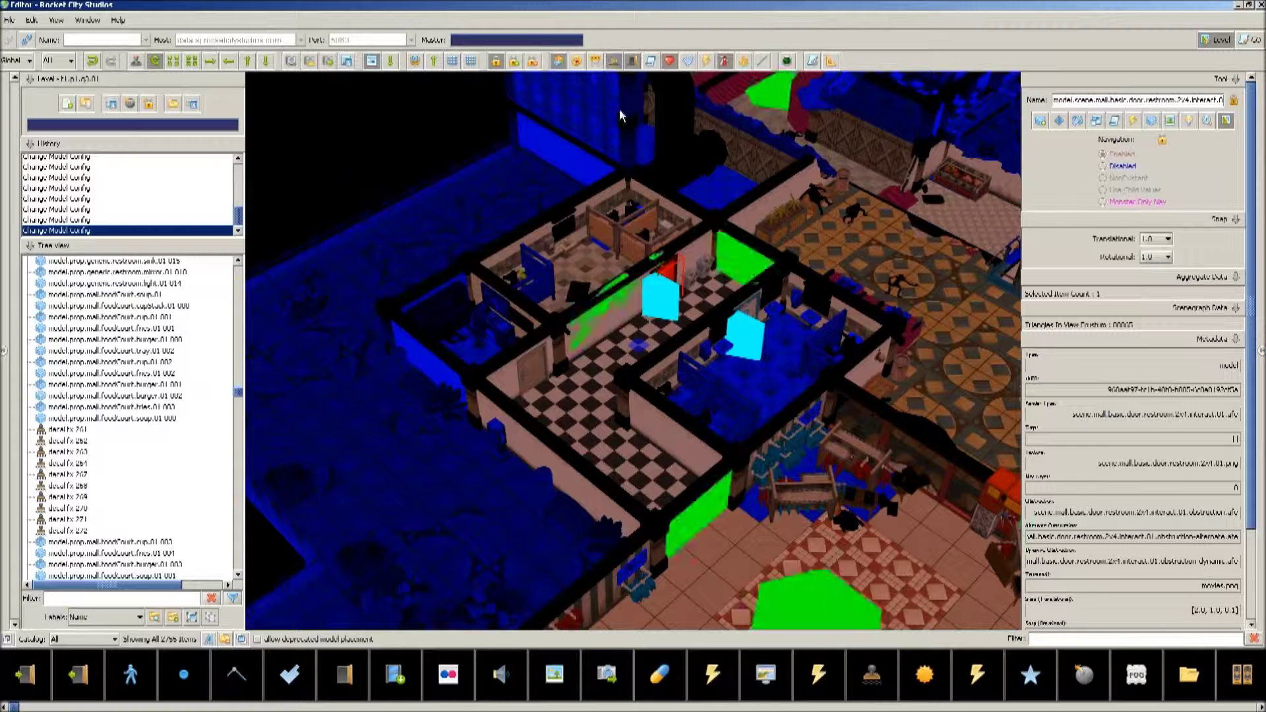
Select floor tile 5733 in the restroom corridor and hide the cyan alternate obstructions, comparing the doorways with and without them.
{"action": "left_click", "coordinate": [601, 388]}
{"action": "left_click", "coordinate": [609, 435]}
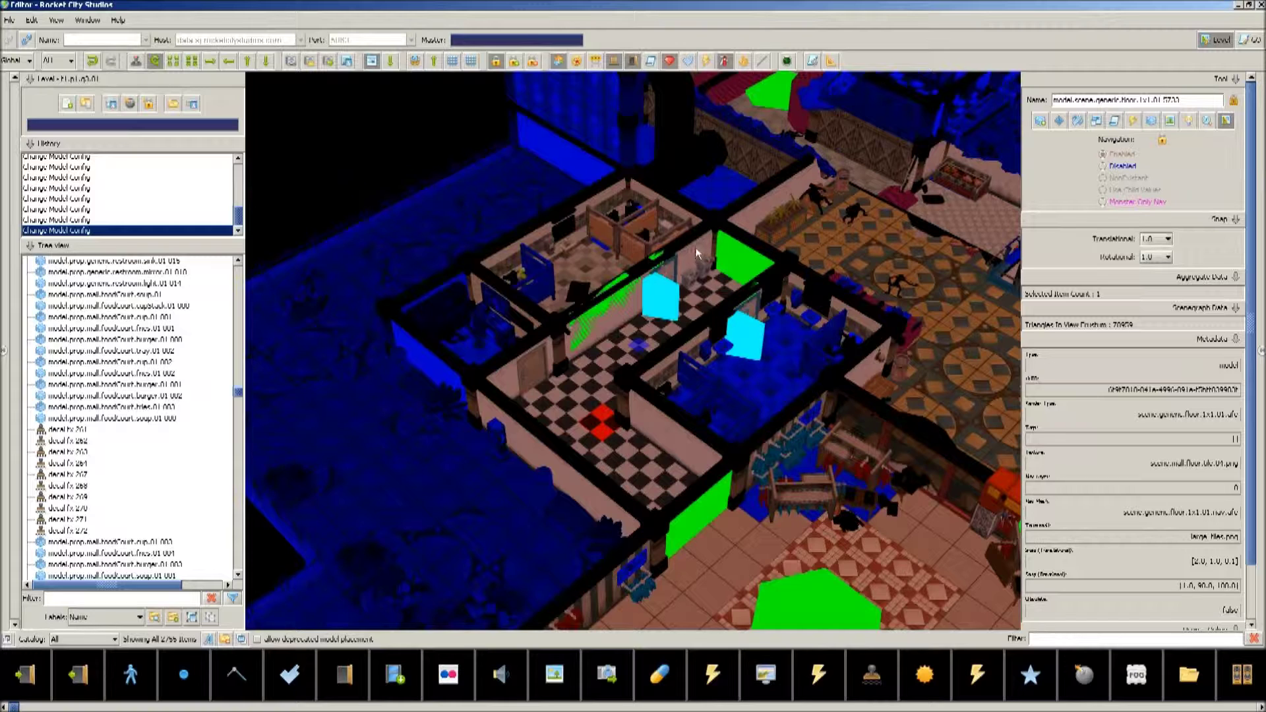
{"action": "left_click", "coordinate": [634, 61]}
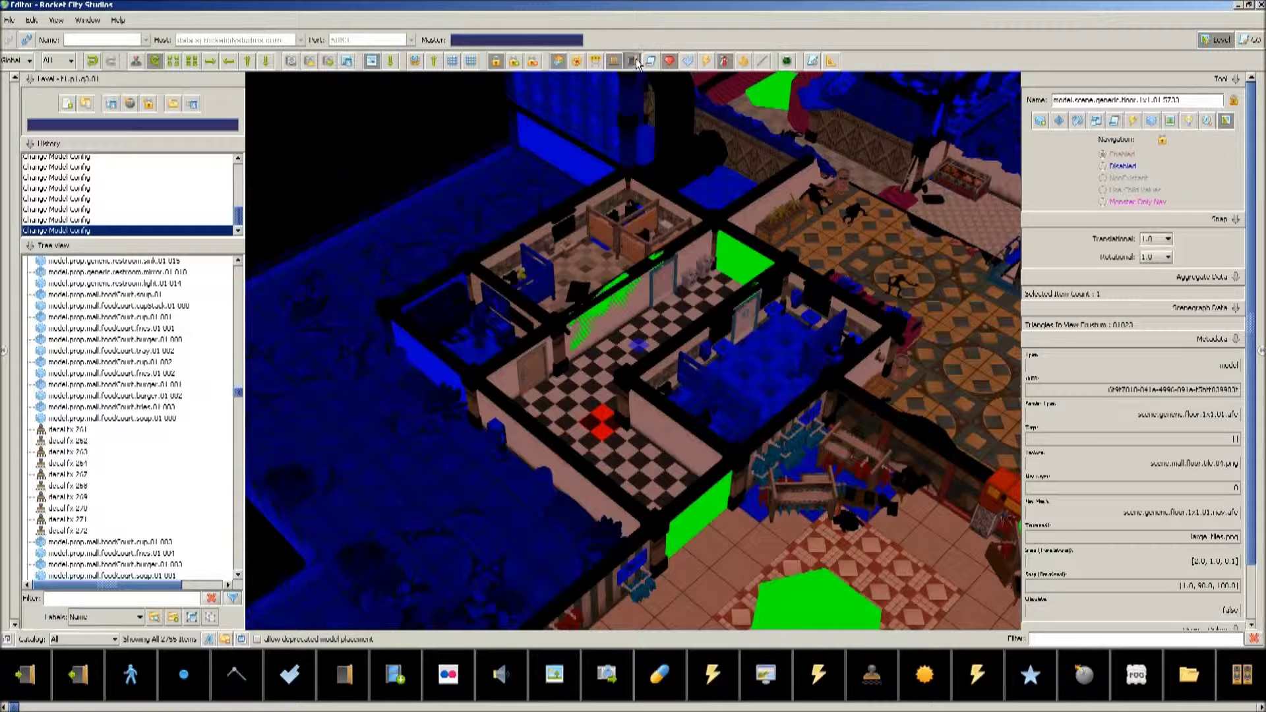
{"action": "left_click", "coordinate": [634, 61]}
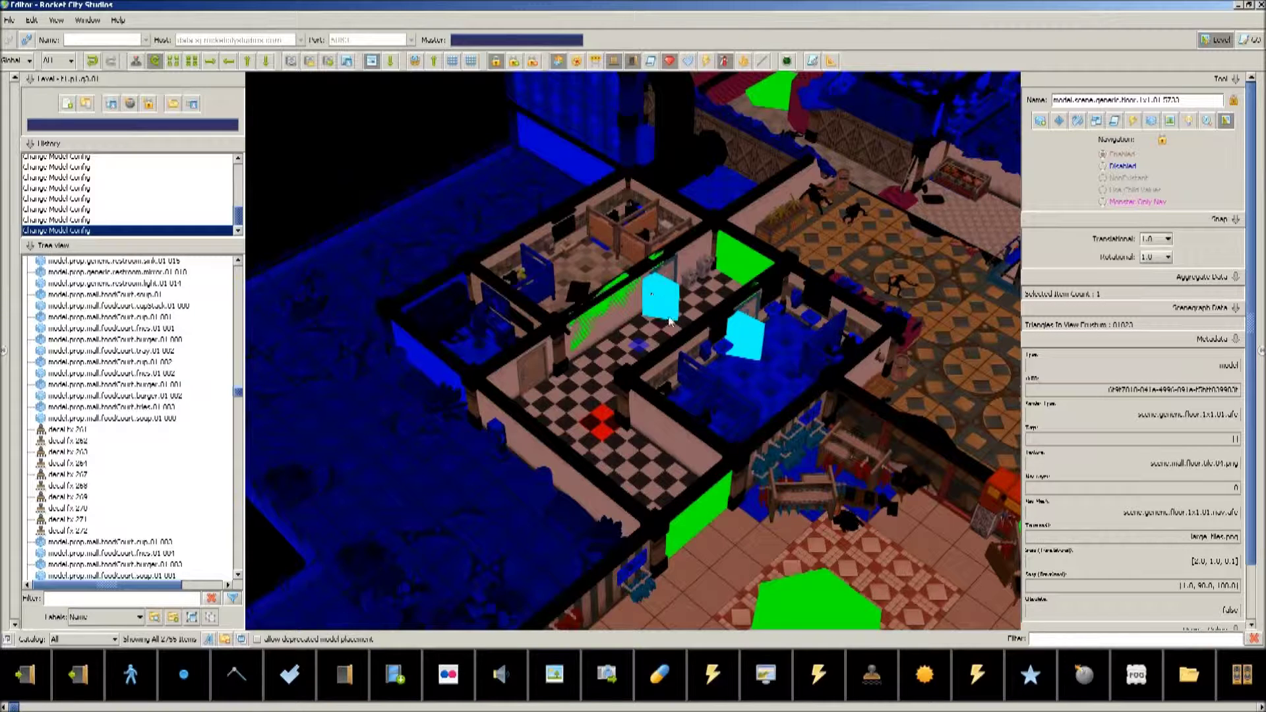
{"action": "left_click", "coordinate": [633, 61]}
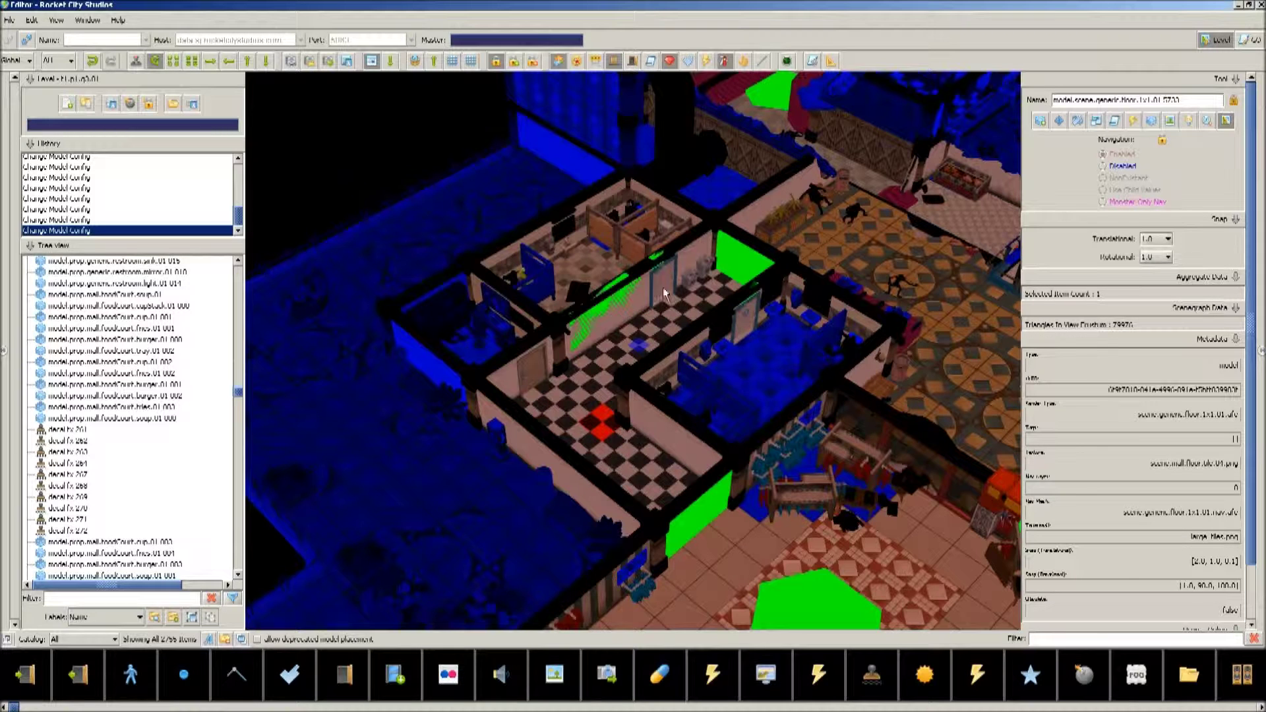
Toggle the green dynamic obstructions off and on, and examine where they lie across the shops and mall walkways.
{"action": "left_click", "coordinate": [613, 62]}
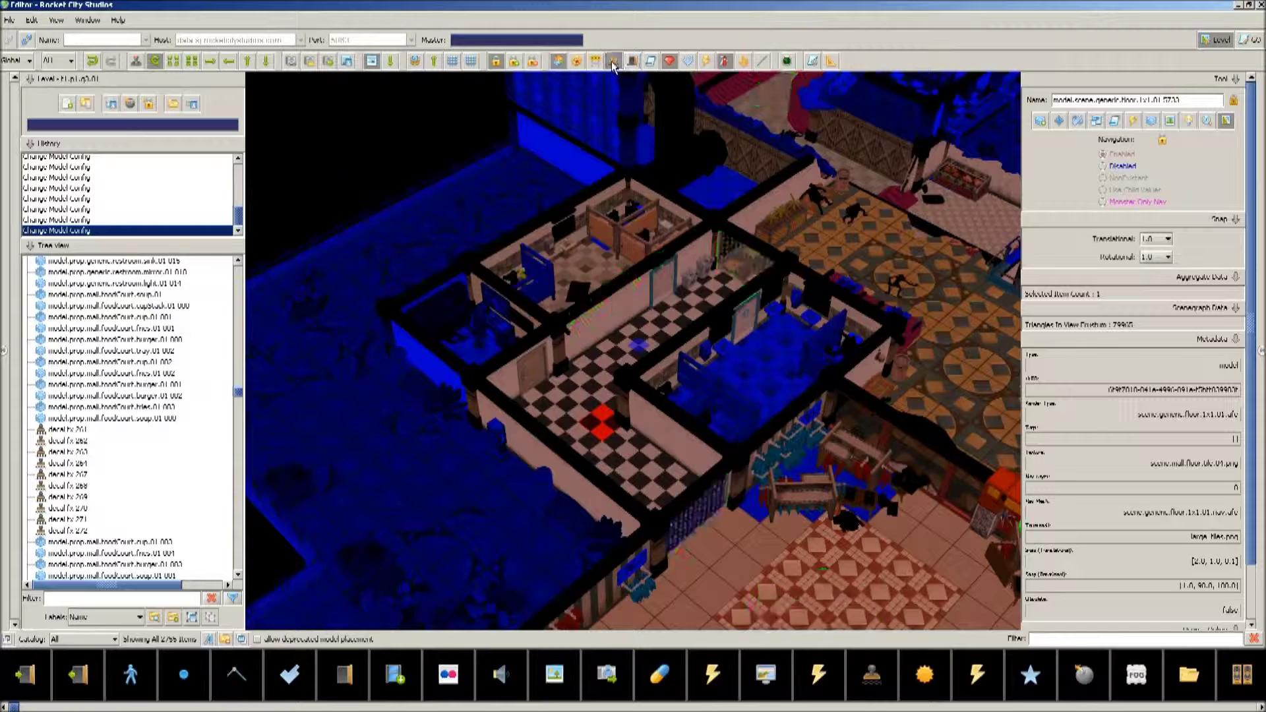
{"action": "left_click", "coordinate": [613, 62]}
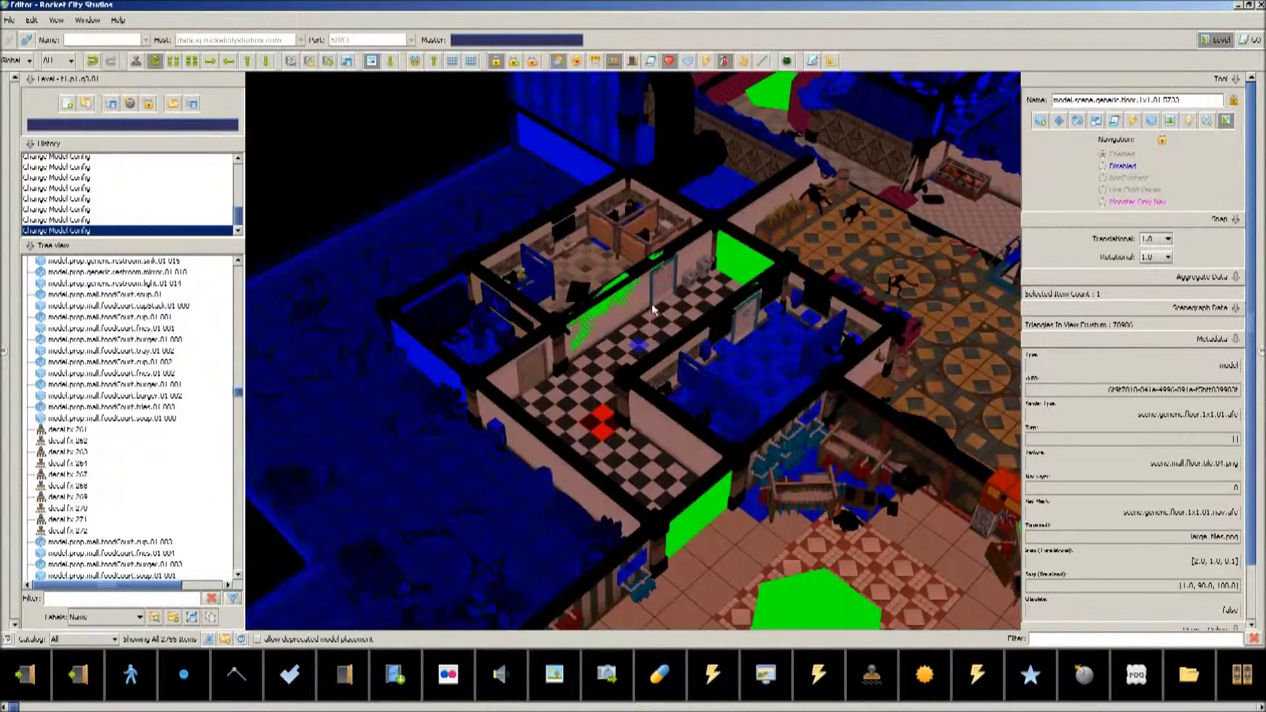
{"action": "scroll", "coordinate": [663, 383], "scroll_direction": "down", "scroll_amount": 4}
{"action": "scroll", "coordinate": [659, 378], "scroll_direction": "down", "scroll_amount": 2}
{"action": "key", "text": "s"}
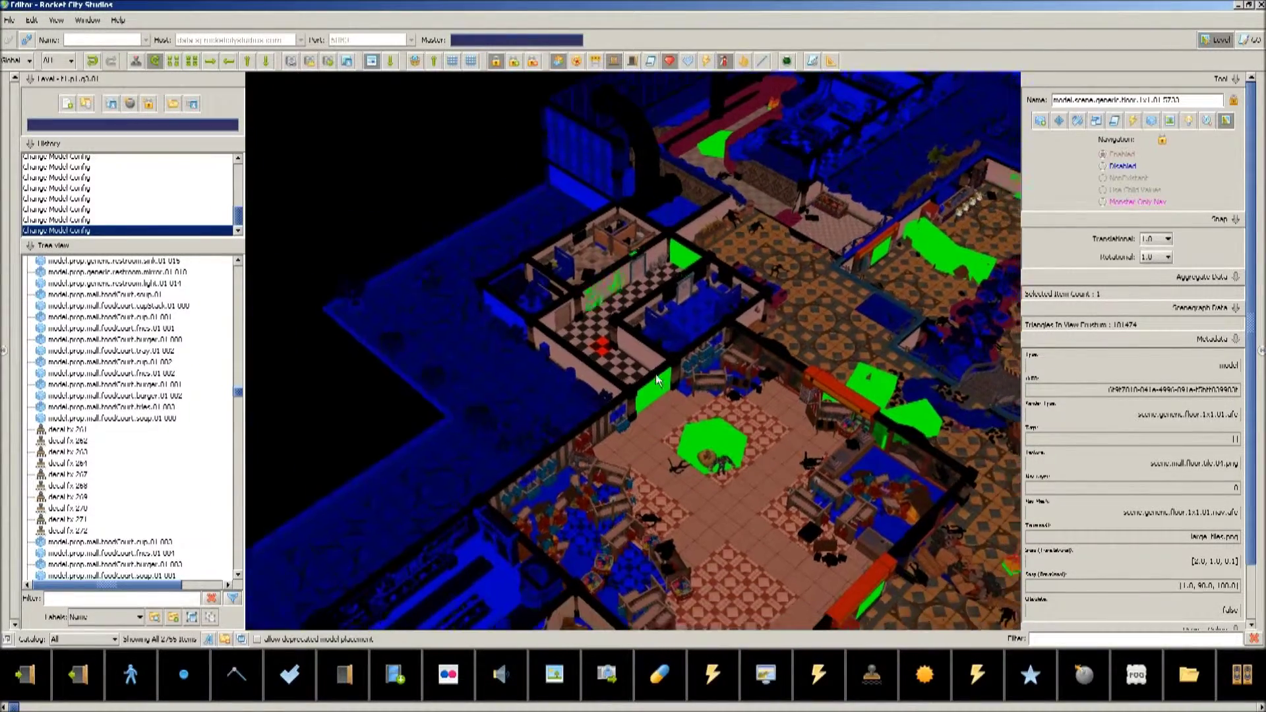
{"action": "key", "text": "d"}
{"action": "key", "text": "s"}
{"action": "key", "text": "d"}
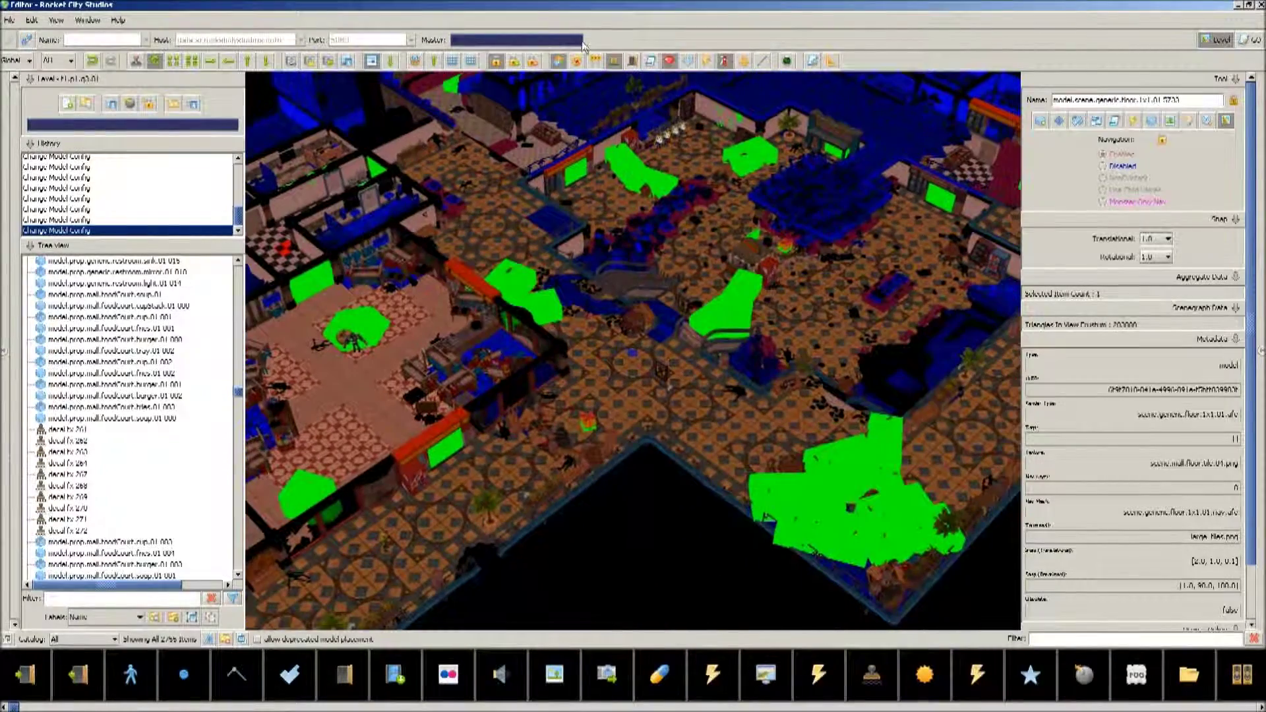
Replace the dynamic obstruction display with the scripts and switch from navigation editing to the translate tool.
{"action": "left_click", "coordinate": [614, 61]}
{"action": "left_click", "coordinate": [651, 62]}
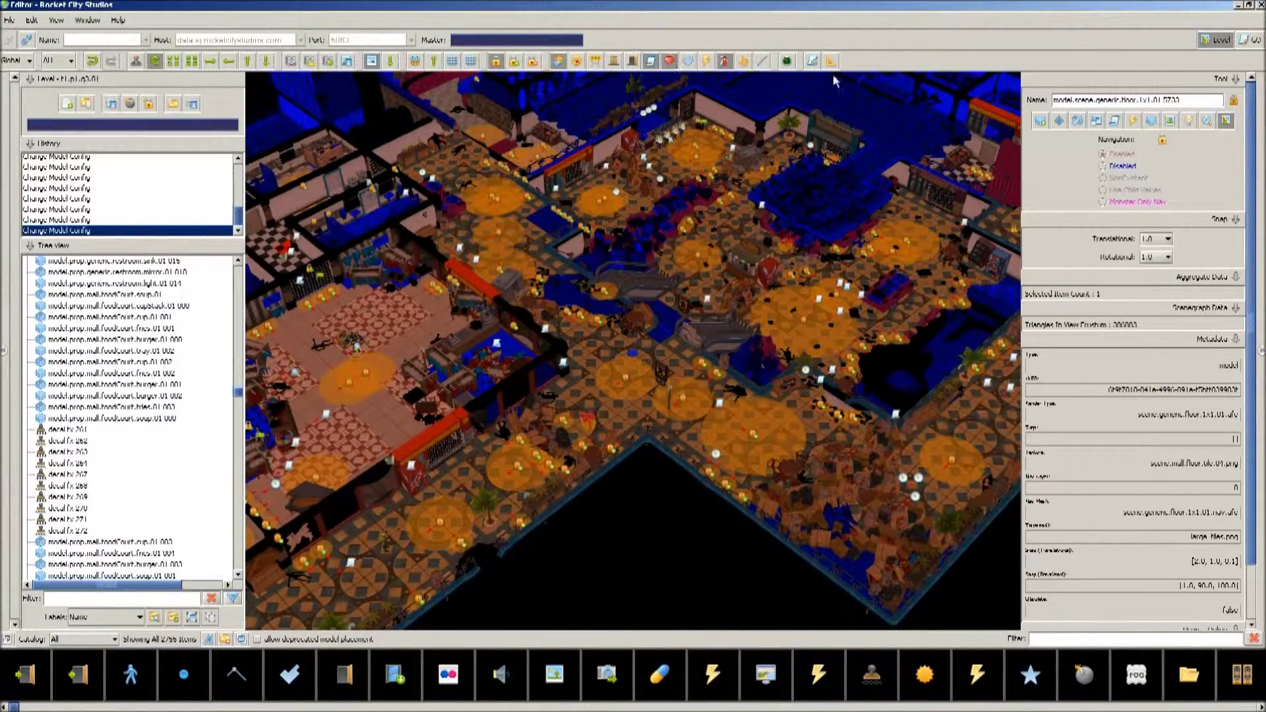
{"action": "left_click", "coordinate": [1059, 120]}
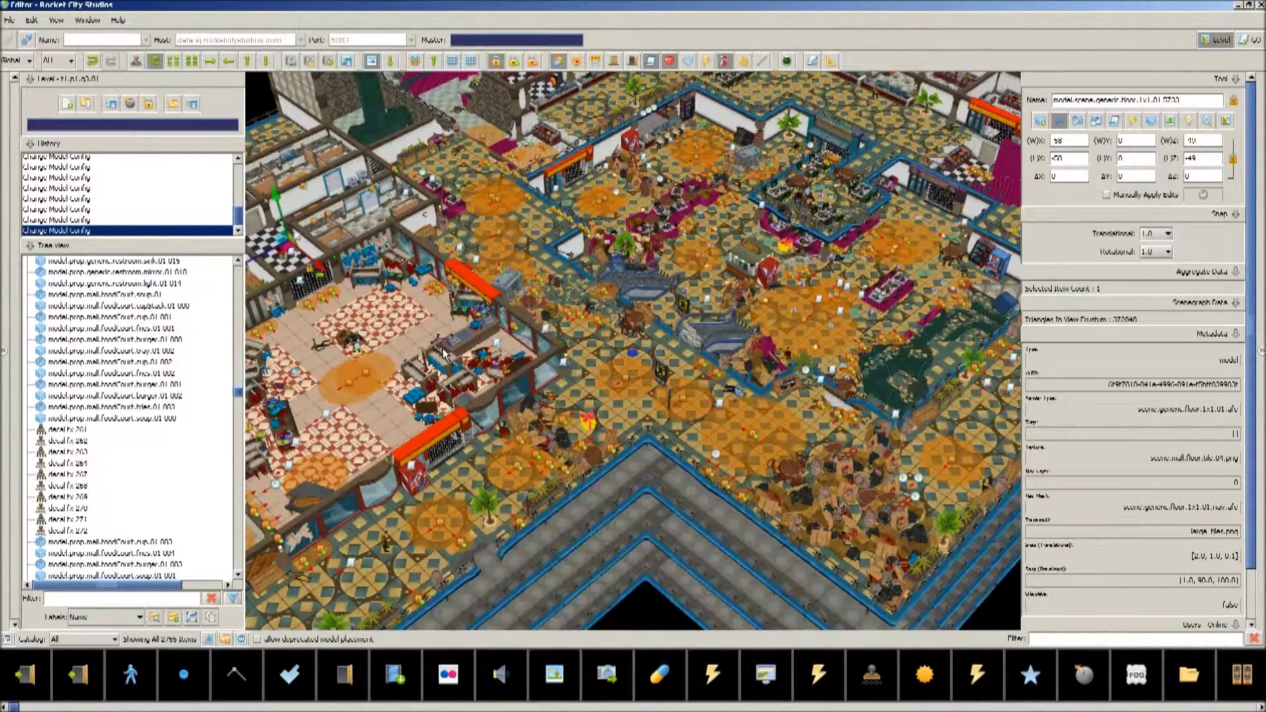
Focus on floor tile 5196 in the walkway outside the clothing store and select the medium assorted spawn zone beside the sign.
{"action": "left_click", "coordinate": [444, 355]}
{"action": "key", "text": "s"}
{"action": "key", "text": "a"}
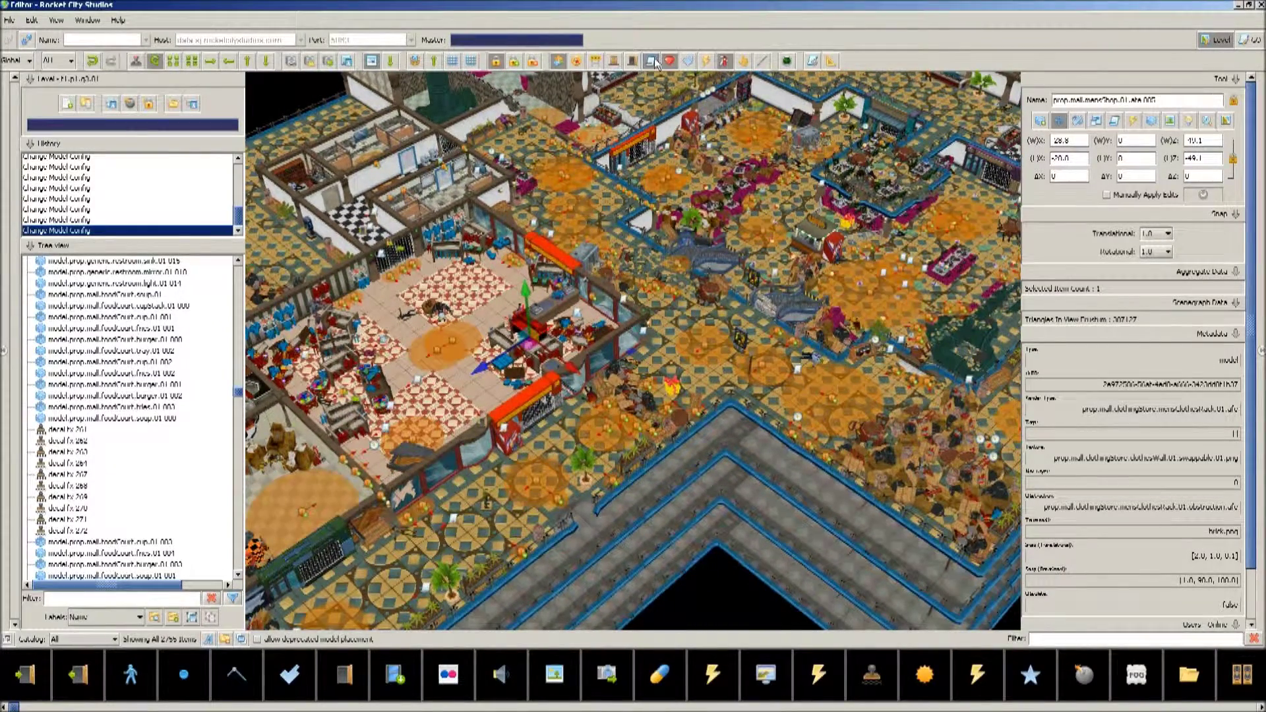
{"action": "left_click", "coordinate": [711, 383]}
{"action": "key", "text": "f"}
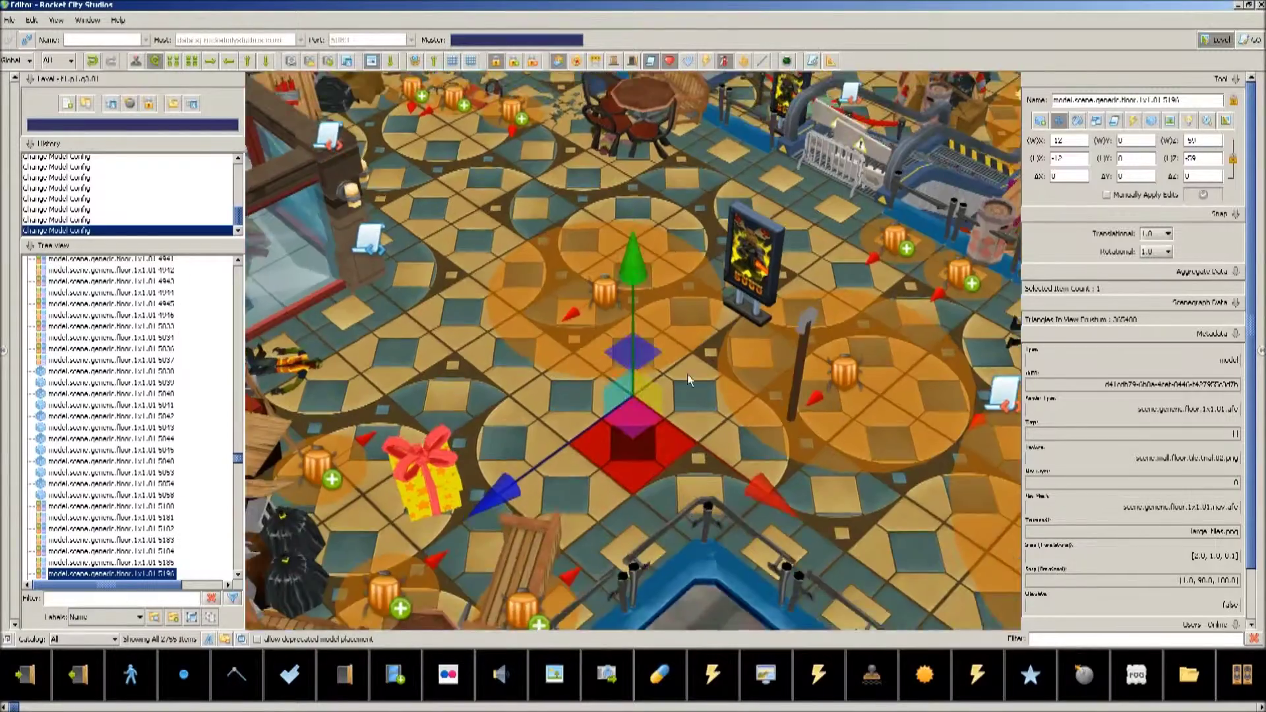
{"action": "left_click", "coordinate": [612, 331]}
{"action": "key", "text": "d"}
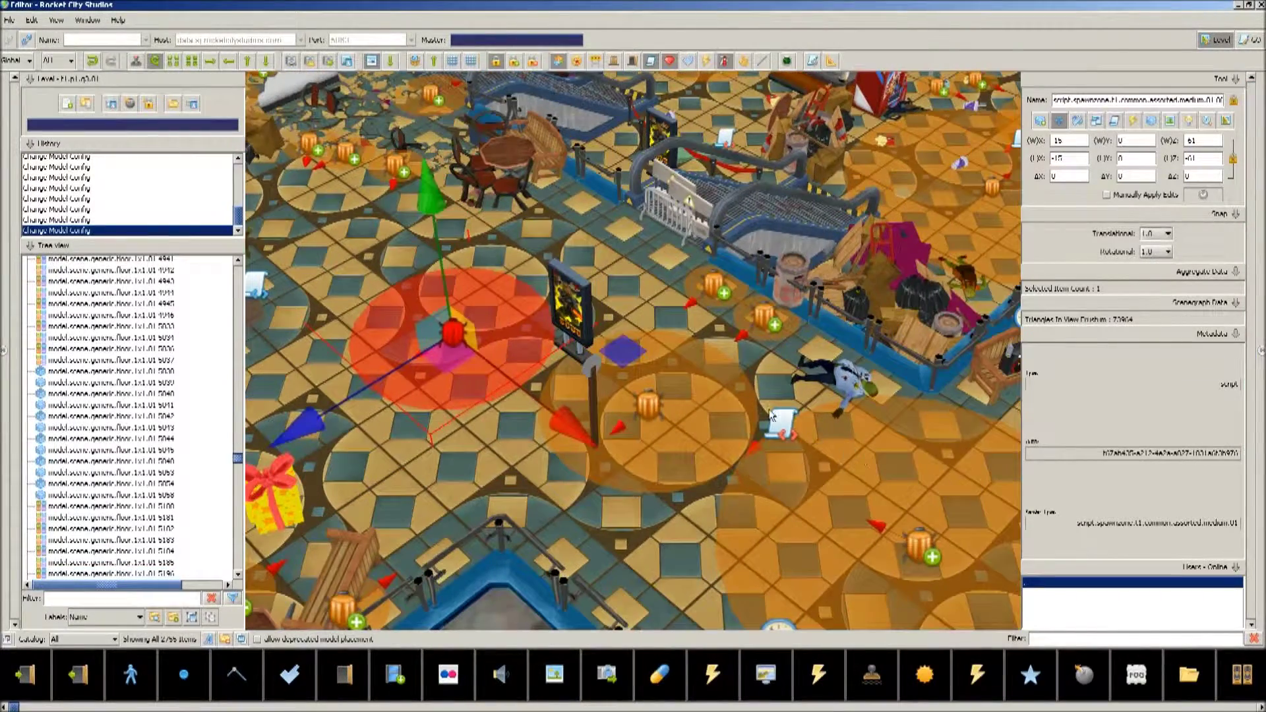
Select tripwire script 017 near the fallen figure and examine the scripts and spawn zones around the junk pile and escalators.
{"action": "left_click", "coordinate": [774, 417]}
{"action": "key", "text": "d"}
{"action": "key", "text": "d"}
{"action": "key", "text": "w"}
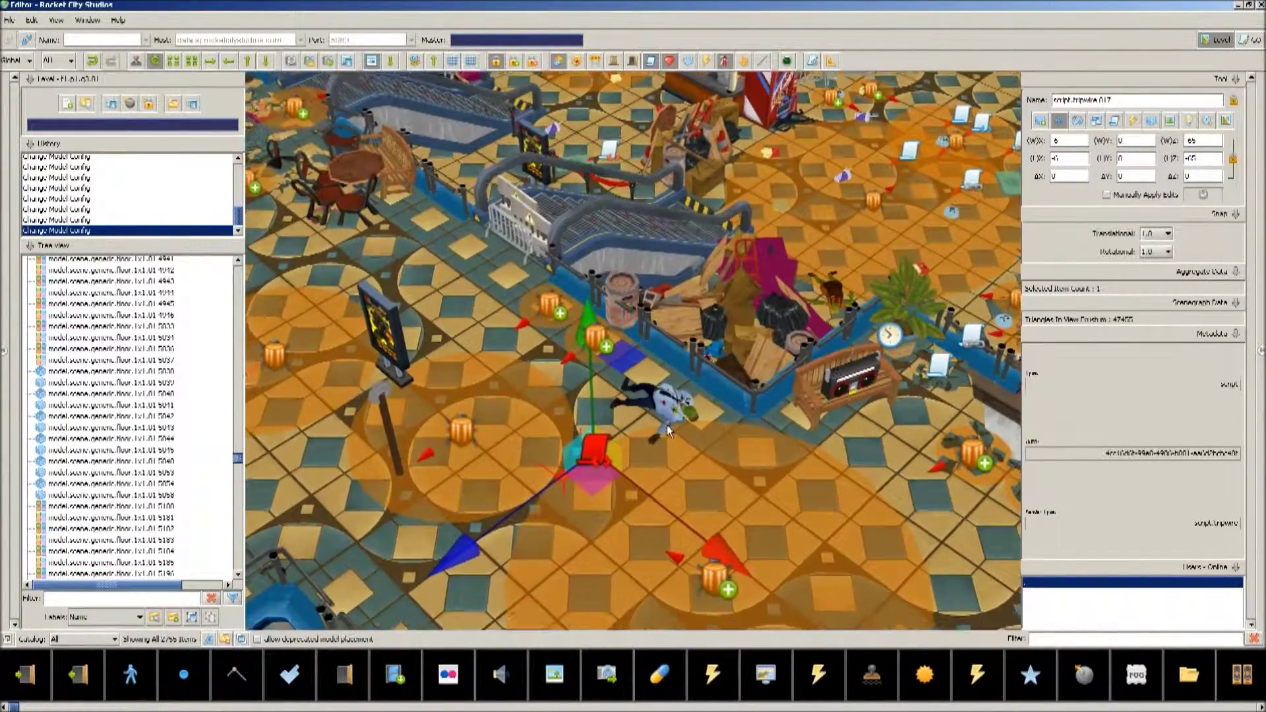
{"action": "key", "text": "s"}
{"action": "key", "text": "w"}
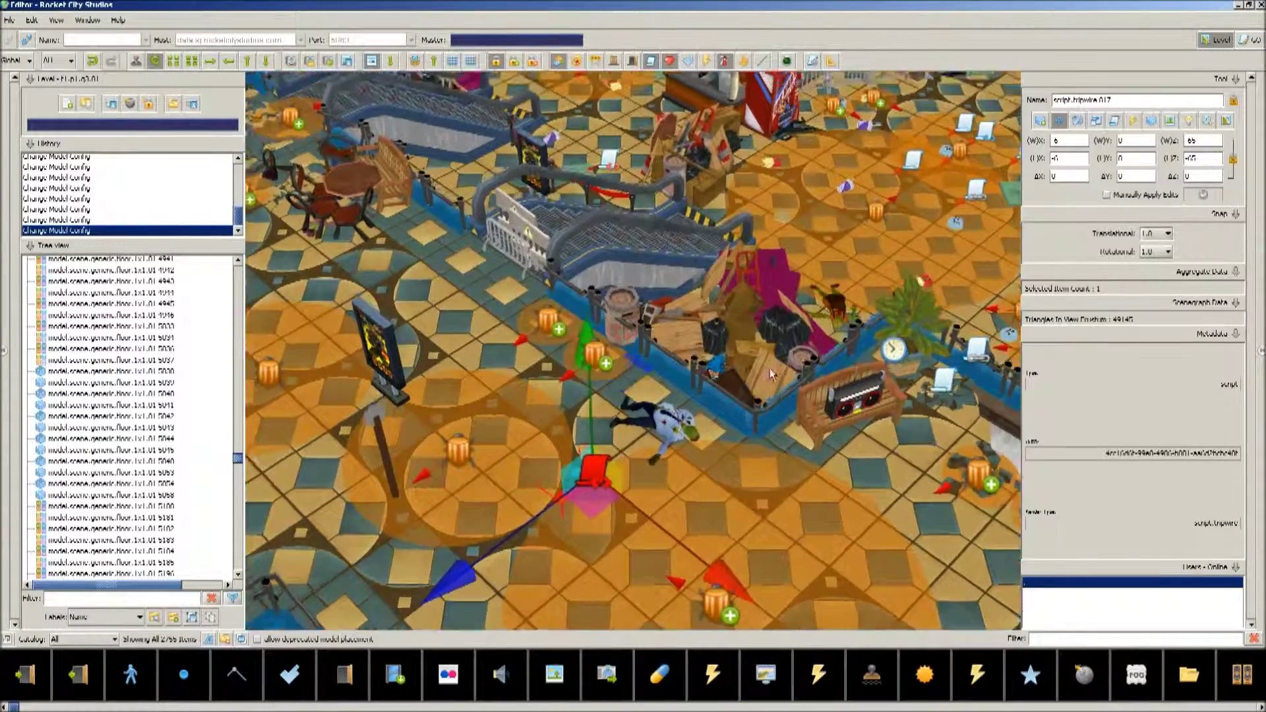
{"action": "key", "text": "d"}
{"action": "key", "text": "s"}
{"action": "key", "text": "a"}
{"action": "key", "text": "s"}
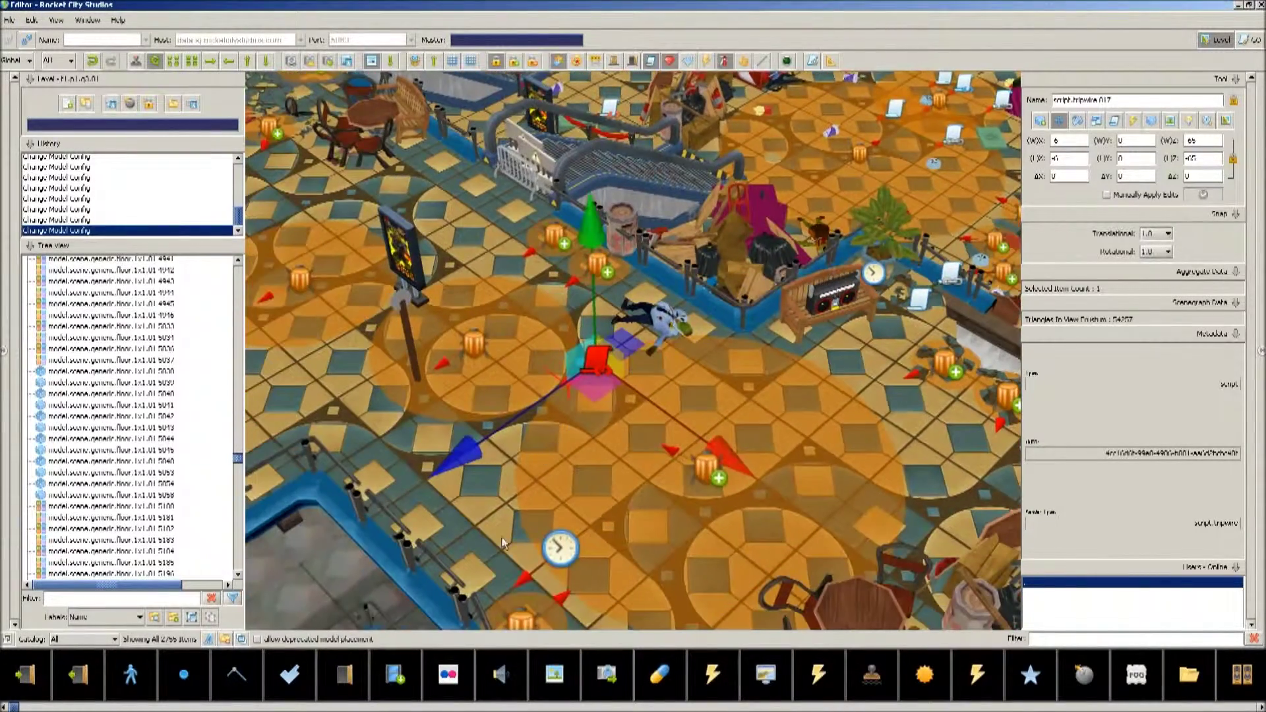
{"action": "key", "text": "s"}
{"action": "key", "text": "d"}
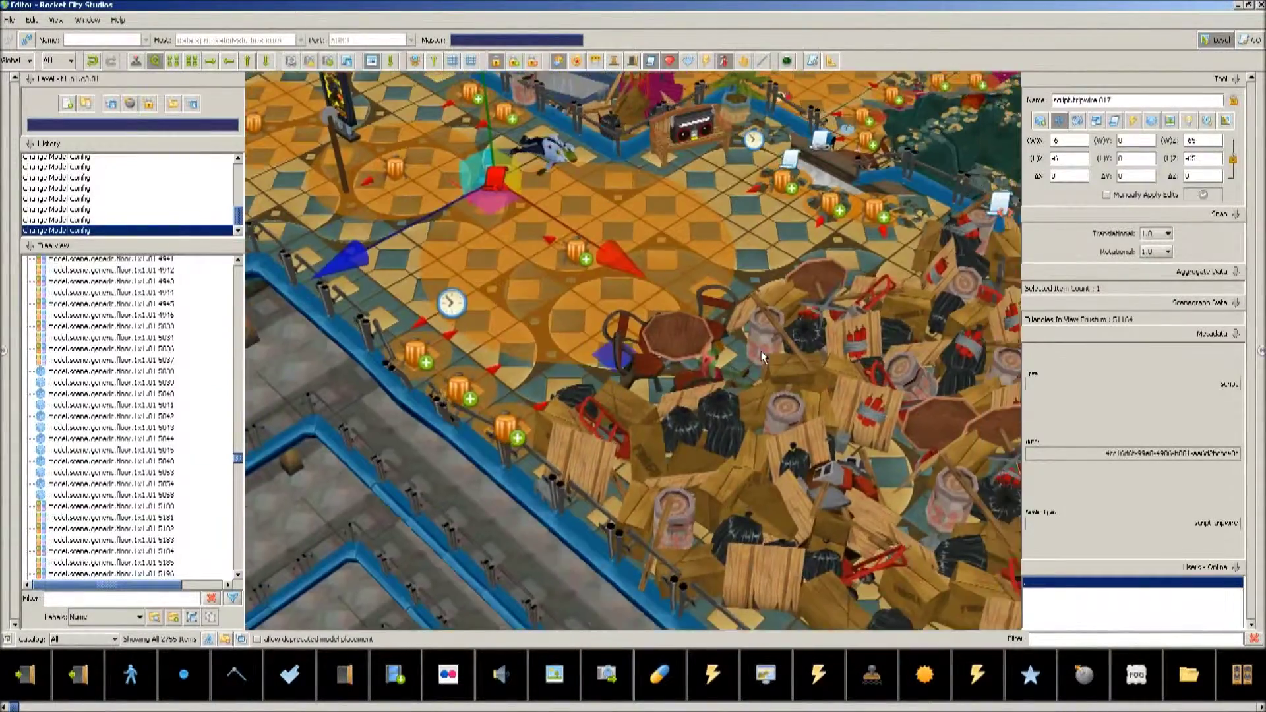
{"action": "key", "text": "w"}
{"action": "key", "text": "w"}
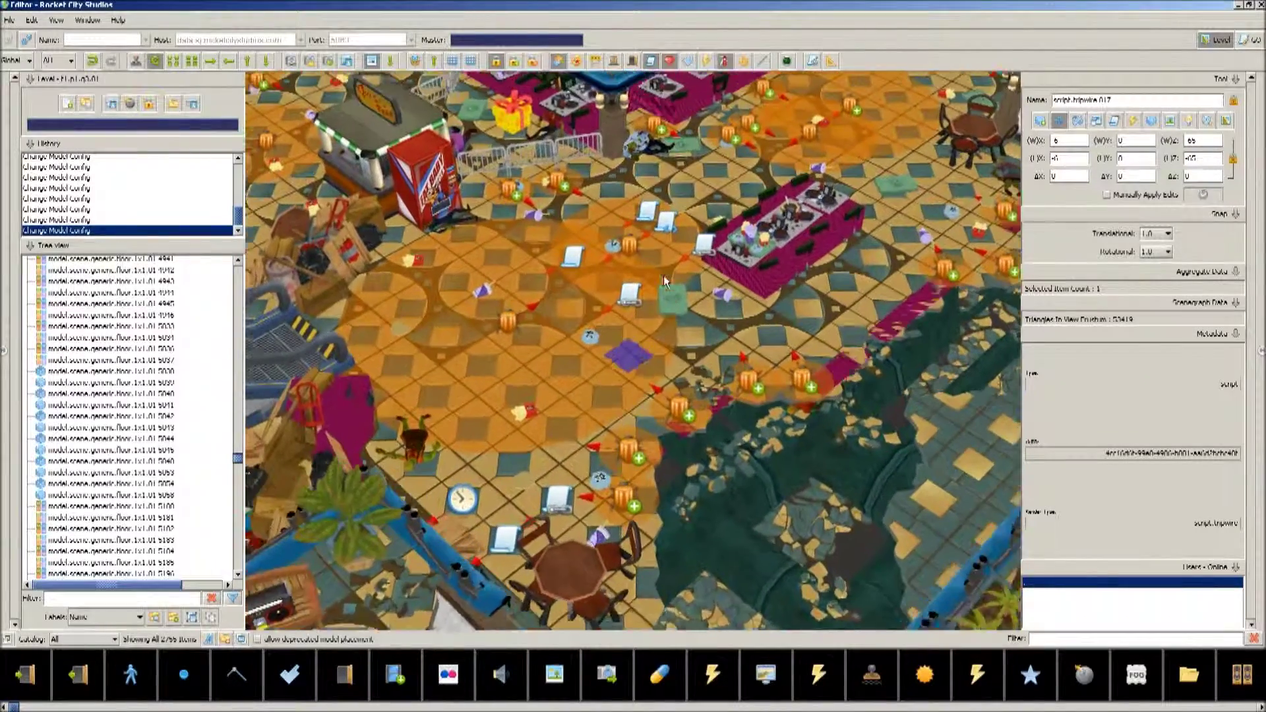
Select trip zone script 003 beside the magenta dining table and replace the script display with the trip zones.
{"action": "left_click", "coordinate": [666, 233]}
{"action": "key", "text": "w"}
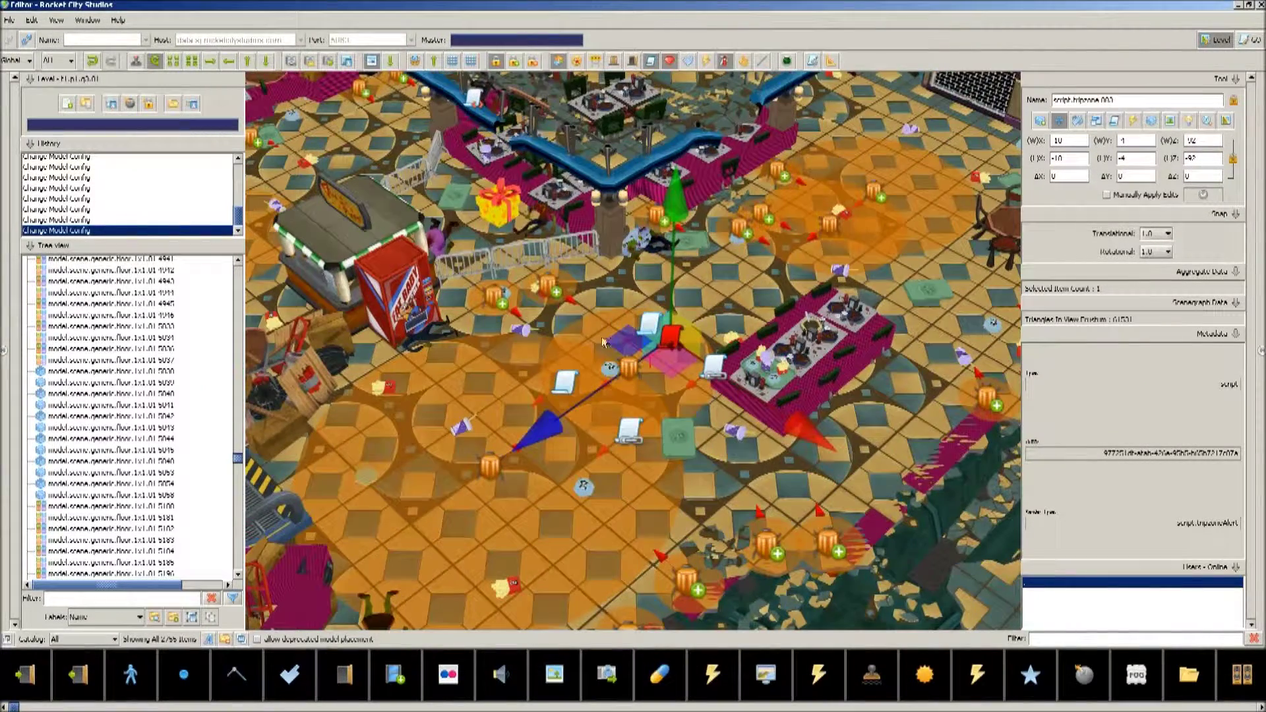
{"action": "left_click", "coordinate": [649, 64]}
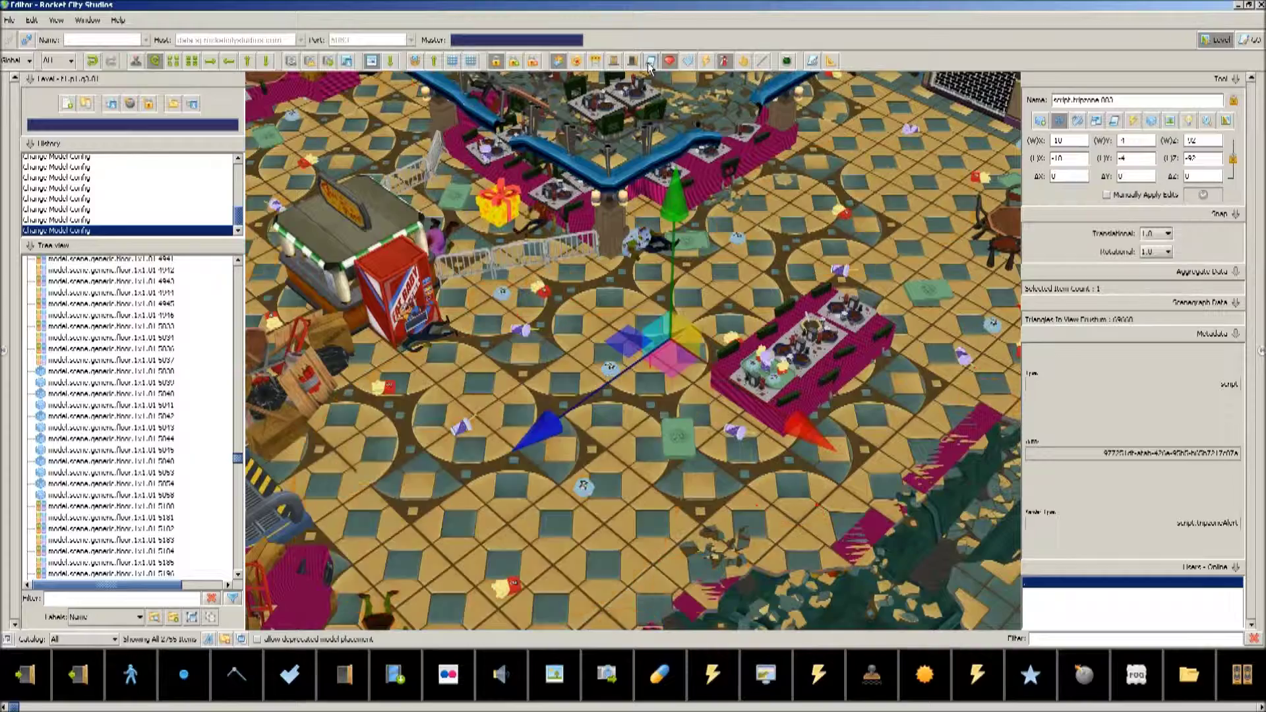
{"action": "left_click", "coordinate": [688, 61]}
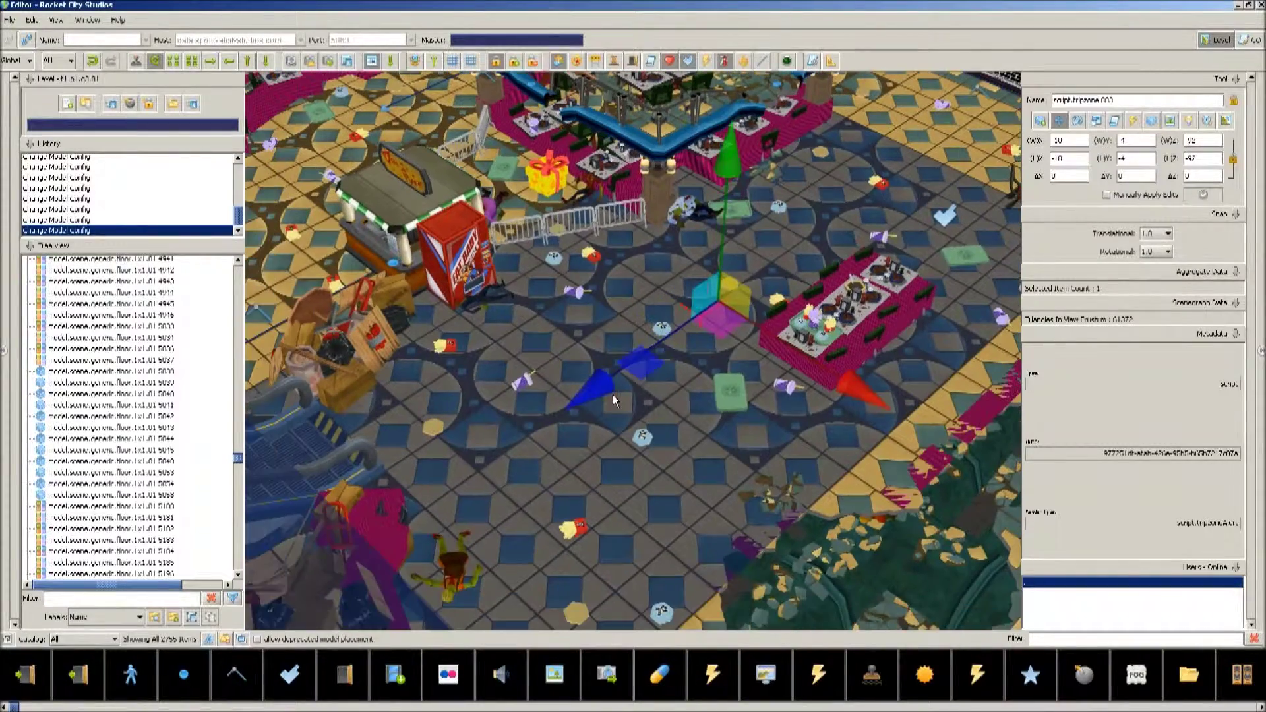
Focus on the walkway beside the junk pile and select TripZone 000 in front of the boombox bench.
{"action": "left_click", "coordinate": [612, 394]}
{"action": "scroll", "coordinate": [611, 295], "scroll_direction": "down", "scroll_amount": 10}
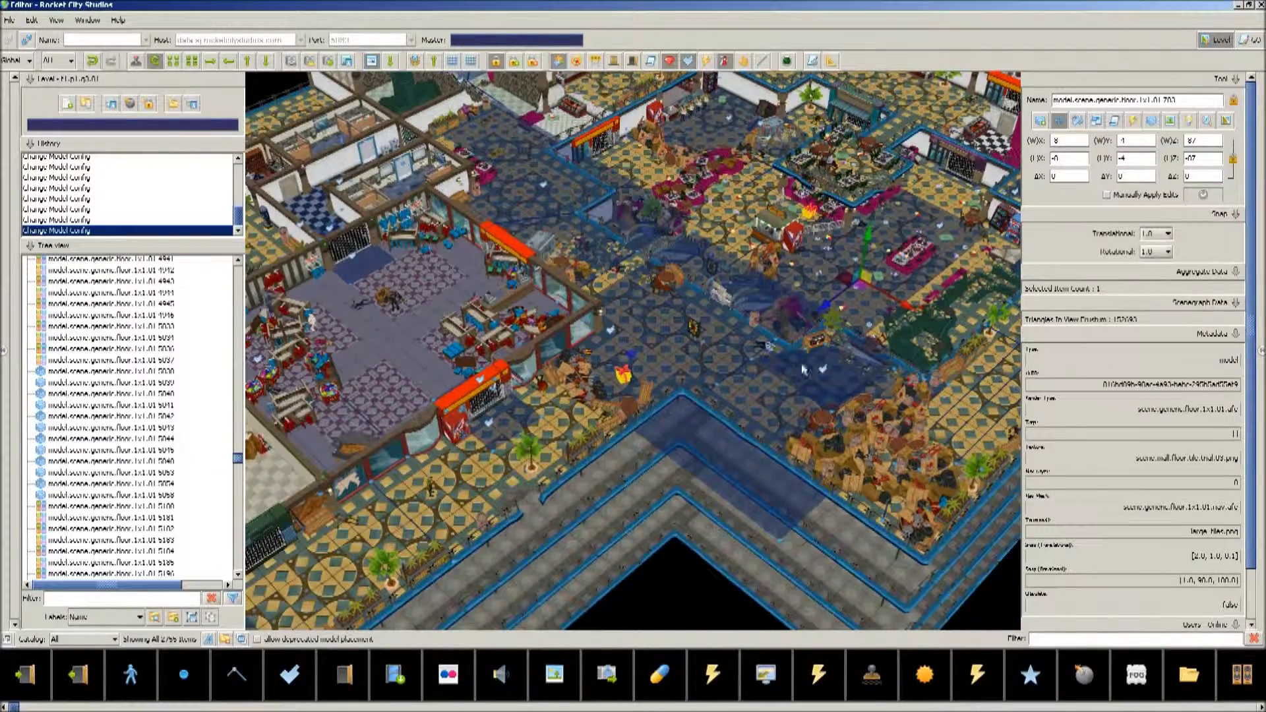
{"action": "left_click", "coordinate": [822, 370]}
{"action": "key", "text": "f"}
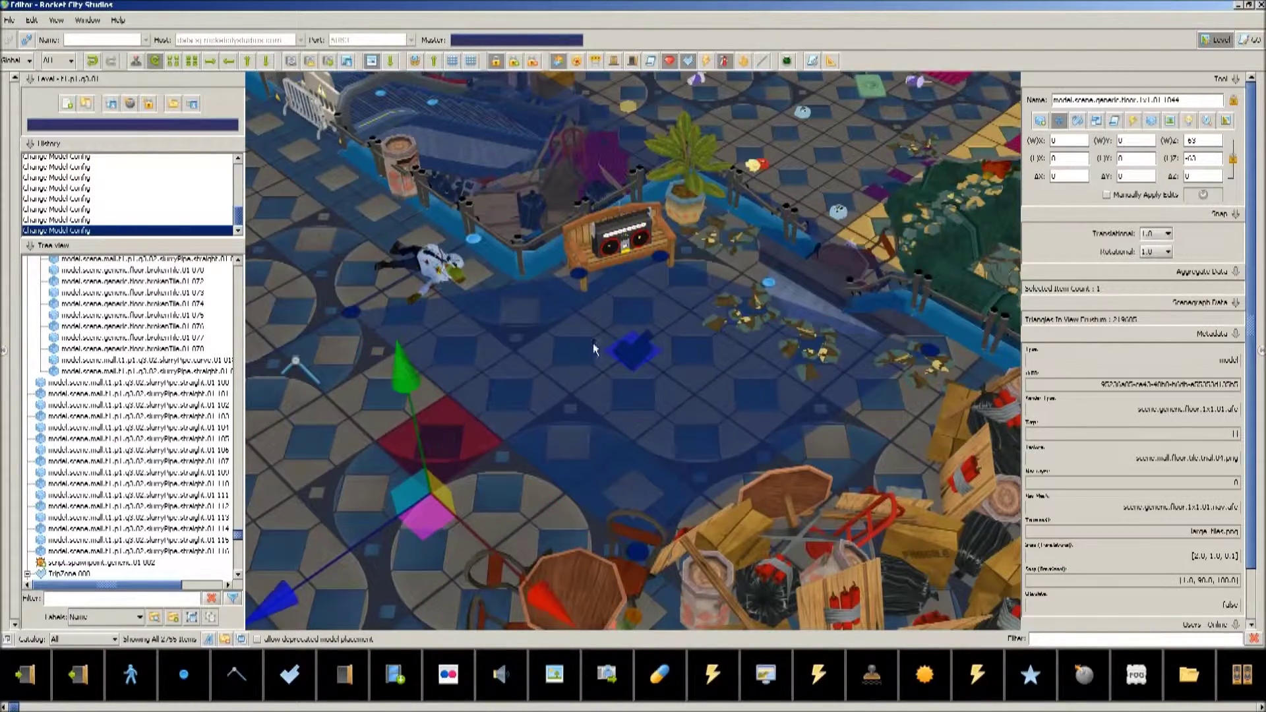
{"action": "left_click", "coordinate": [639, 338]}
{"action": "key", "text": "a"}
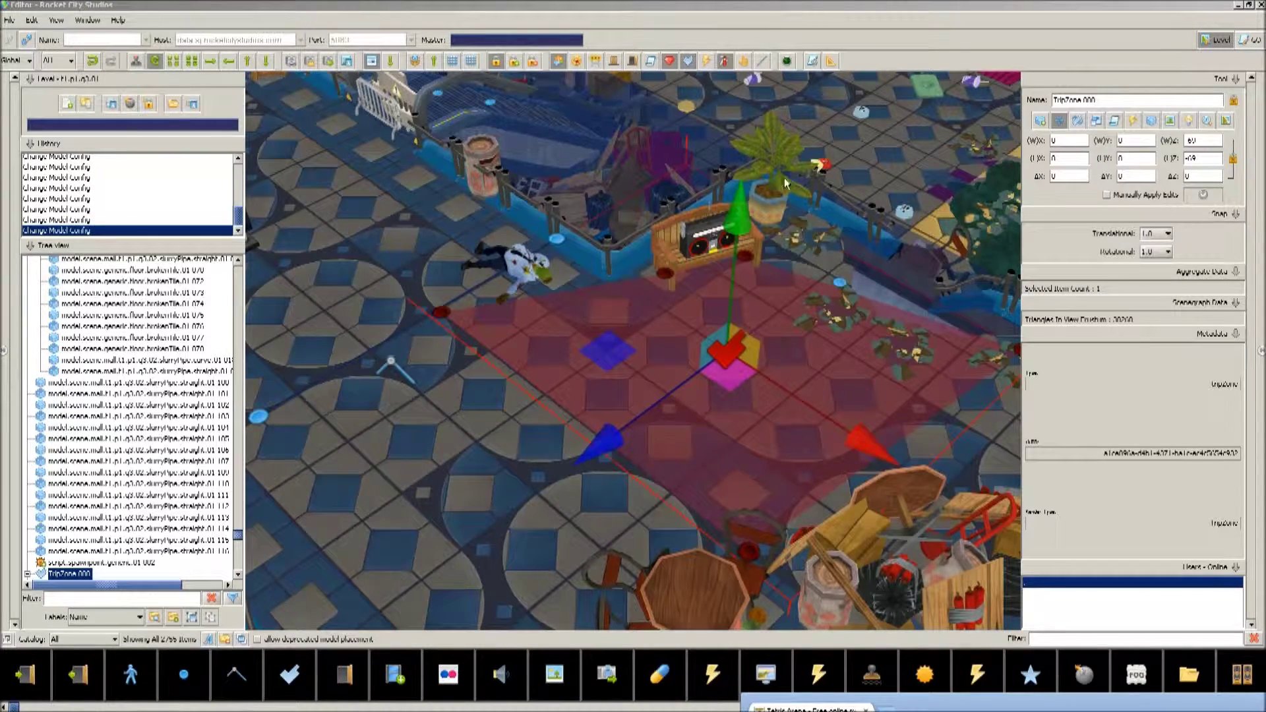
Examine the extent of TripZone 000 between the boombox bench and the junk pile.
{"action": "left_click", "coordinate": [486, 497]}
{"action": "left_click", "coordinate": [633, 348]}
{"action": "key", "text": "w"}
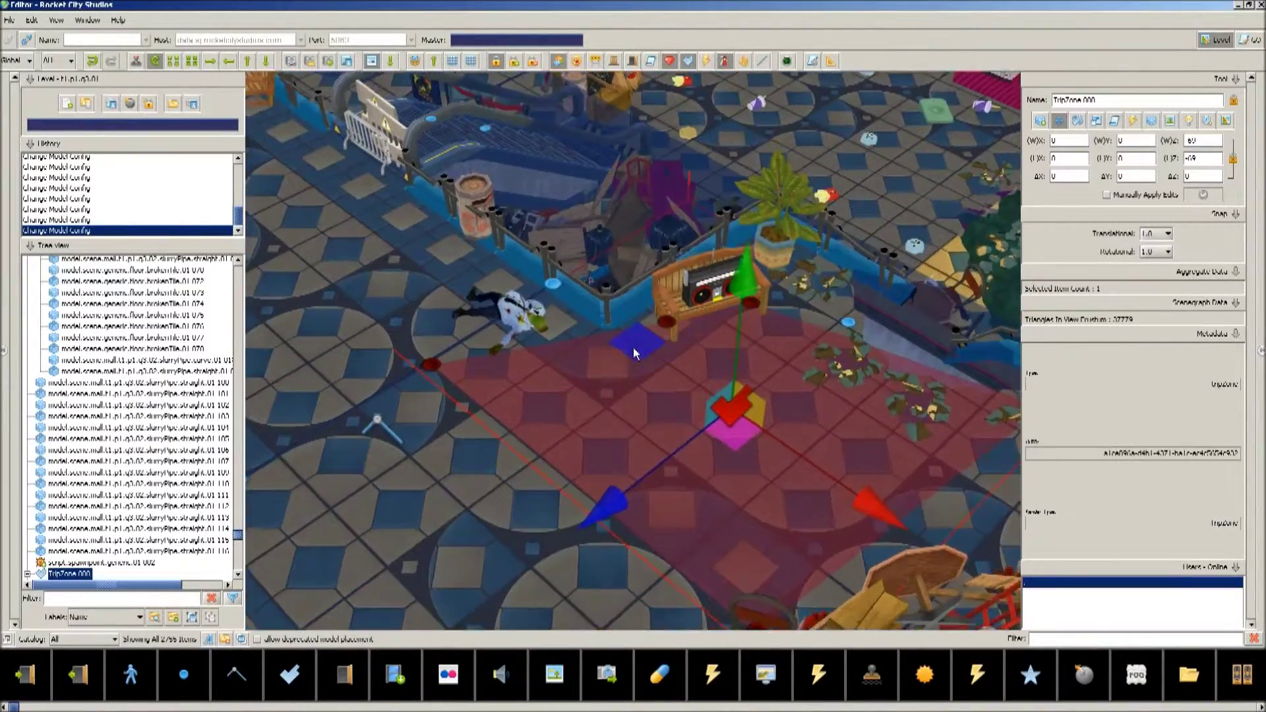
{"action": "key", "text": "a"}
{"action": "scroll", "coordinate": [636, 353], "scroll_direction": "down", "scroll_amount": 5}
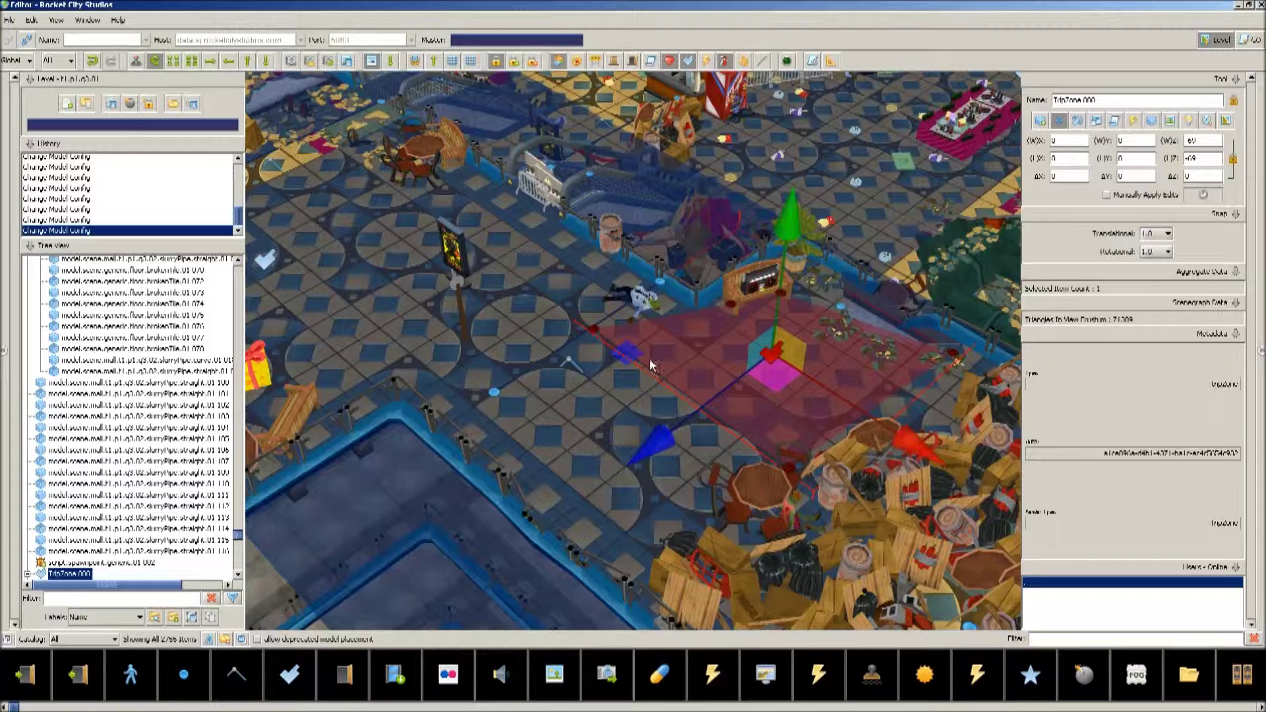
{"action": "key", "text": "d"}
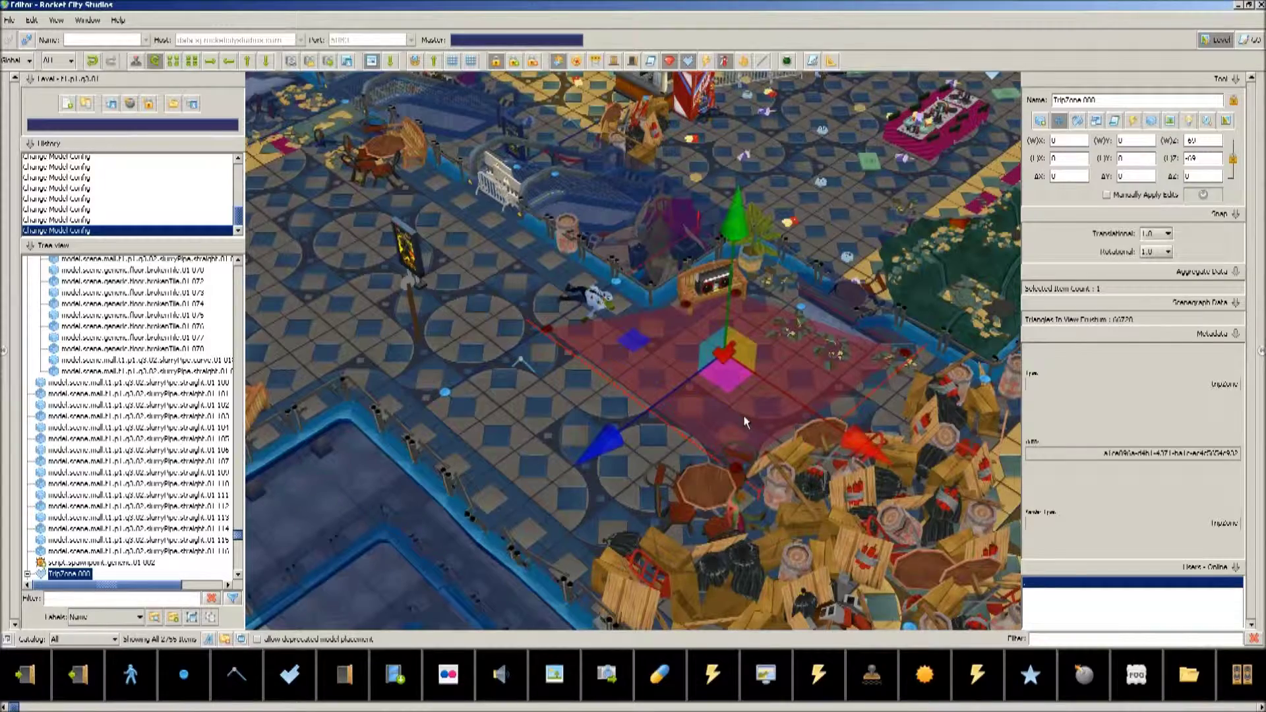
{"action": "key", "text": "s"}
{"action": "key", "text": "a"}
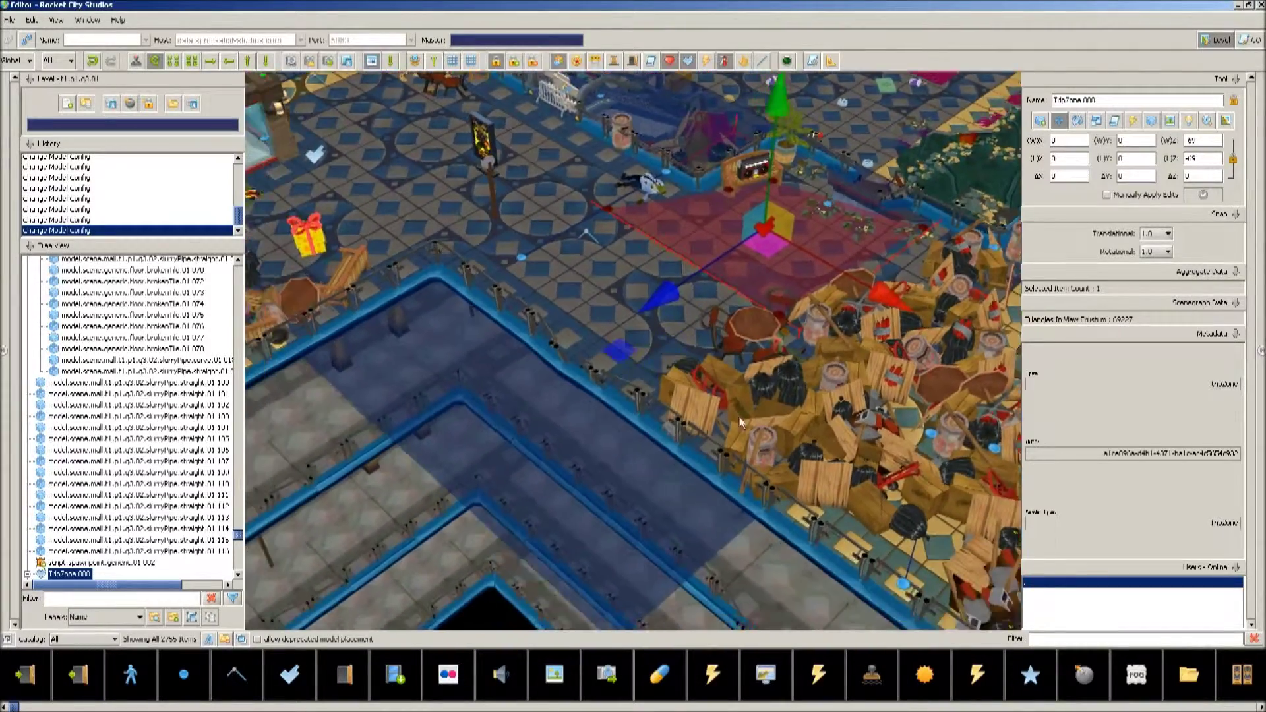
Survey the trip zone coverage around the escalators, food kiosk, broken floor and junk pile.
{"action": "key", "text": "w"}
{"action": "key", "text": "d"}
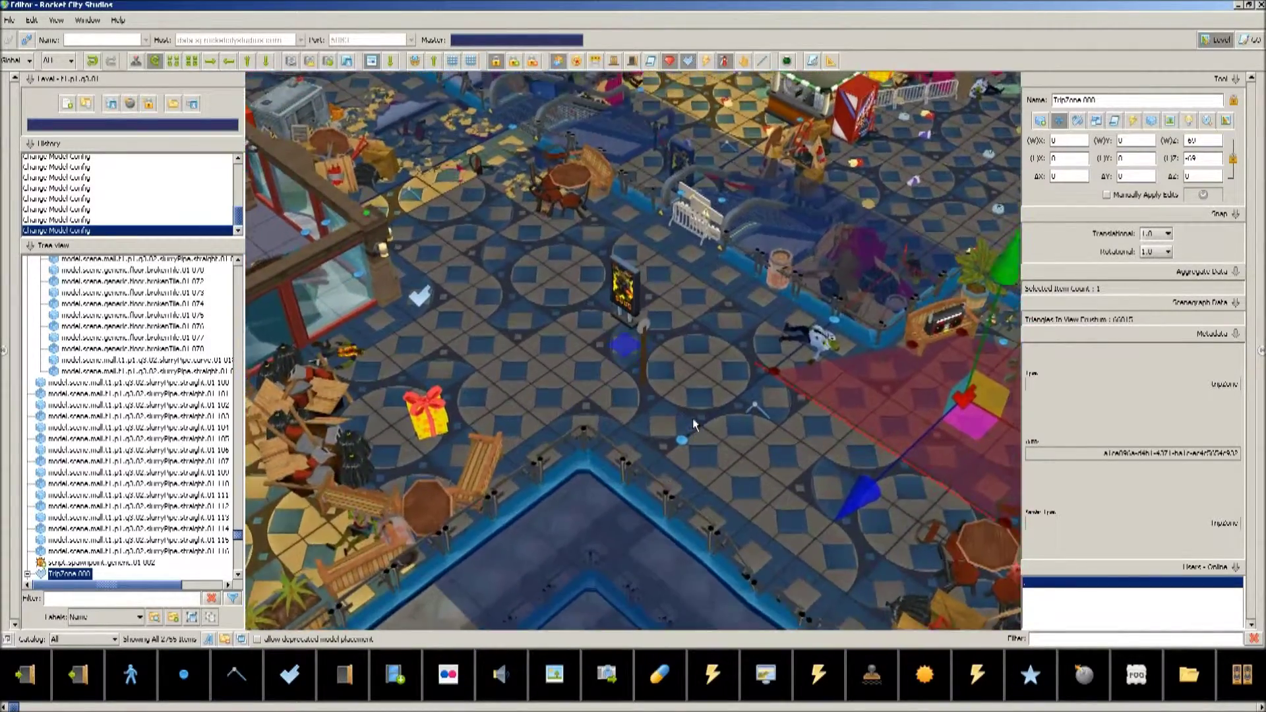
{"action": "key", "text": "w"}
{"action": "key", "text": "d"}
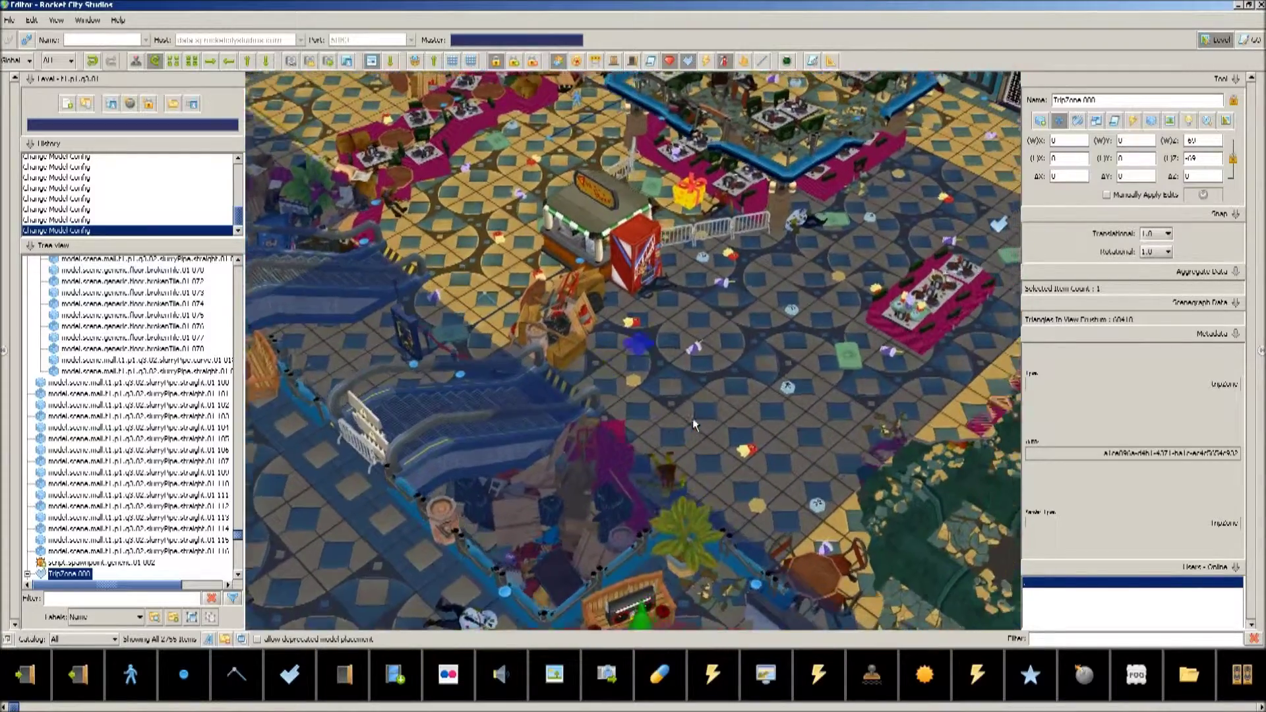
{"action": "key", "text": "s"}
{"action": "key", "text": "d"}
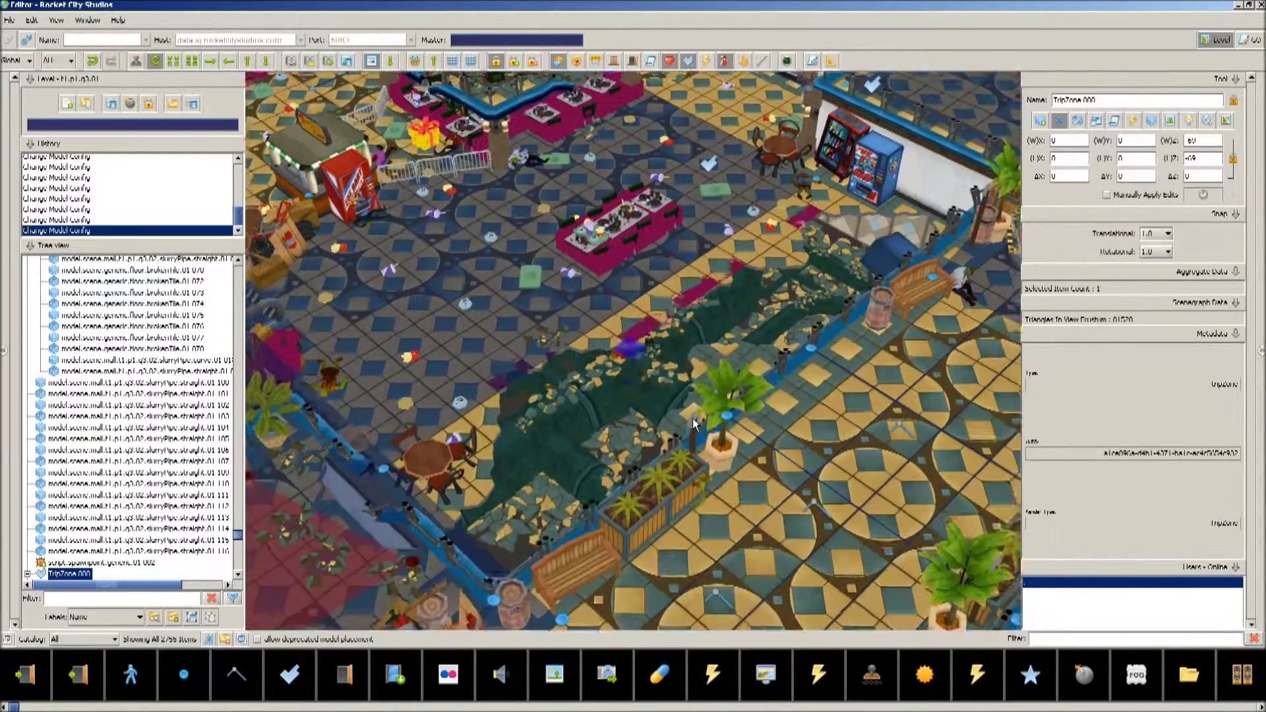
{"action": "key", "text": "a"}
{"action": "key", "text": "s"}
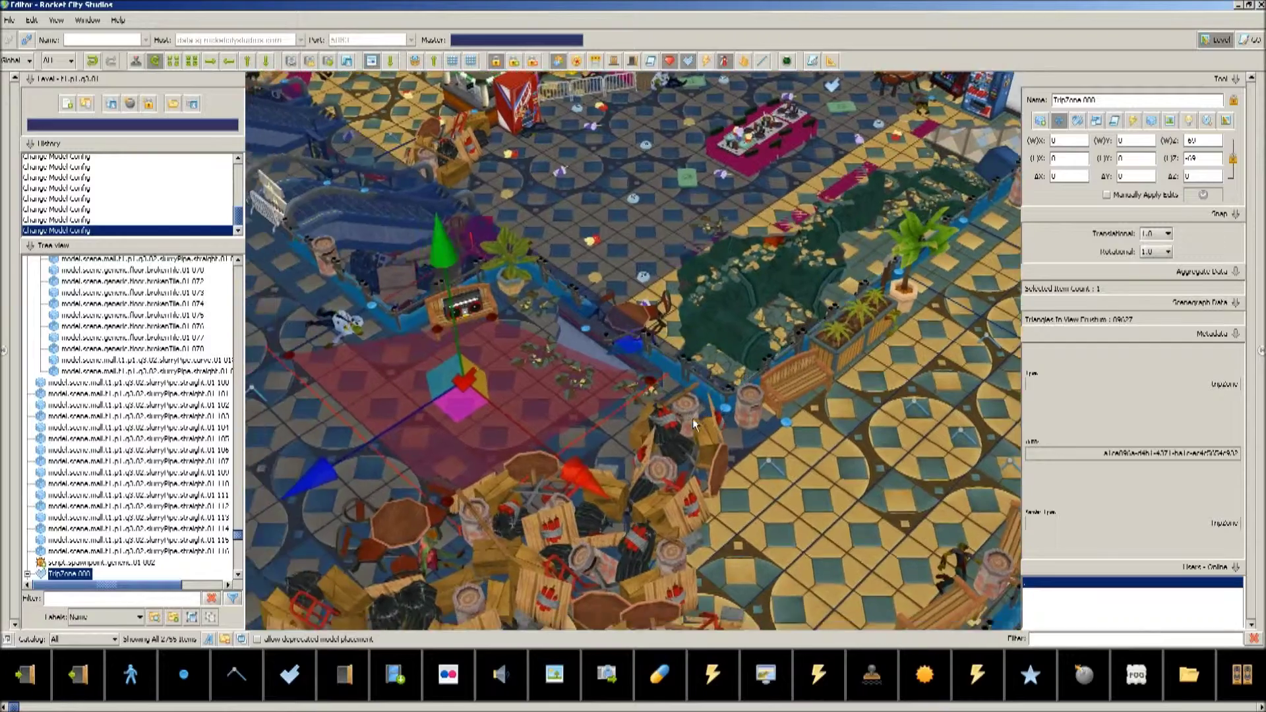
{"action": "key", "text": "s"}
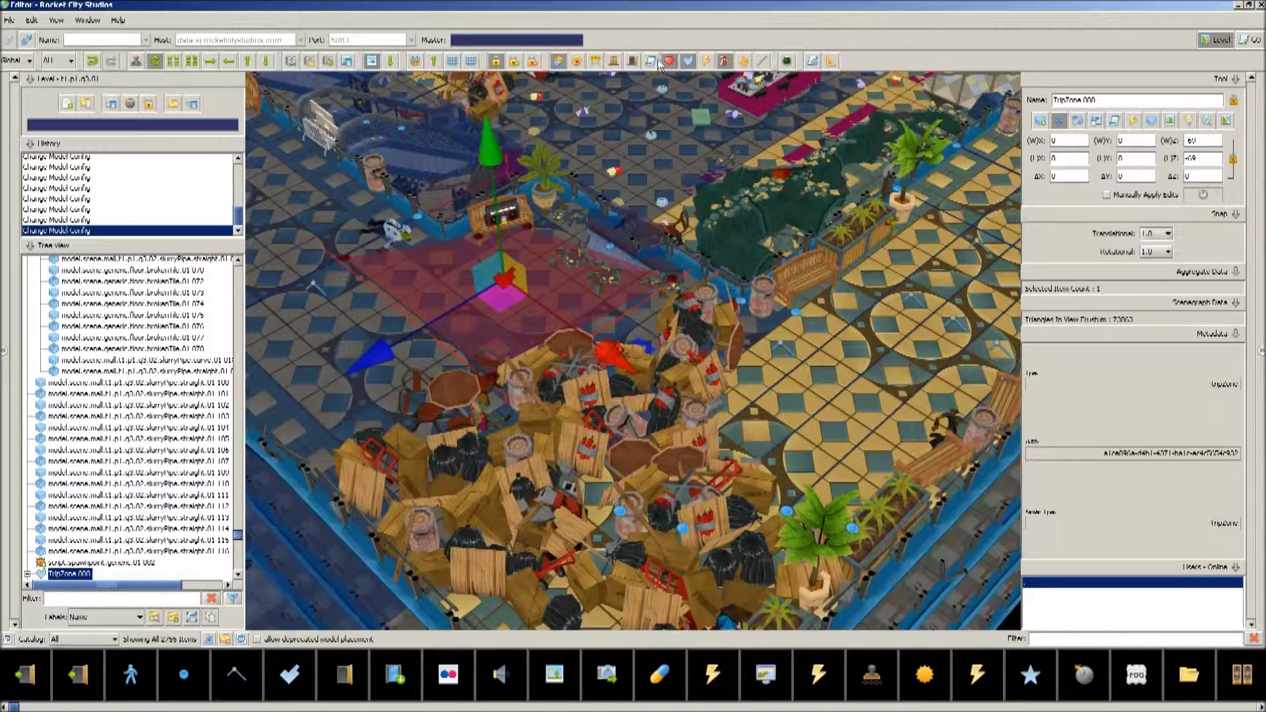
{"action": "key", "text": "w"}
{"action": "key", "text": "w"}
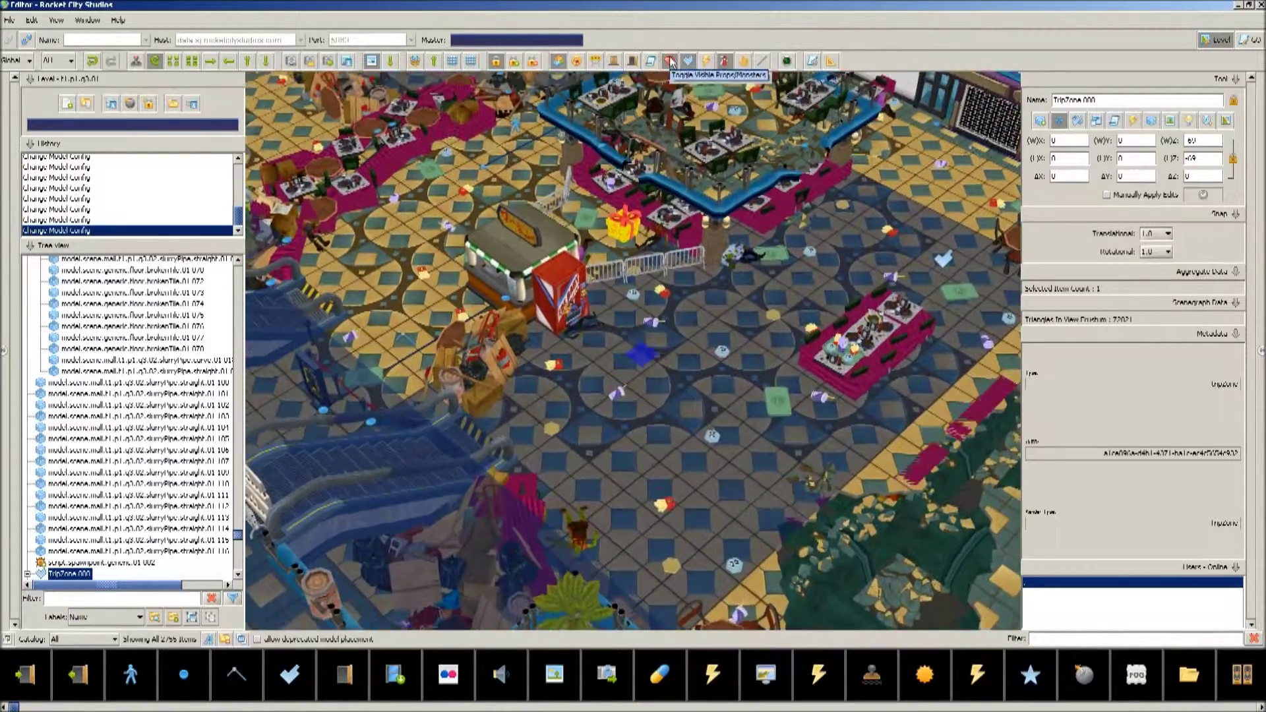
{"action": "key", "text": "w"}
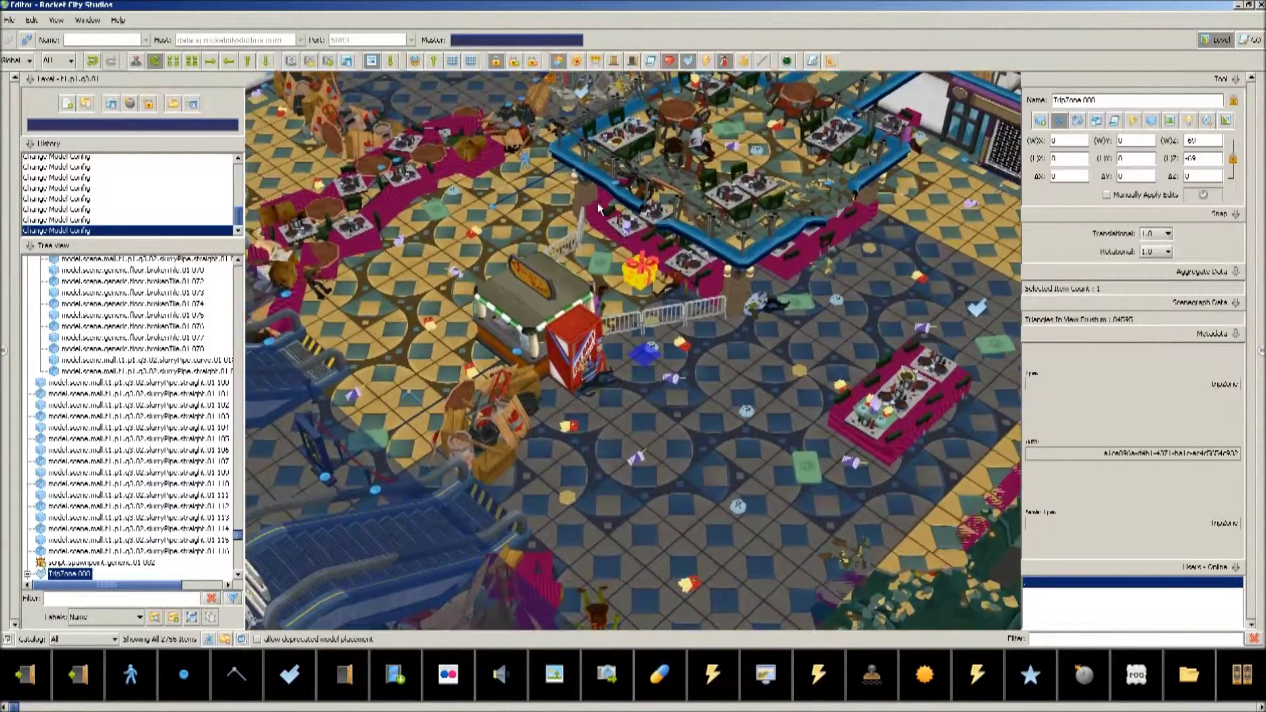
Turn off the trip zone display and show all effect types around the zombies at the food counter.
{"action": "key", "text": "w"}
{"action": "key", "text": "d"}
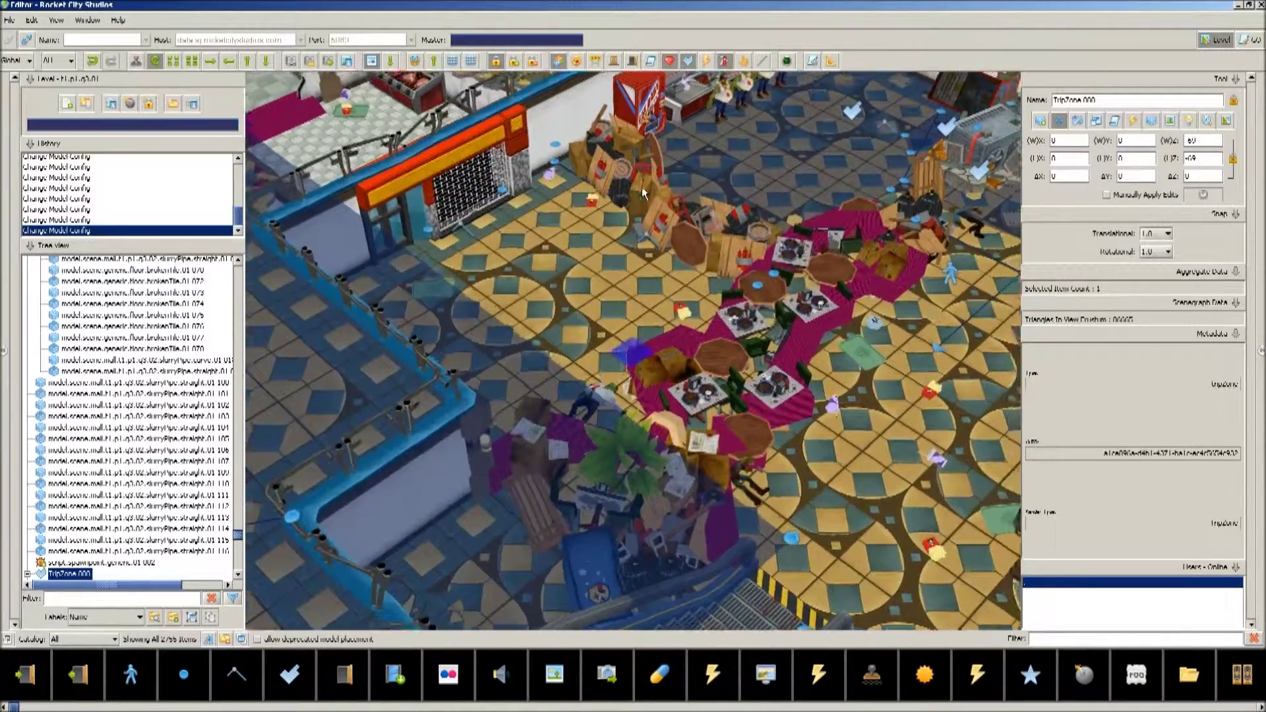
{"action": "scroll", "coordinate": [626, 211], "scroll_direction": "up", "scroll_amount": 5}
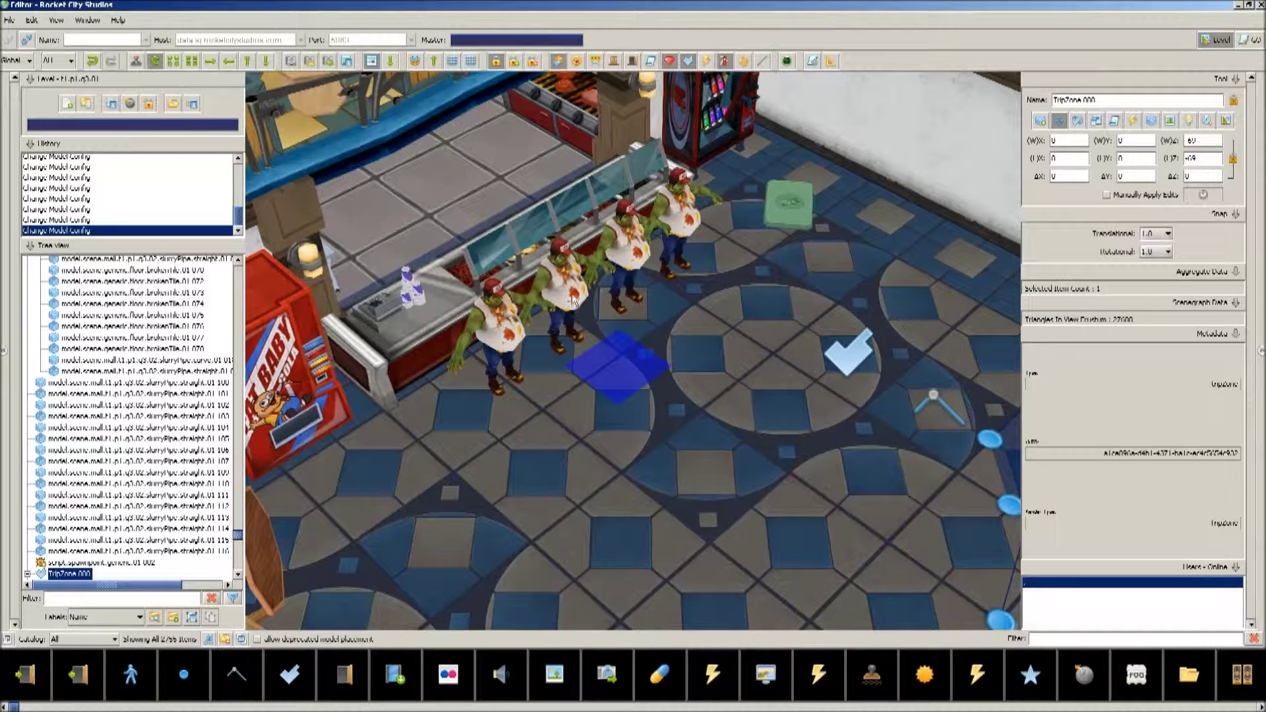
{"action": "left_click", "coordinate": [670, 61]}
{"action": "left_click", "coordinate": [671, 61]}
{"action": "left_click", "coordinate": [671, 61]}
{"action": "left_click", "coordinate": [671, 62]}
{"action": "left_click", "coordinate": [688, 66]}
{"action": "left_click", "coordinate": [707, 63]}
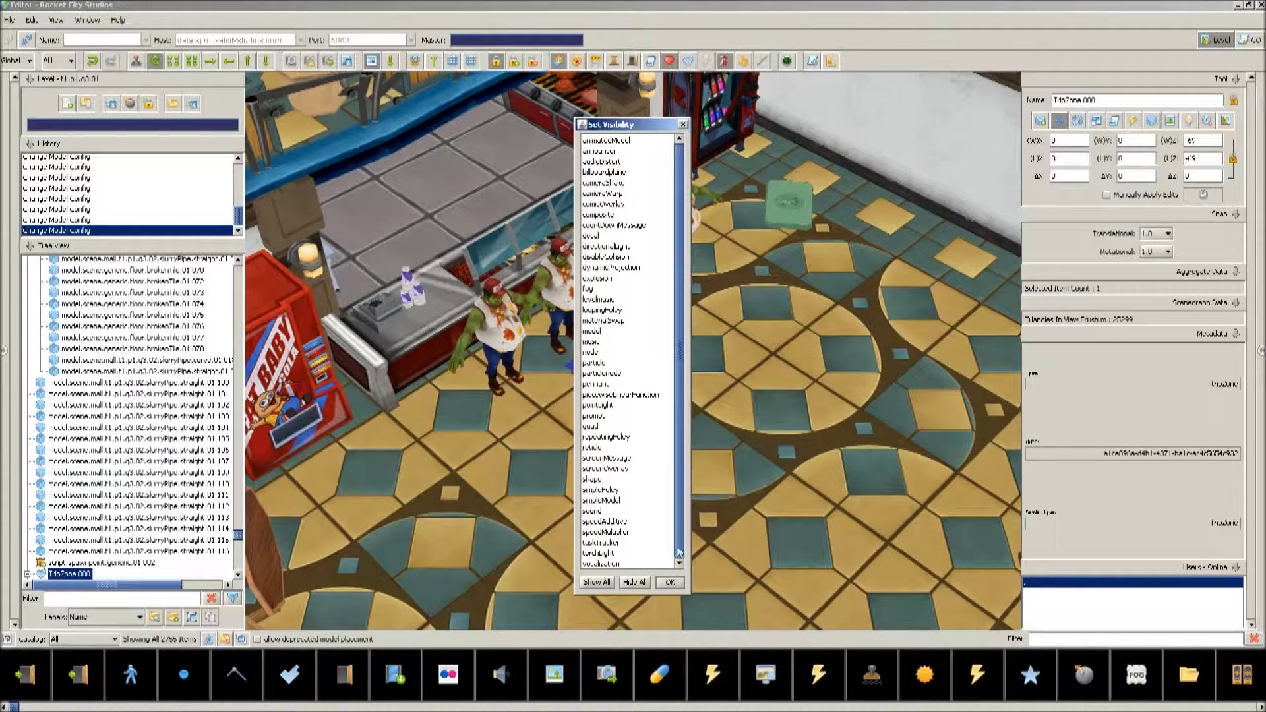
{"action": "left_click", "coordinate": [596, 583]}
{"action": "left_click", "coordinate": [670, 583]}
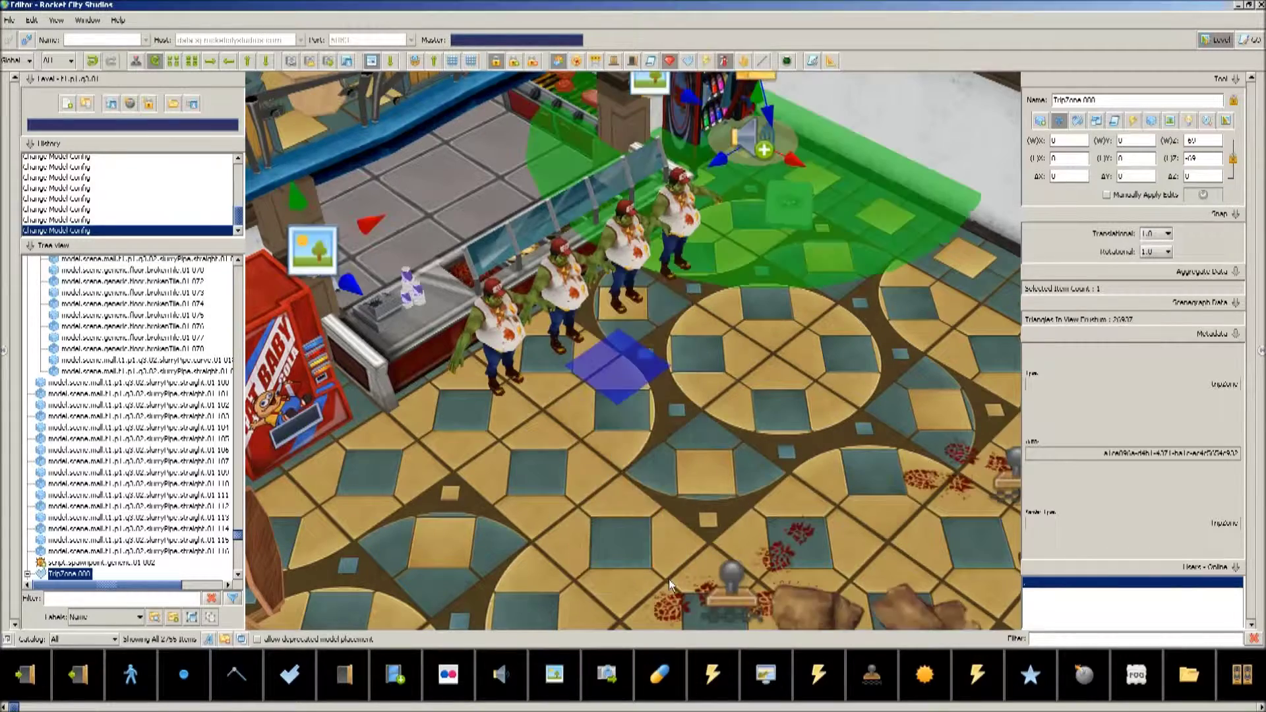
Select in turn the decal effect on the dirt piles, the node effect by the vending machine and the billboard plane effect on the wall.
{"action": "key", "text": "s"}
{"action": "key", "text": "d"}
{"action": "scroll", "coordinate": [780, 317], "scroll_direction": "down", "scroll_amount": 5}
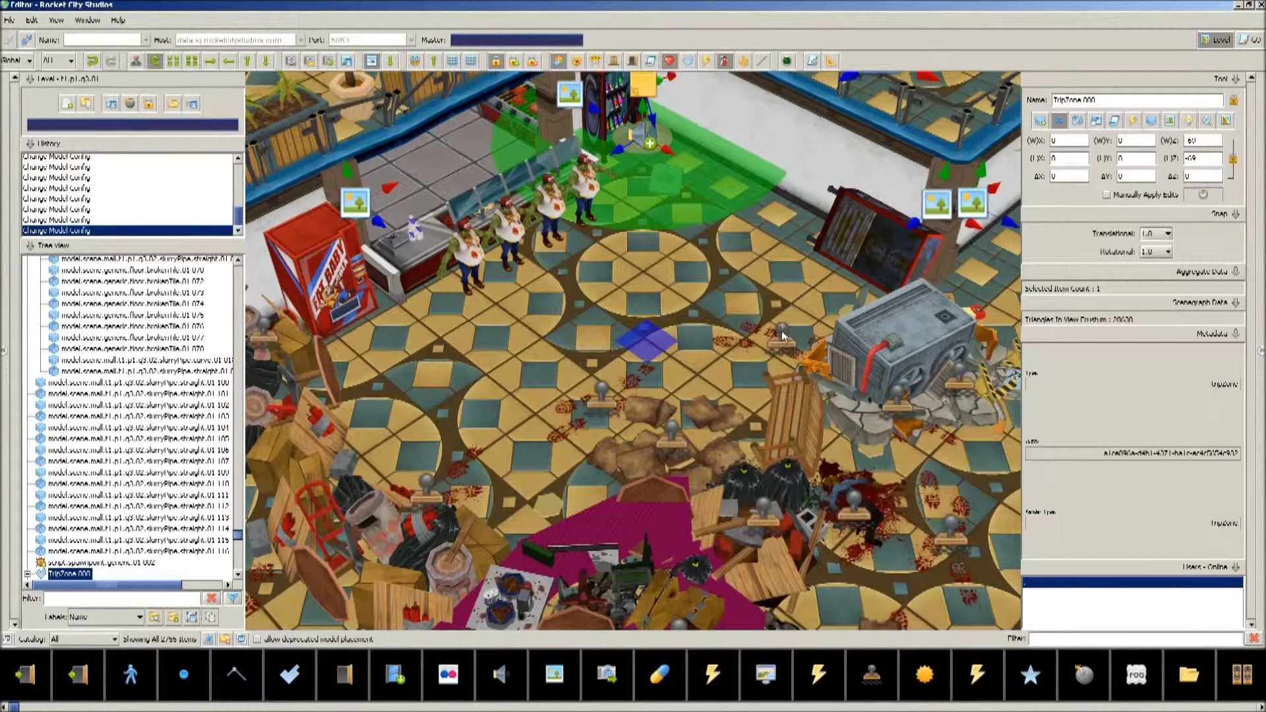
{"action": "left_click", "coordinate": [662, 441]}
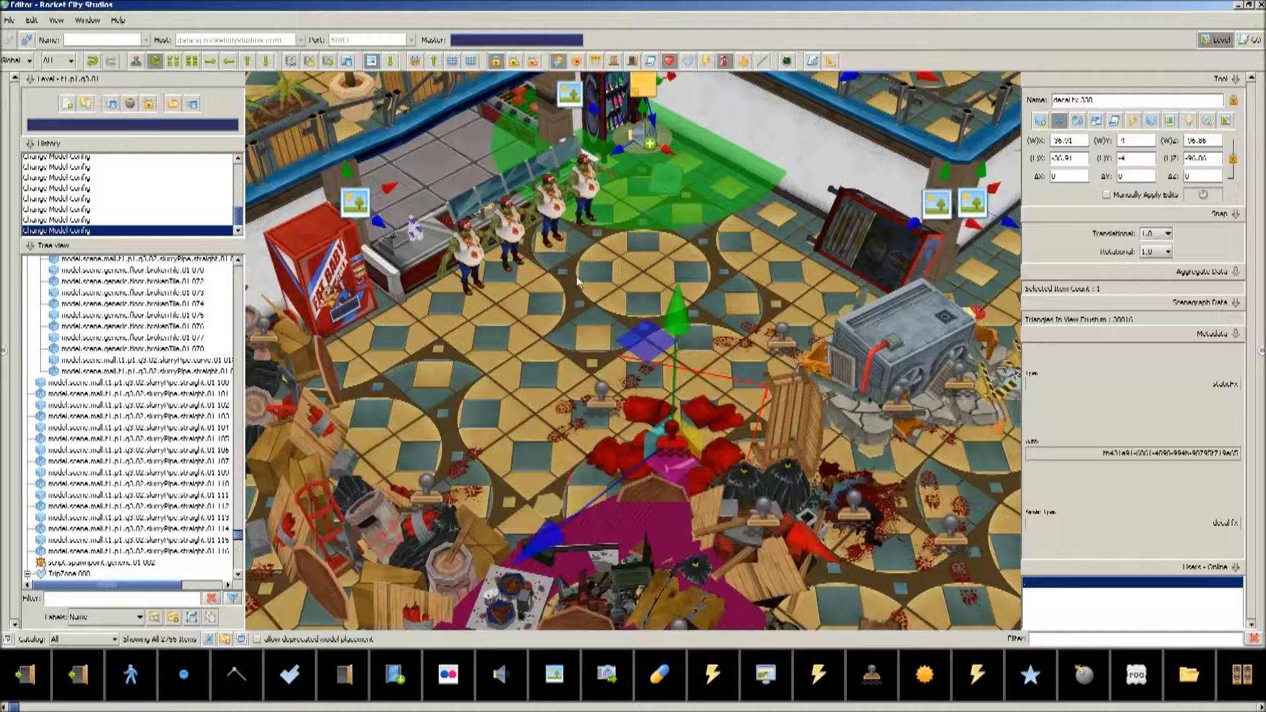
{"action": "scroll", "coordinate": [577, 278], "scroll_direction": "down", "scroll_amount": 5}
{"action": "left_click", "coordinate": [632, 195]}
{"action": "key", "text": "s"}
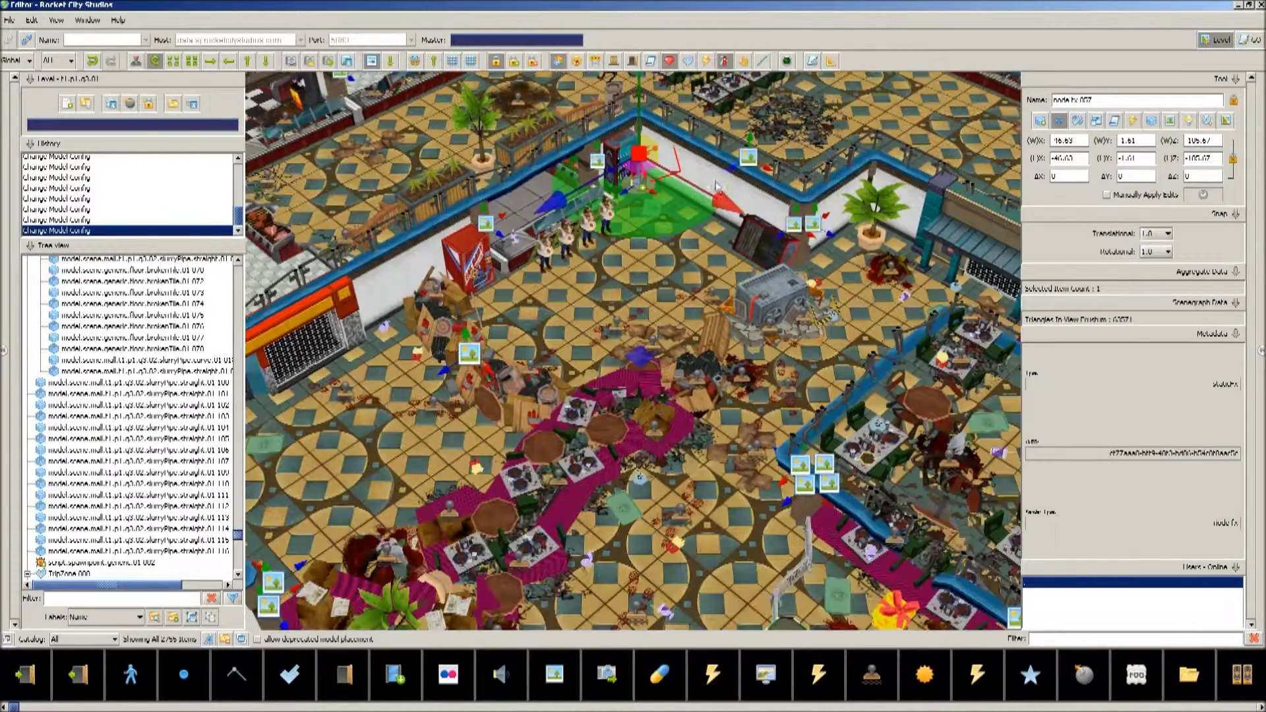
{"action": "left_click", "coordinate": [749, 157]}
{"action": "key", "text": "d"}
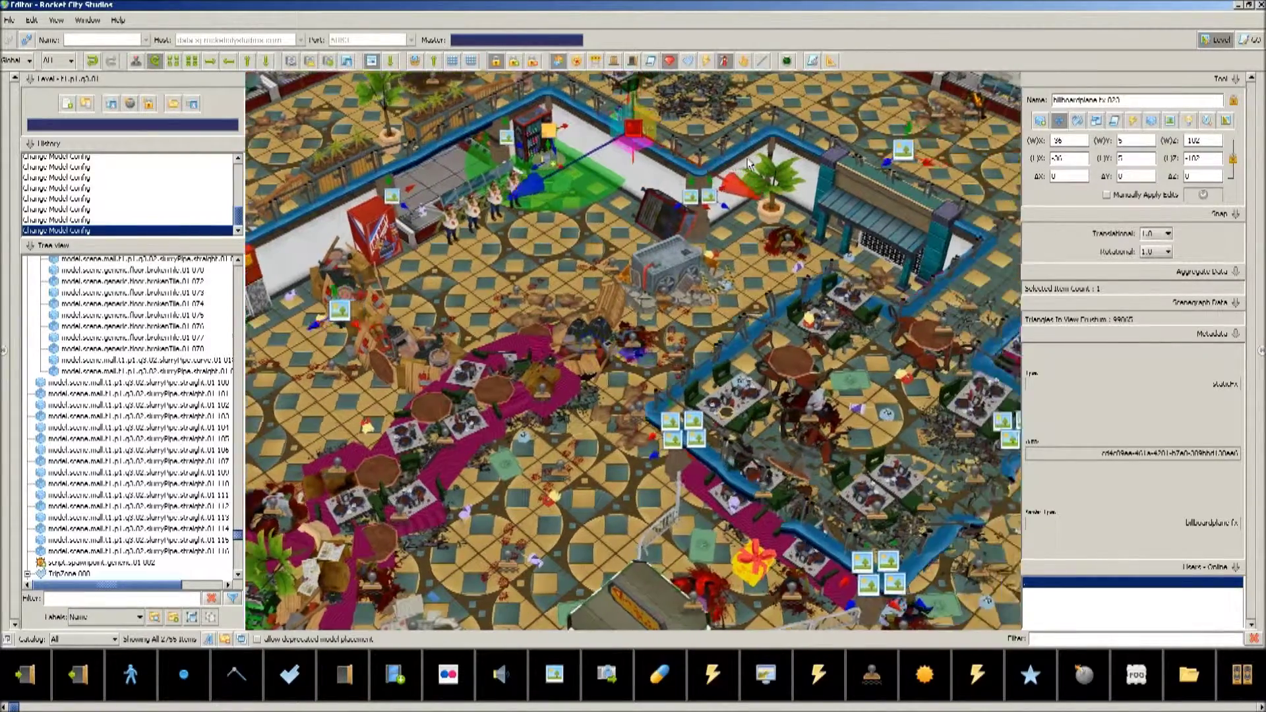
Survey the billboard, node, sound and decal effect markers spread across the whole mall.
{"action": "key", "text": "w"}
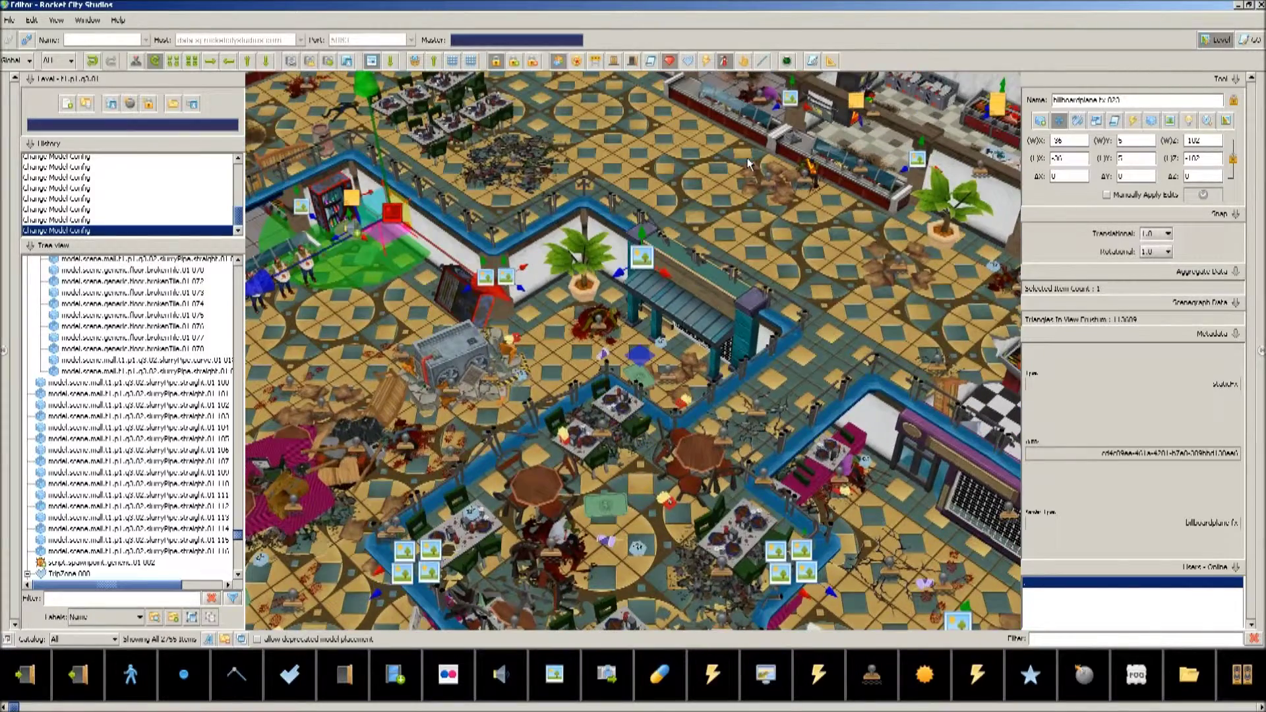
{"action": "key", "text": "d"}
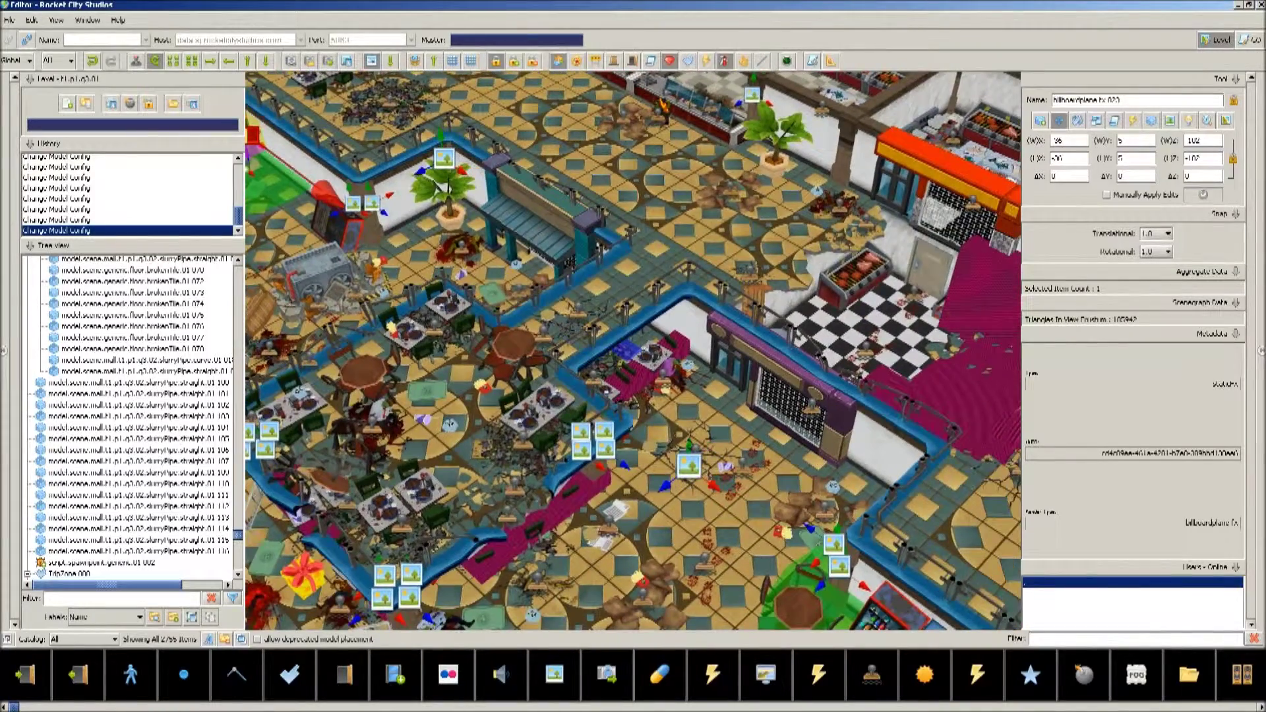
{"action": "middle_click_drag", "start_coordinate": [749, 157], "coordinate": [489, 126]}
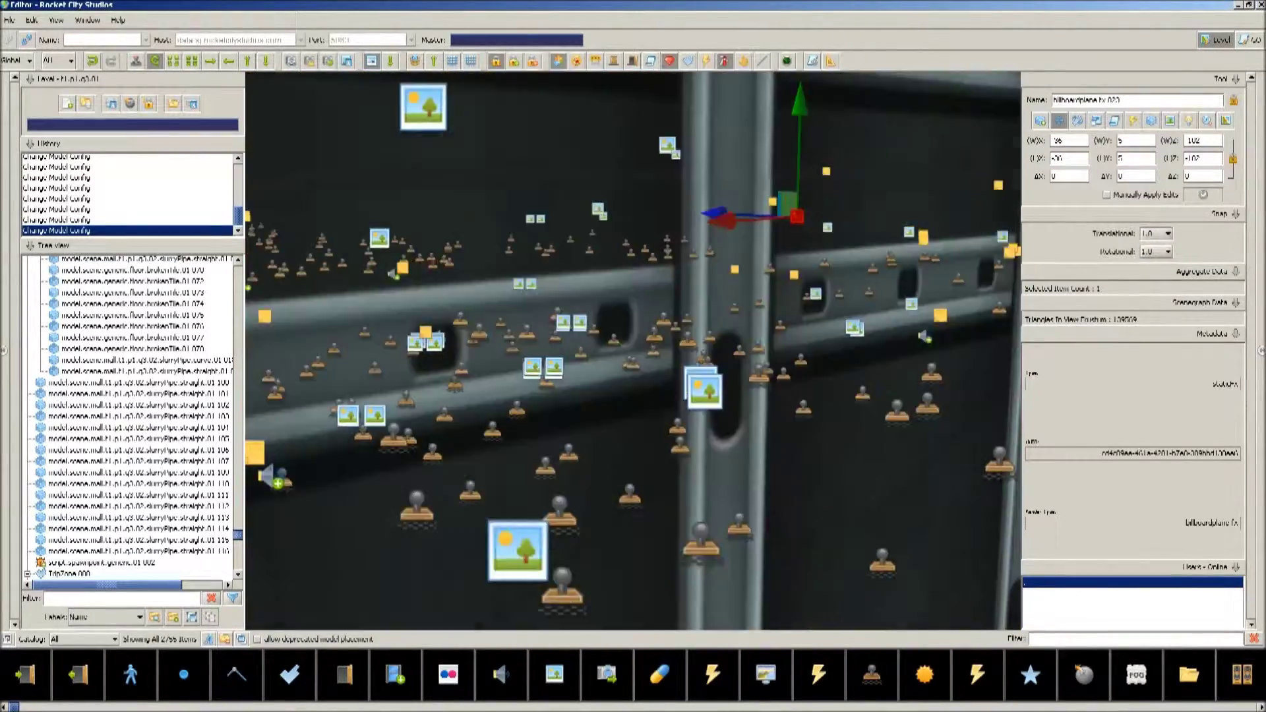
{"action": "key", "text": "s"}
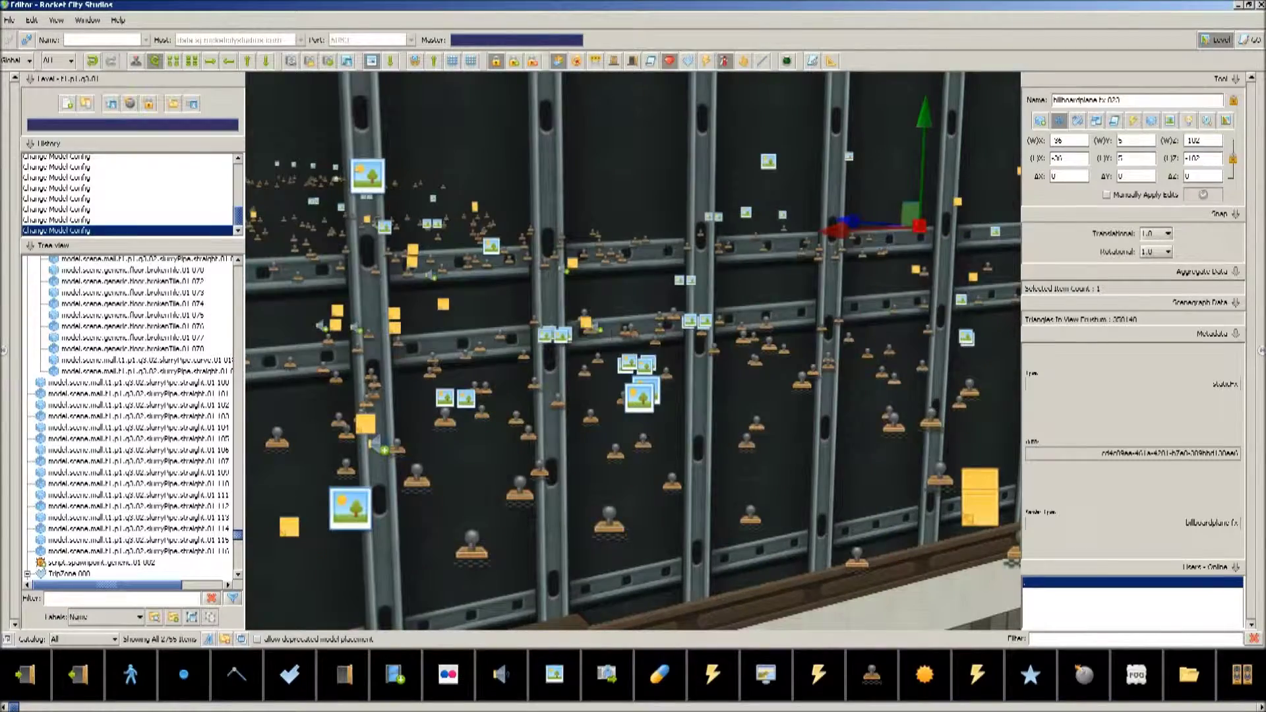
{"action": "key", "text": "s"}
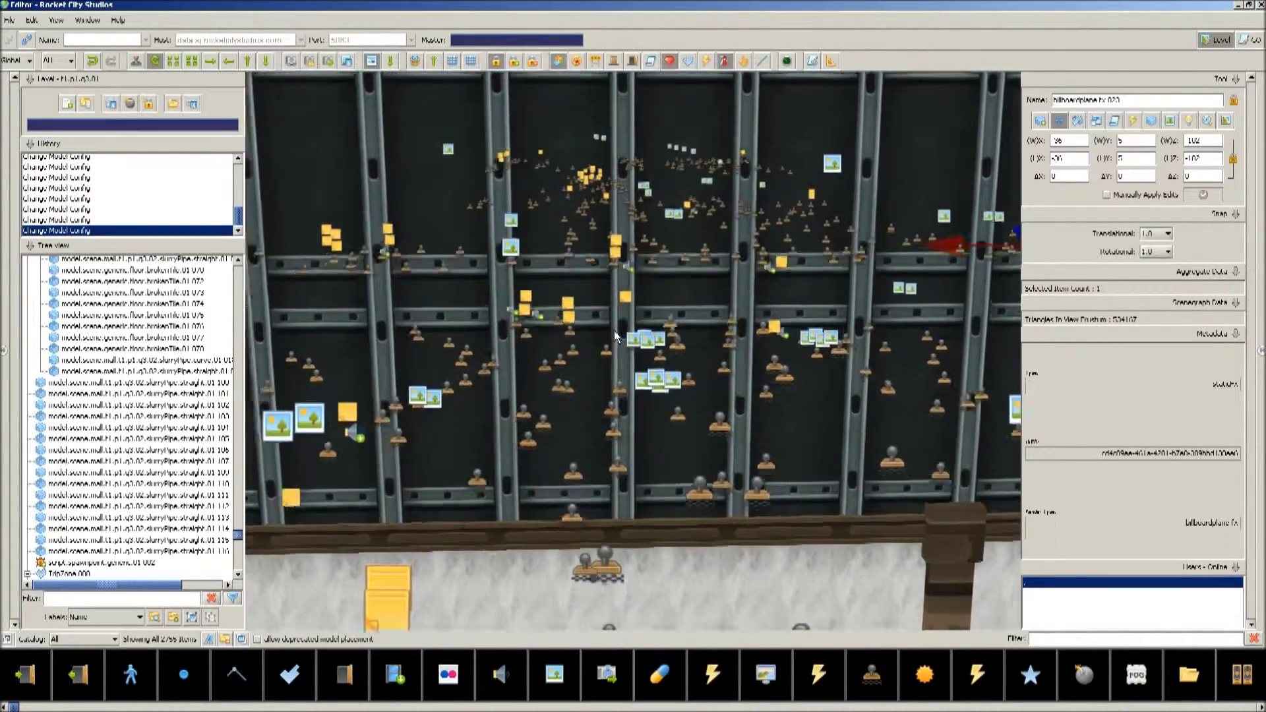
{"action": "key", "text": "w"}
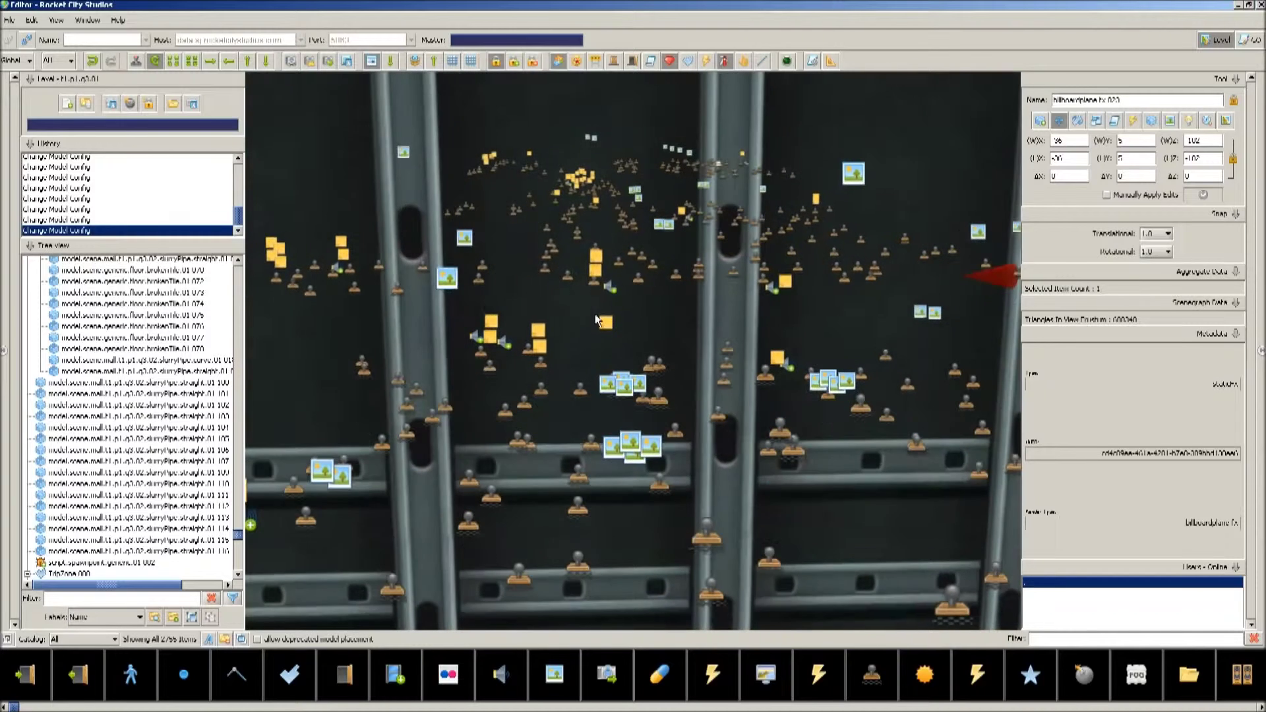
{"action": "key", "text": "w"}
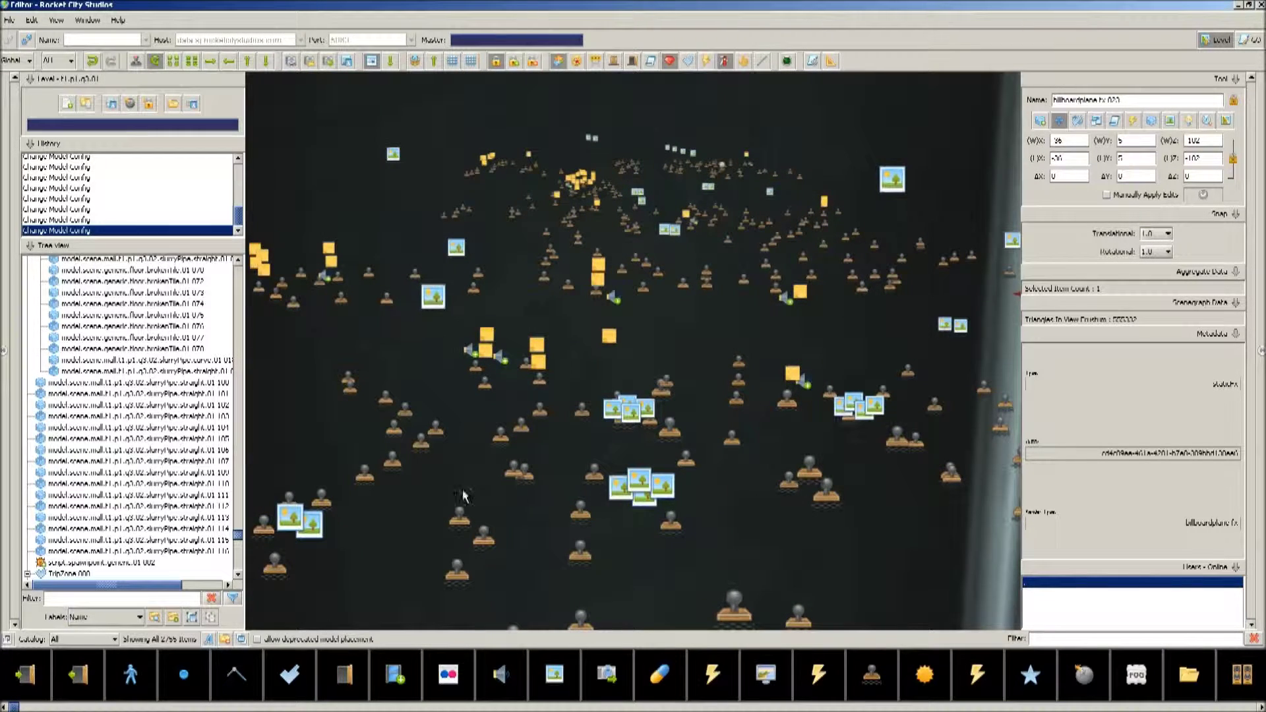
Hide all effect types in the level's visibility settings.
{"action": "left_click", "coordinate": [689, 61]}
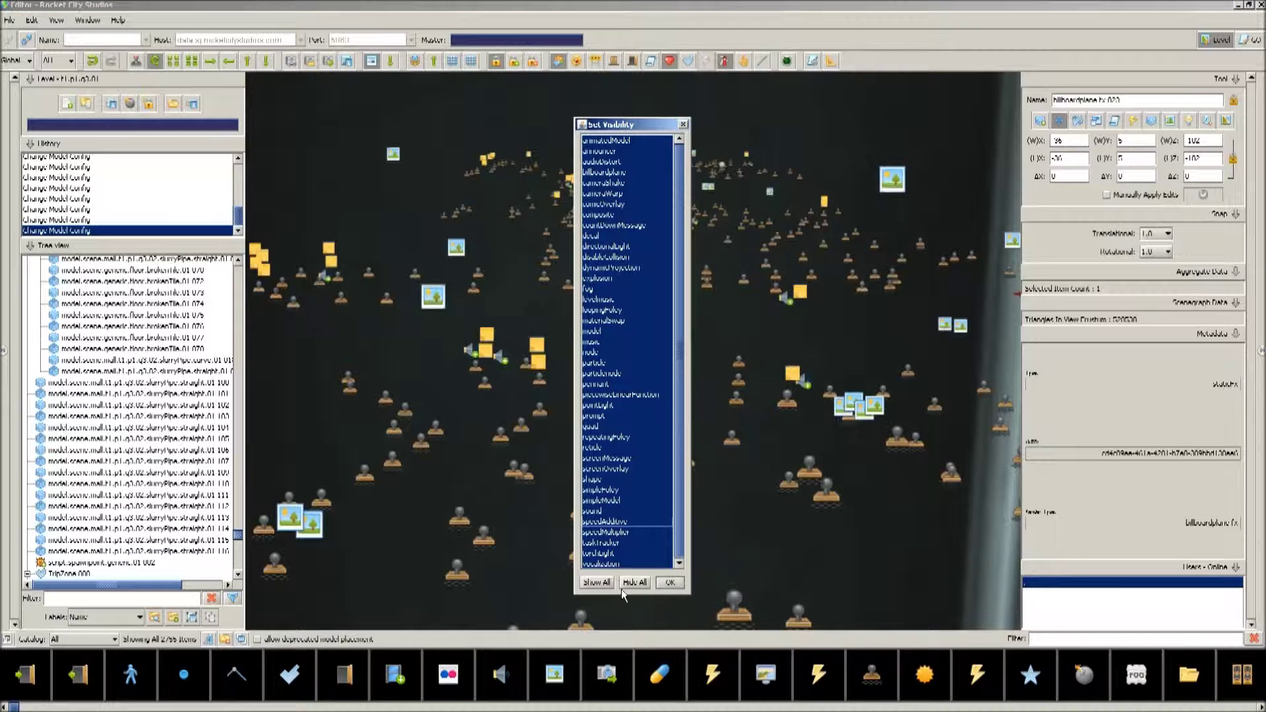
{"action": "left_click", "coordinate": [633, 583]}
{"action": "left_click", "coordinate": [670, 583]}
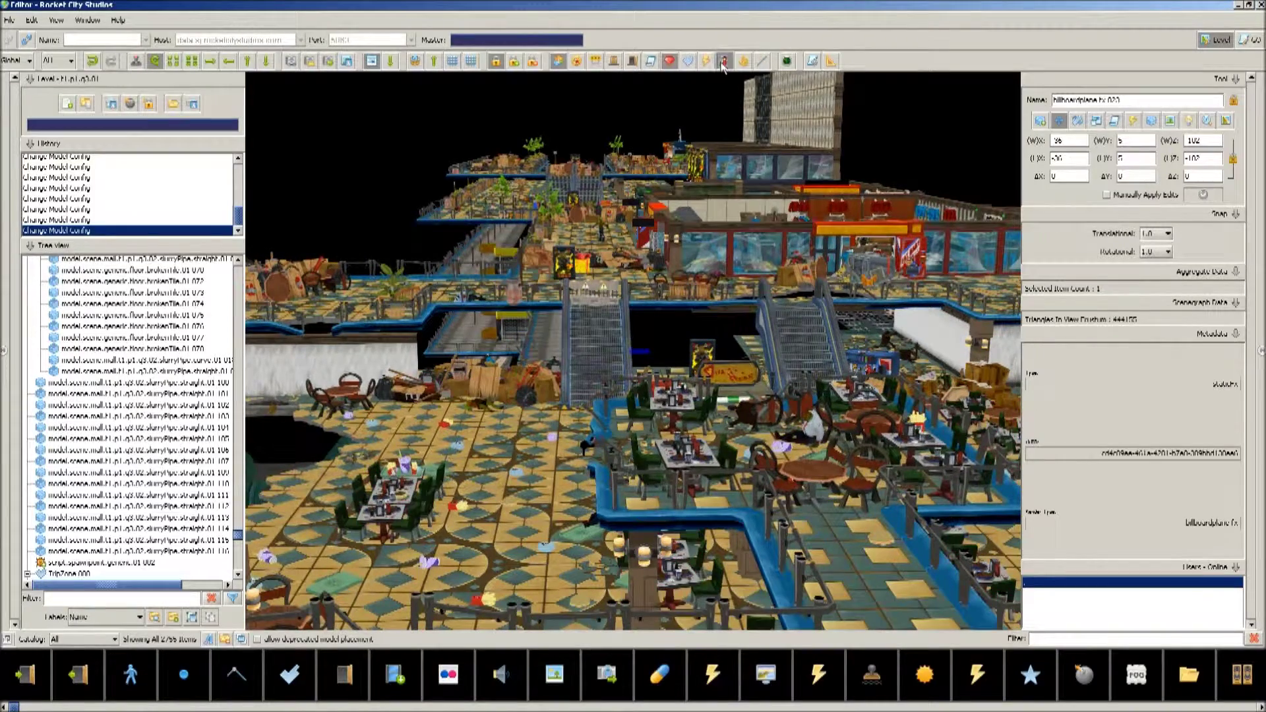
Show the obstructions and select the generic obstruction between the dining tables in the food court.
{"action": "middle_click_drag", "start_coordinate": [729, 413], "coordinate": [706, 356]}
{"action": "scroll", "coordinate": [706, 357], "scroll_direction": "up", "scroll_amount": 5}
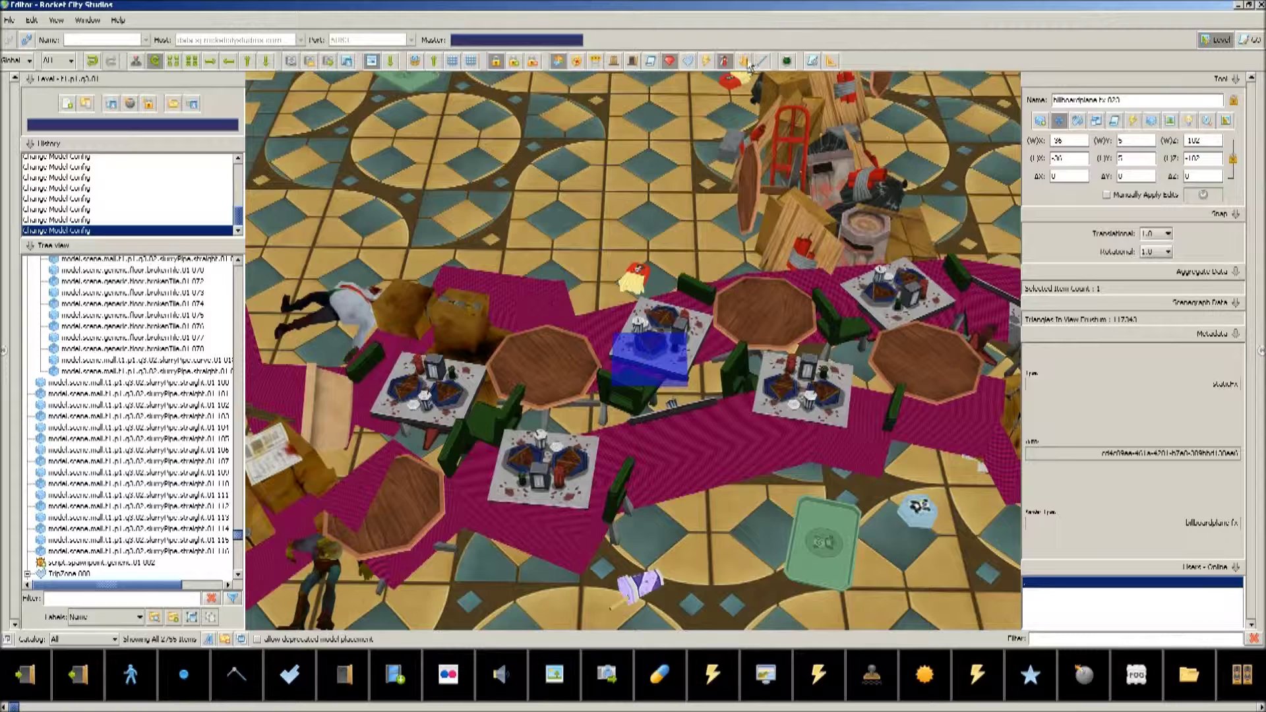
{"action": "left_click", "coordinate": [698, 489]}
{"action": "left_click", "coordinate": [697, 459]}
{"action": "middle_click_drag", "start_coordinate": [697, 460], "coordinate": [738, 346]}
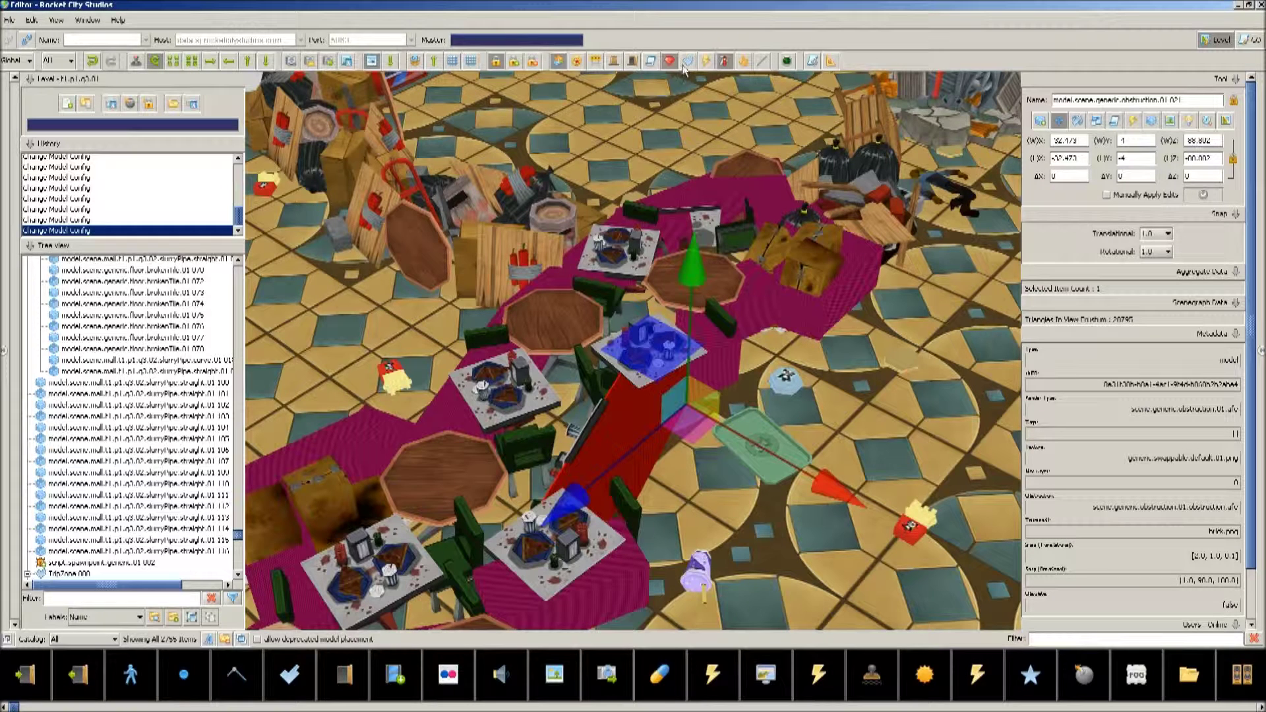
Hide the obstructions around the dining tables and select the floor tile beyond the junk pile.
{"action": "left_click", "coordinate": [724, 62]}
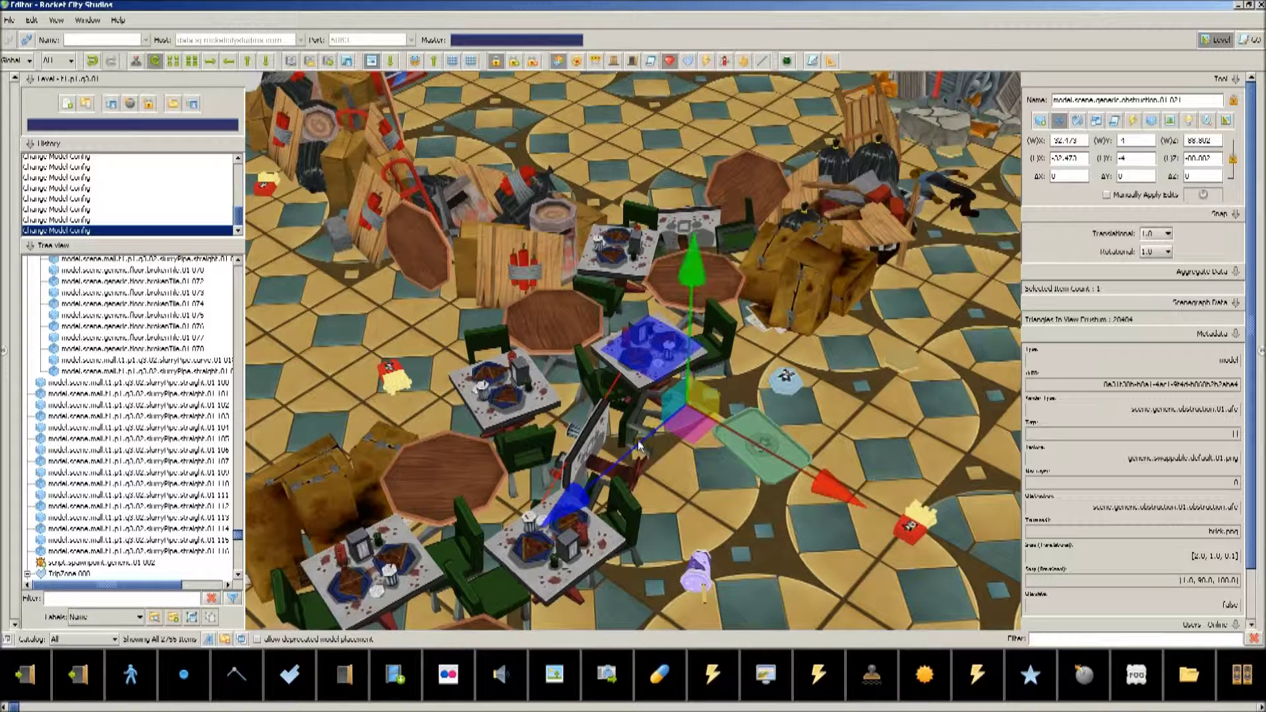
{"action": "left_click", "coordinate": [690, 61]}
{"action": "left_click", "coordinate": [688, 128]}
{"action": "left_click", "coordinate": [687, 130]}
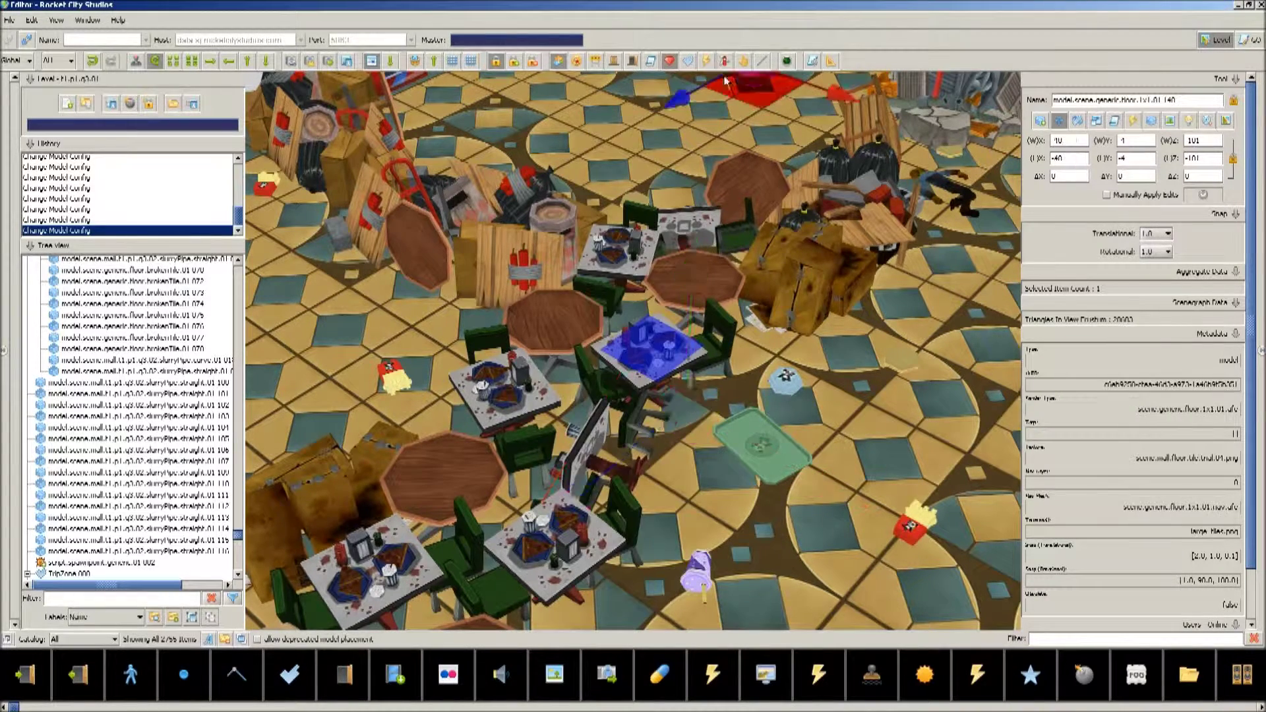
Survey the magenta obstructions around the food court and replace them with the yellow dynamic obstructions.
{"action": "scroll", "coordinate": [677, 434], "scroll_direction": "down", "scroll_amount": 6}
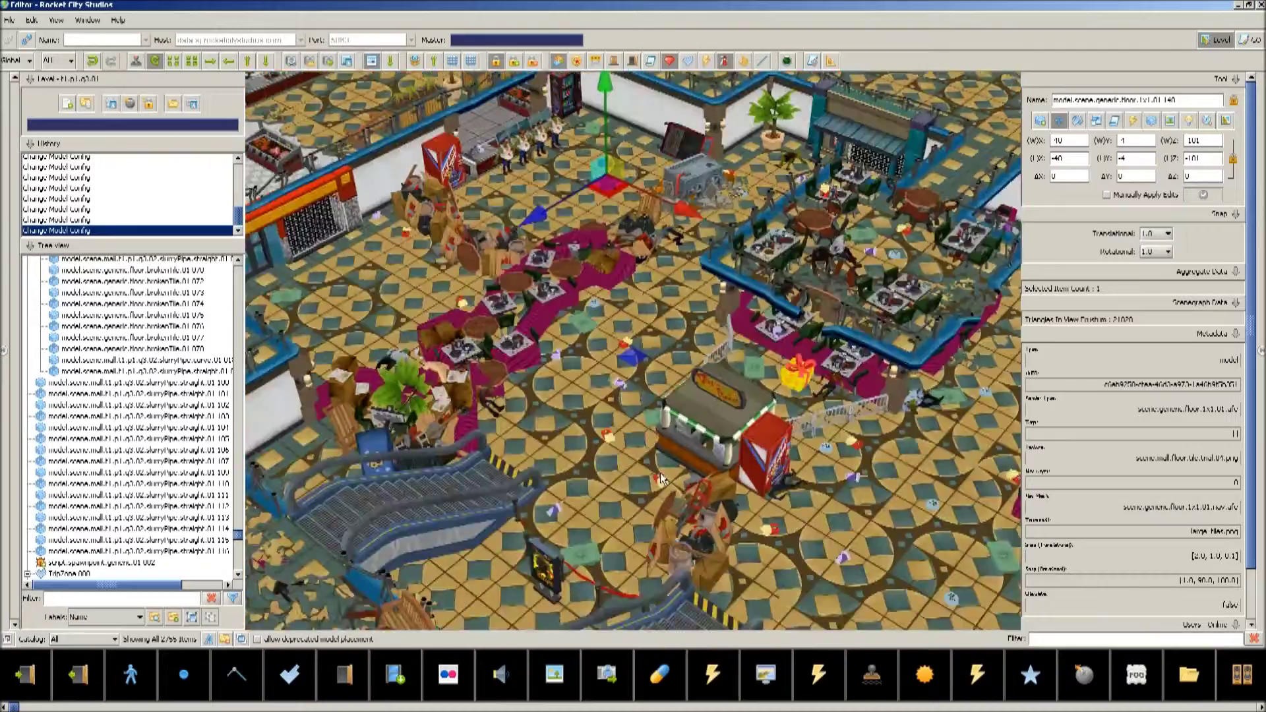
{"action": "key", "text": "w"}
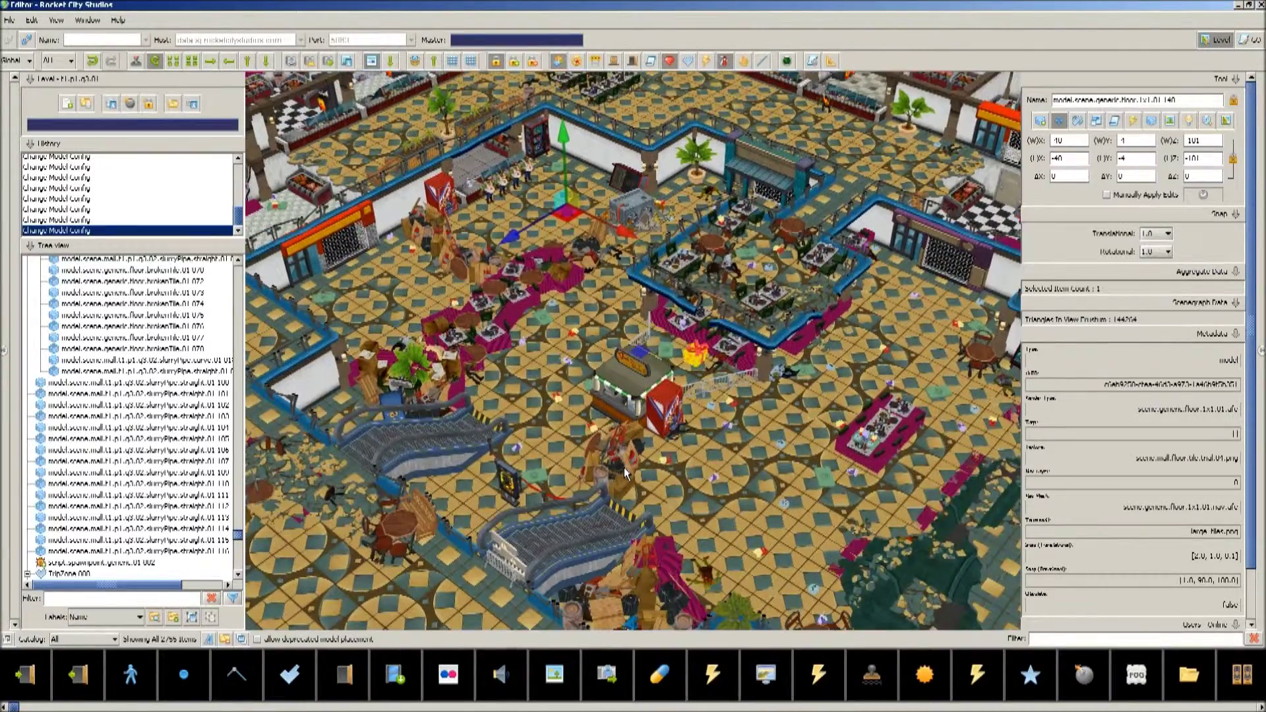
{"action": "key", "text": "a"}
{"action": "key", "text": "s"}
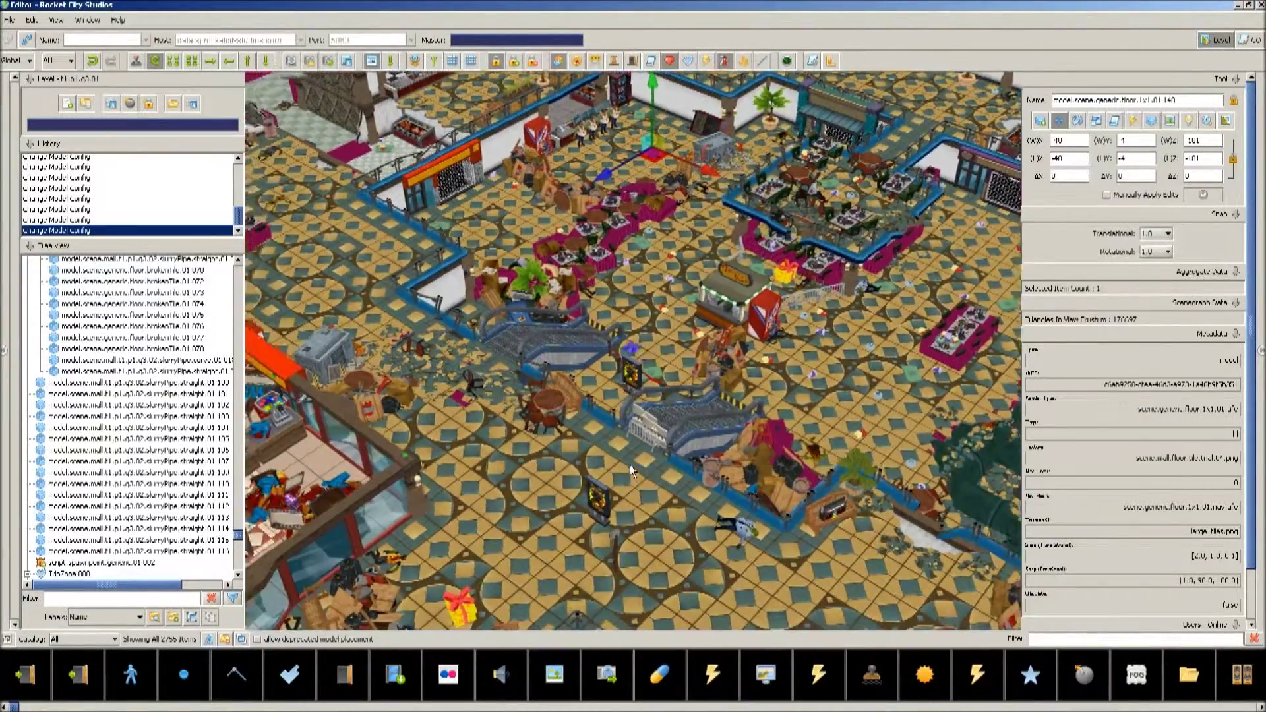
{"action": "scroll", "coordinate": [628, 154], "scroll_direction": "up", "scroll_amount": 5}
{"action": "key", "text": "d"}
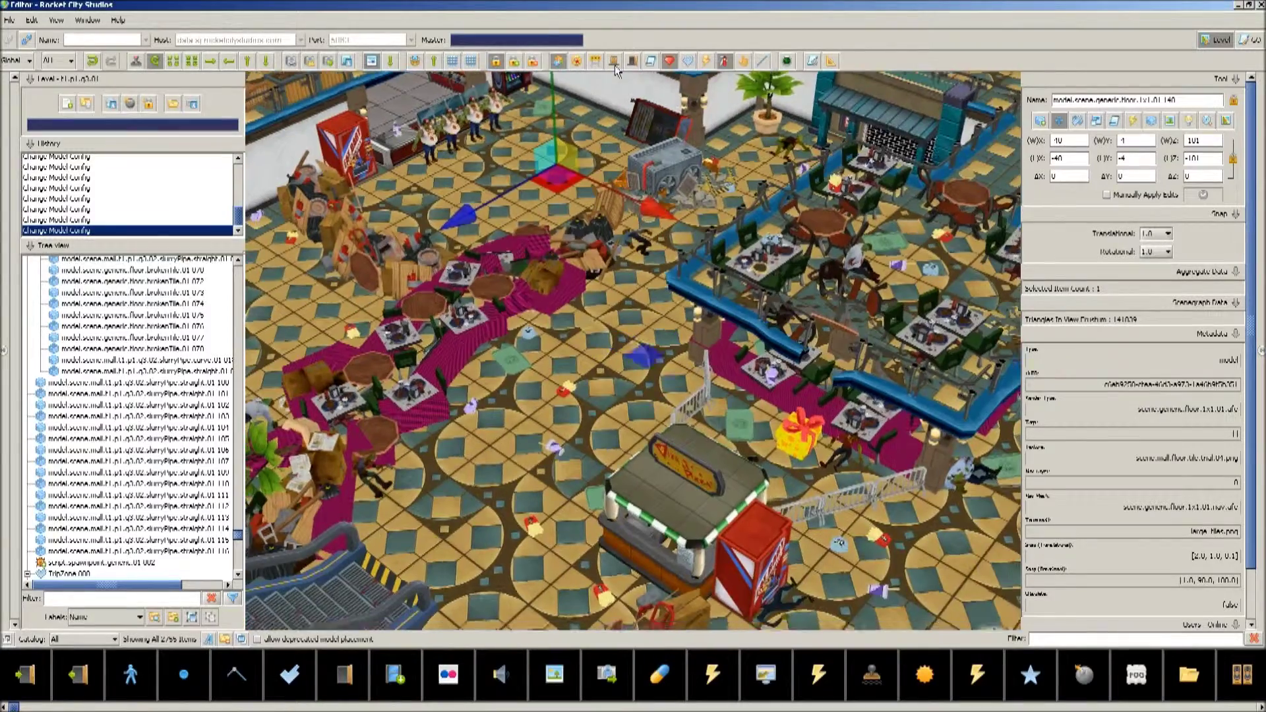
{"action": "key", "text": "s"}
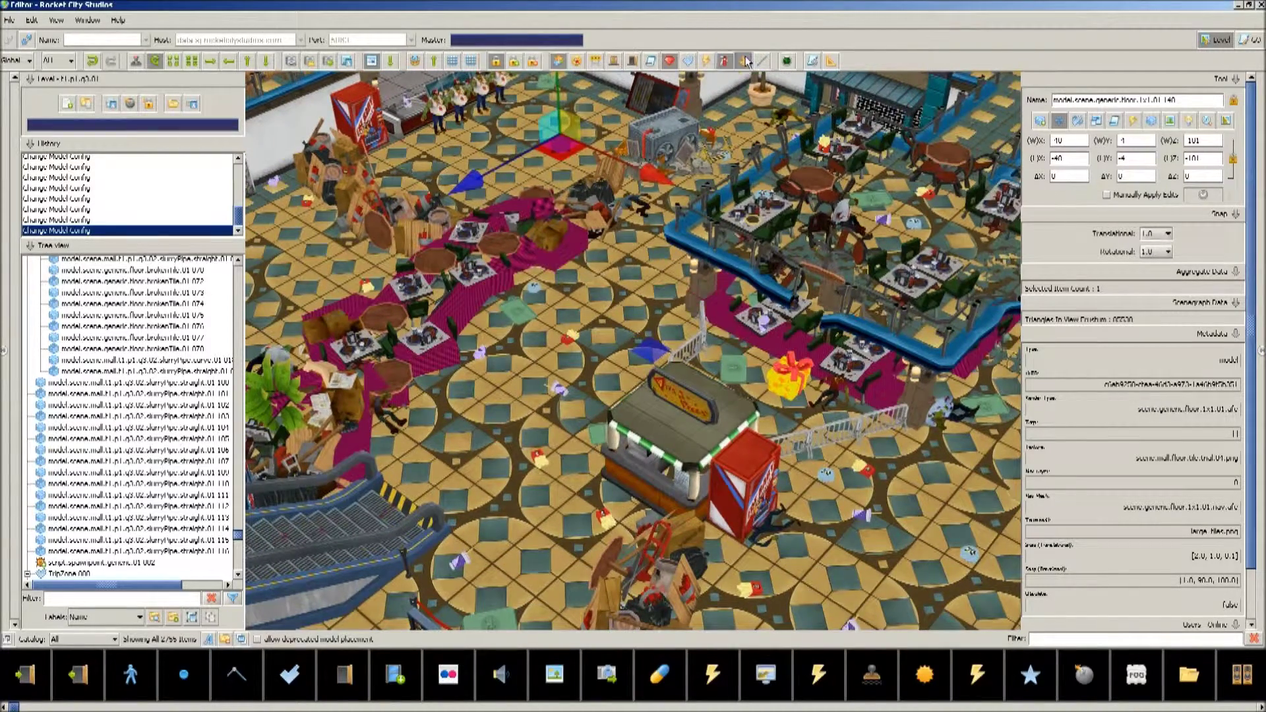
{"action": "left_click", "coordinate": [743, 61]}
{"action": "key", "text": "w"}
{"action": "key", "text": "a"}
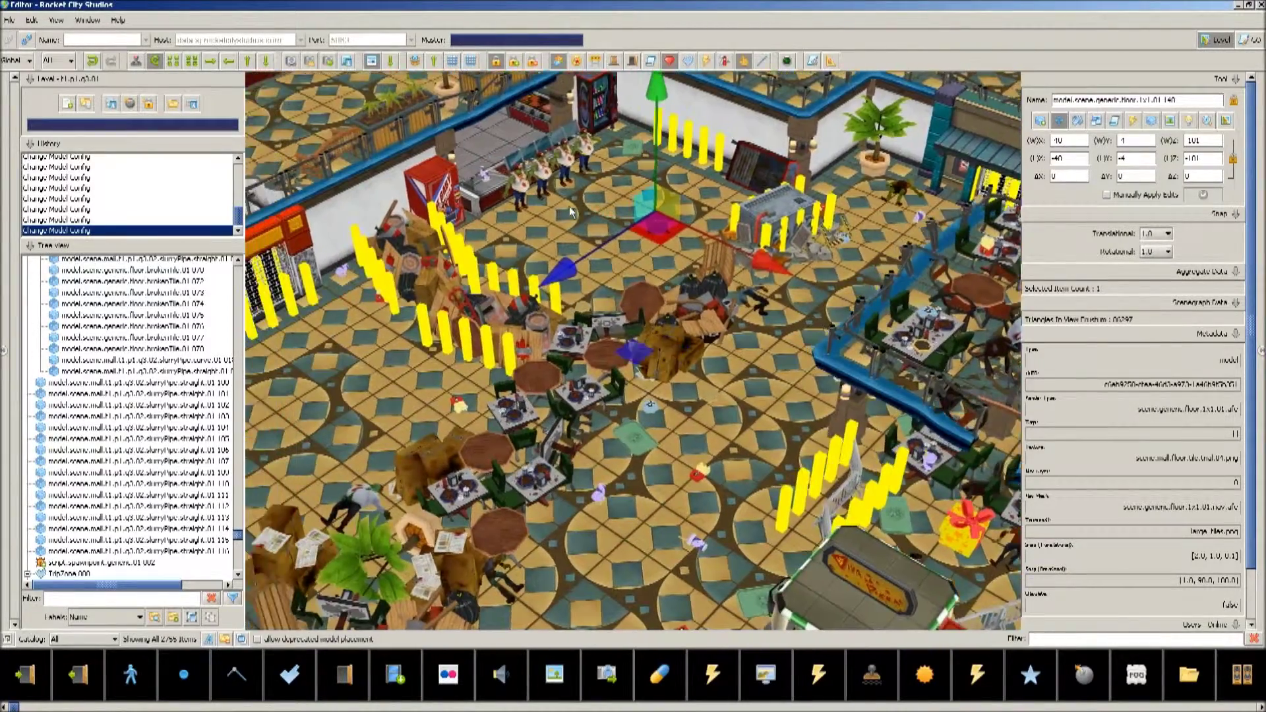
Select the interactive storefront door behind the yellow dynamic obstructions at the orange-framed shop.
{"action": "scroll", "coordinate": [540, 408], "scroll_direction": "up", "scroll_amount": 5}
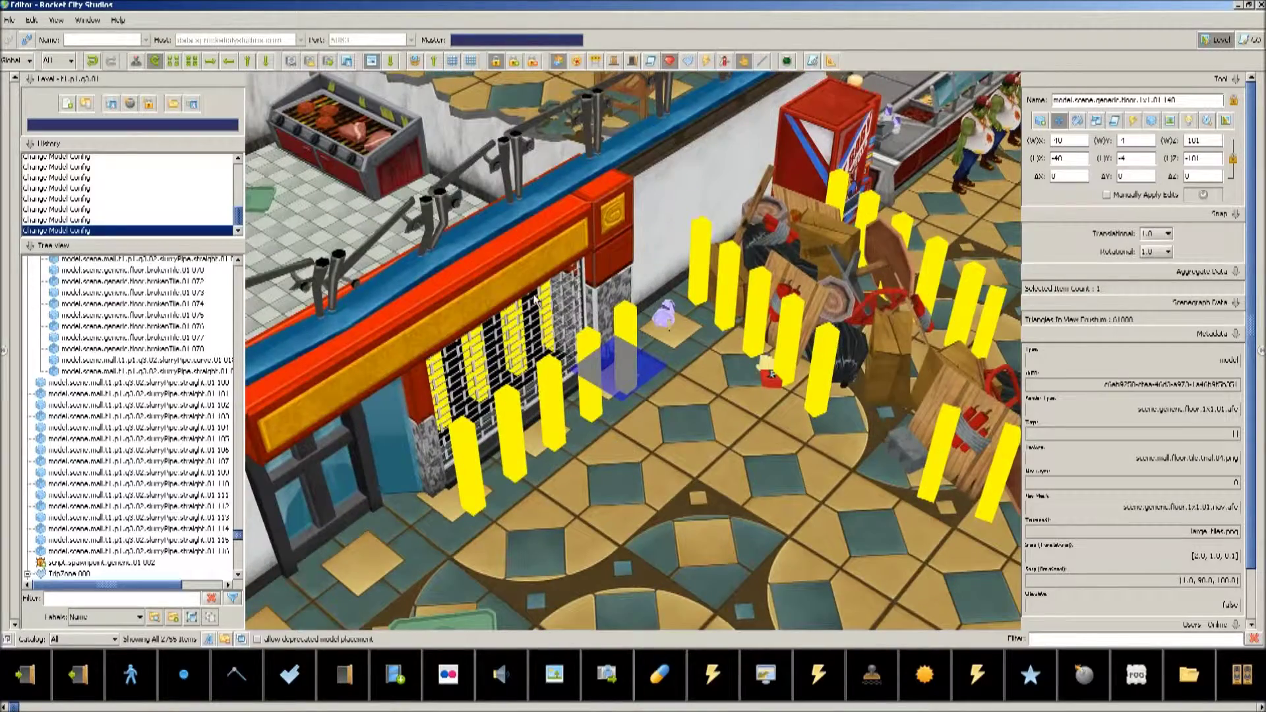
{"action": "key", "text": "d"}
{"action": "key", "text": "w"}
{"action": "key", "text": "a"}
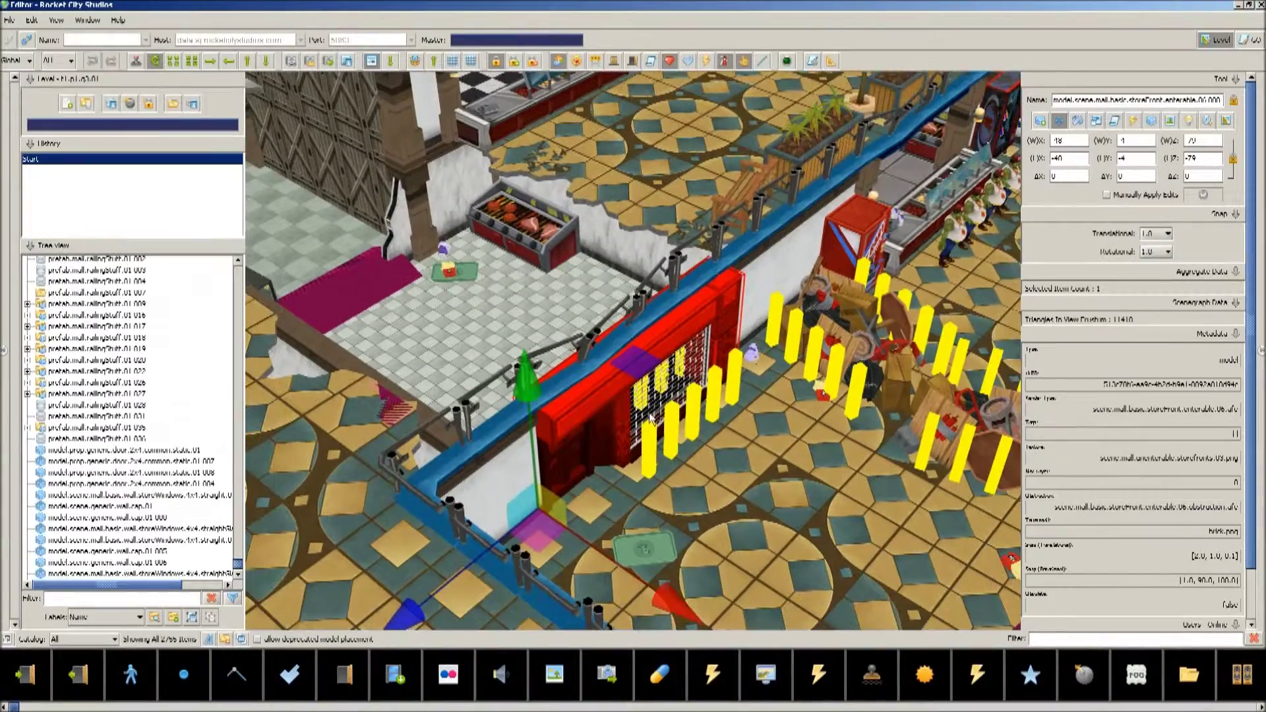
{"action": "left_click", "coordinate": [678, 420]}
{"action": "key", "text": "d"}
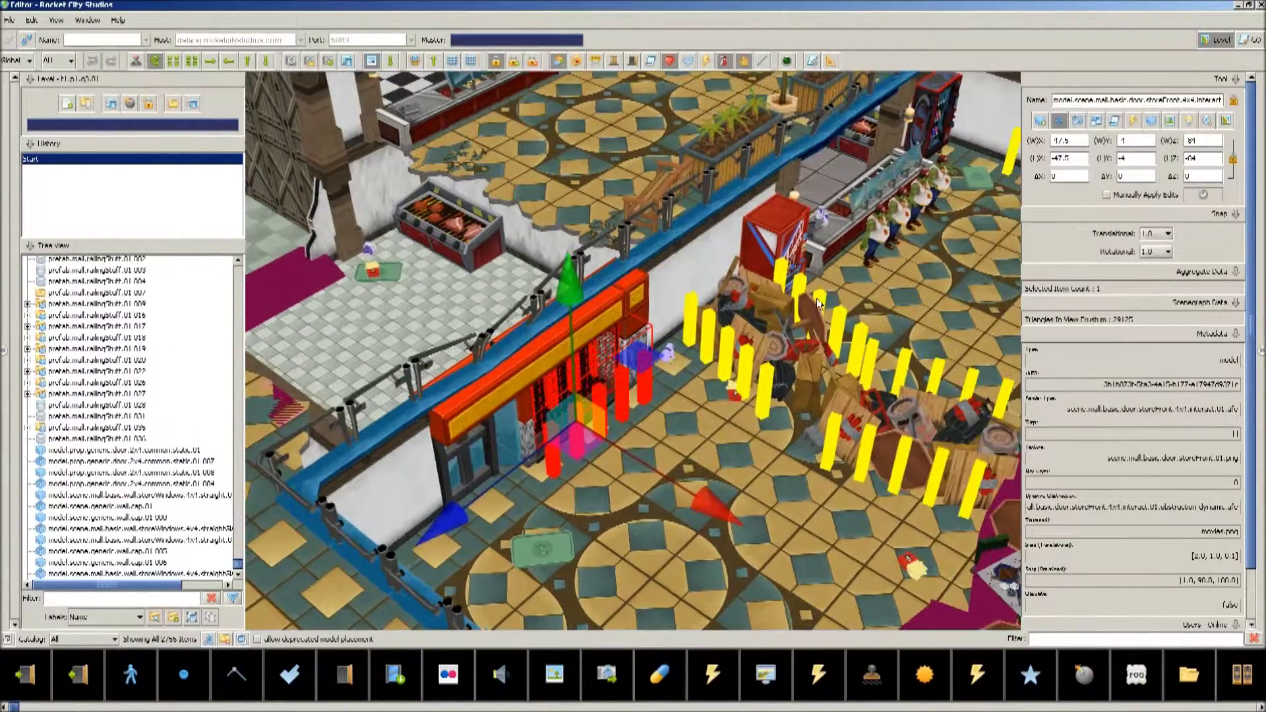
Focus on the dynamic obstructions along the white wall and select the floor tile in front of the zombies.
{"action": "key", "text": "w"}
{"action": "key", "text": "s"}
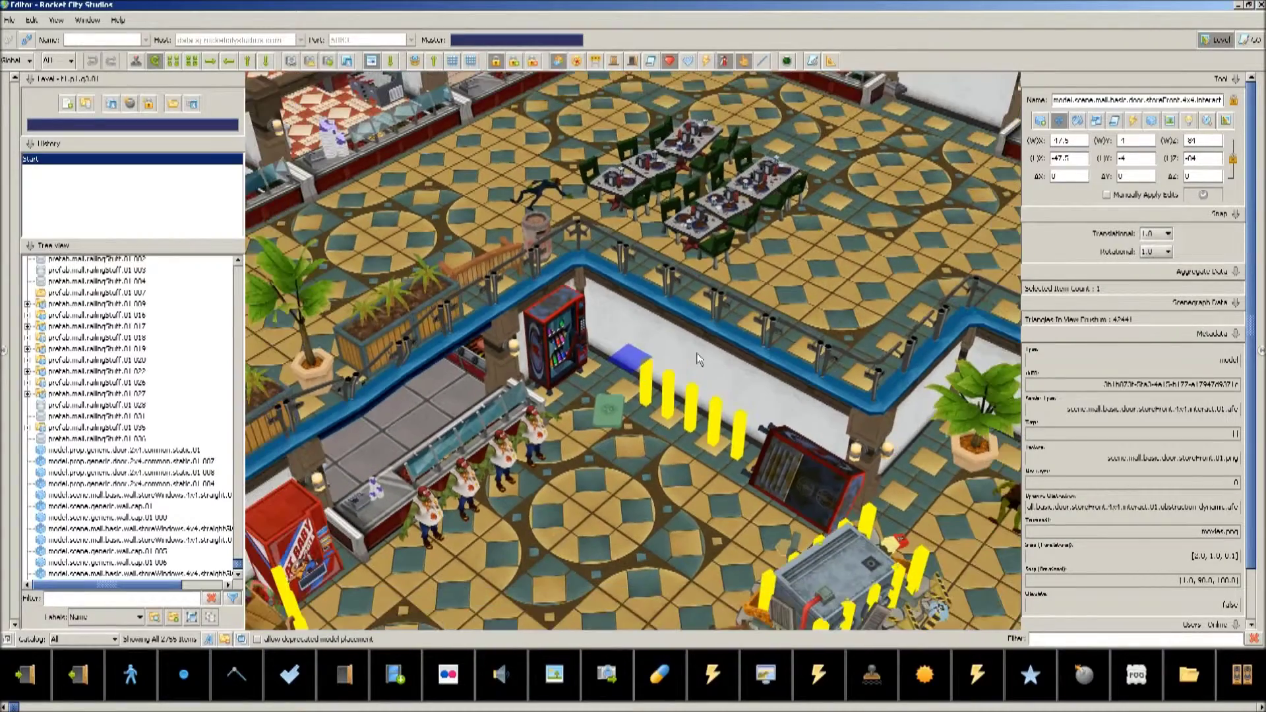
{"action": "left_click", "coordinate": [700, 358]}
{"action": "left_click", "coordinate": [582, 514]}
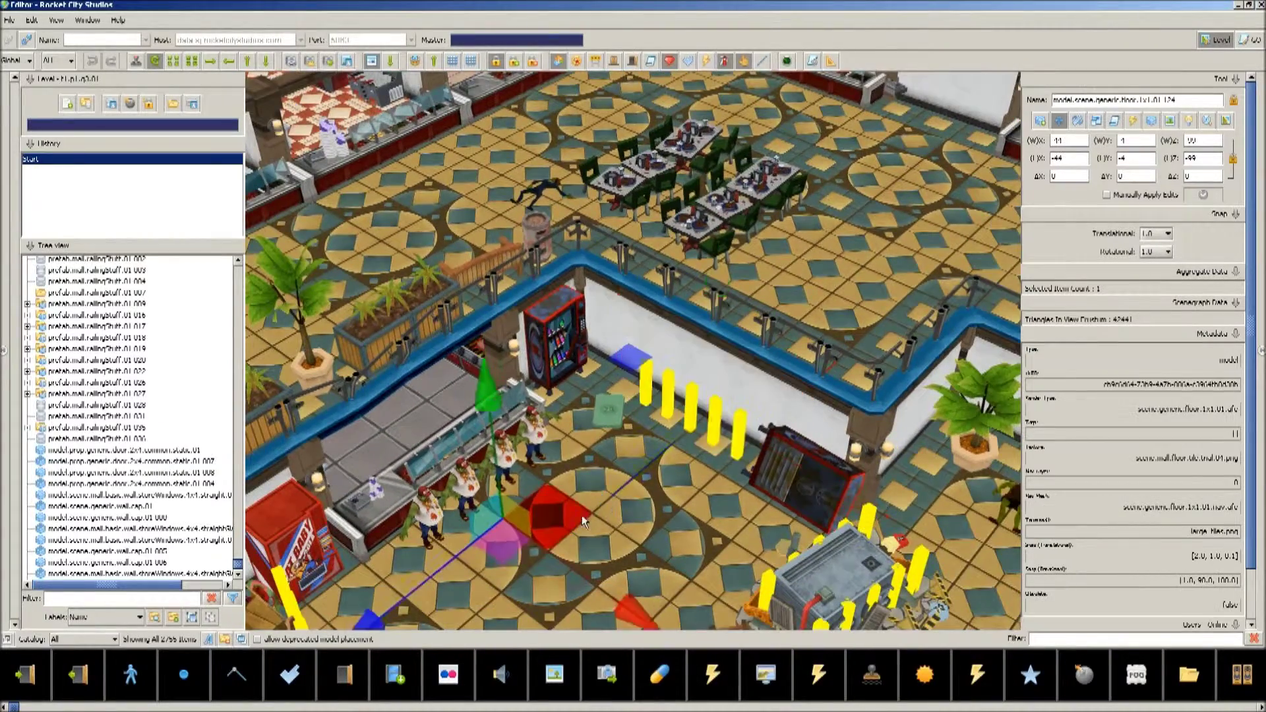
Switch the level display to wireframe and examine the entire mall from a distance.
{"action": "key", "text": "s"}
{"action": "key", "text": "a"}
{"action": "key", "text": "a"}
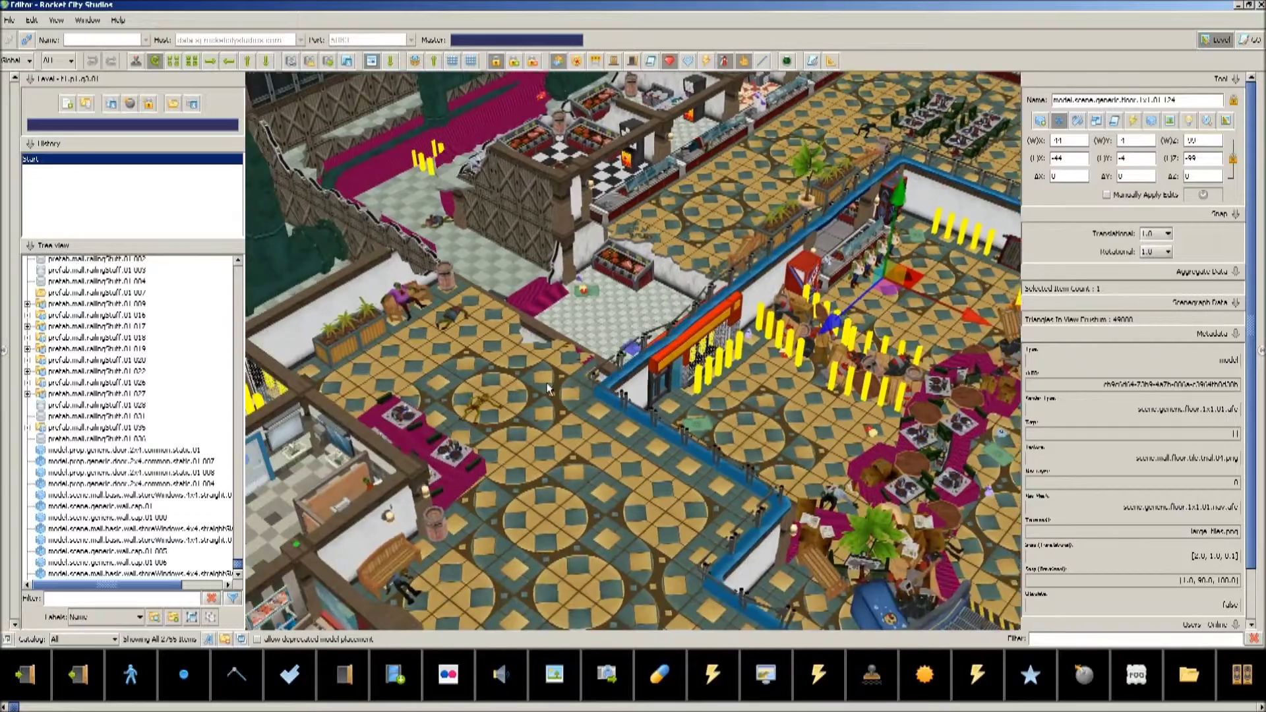
{"action": "left_click", "coordinate": [759, 62]}
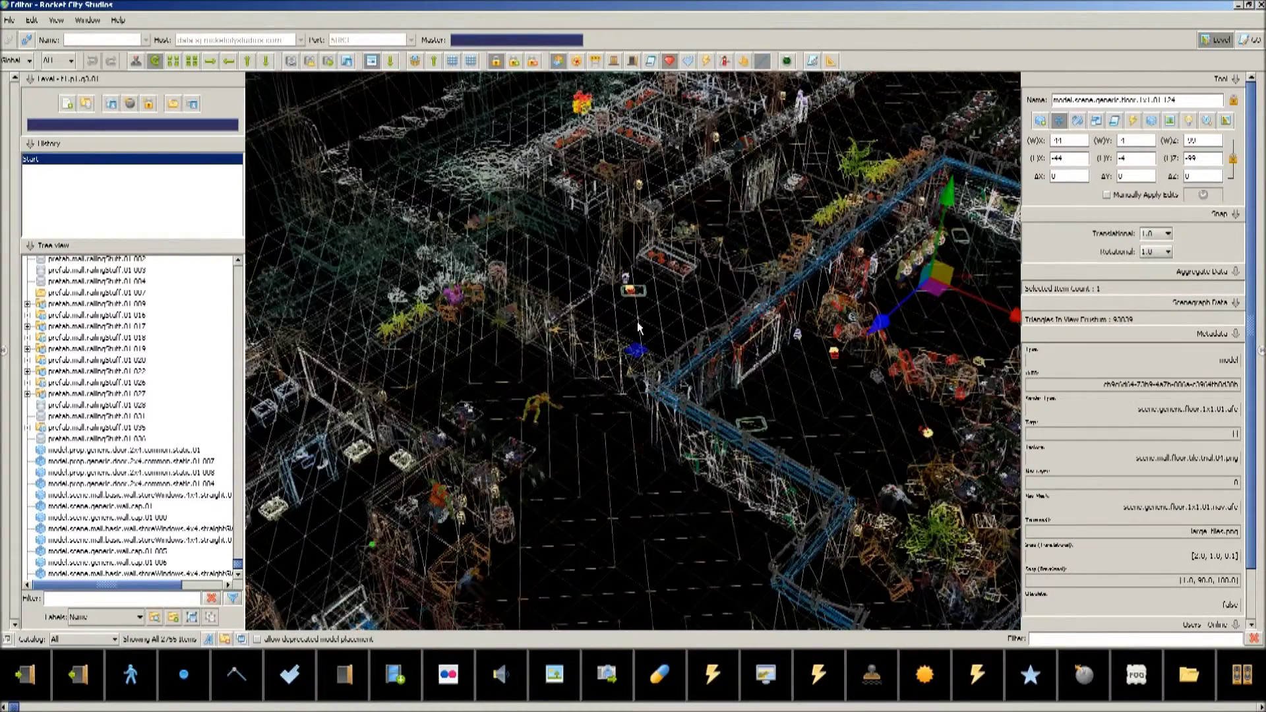
{"action": "right_click_drag", "start_coordinate": [638, 328], "coordinate": [508, 350]}
{"action": "key", "text": "s"}
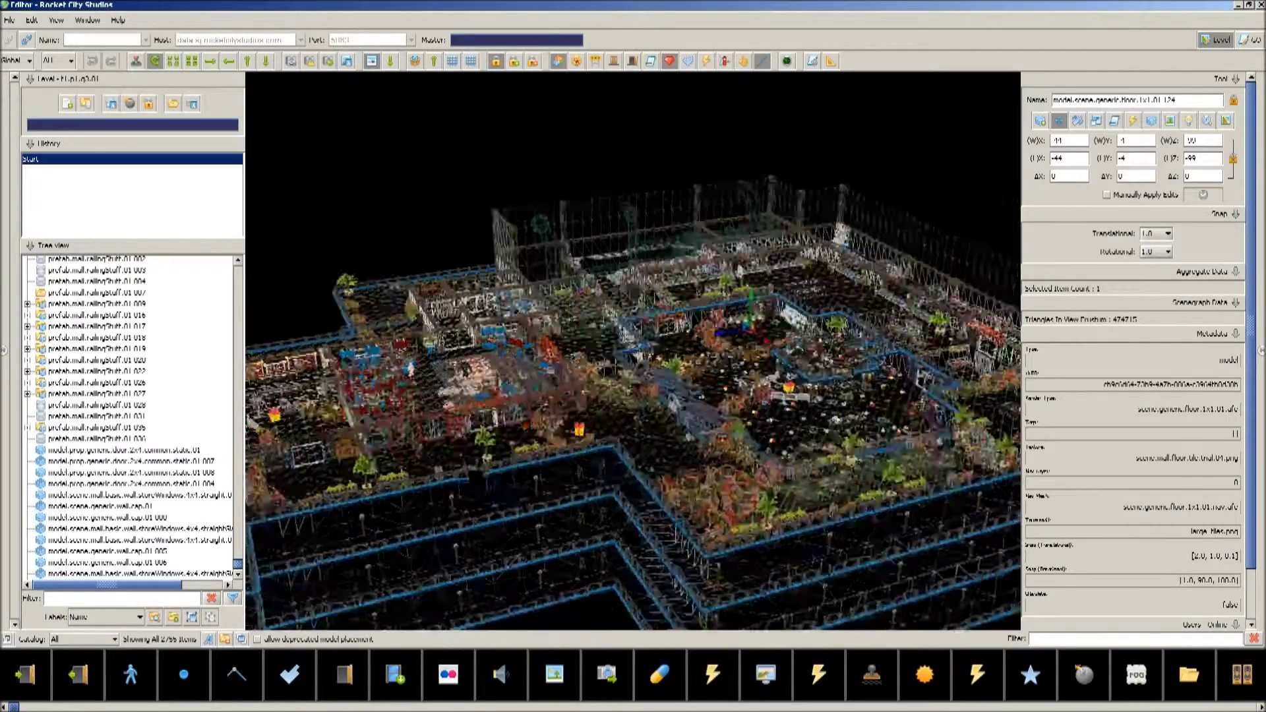
Select a broken railing section on the mall's lower tier in wireframe and focus the view on it.
{"action": "right_click_drag", "start_coordinate": [686, 383], "coordinate": [730, 396]}
{"action": "right_click_drag", "start_coordinate": [593, 460], "coordinate": [567, 449]}
{"action": "left_click", "coordinate": [556, 519]}
{"action": "key", "text": "f"}
{"action": "scroll", "coordinate": [631, 477], "scroll_direction": "down", "scroll_amount": 5}
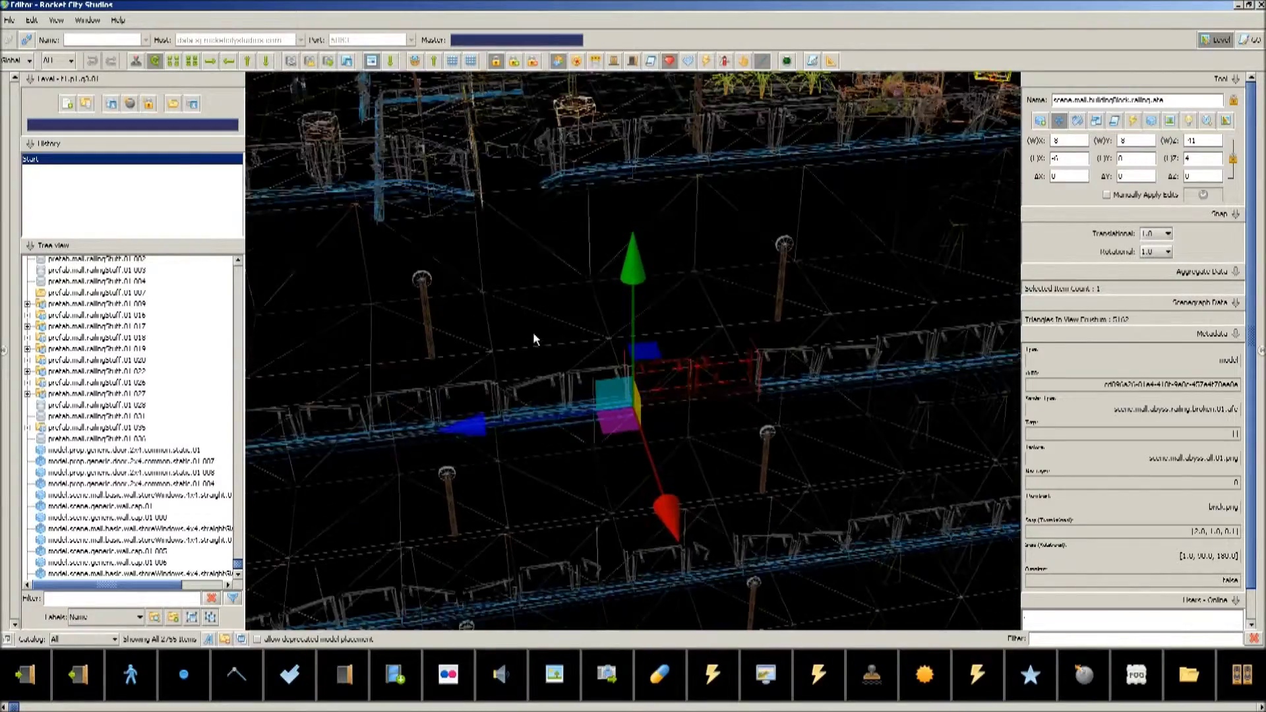
Go to the storefronts above the railing and turn off the wireframe display.
{"action": "key", "text": "w"}
{"action": "key", "text": "a"}
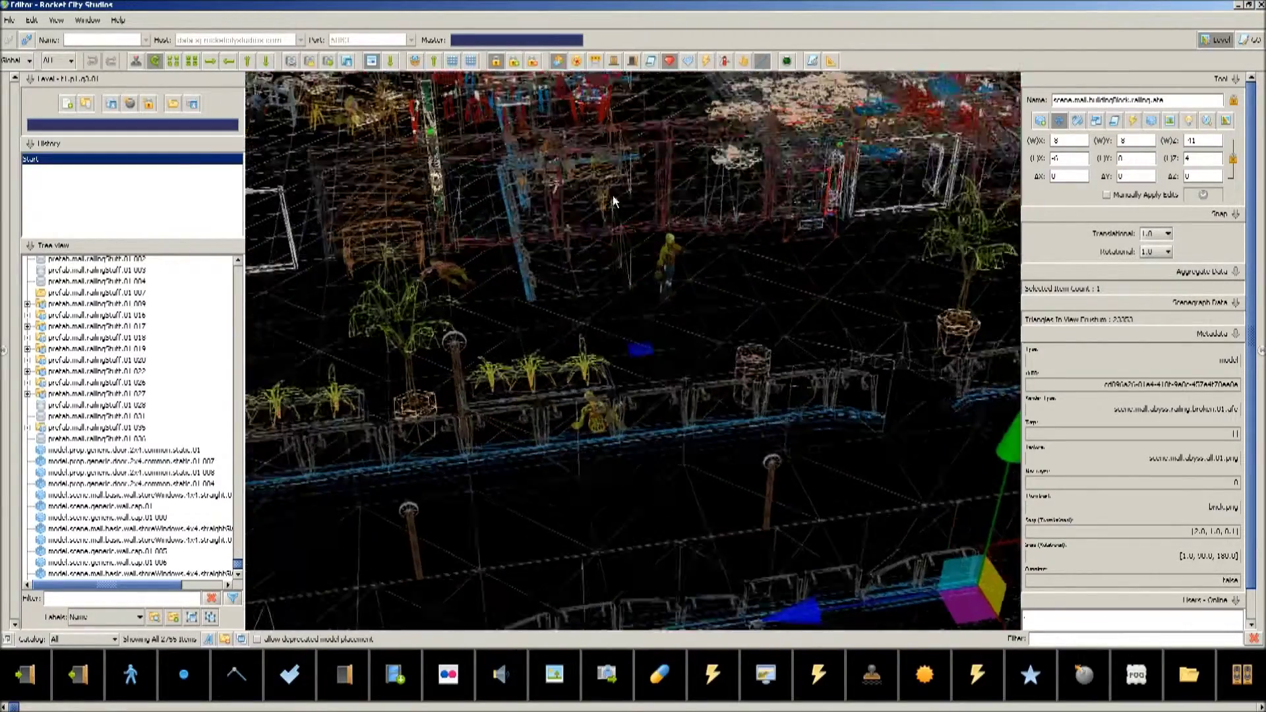
{"action": "key", "text": "w"}
{"action": "key", "text": "a"}
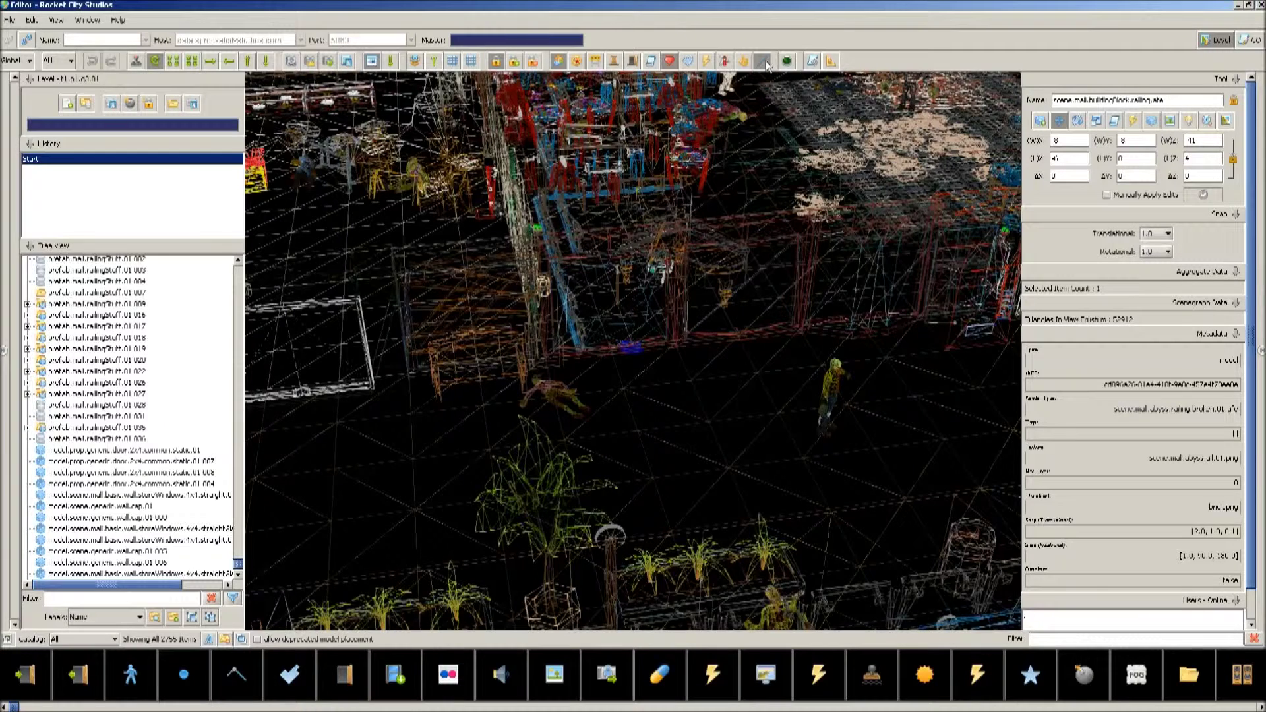
{"action": "left_click", "coordinate": [764, 61]}
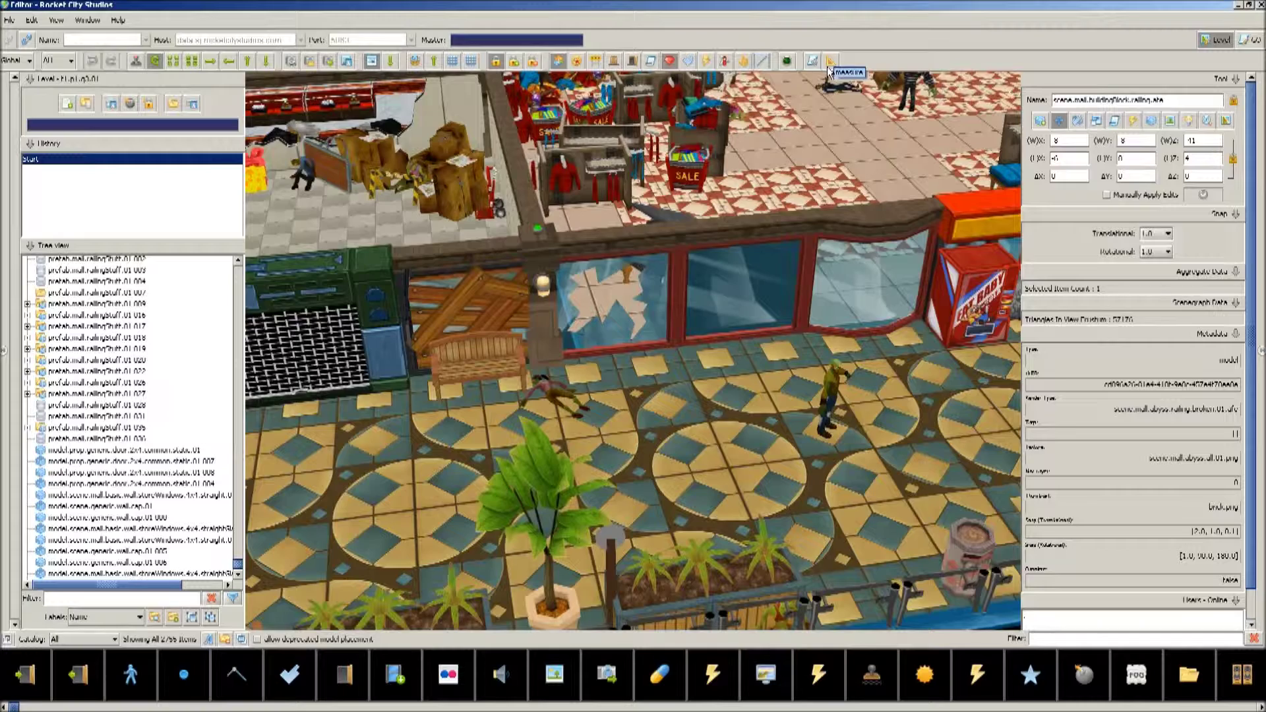
Measure a distance across the patterned floor between the standing zombie and the potted plant.
{"action": "left_click", "coordinate": [830, 68]}
{"action": "left_click_drag", "start_coordinate": [790, 396], "coordinate": [576, 471]}
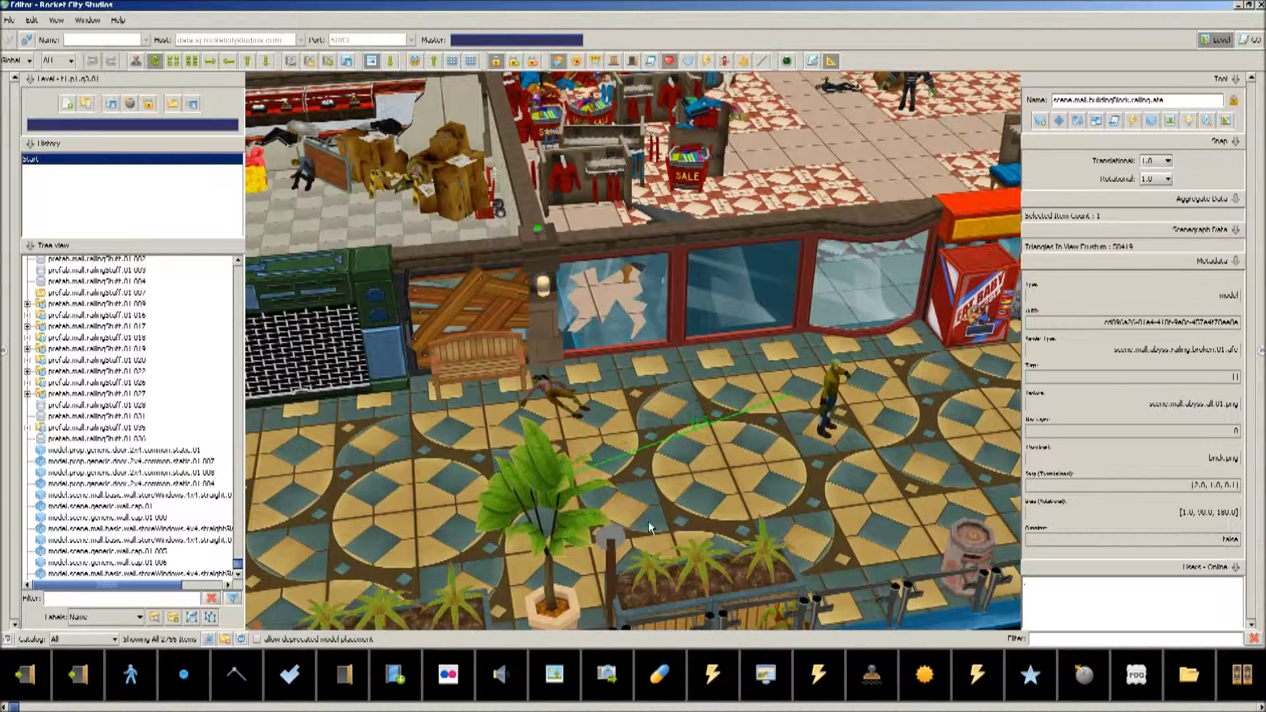
{"action": "left_click_drag", "start_coordinate": [586, 523], "coordinate": [584, 521]}
Filter the catalog by "mall" and place a grand piano on the patterned floor beside the standing zombie.
{"action": "left_click", "coordinate": [1041, 125]}
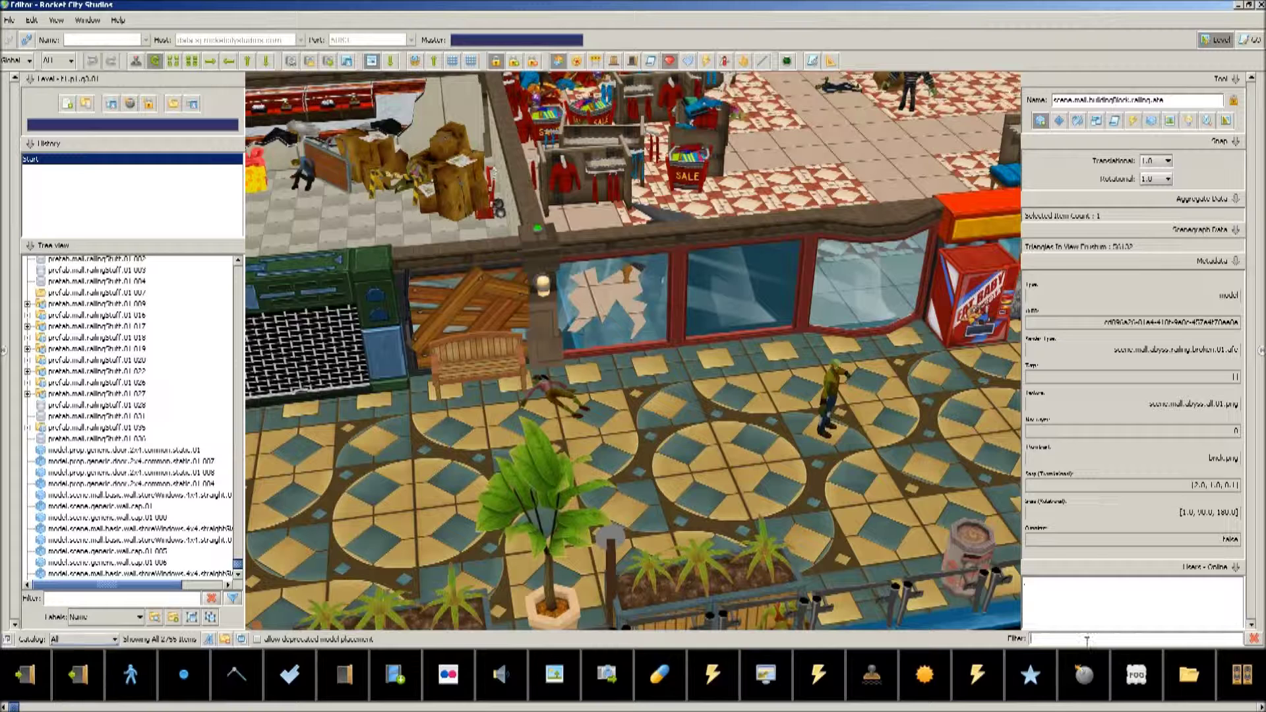
{"action": "type", "text": "mall"}
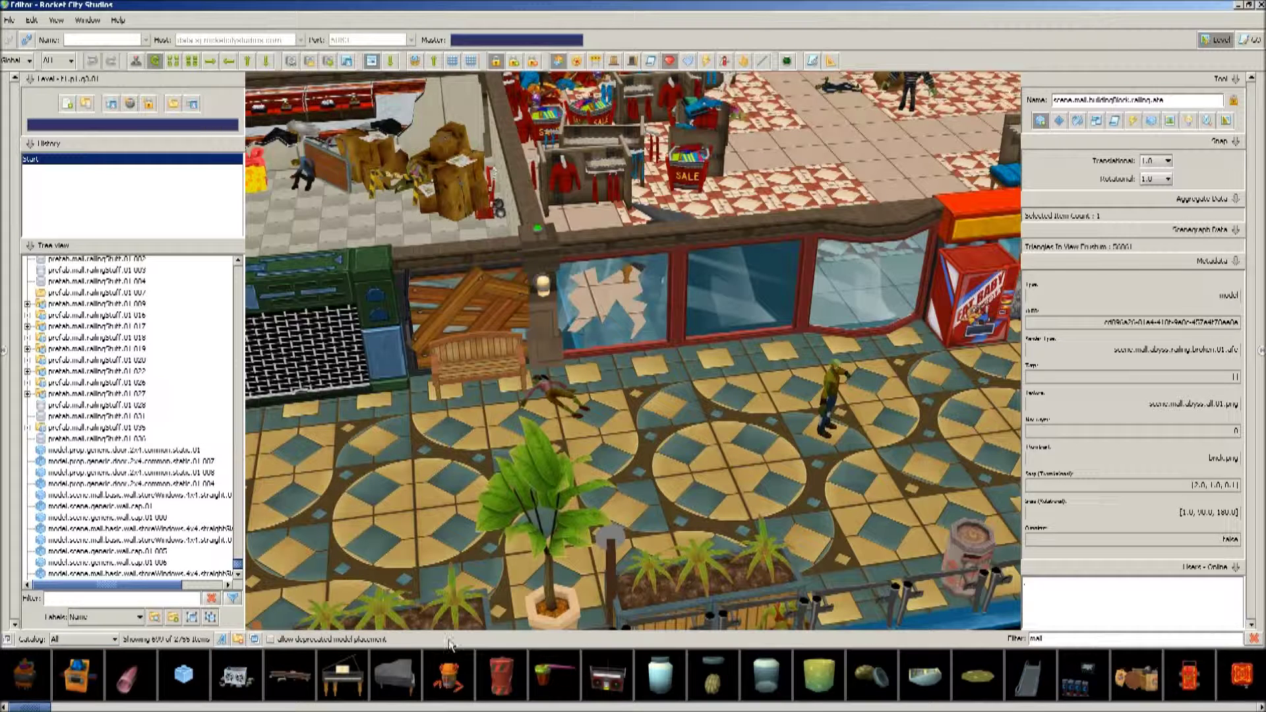
{"action": "left_click", "coordinate": [332, 684]}
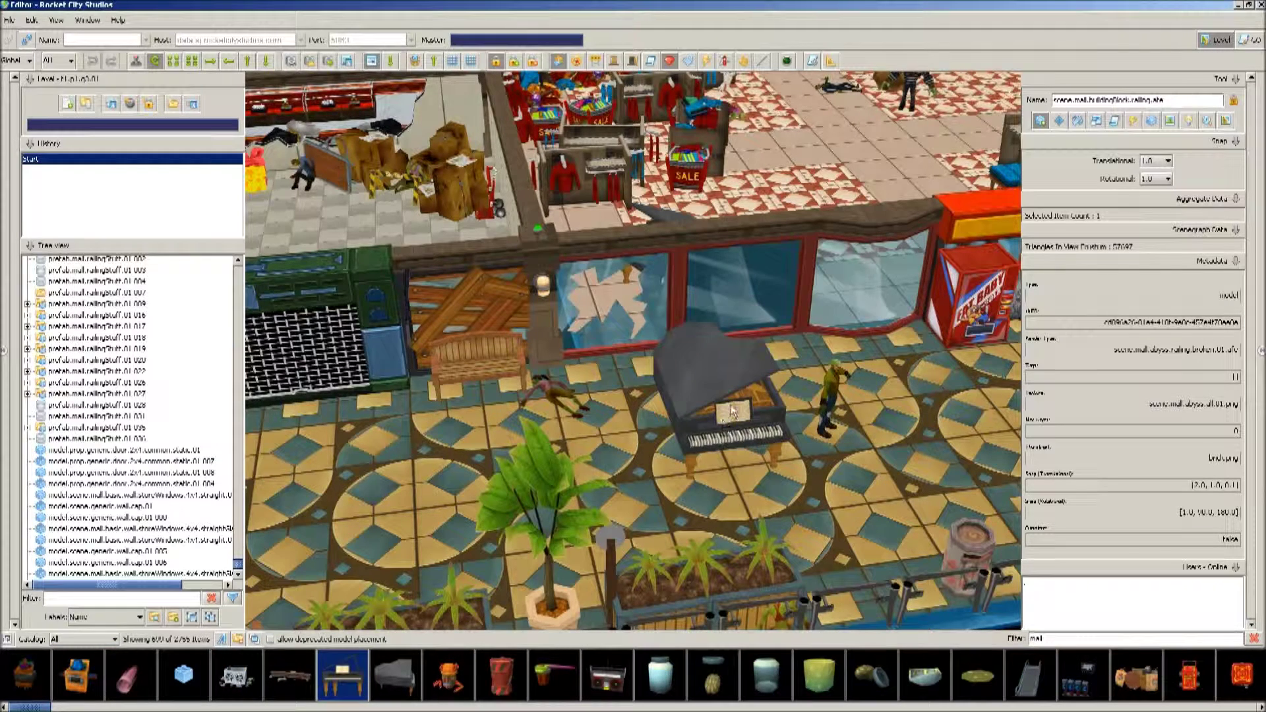
{"action": "left_click", "coordinate": [725, 422]}
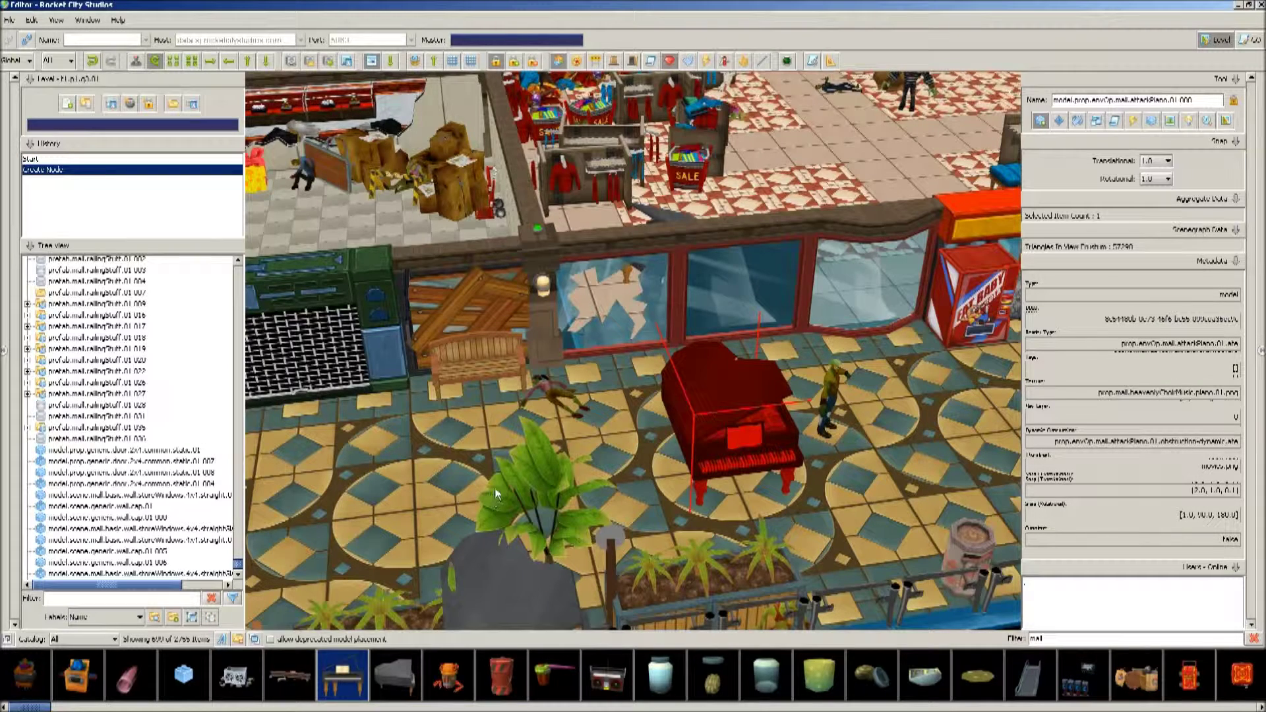
Delete the placed piano and select the floor tile next to the standing zombie for moving.
{"action": "left_click", "coordinate": [1063, 122]}
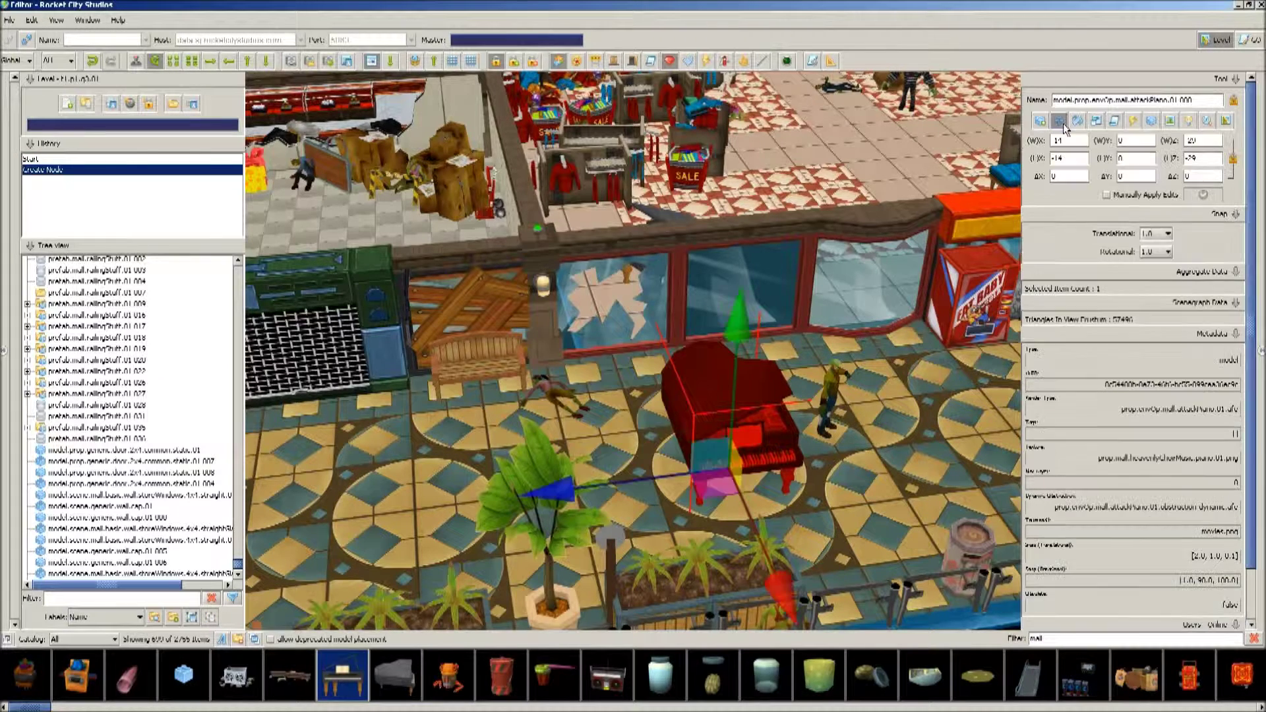
{"action": "key", "text": "Delete"}
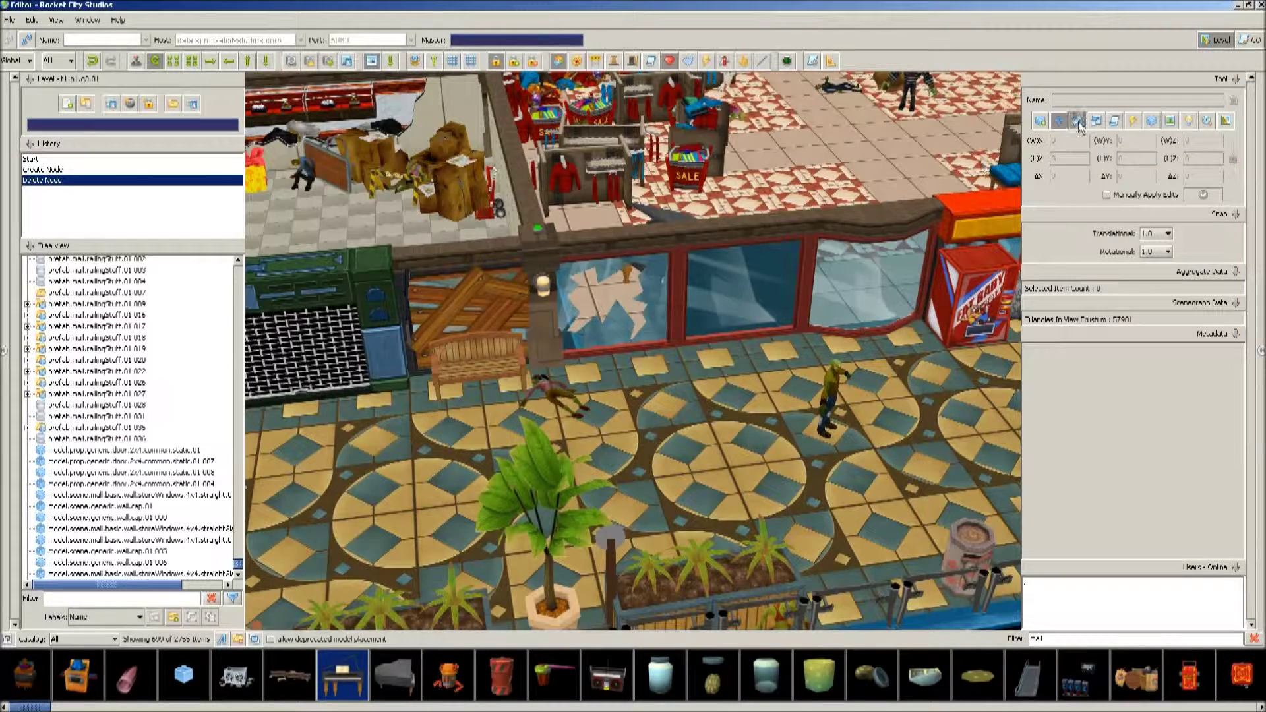
{"action": "left_click", "coordinate": [802, 405]}
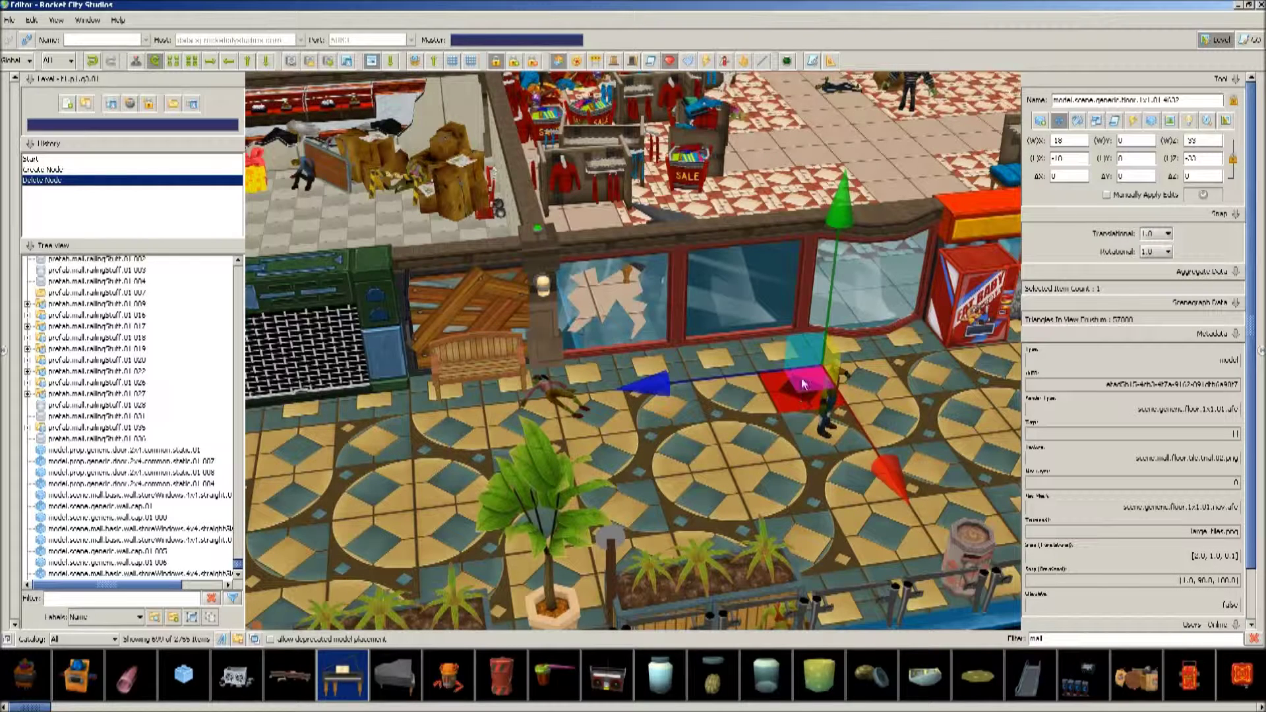
Examine the selected tile's 1.0 translational snap and position fields, and bring up its rotation controls.
{"action": "left_click", "coordinate": [1155, 233]}
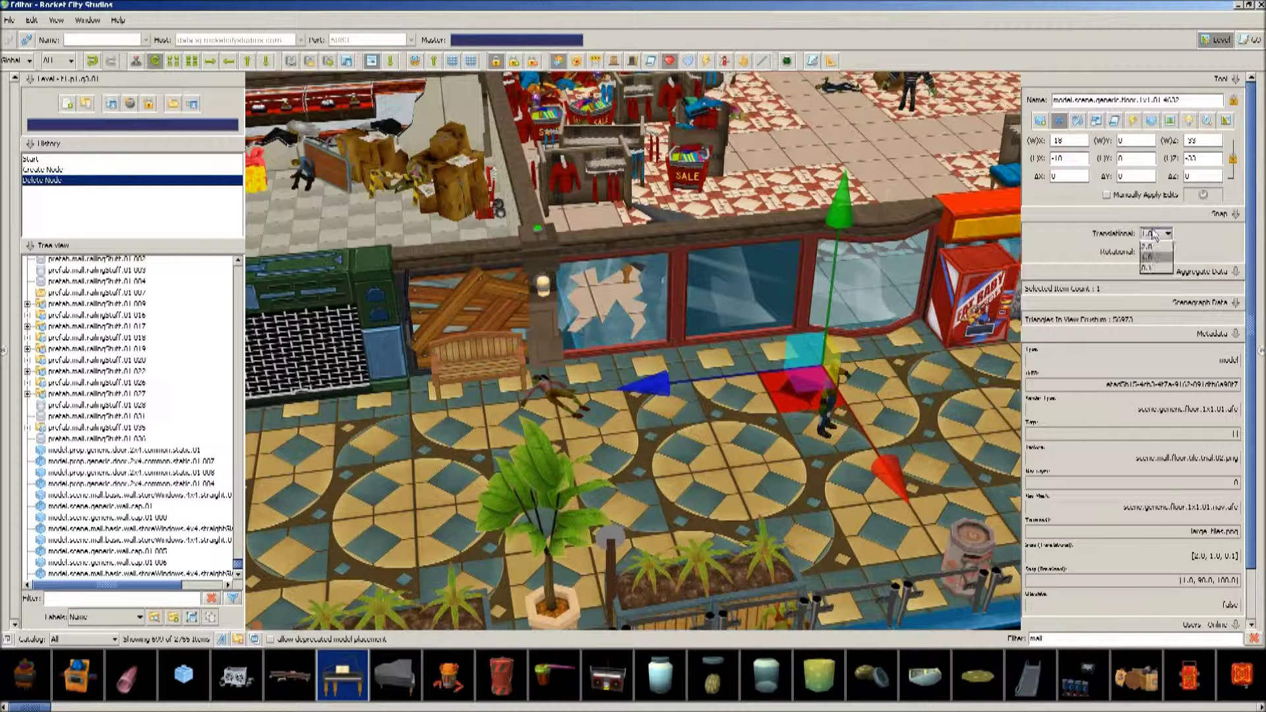
{"action": "left_click", "coordinate": [1148, 257]}
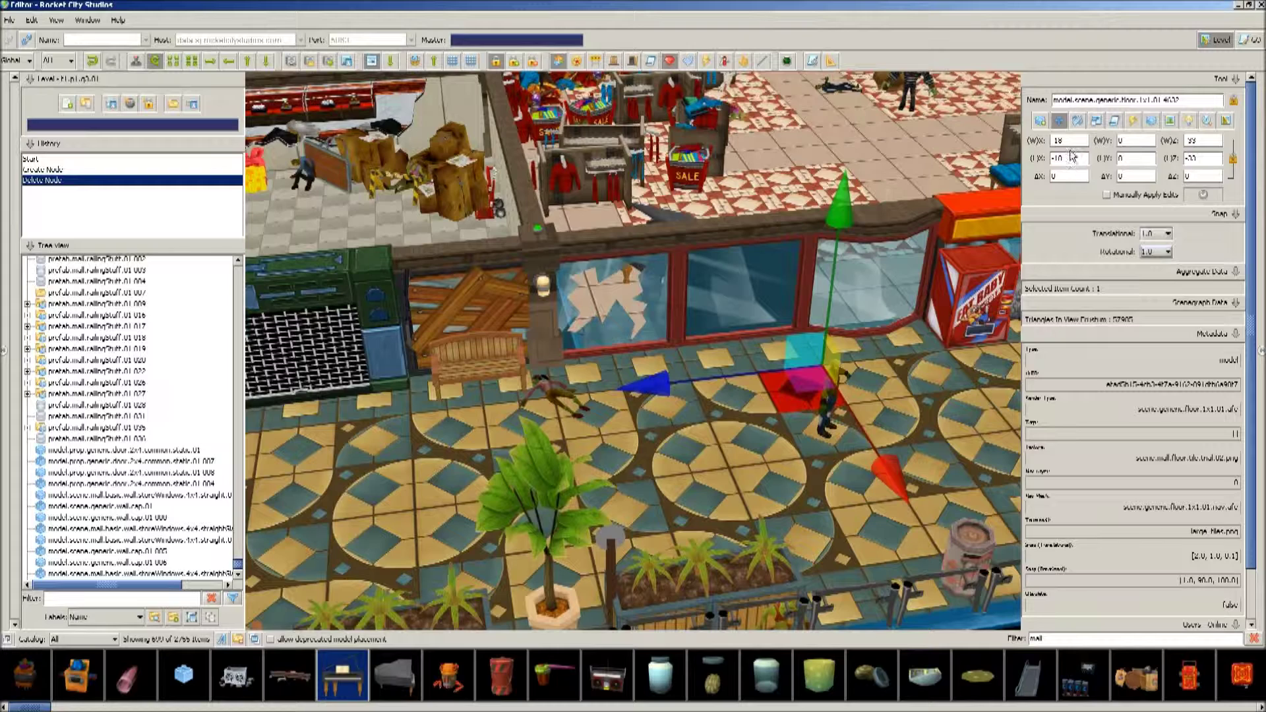
{"action": "left_click", "coordinate": [1073, 160]}
{"action": "left_click", "coordinate": [1109, 196]}
{"action": "type", "text": "90"}
{"action": "left_click_drag", "start_coordinate": [1206, 176], "coordinate": [1074, 177]}
{"action": "key", "text": "BackSpace"}
{"action": "key", "text": "BackSpace"}
{"action": "left_click", "coordinate": [1078, 121]}
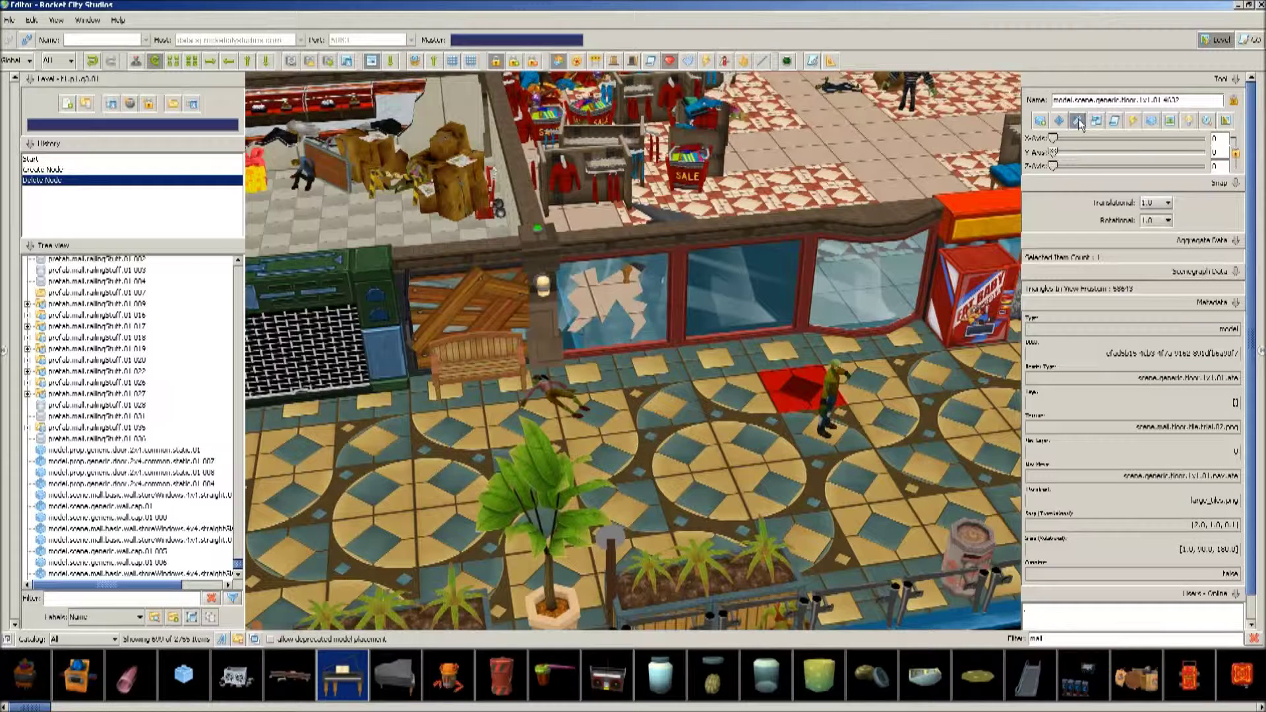
{"action": "mouse_move", "coordinate": [1053, 138]}
{"action": "left_mouse_down"}
{"action": "mouse_move", "coordinate": [1077, 137]}
{"action": "mouse_move", "coordinate": [1053, 138]}
{"action": "left_mouse_up"}
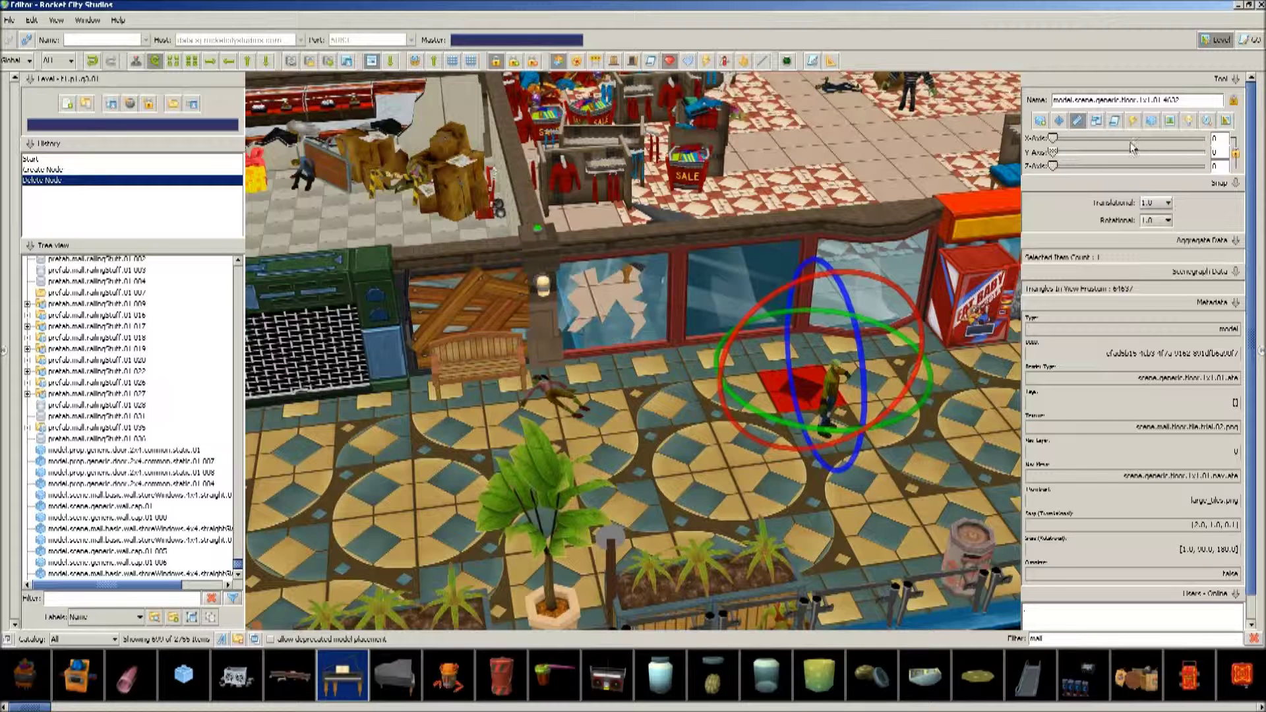
Scale the floor tile uniformly to about 3.27 and reset its scale to 1.
{"action": "left_click", "coordinate": [1097, 122]}
{"action": "left_click", "coordinate": [373, 61]}
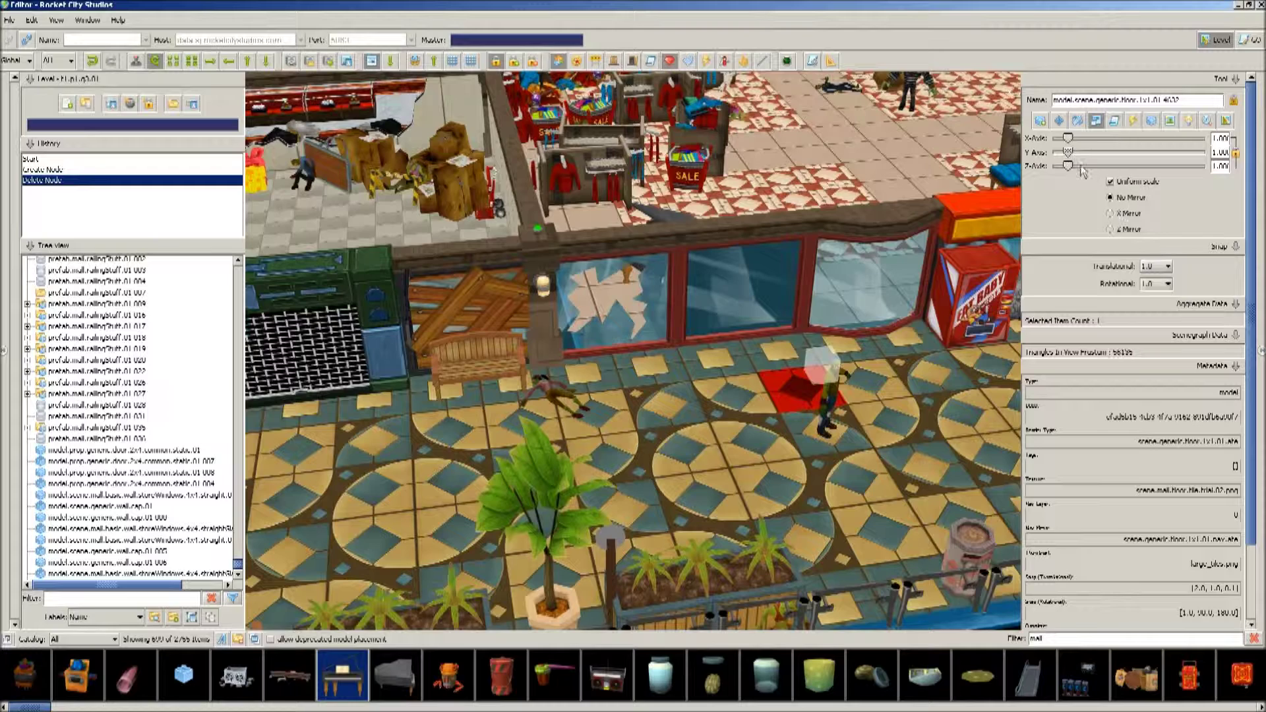
{"action": "left_click_drag", "start_coordinate": [1070, 139], "coordinate": [1103, 149]}
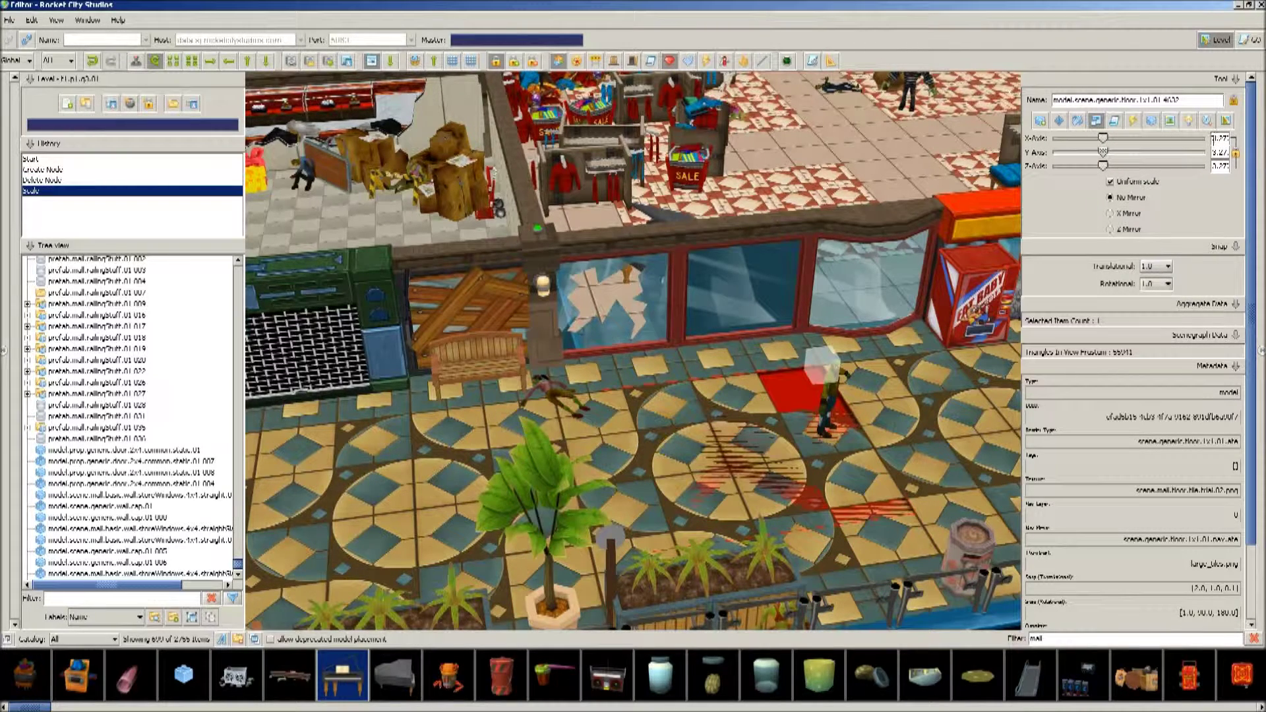
{"action": "type", "text": "1"}
{"action": "key", "text": "Return"}
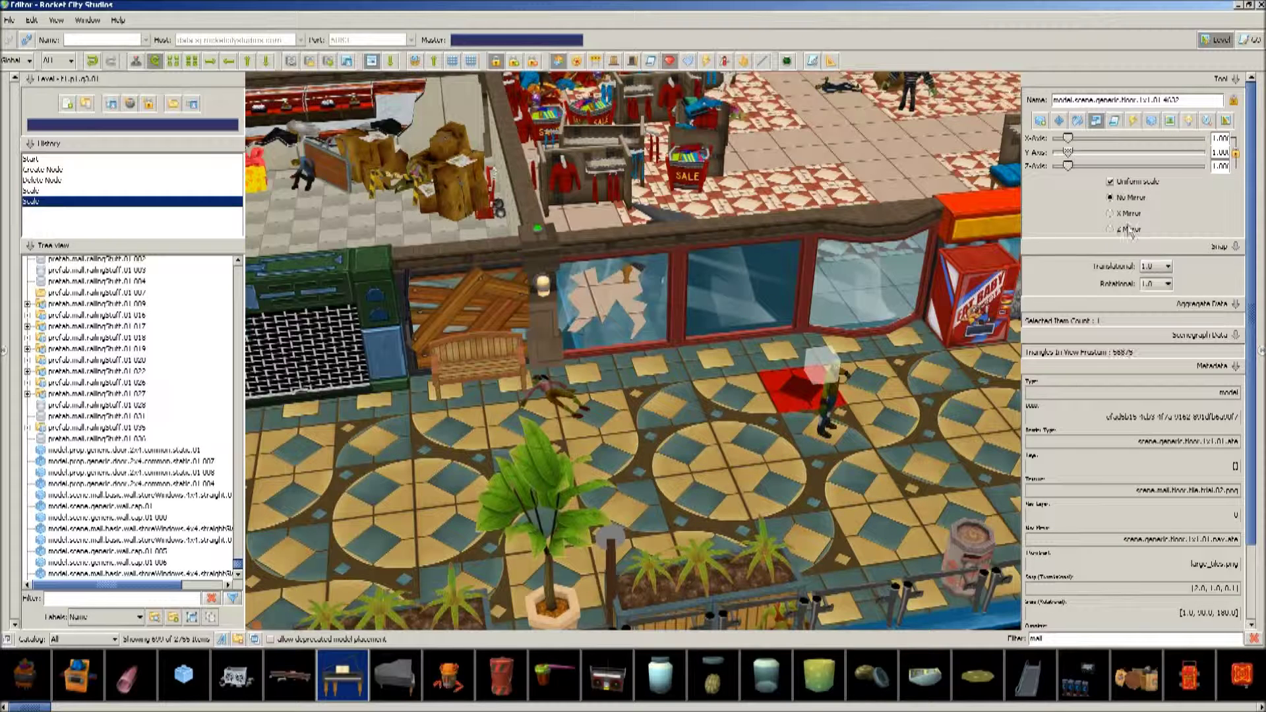
Show the script parameters of the interactive storefront door under the orange sign.
{"action": "left_click", "coordinate": [1114, 121]}
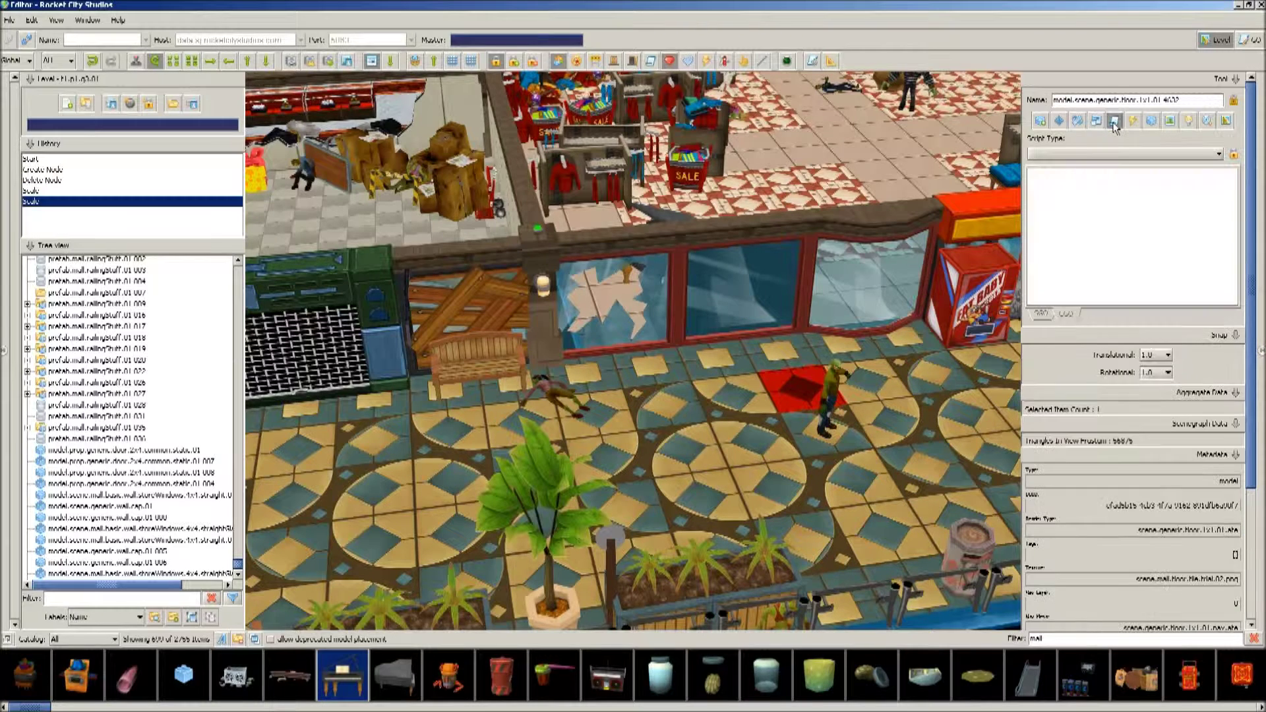
{"action": "left_click", "coordinate": [763, 297]}
{"action": "scroll", "coordinate": [762, 297], "scroll_direction": "down", "scroll_amount": 3}
{"action": "left_click", "coordinate": [856, 319]}
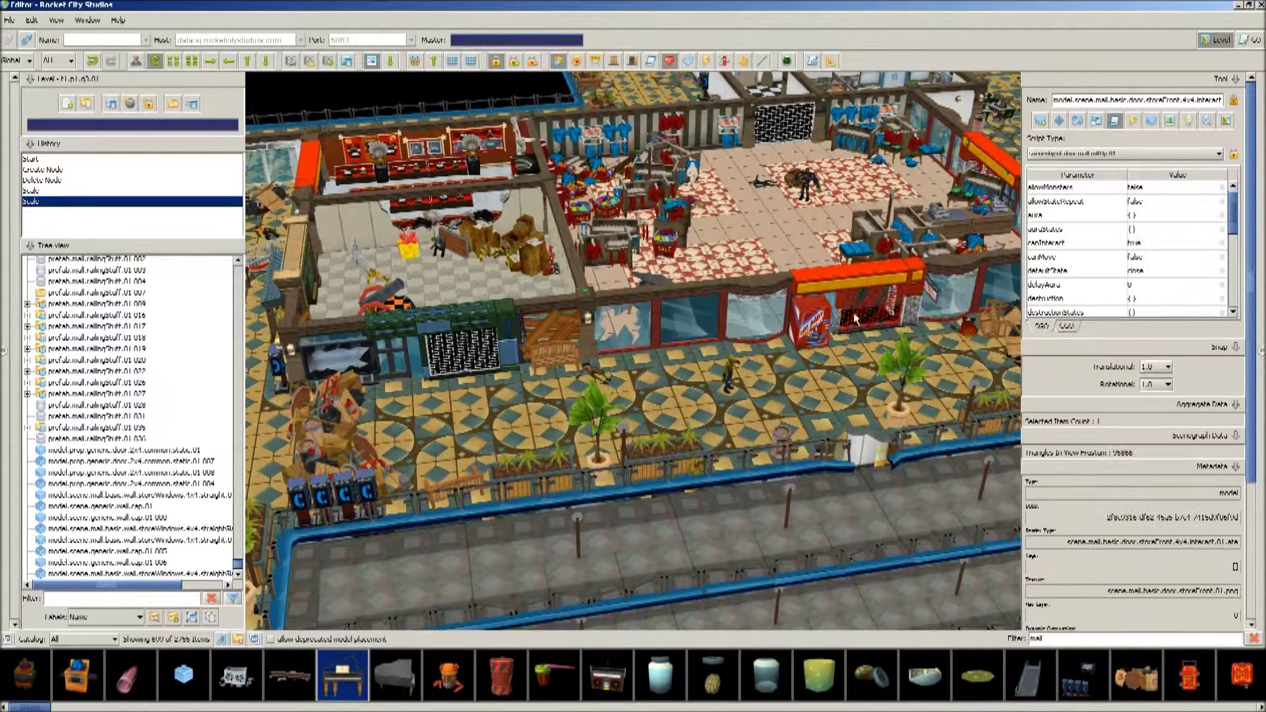
Select the standing zombie and compare its two sets of script parameters.
{"action": "left_click", "coordinate": [728, 374]}
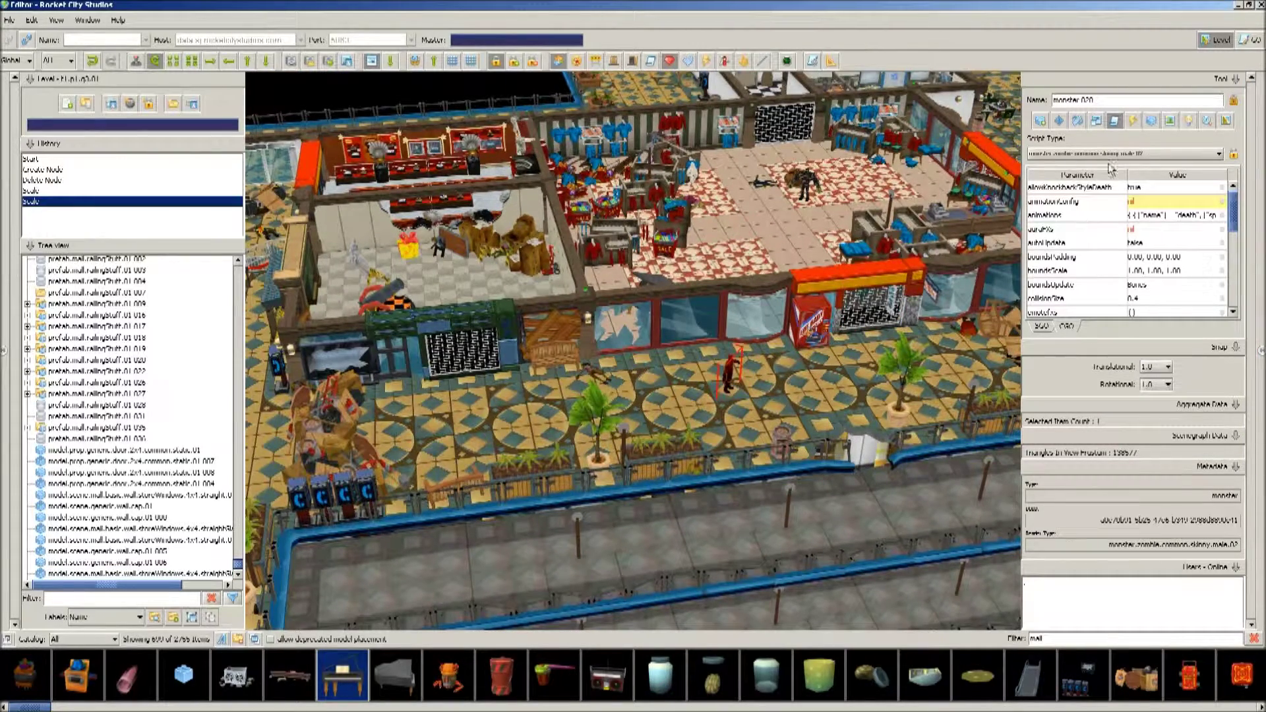
{"action": "left_click", "coordinate": [1039, 326]}
{"action": "left_click", "coordinate": [1068, 327]}
{"action": "left_click", "coordinate": [1042, 326]}
{"action": "left_click", "coordinate": [1062, 324]}
Show the effect attachment settings and select the exploding floor inside the clothing store.
{"action": "left_click", "coordinate": [1132, 121]}
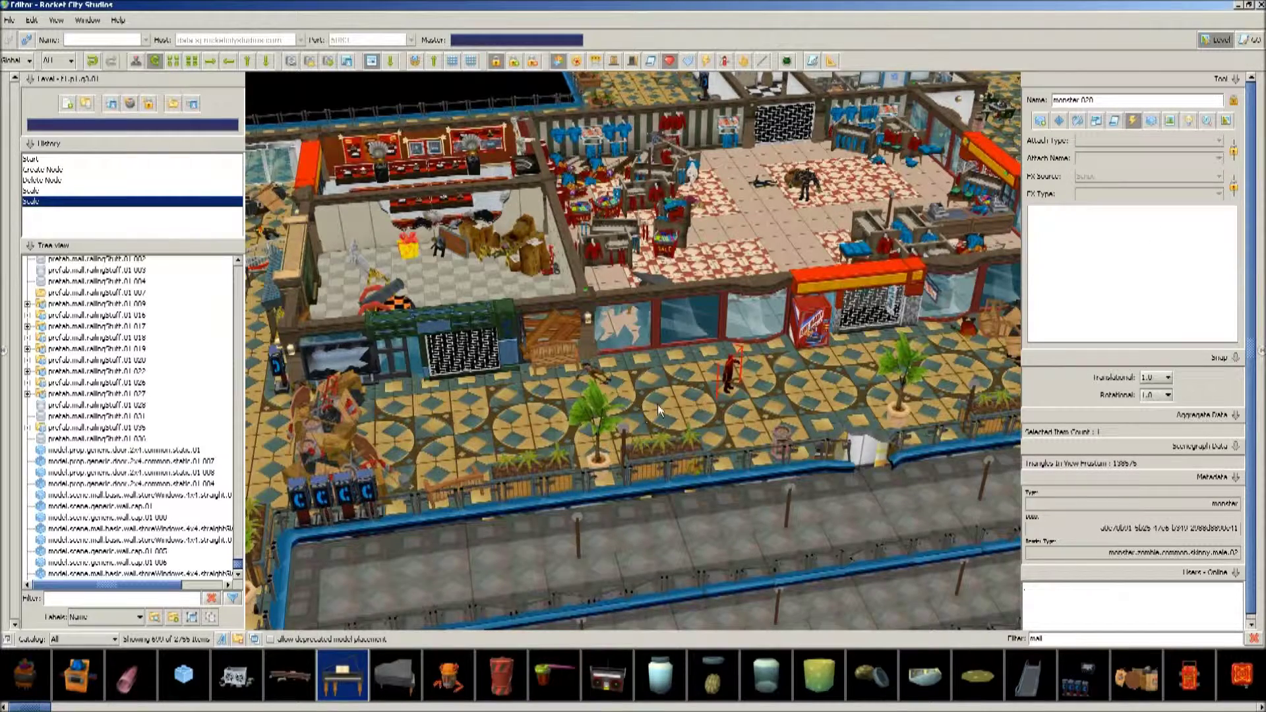
{"action": "middle_click_drag", "start_coordinate": [659, 405], "coordinate": [838, 215]}
{"action": "left_click", "coordinate": [592, 372]}
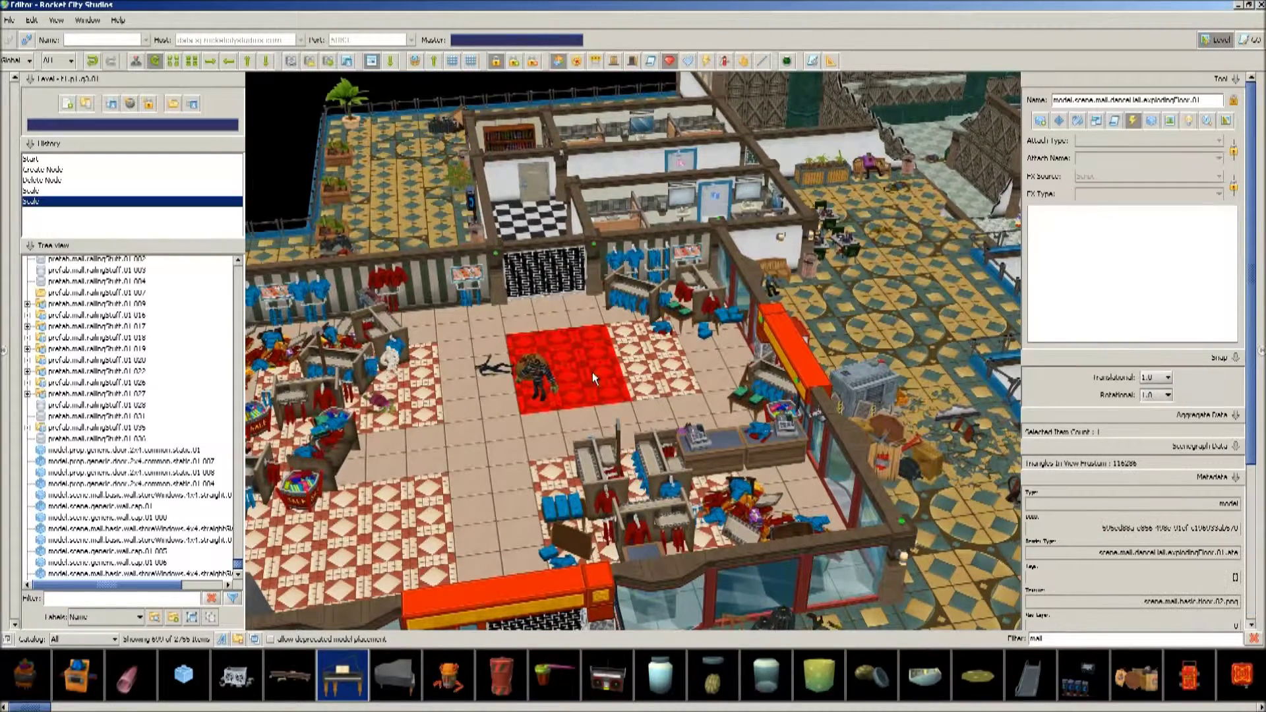
Review the exploding floor's model parameters, including its obstruction, material and nav mesh entries.
{"action": "left_click", "coordinate": [1153, 122]}
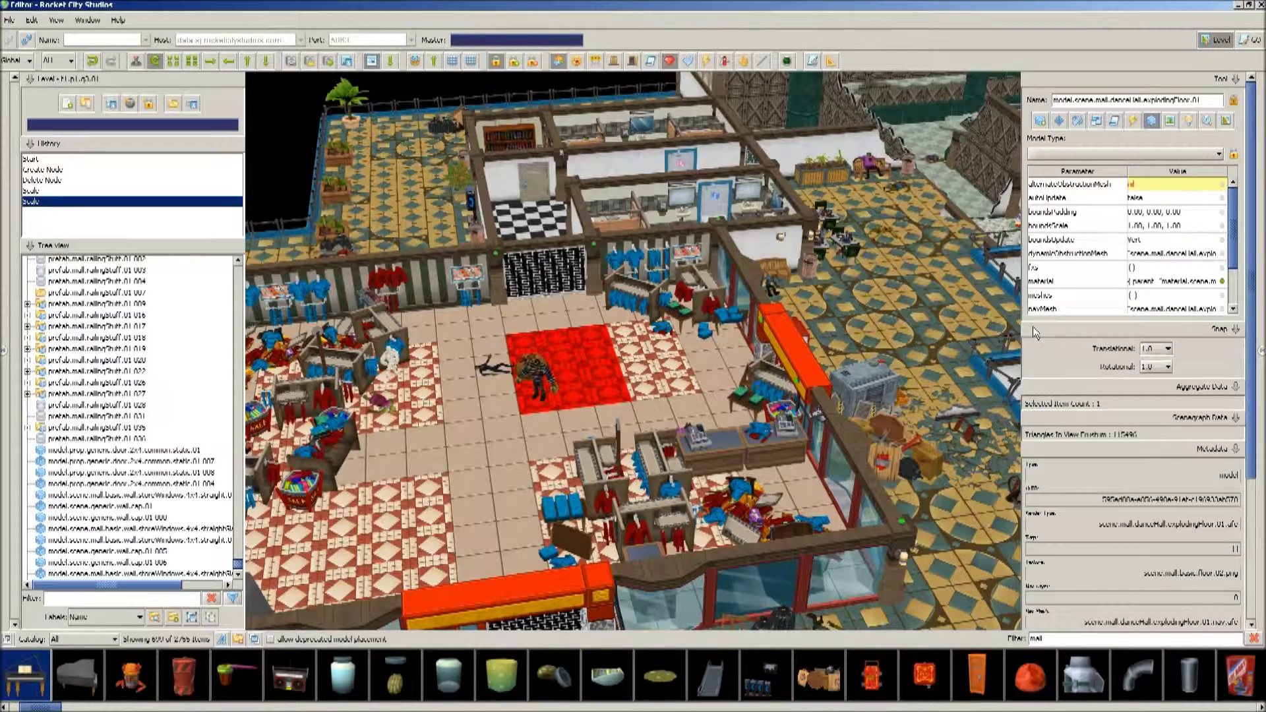
{"action": "scroll", "coordinate": [1233, 221], "scroll_direction": "down", "scroll_amount": 3}
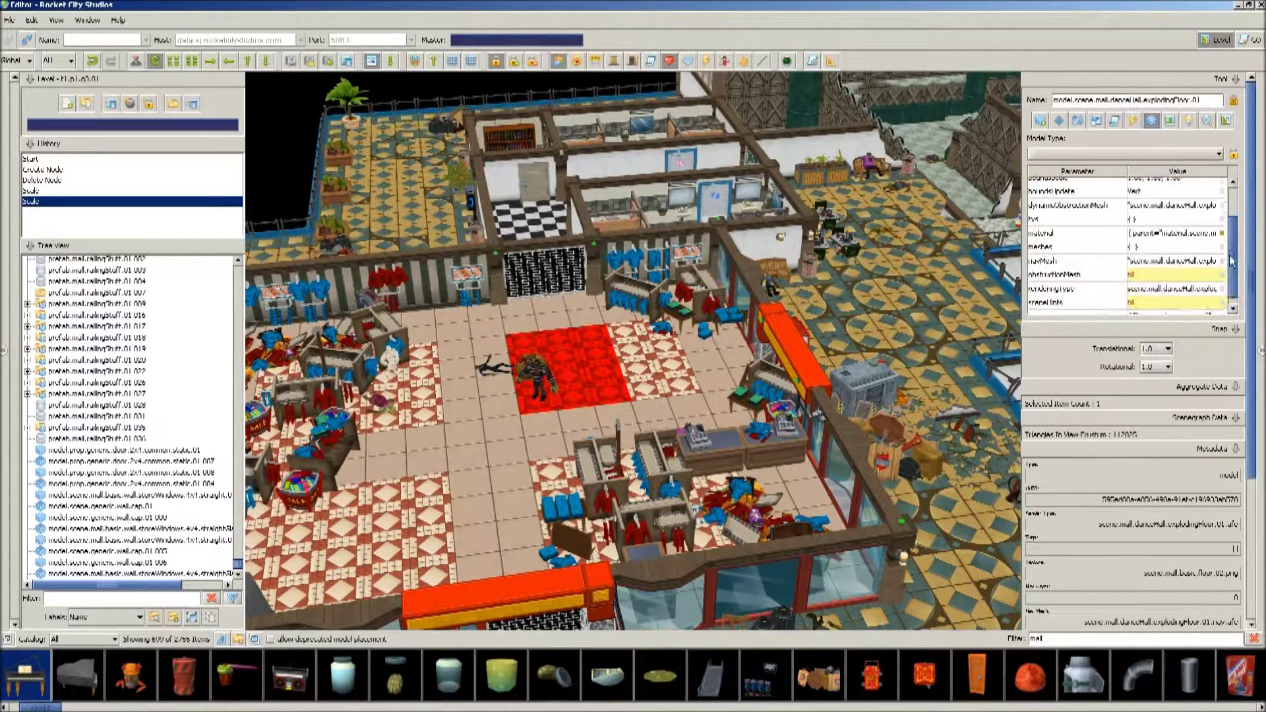
{"action": "scroll", "coordinate": [1232, 205], "scroll_direction": "up", "scroll_amount": 3}
{"action": "mouse_move", "coordinate": [1232, 200]}
{"action": "left_mouse_down"}
{"action": "mouse_move", "coordinate": [1234, 234]}
{"action": "mouse_move", "coordinate": [1231, 193]}
{"action": "left_mouse_up"}
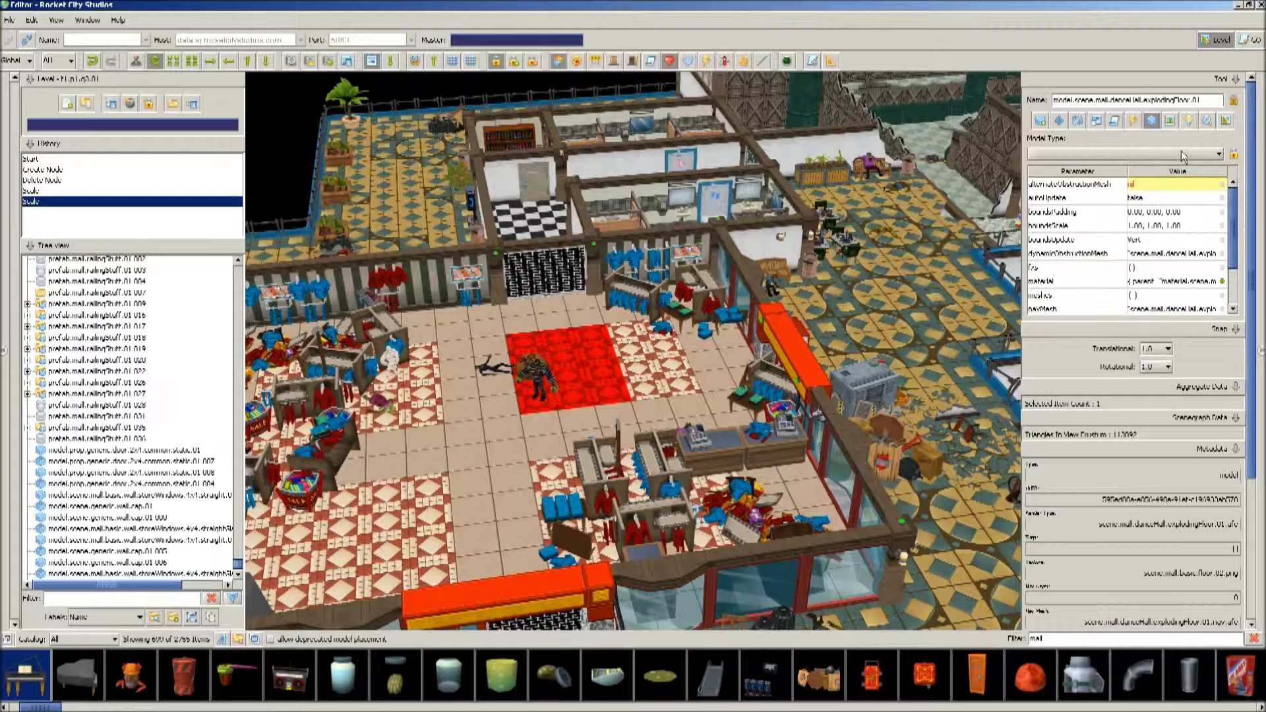
Sample the white wall's texture and preview it on the clothing racks and the orange storefront entrance.
{"action": "left_click", "coordinate": [1171, 120]}
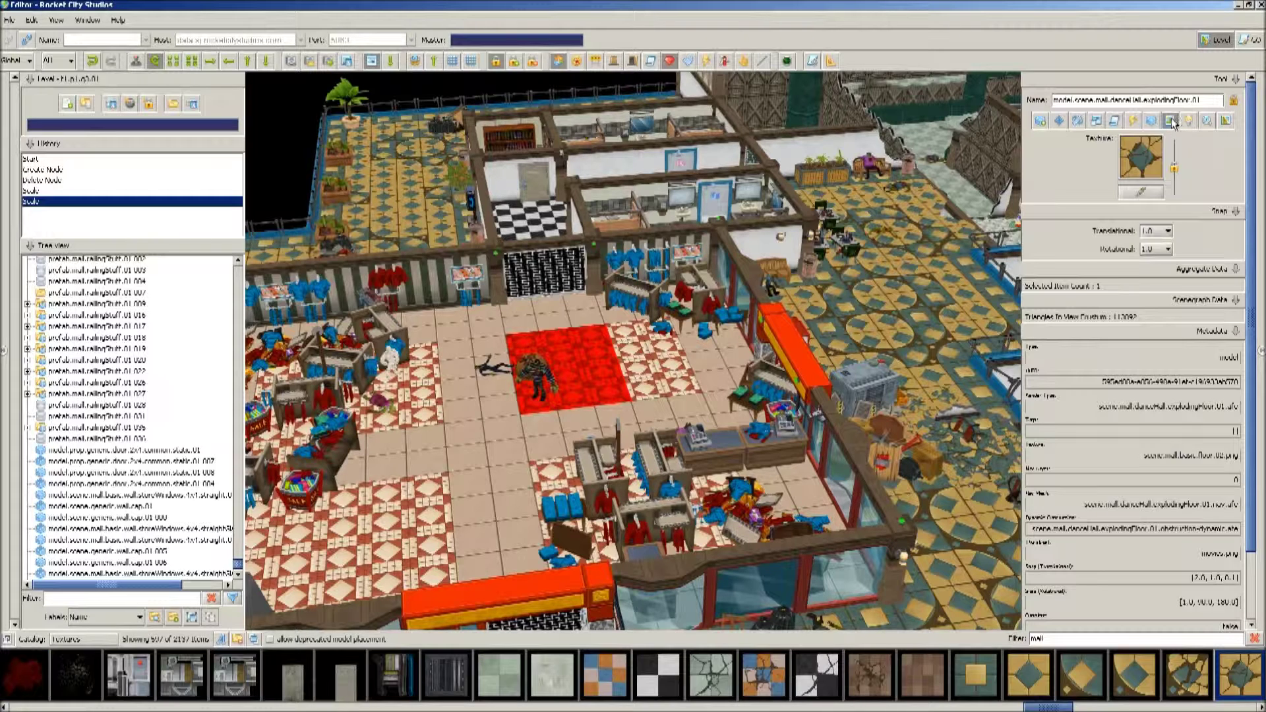
{"action": "left_click", "coordinate": [1133, 195]}
{"action": "left_click", "coordinate": [776, 235]}
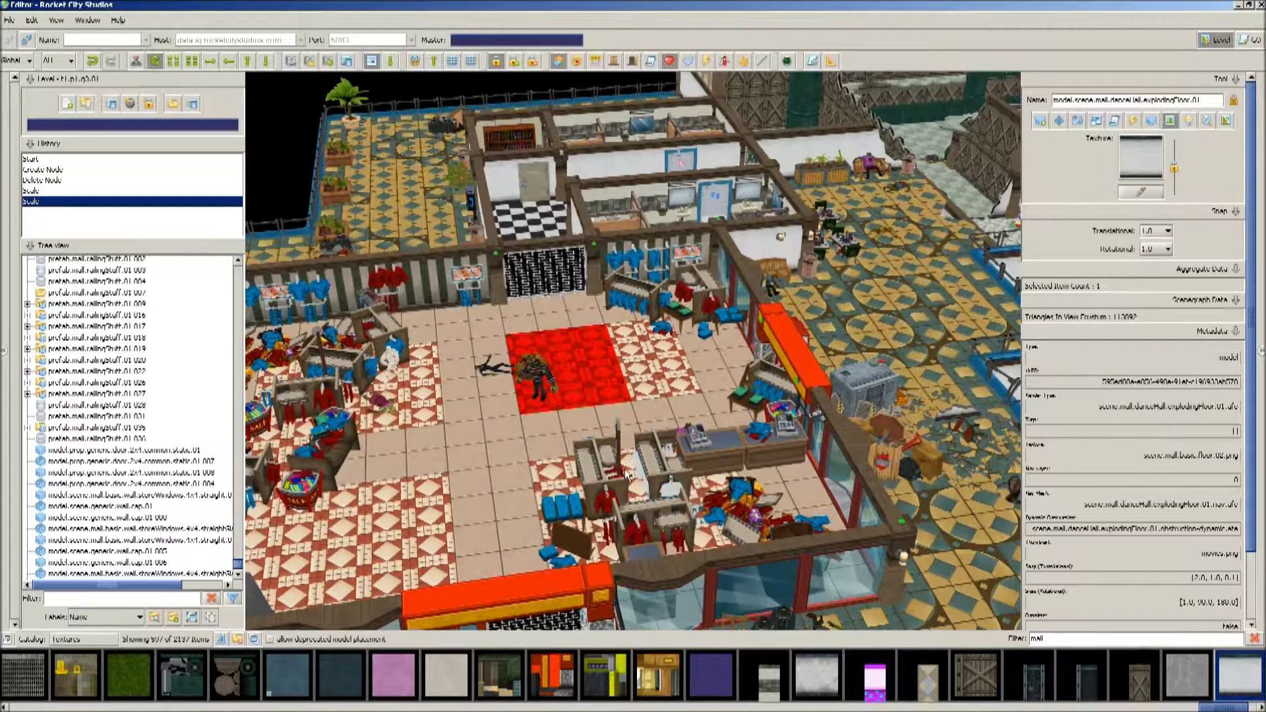
{"action": "scroll", "coordinate": [644, 536], "scroll_direction": "up", "scroll_amount": 2}
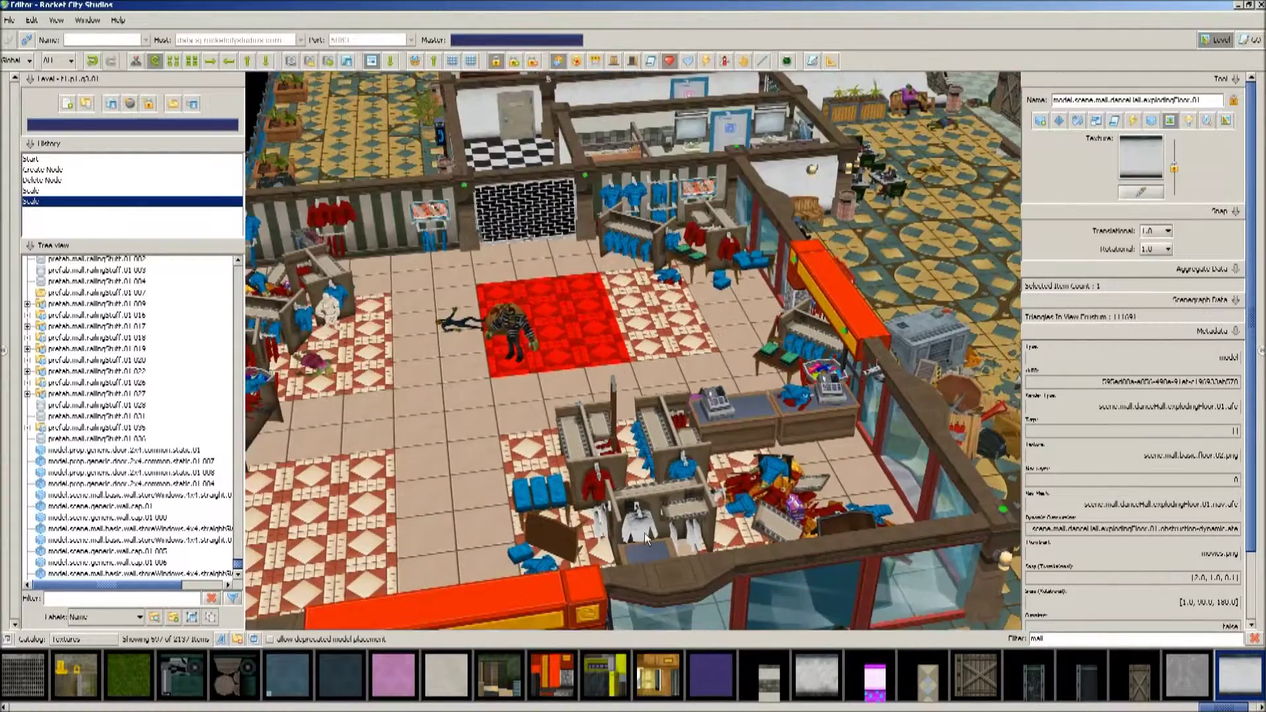
{"action": "scroll", "coordinate": [647, 539], "scroll_direction": "up", "scroll_amount": 1}
{"action": "key", "text": "s"}
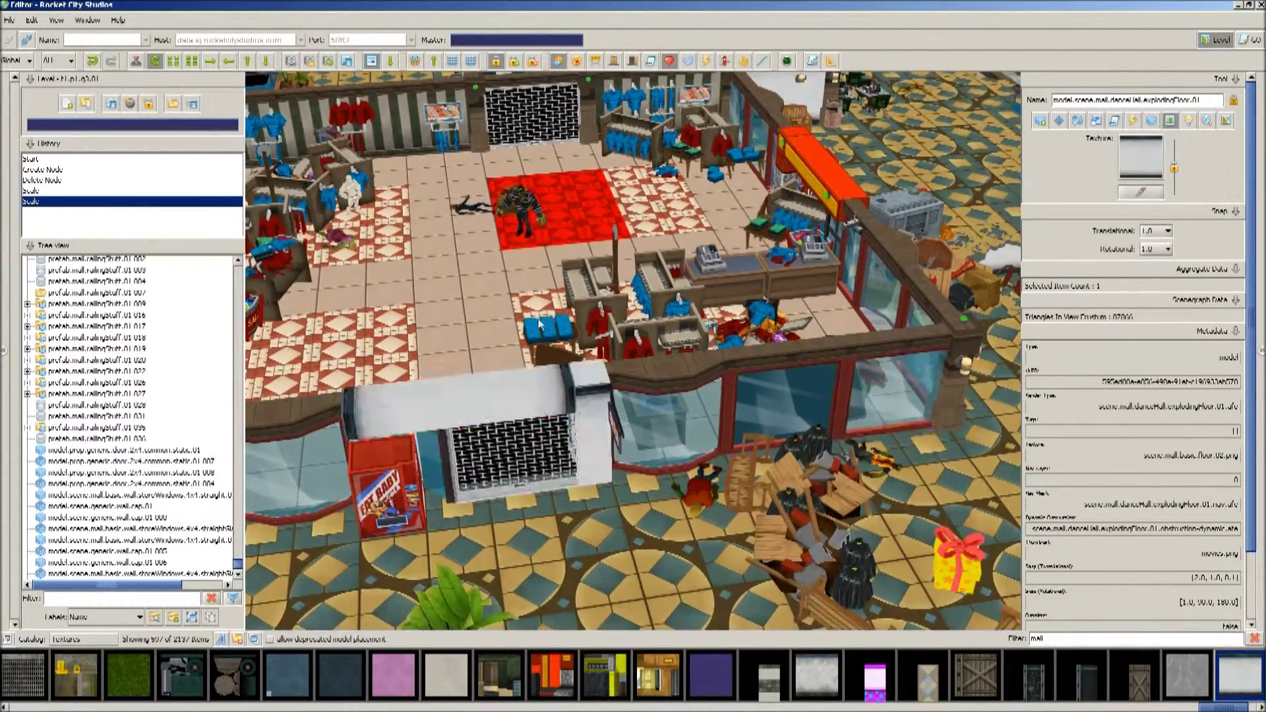
{"action": "key", "text": "w"}
Display the light assignments and examine the Projection1 and Projection2 areas across the mall from a distance and from the side.
{"action": "left_click", "coordinate": [1189, 120]}
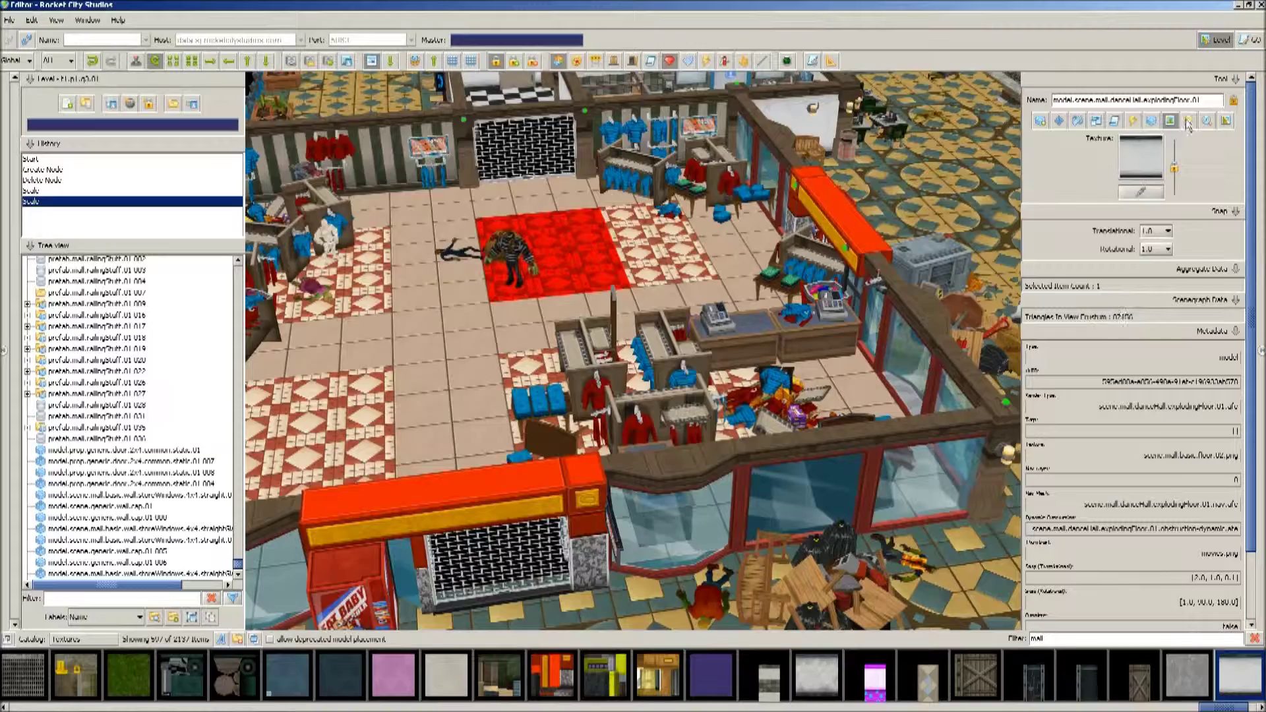
{"action": "scroll", "coordinate": [593, 369], "scroll_direction": "down", "scroll_amount": 2}
{"action": "scroll", "coordinate": [593, 365], "scroll_direction": "down", "scroll_amount": 3}
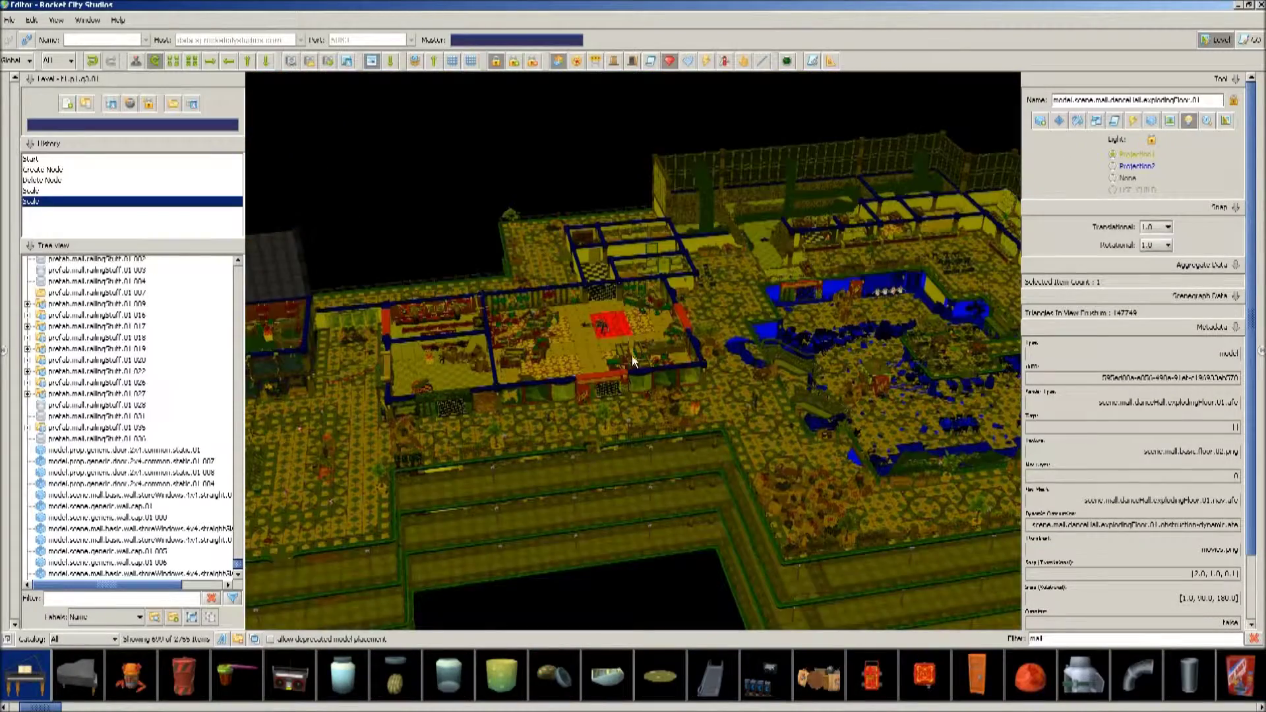
{"action": "middle_click_drag", "start_coordinate": [905, 323], "coordinate": [1013, 267]}
{"action": "scroll", "coordinate": [759, 366], "scroll_direction": "up", "scroll_amount": 3}
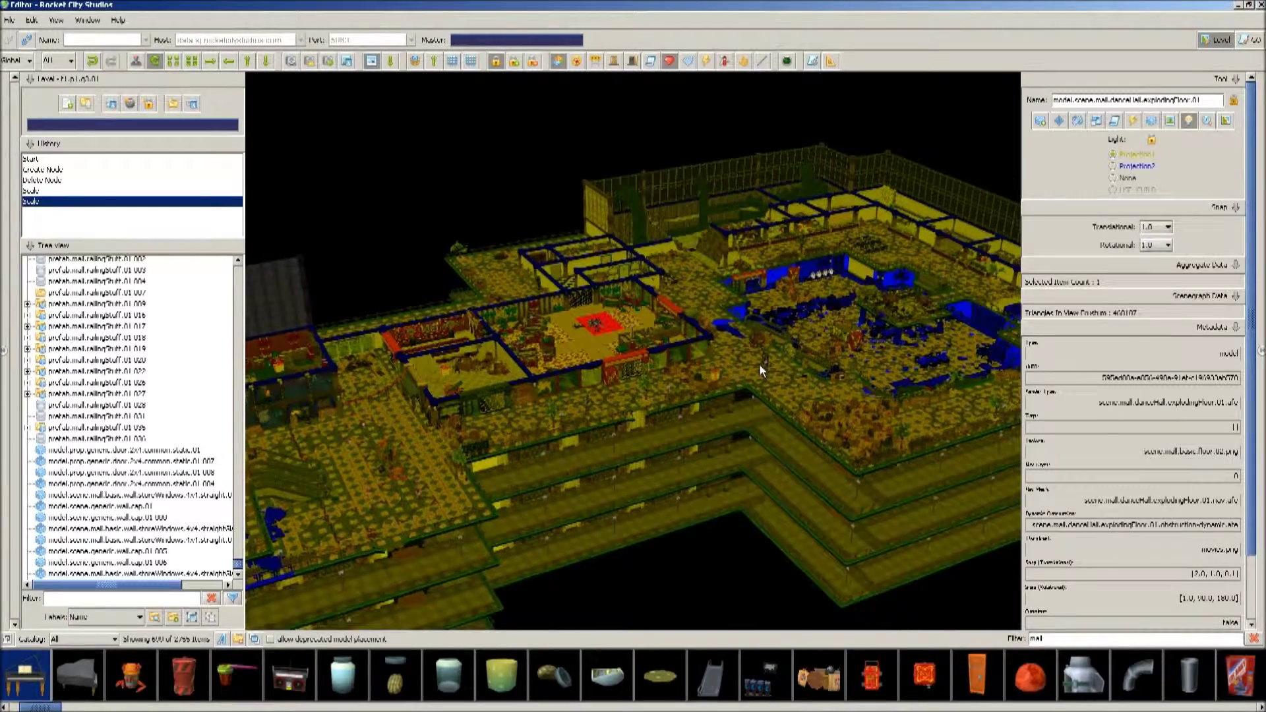
{"action": "middle_click_drag", "start_coordinate": [759, 366], "coordinate": [587, 396]}
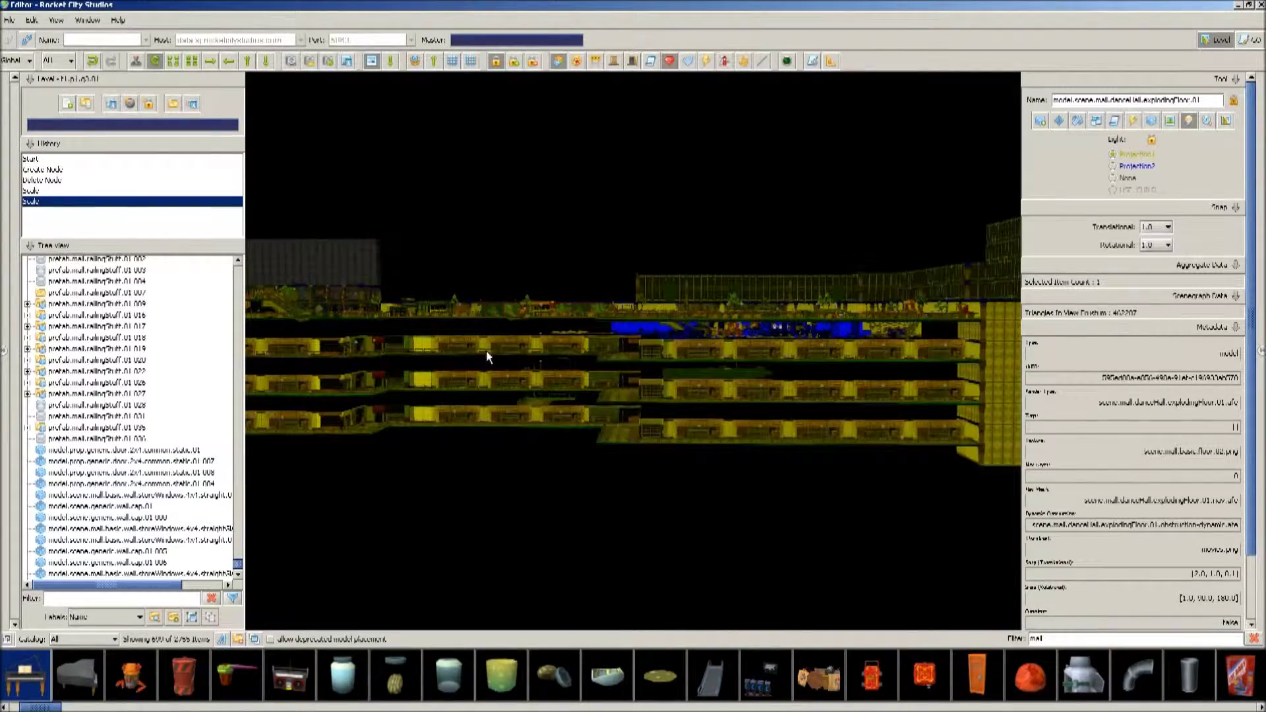
Select the broken railing at the mall's edge and display the level of detail assignments.
{"action": "left_click", "coordinate": [729, 436]}
{"action": "mouse_move", "coordinate": [729, 437]}
{"action": "middle_mouse_down"}
{"action": "mouse_move", "coordinate": [730, 488]}
{"action": "mouse_move", "coordinate": [730, 412]}
{"action": "middle_mouse_up"}
{"action": "left_click", "coordinate": [728, 404]}
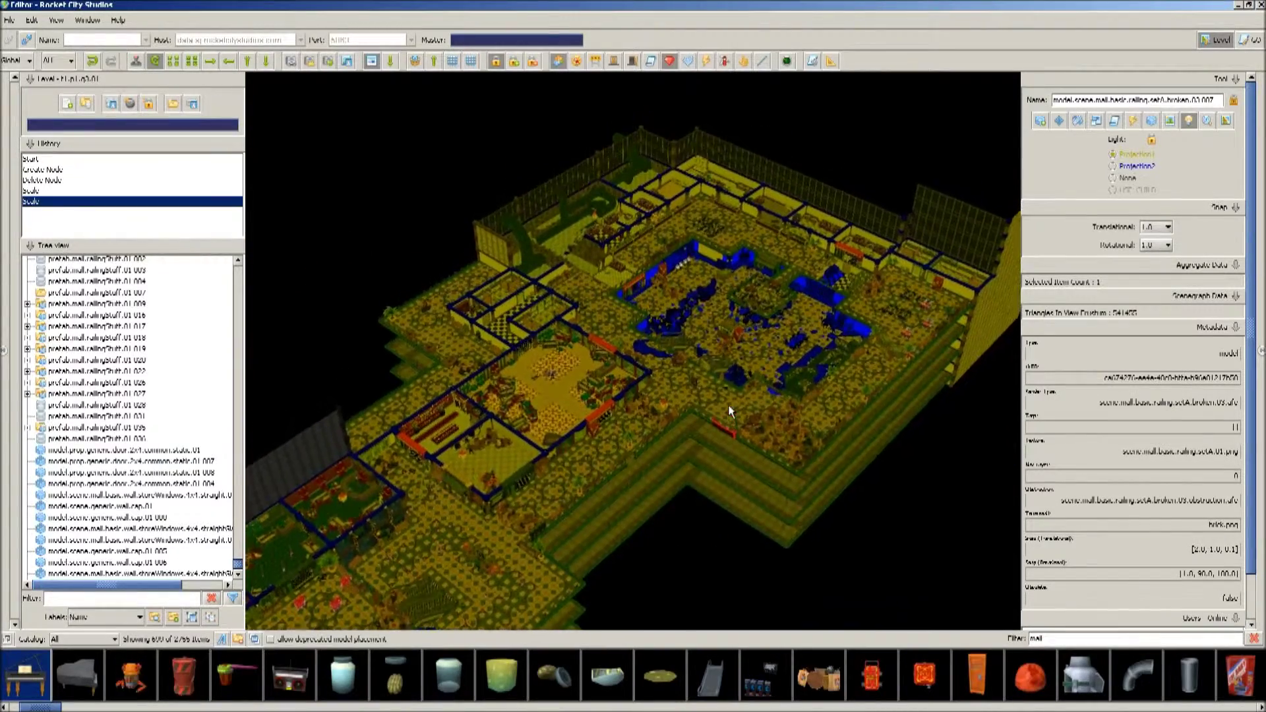
{"action": "left_click", "coordinate": [1207, 121]}
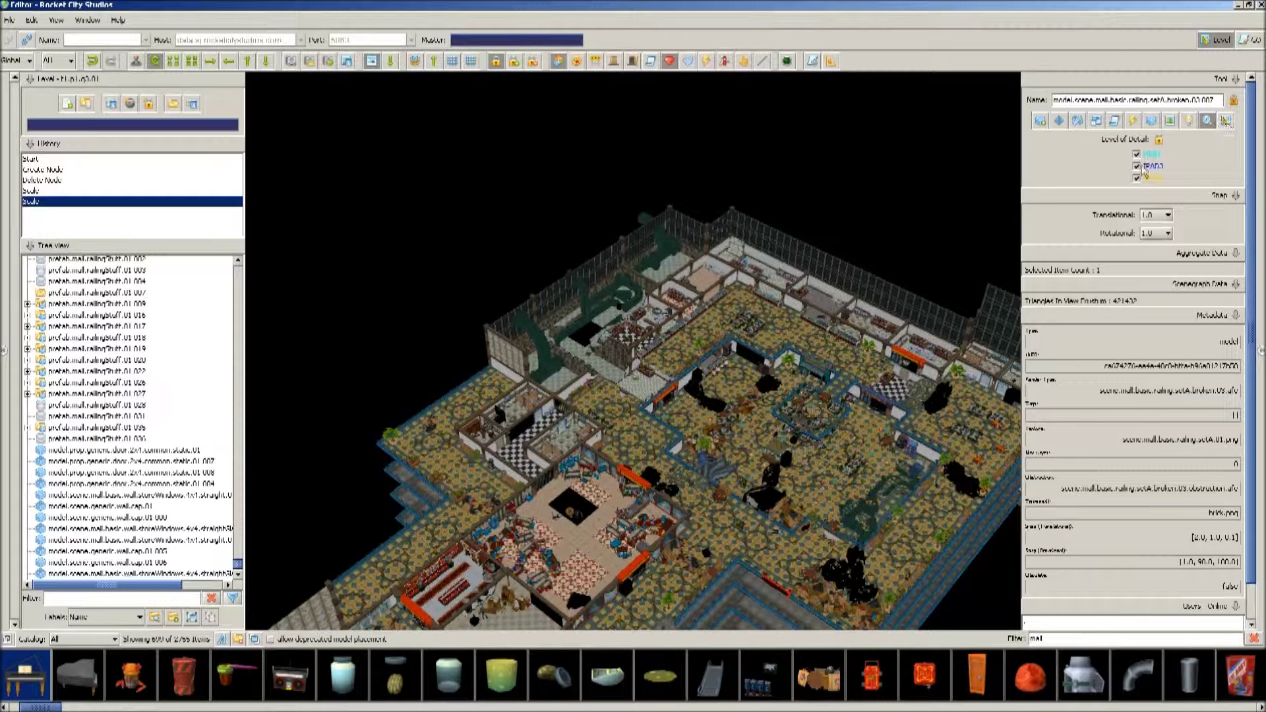
Display the navigation assignments and examine the disabled areas across the mall, from an overview down to the food court.
{"action": "left_click", "coordinate": [1226, 120]}
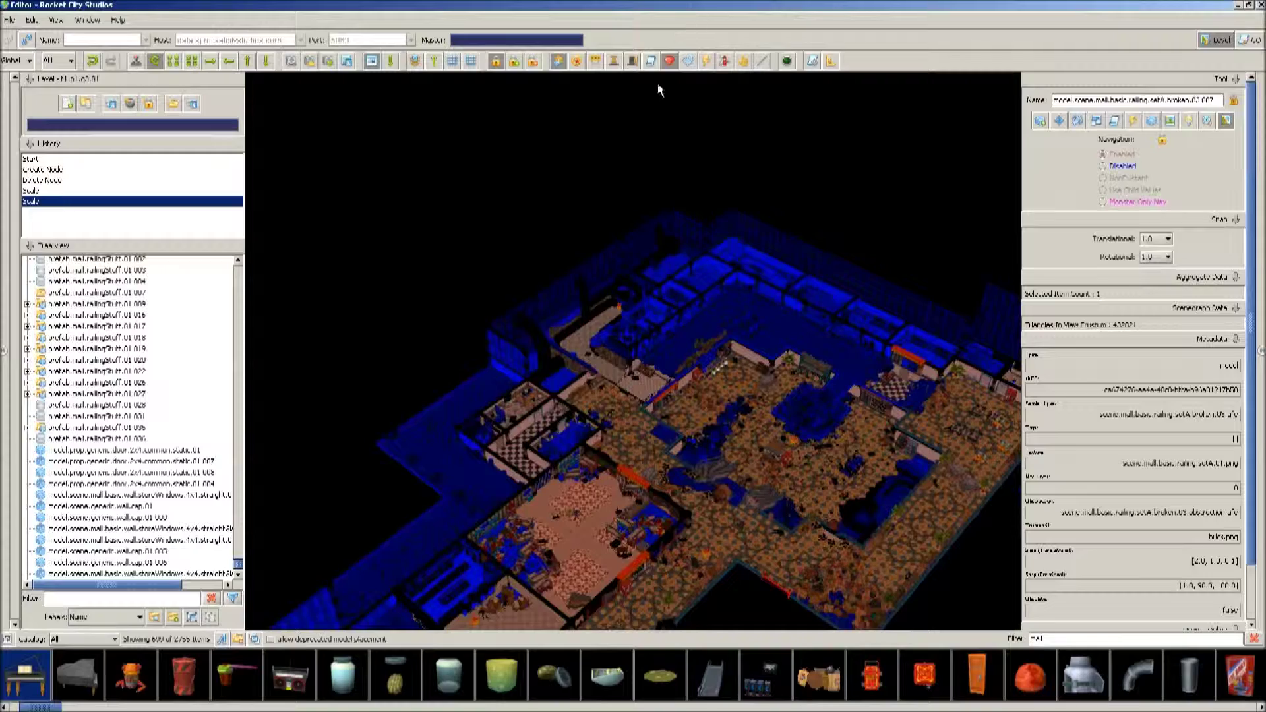
{"action": "middle_click_drag", "start_coordinate": [508, 620], "coordinate": [659, 456]}
{"action": "scroll", "coordinate": [659, 456], "scroll_direction": "down", "scroll_amount": 3}
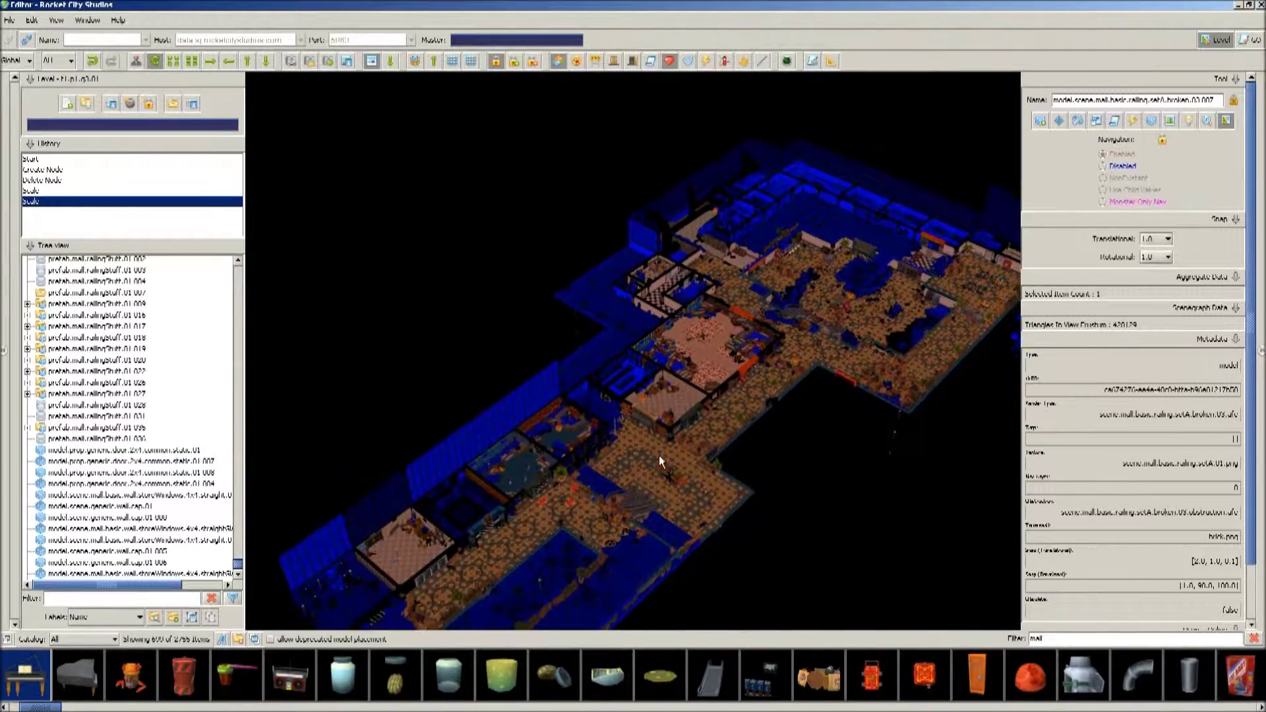
{"action": "scroll", "coordinate": [659, 457], "scroll_direction": "down", "scroll_amount": 4}
{"action": "scroll", "coordinate": [652, 453], "scroll_direction": "up", "scroll_amount": 5}
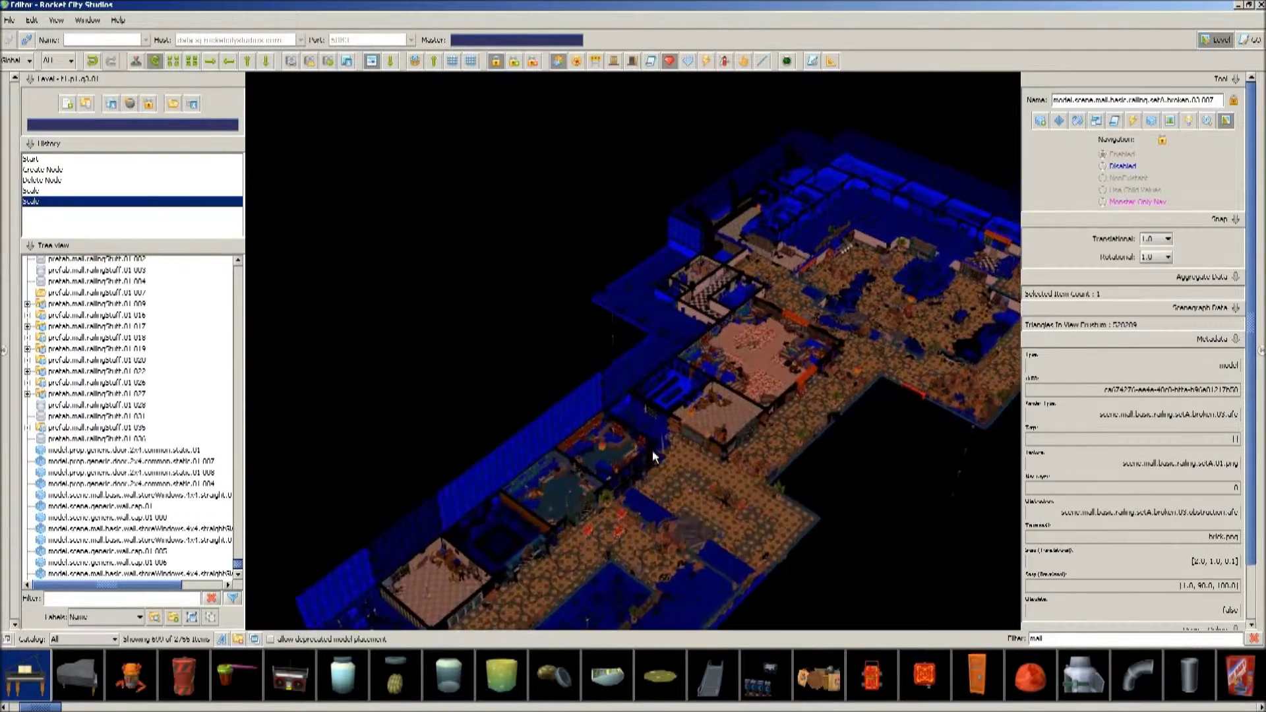
{"action": "scroll", "coordinate": [651, 460], "scroll_direction": "up", "scroll_amount": 6}
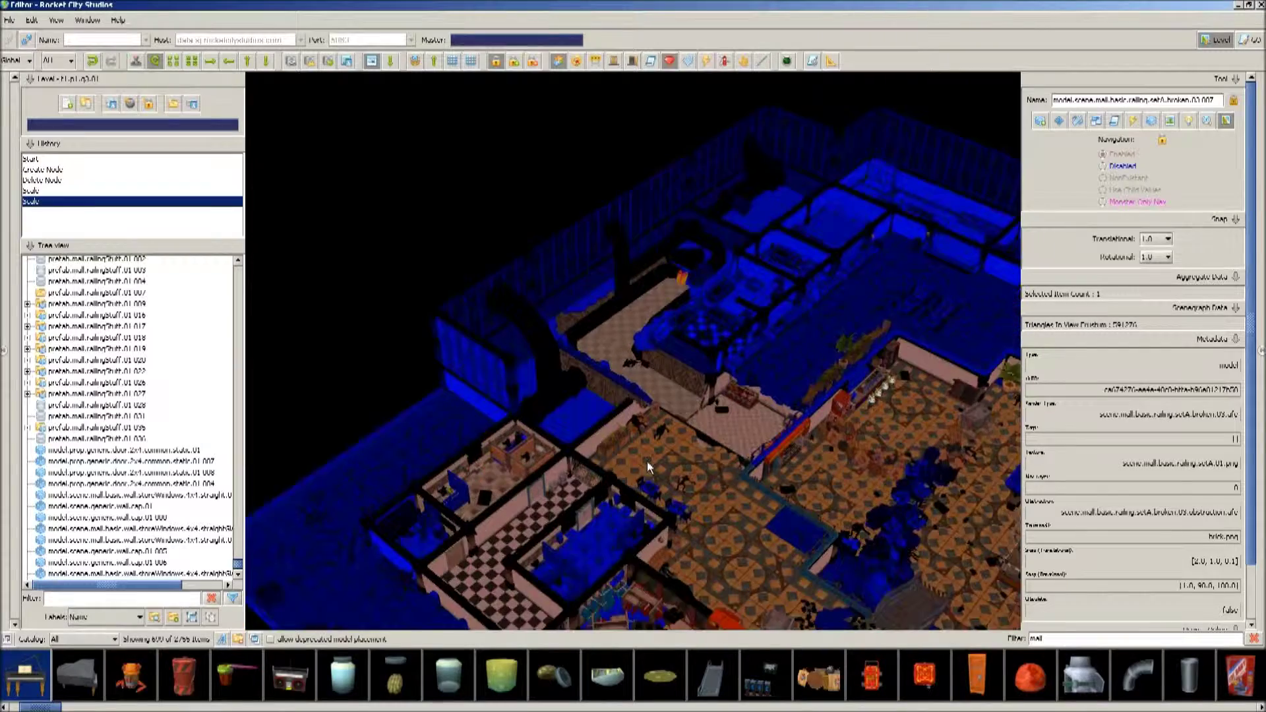
{"action": "scroll", "coordinate": [647, 462], "scroll_direction": "up", "scroll_amount": 2}
{"action": "middle_click_drag", "start_coordinate": [634, 351], "coordinate": [535, 359]}
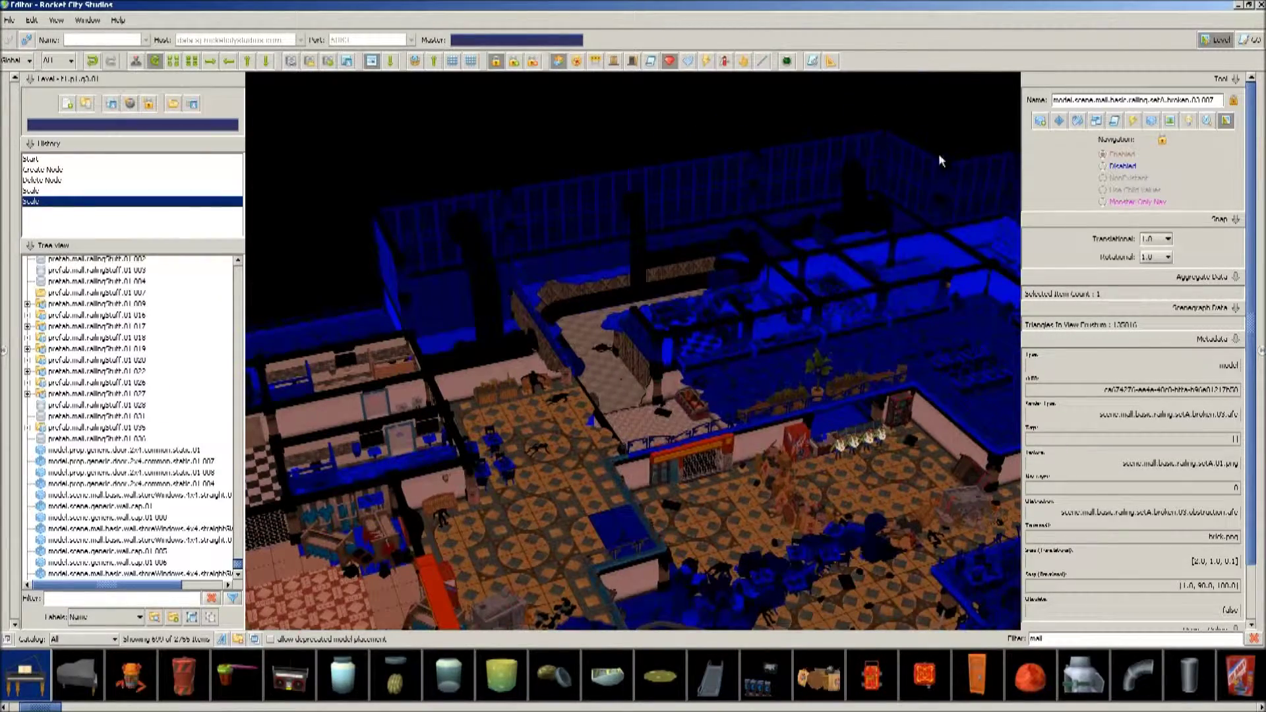
Activate the move tool and select a block of objects around the food court, followed by a larger area reaching the clothing store.
{"action": "left_click", "coordinate": [1058, 121]}
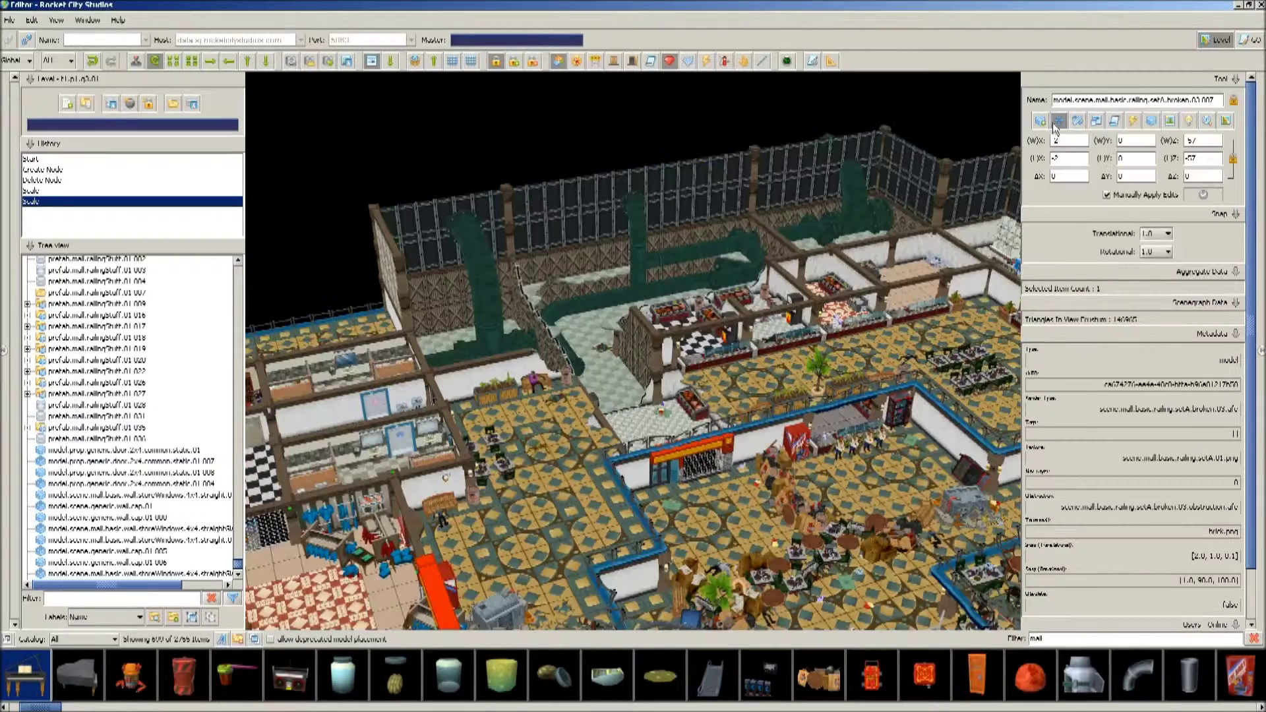
{"action": "scroll", "coordinate": [829, 335], "scroll_direction": "down", "scroll_amount": 5}
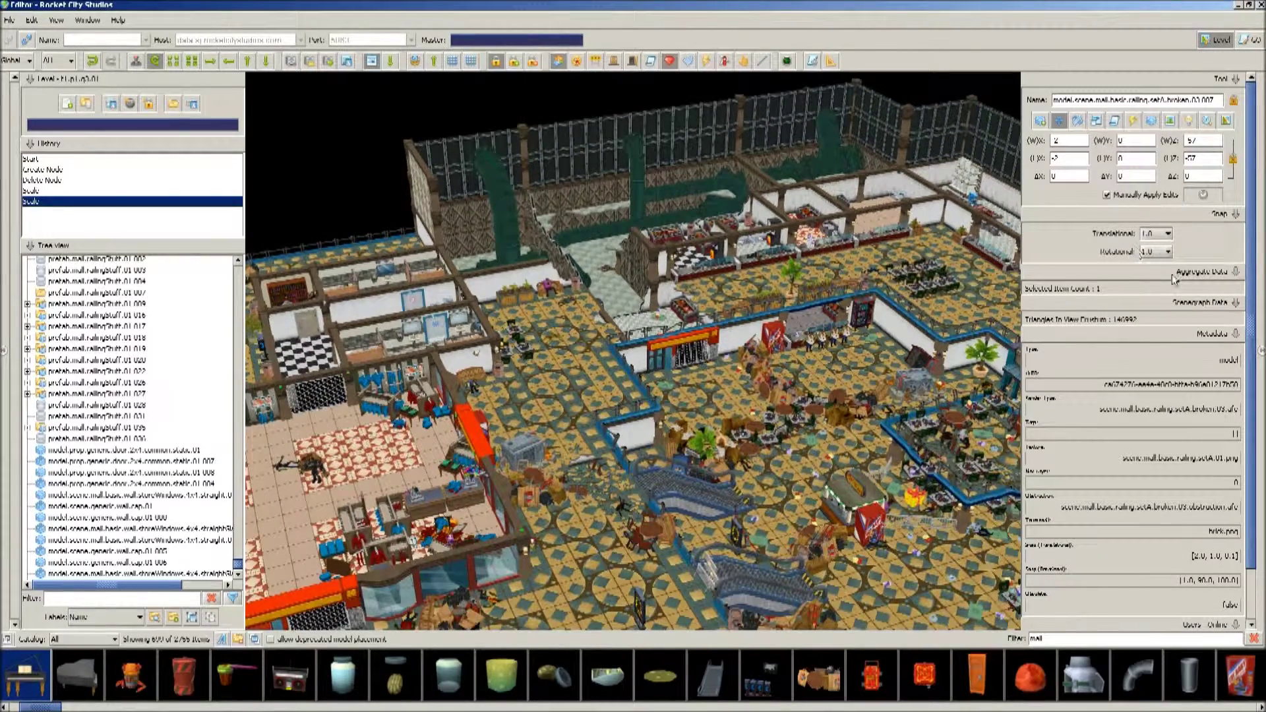
{"action": "left_click_drag", "start_coordinate": [578, 256], "coordinate": [874, 473]}
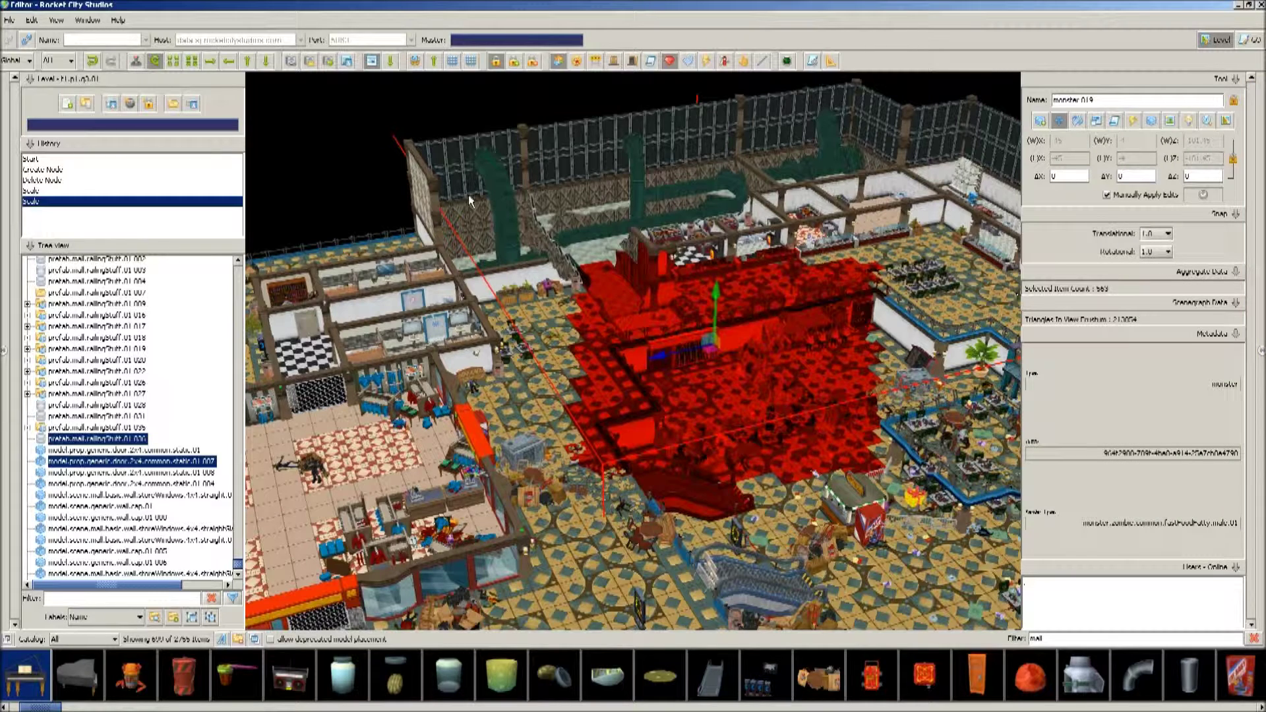
{"action": "left_click_drag", "start_coordinate": [465, 192], "coordinate": [849, 493]}
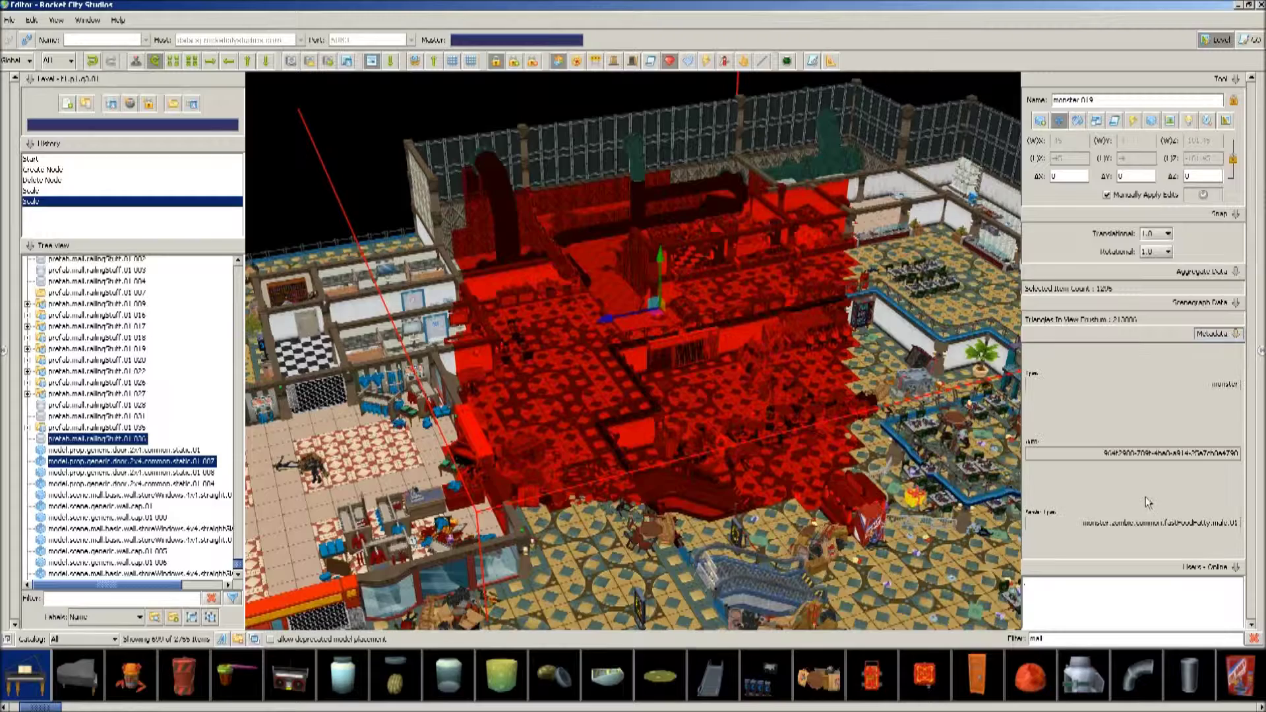
Select a single floor tile beside the hot dog stand and review its metadata entries.
{"action": "left_click", "coordinate": [806, 517]}
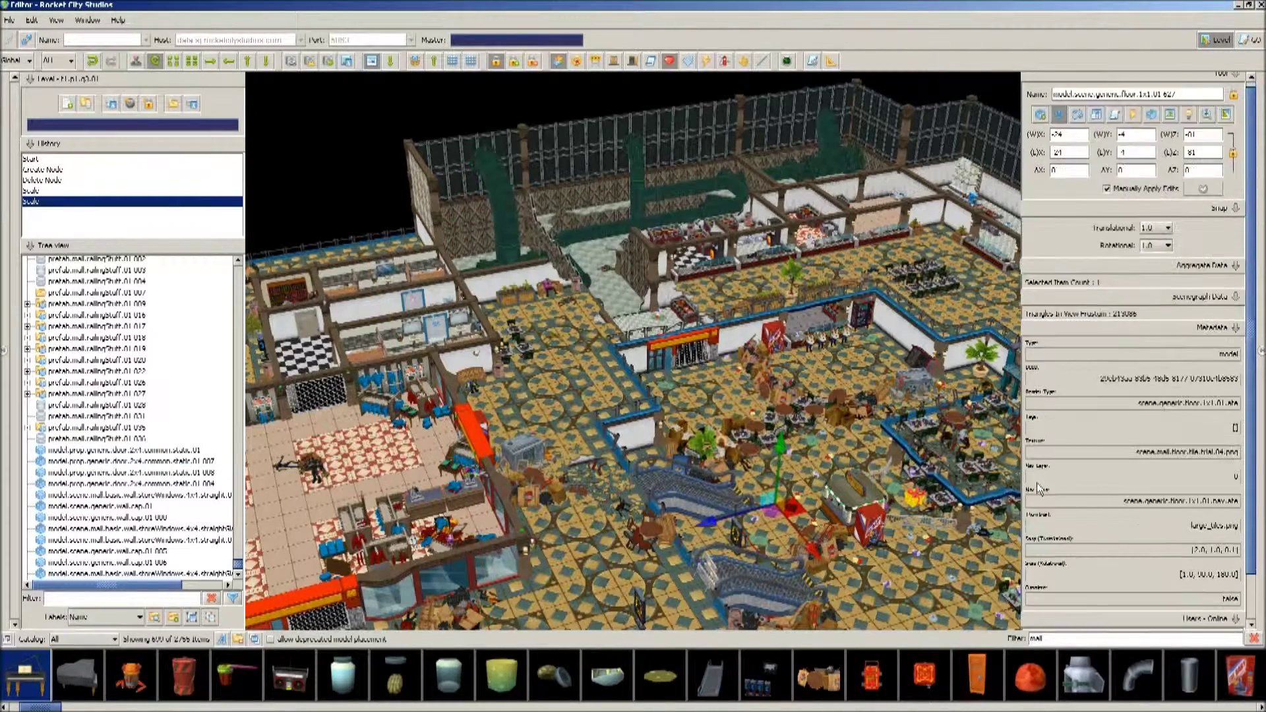
{"action": "scroll", "coordinate": [1069, 549], "scroll_direction": "down", "scroll_amount": 2}
{"action": "scroll", "coordinate": [1068, 549], "scroll_direction": "down", "scroll_amount": 1}
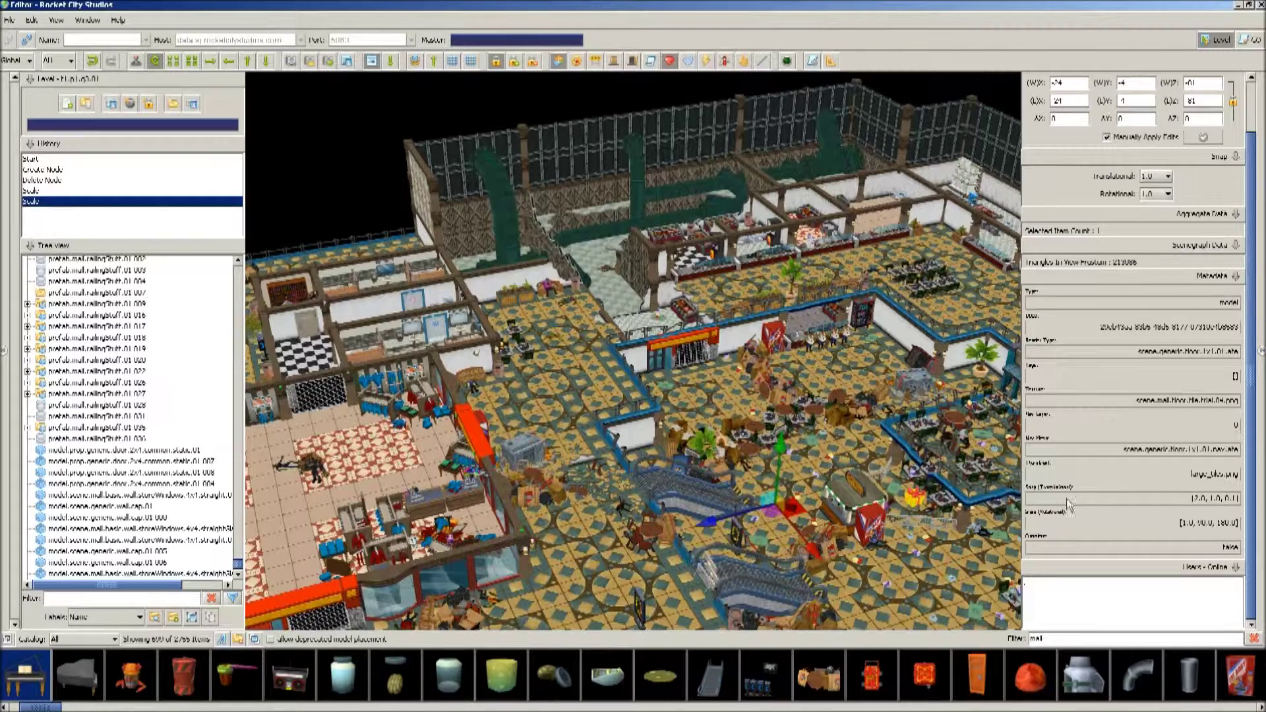
{"action": "scroll", "coordinate": [1033, 479], "scroll_direction": "up", "scroll_amount": 3}
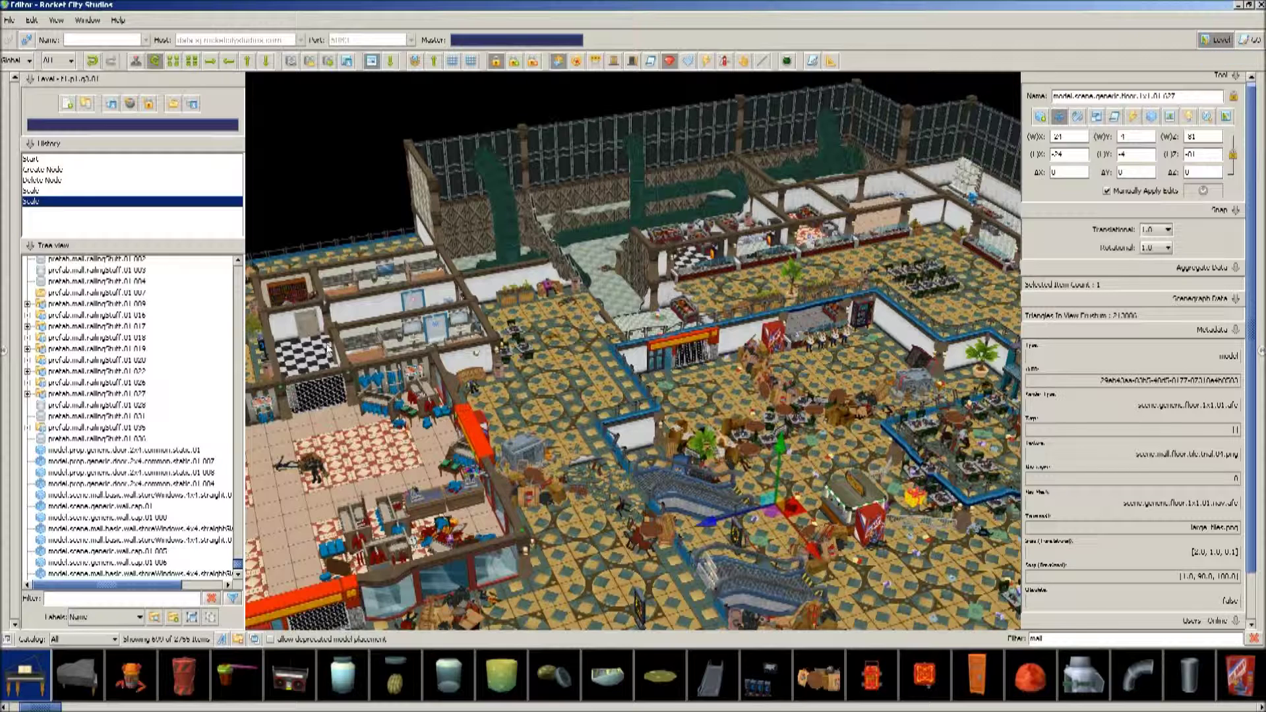
Focus on a floor tile near the bench and inspect the restrooms and the pipe room beyond them.
{"action": "left_click", "coordinate": [555, 403]}
{"action": "key", "text": "f"}
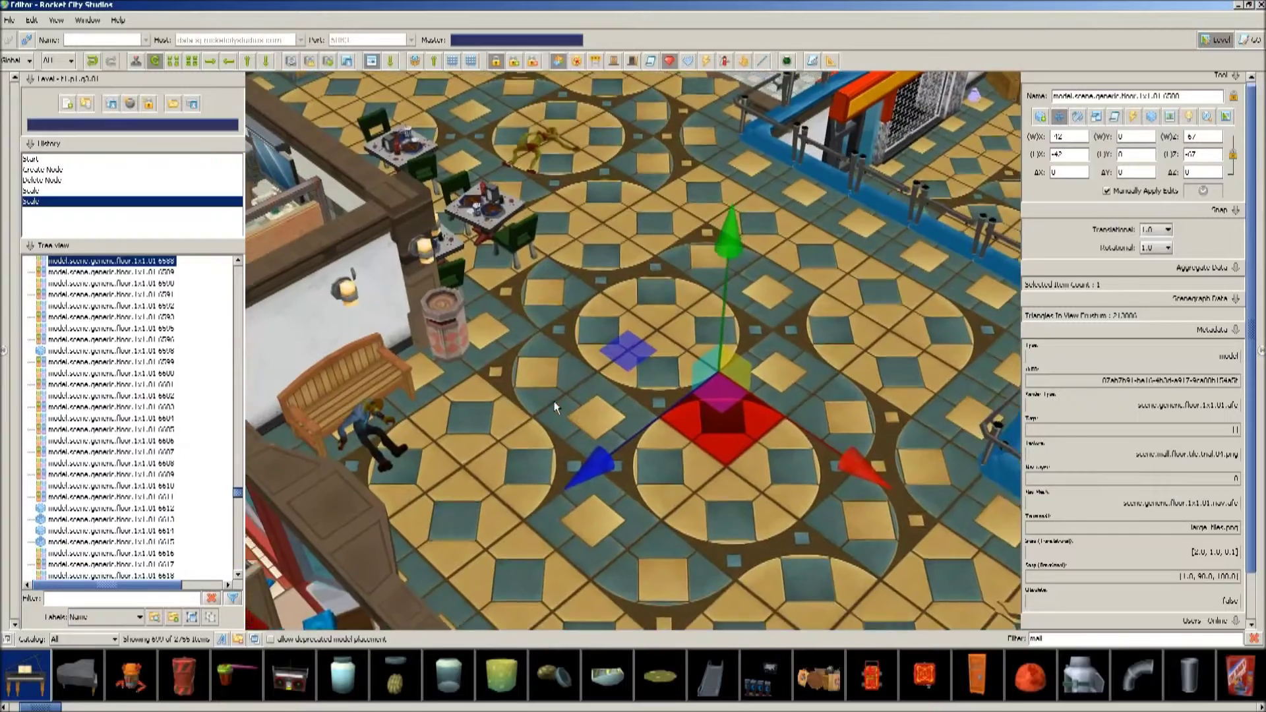
{"action": "key", "text": "a"}
{"action": "key", "text": "a"}
{"action": "key", "text": "w"}
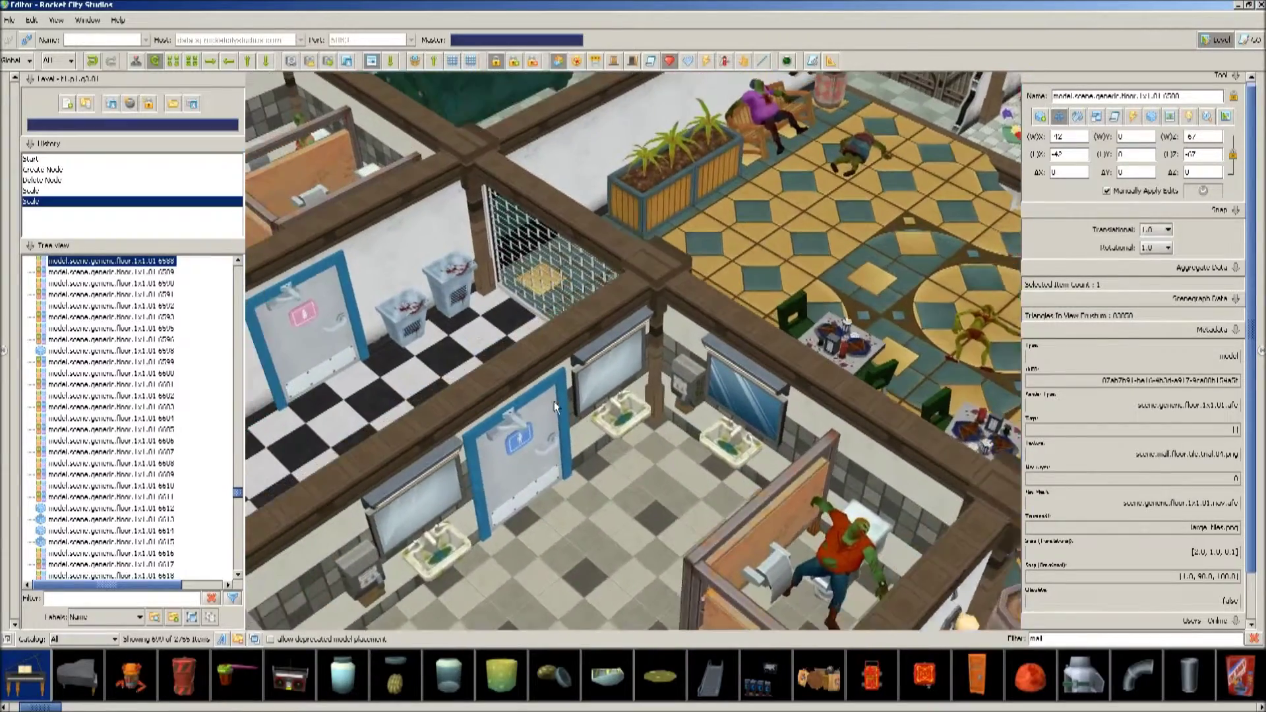
{"action": "key", "text": "w"}
{"action": "key", "text": "a"}
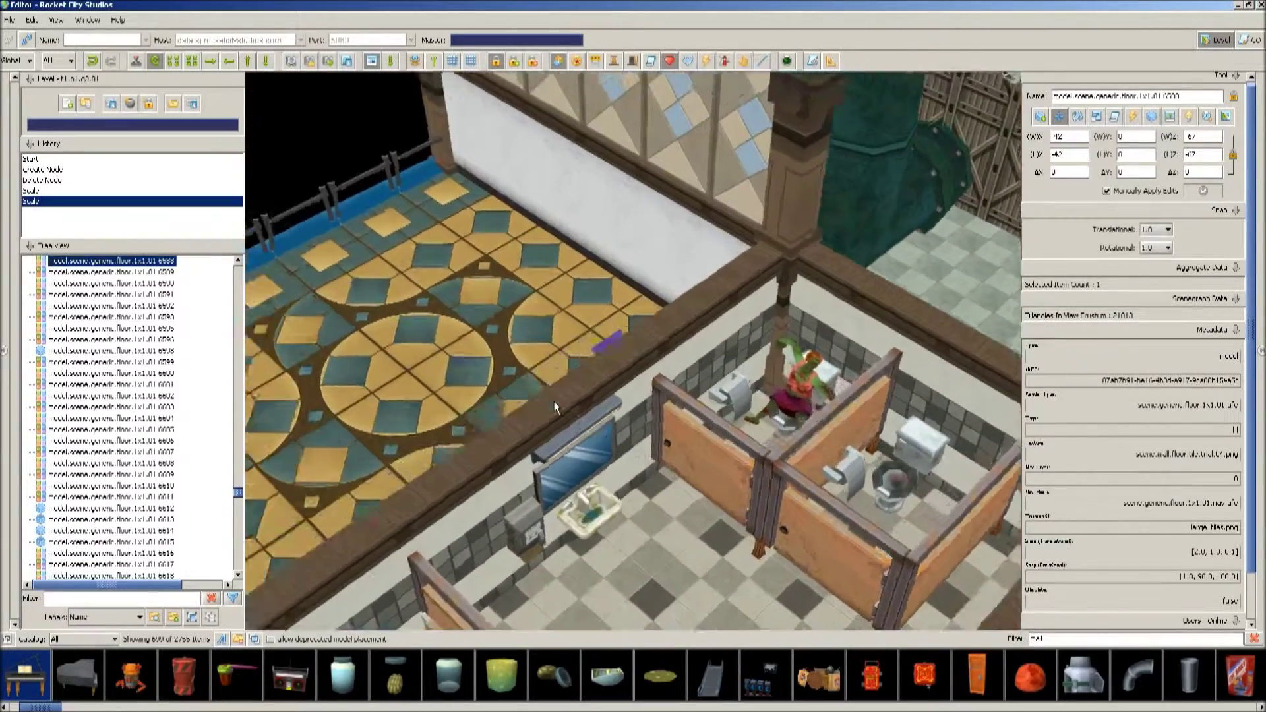
{"action": "key", "text": "s"}
{"action": "key", "text": "d"}
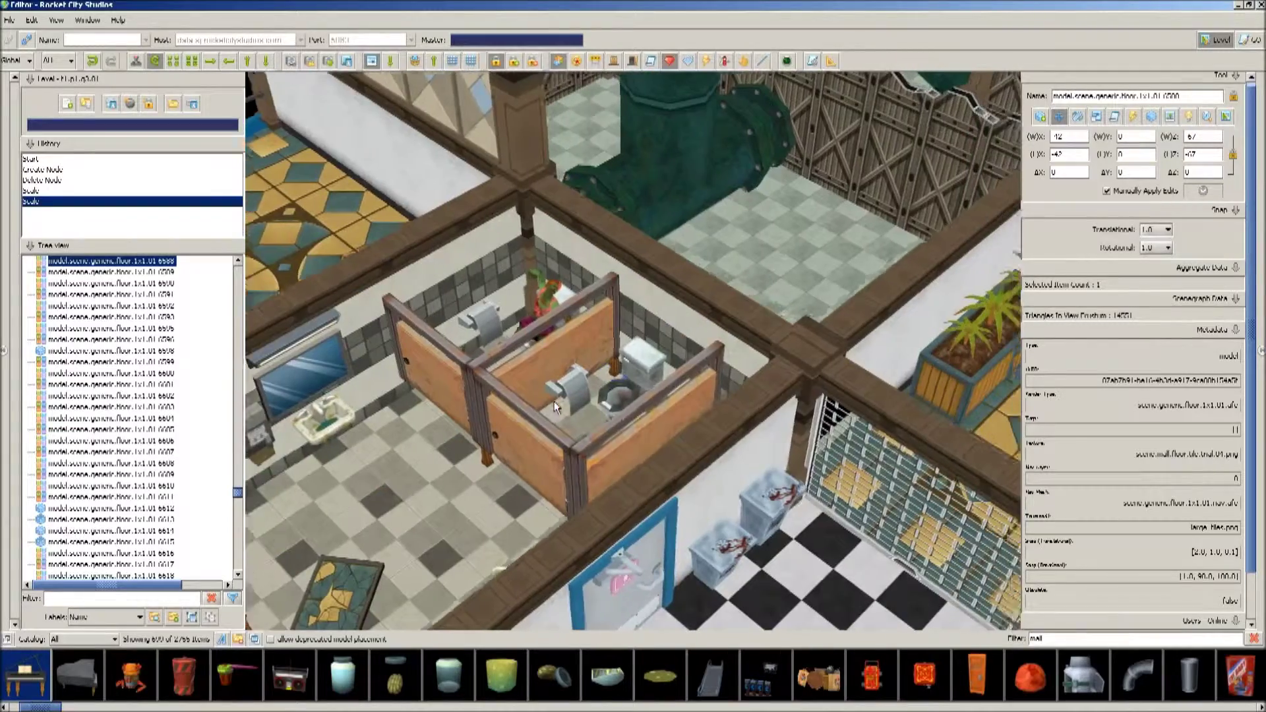
{"action": "key", "text": "w"}
{"action": "key", "text": "d"}
{"action": "key", "text": "w"}
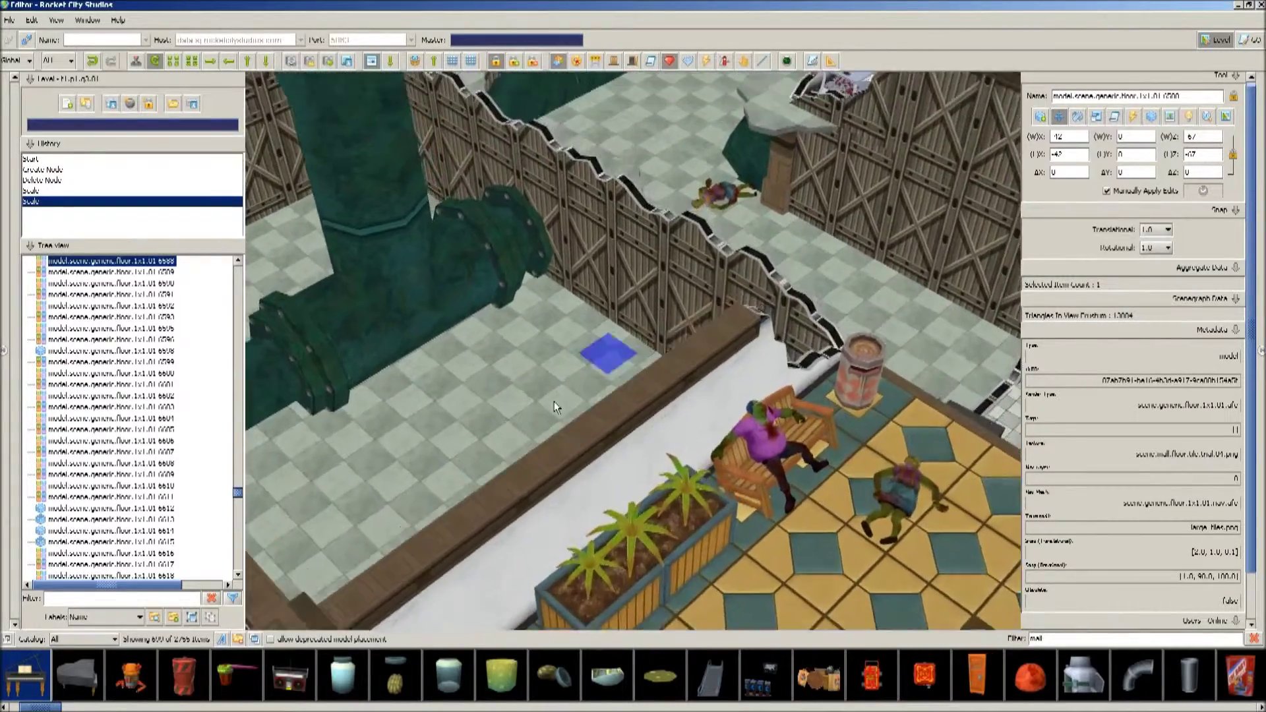
Select the slurry pipe's T-section, a nearby floor tile and the adjoining straight pipe piece in turn.
{"action": "left_click", "coordinate": [536, 369]}
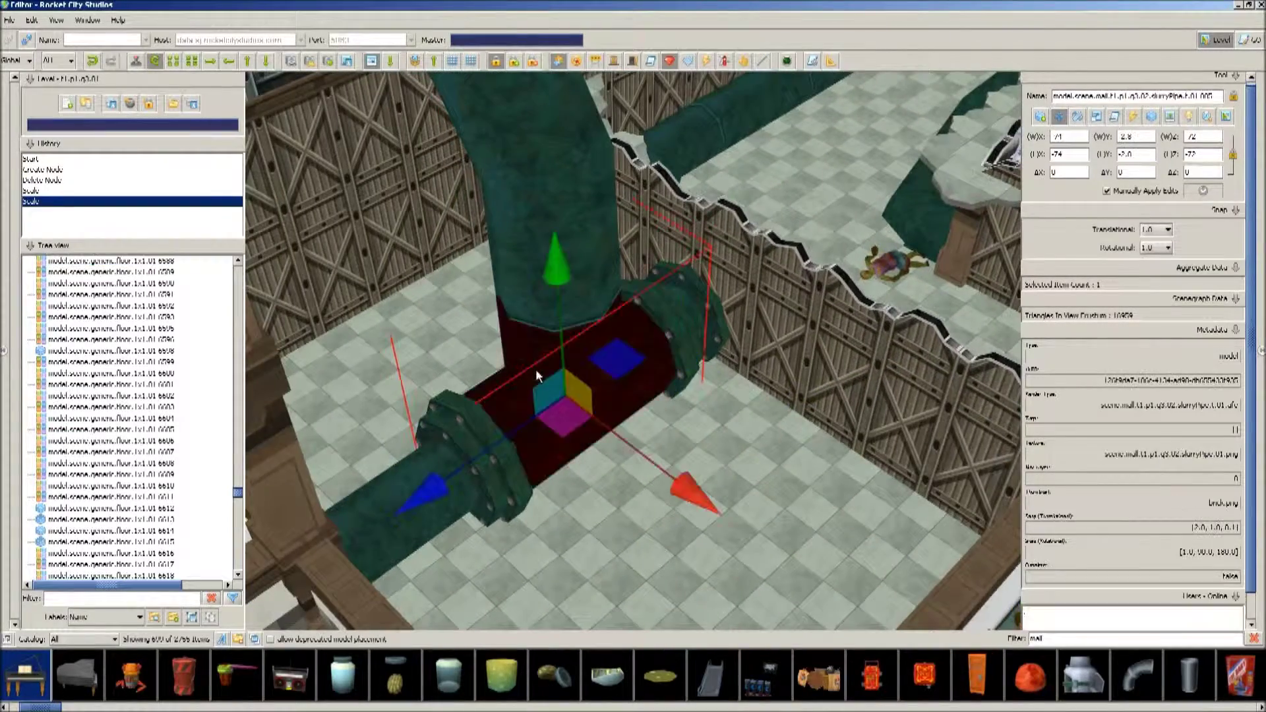
{"action": "left_click", "coordinate": [398, 572]}
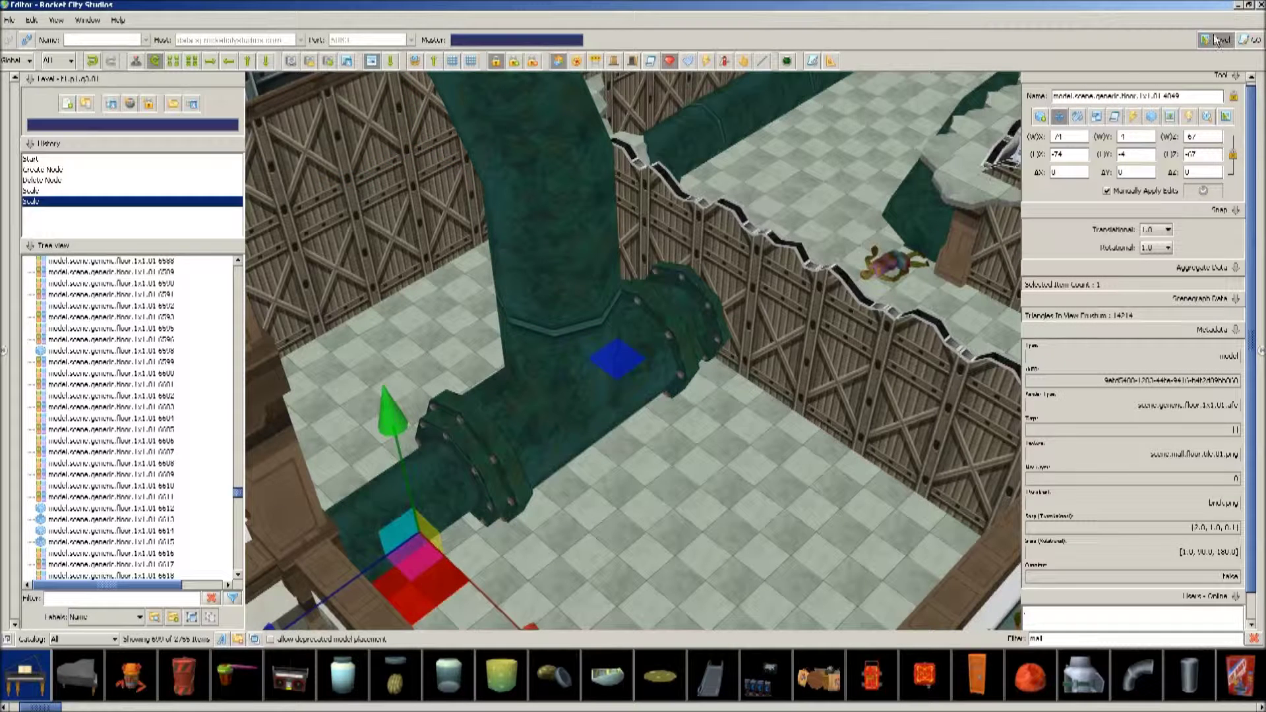
{"action": "left_click", "coordinate": [480, 476]}
{"action": "left_click", "coordinate": [472, 477]}
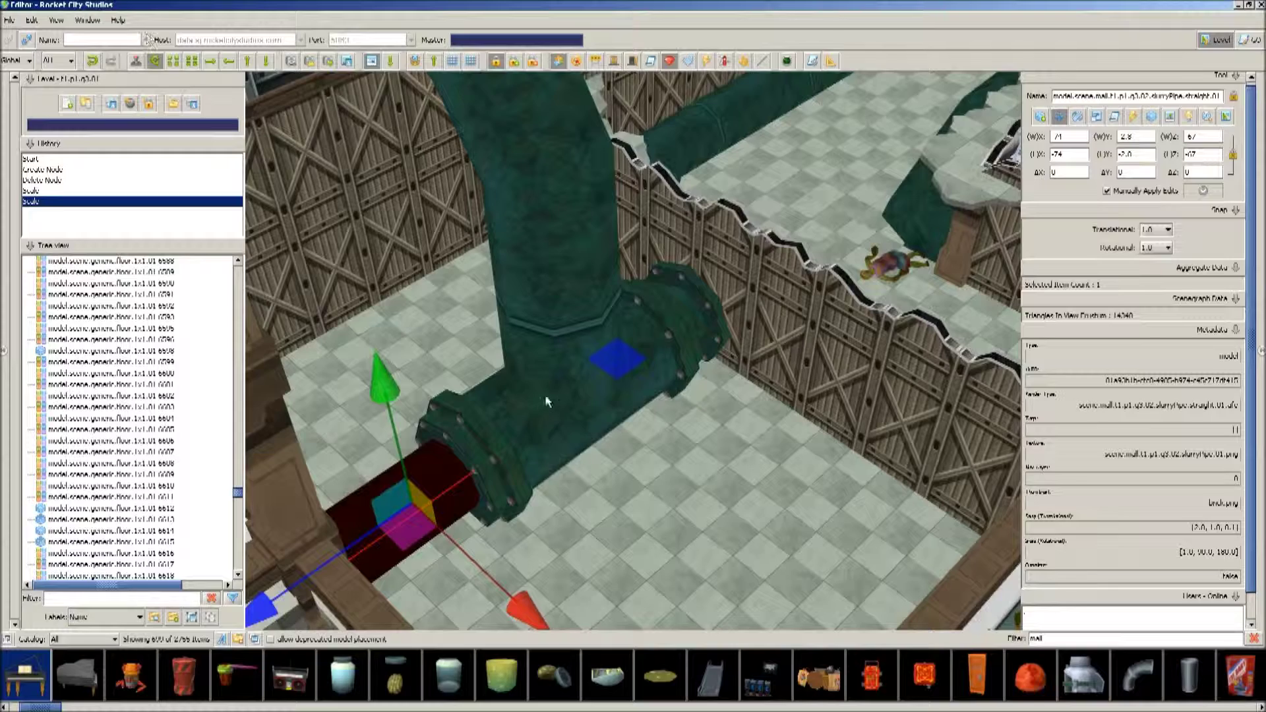
{"action": "middle_click_drag", "start_coordinate": [545, 396], "coordinate": [284, 323]}
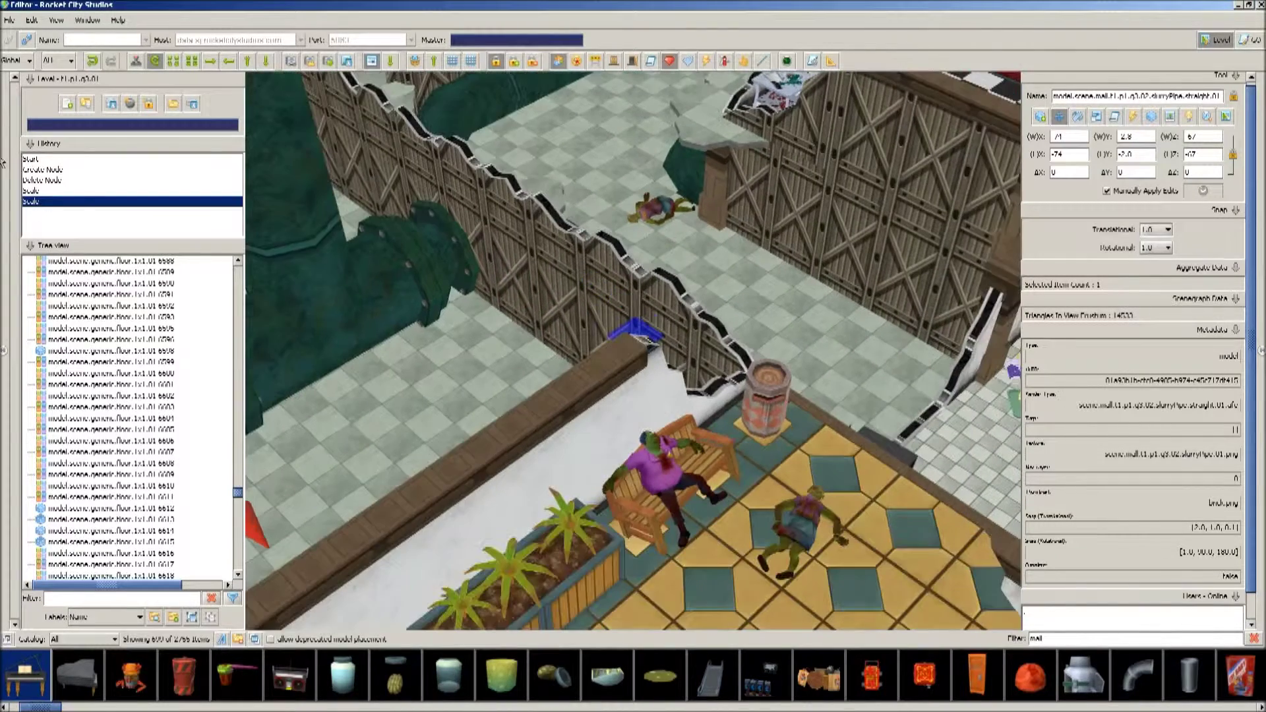
Review the file and editing commands and select the objects around the broken wall and the bench.
{"action": "left_click", "coordinate": [15, 24]}
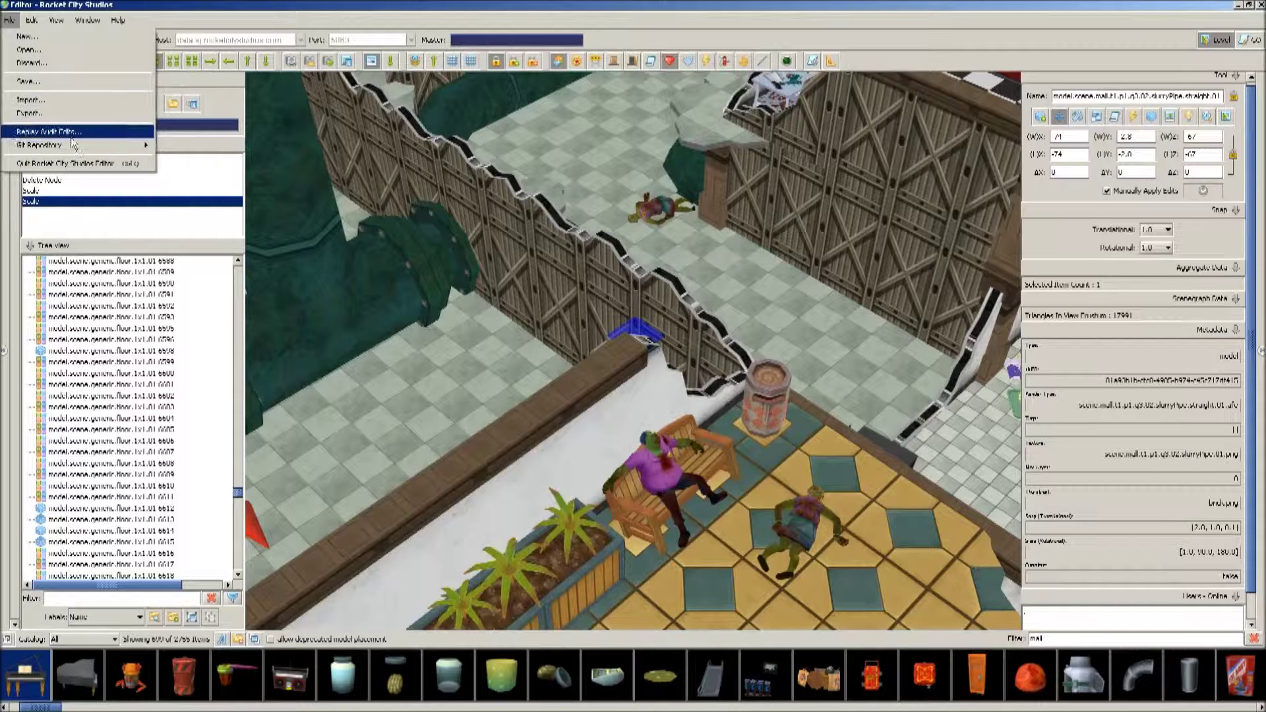
{"action": "mouse_move", "coordinate": [47, 25]}
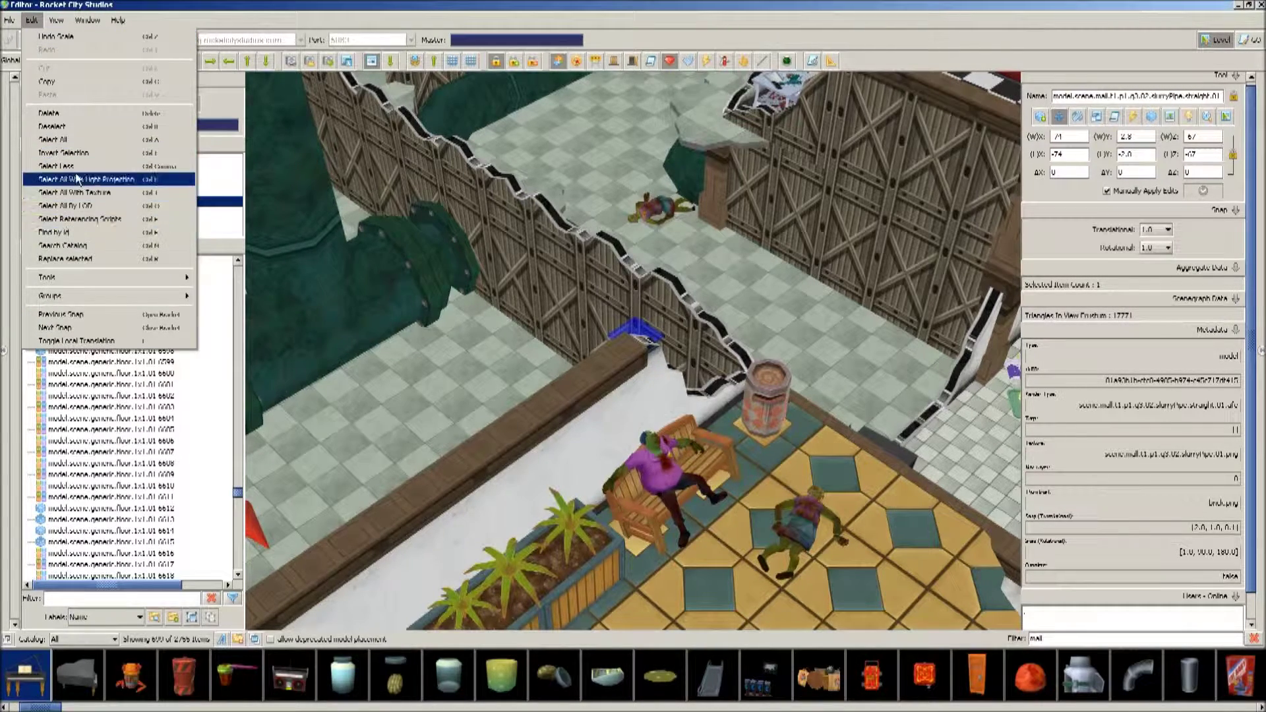
{"action": "left_click", "coordinate": [93, 143]}
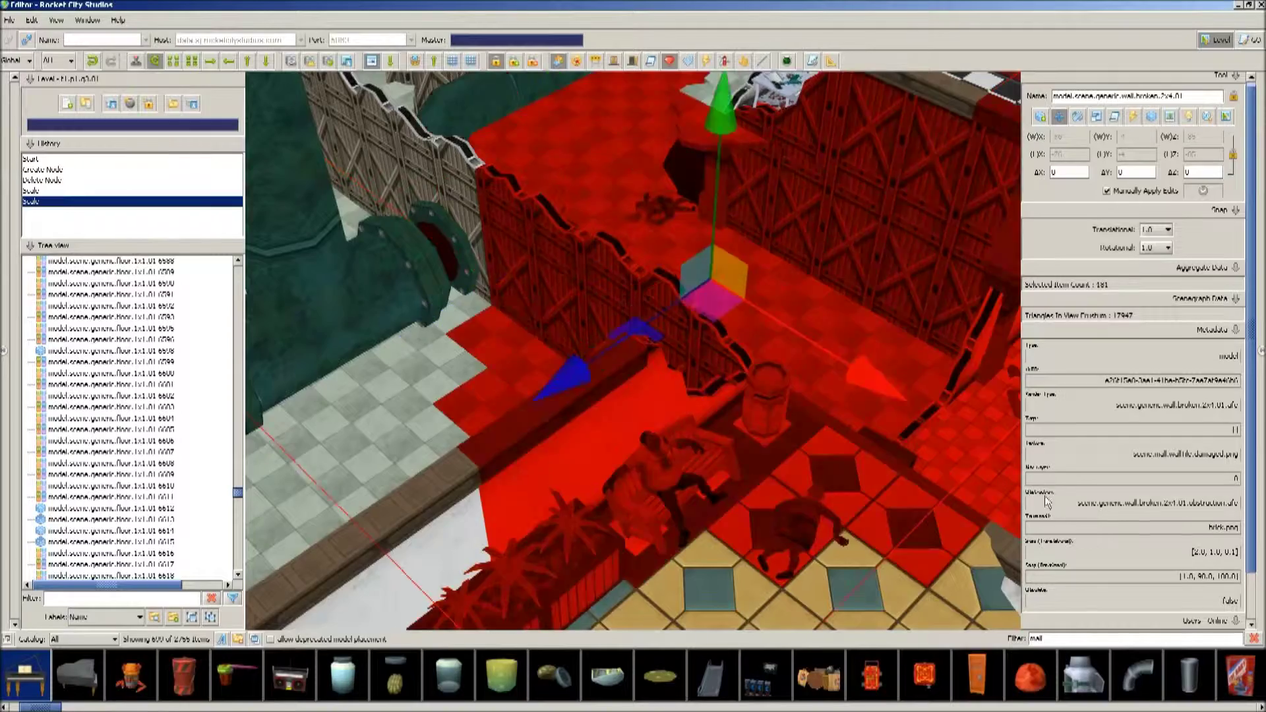
Set the viewport's background color to red and check it around the whole mall.
{"action": "scroll", "coordinate": [784, 355], "scroll_direction": "down", "scroll_amount": 10}
{"action": "left_click", "coordinate": [56, 20]}
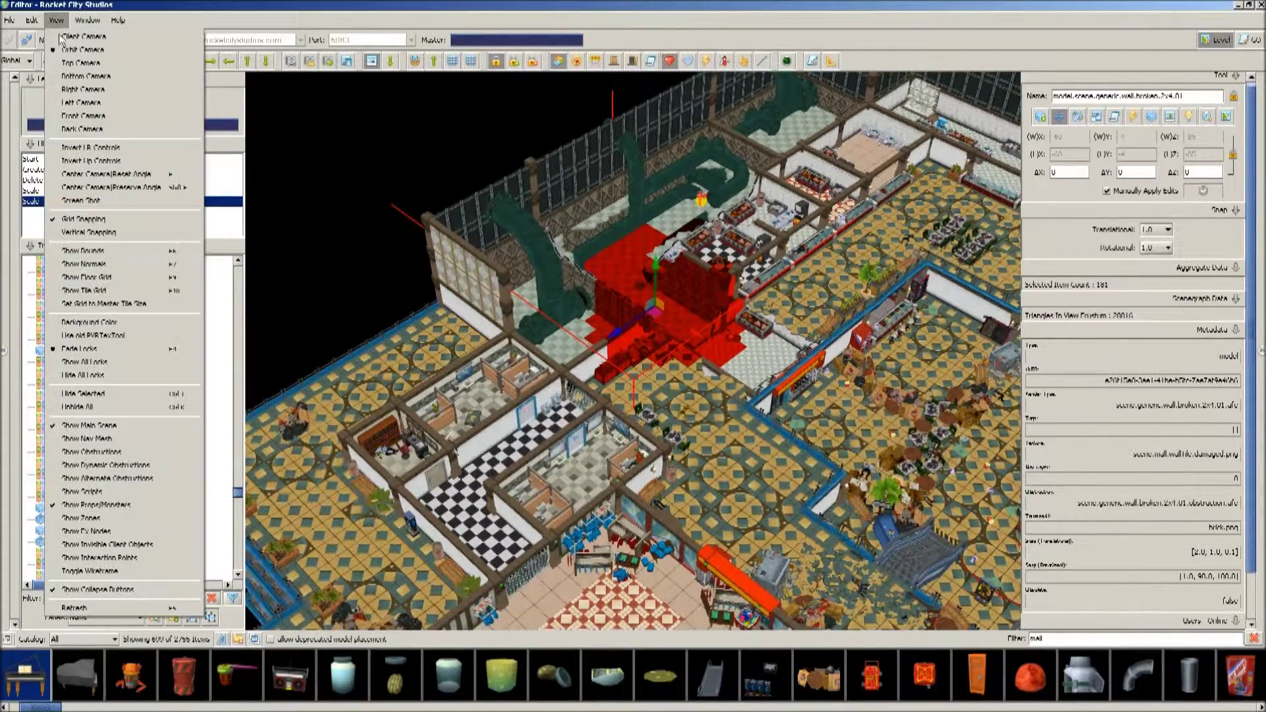
{"action": "mouse_move", "coordinate": [31, 18]}
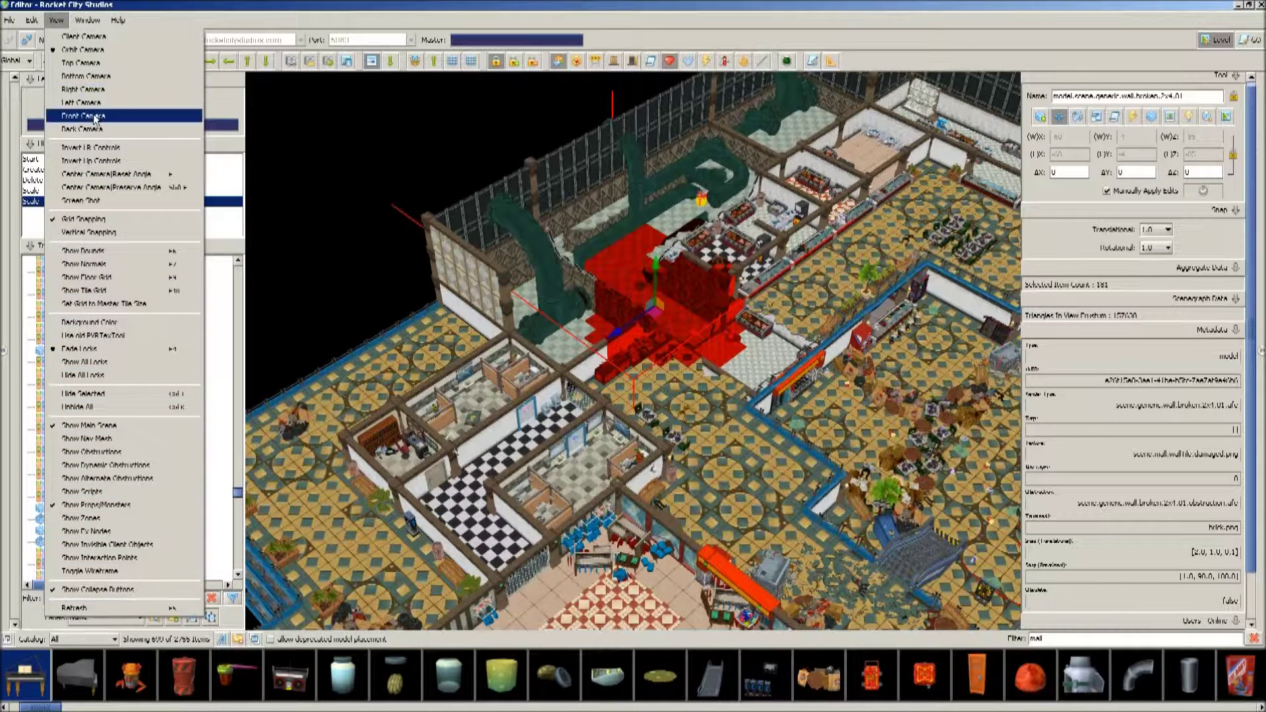
{"action": "left_click", "coordinate": [125, 323]}
{"action": "left_click", "coordinate": [634, 349]}
{"action": "left_click", "coordinate": [597, 473]}
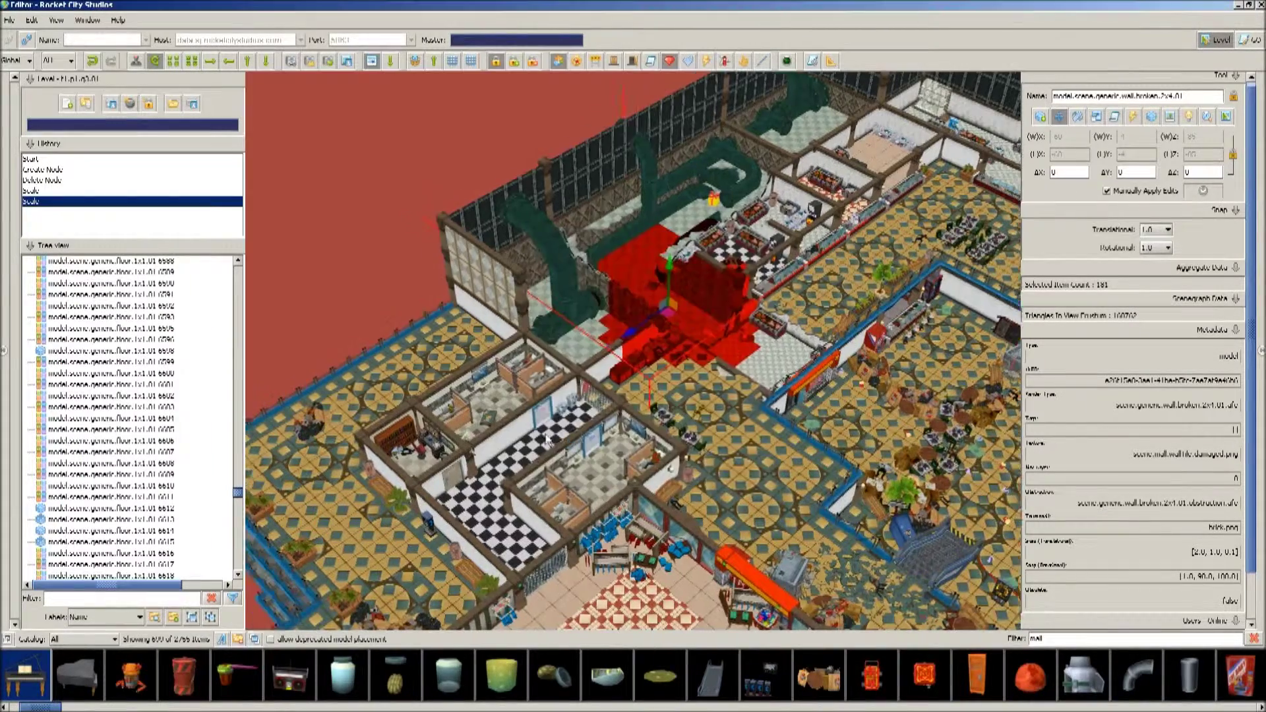
{"action": "middle_click_drag", "start_coordinate": [422, 330], "coordinate": [539, 308]}
{"action": "scroll", "coordinate": [539, 302], "scroll_direction": "down", "scroll_amount": 4}
{"action": "scroll", "coordinate": [539, 297], "scroll_direction": "down", "scroll_amount": 3}
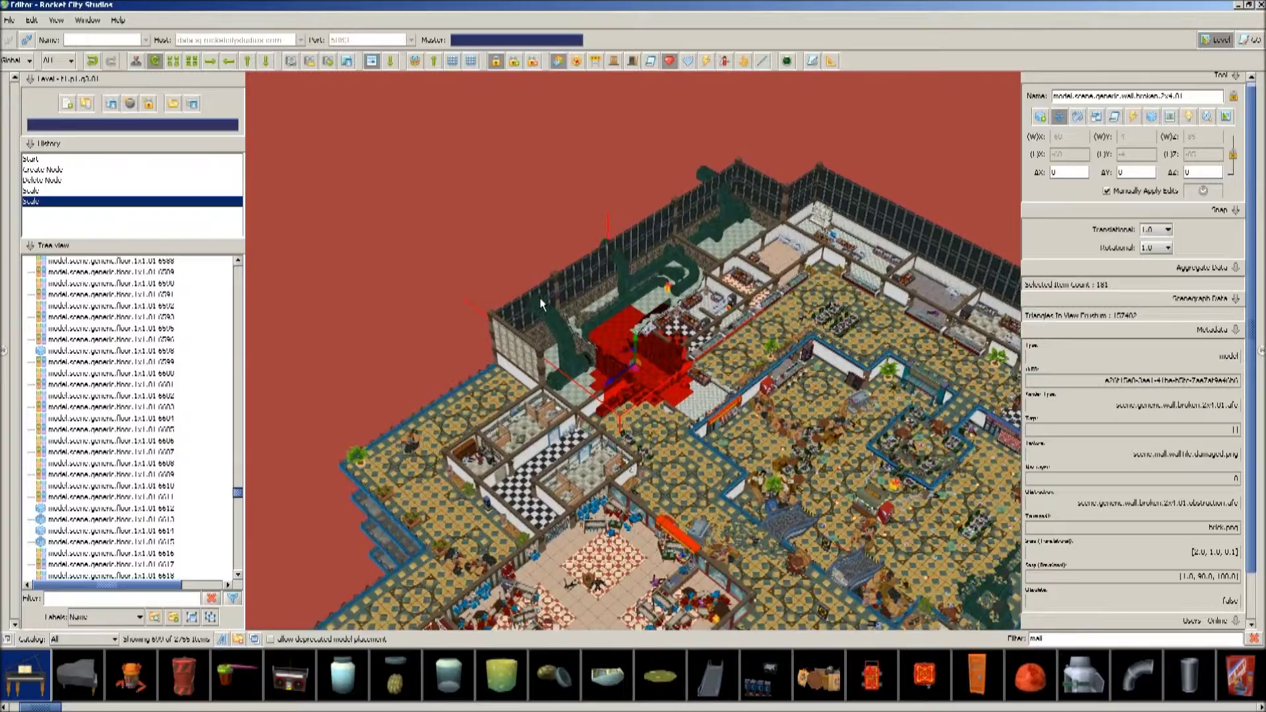
Open the level's script connections and examine the spatial map around the escalators and corridor.
{"action": "left_click", "coordinate": [89, 20]}
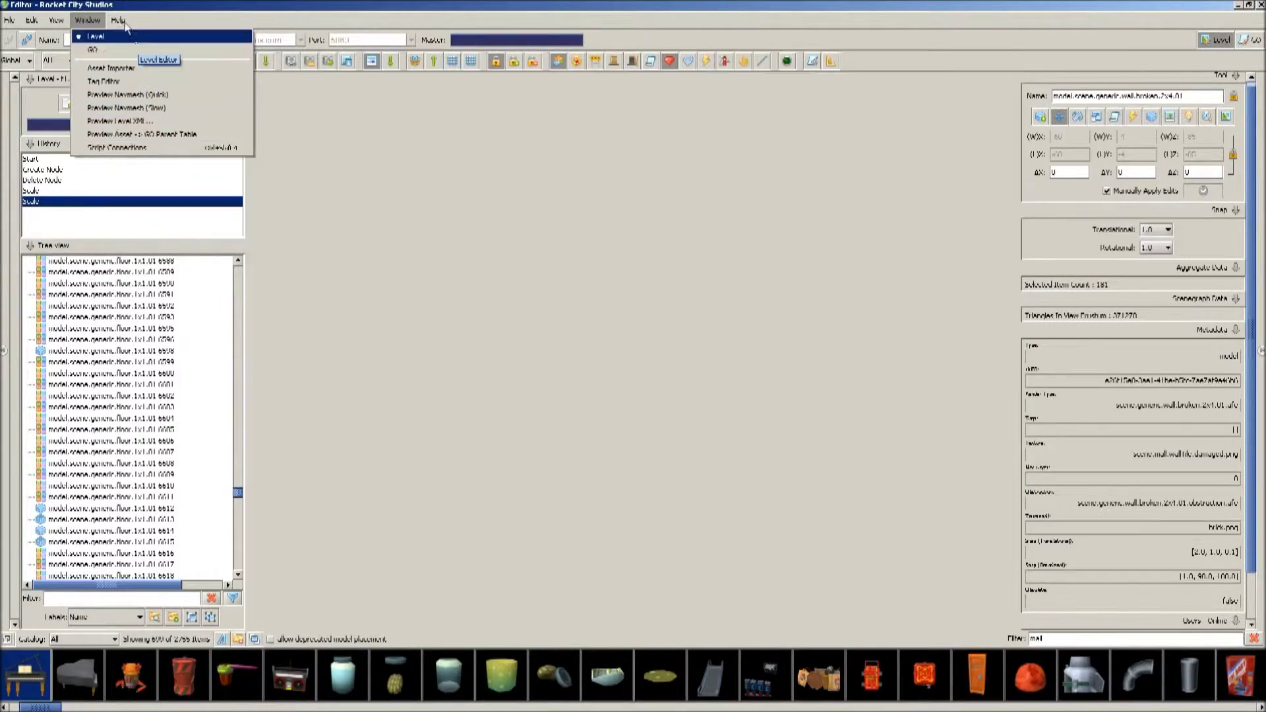
{"action": "mouse_move", "coordinate": [117, 20]}
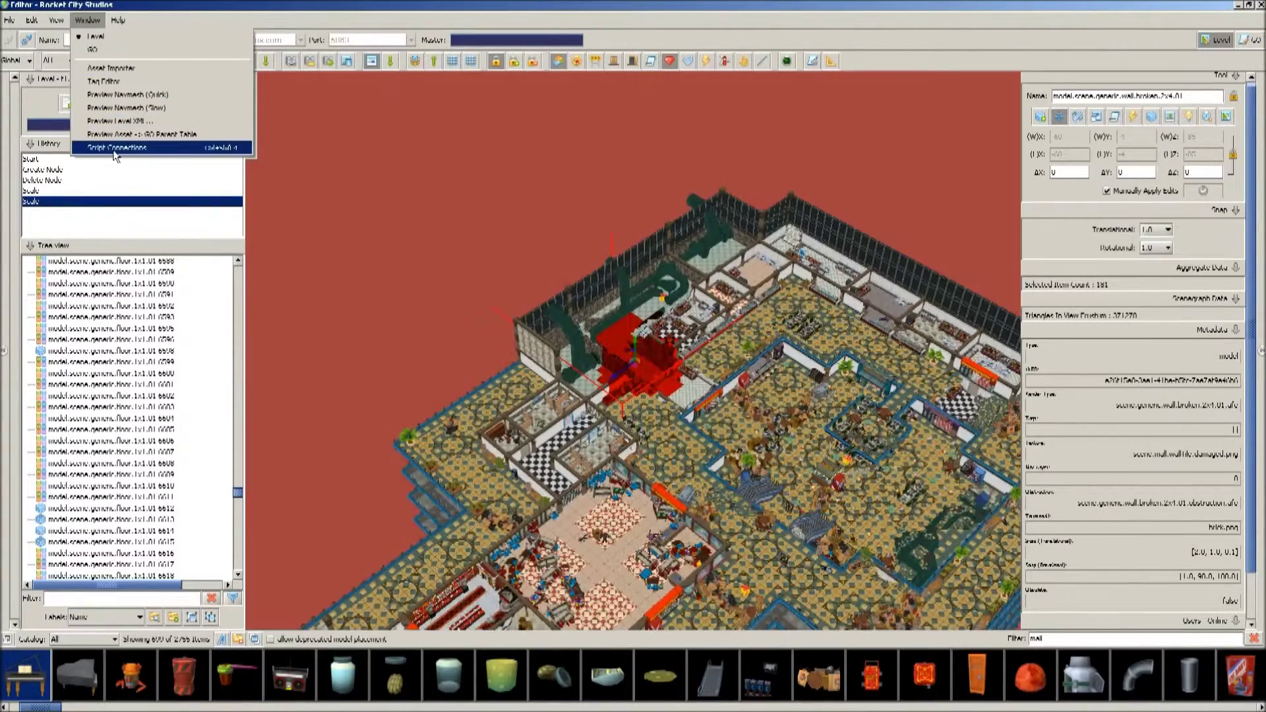
{"action": "left_click", "coordinate": [115, 151]}
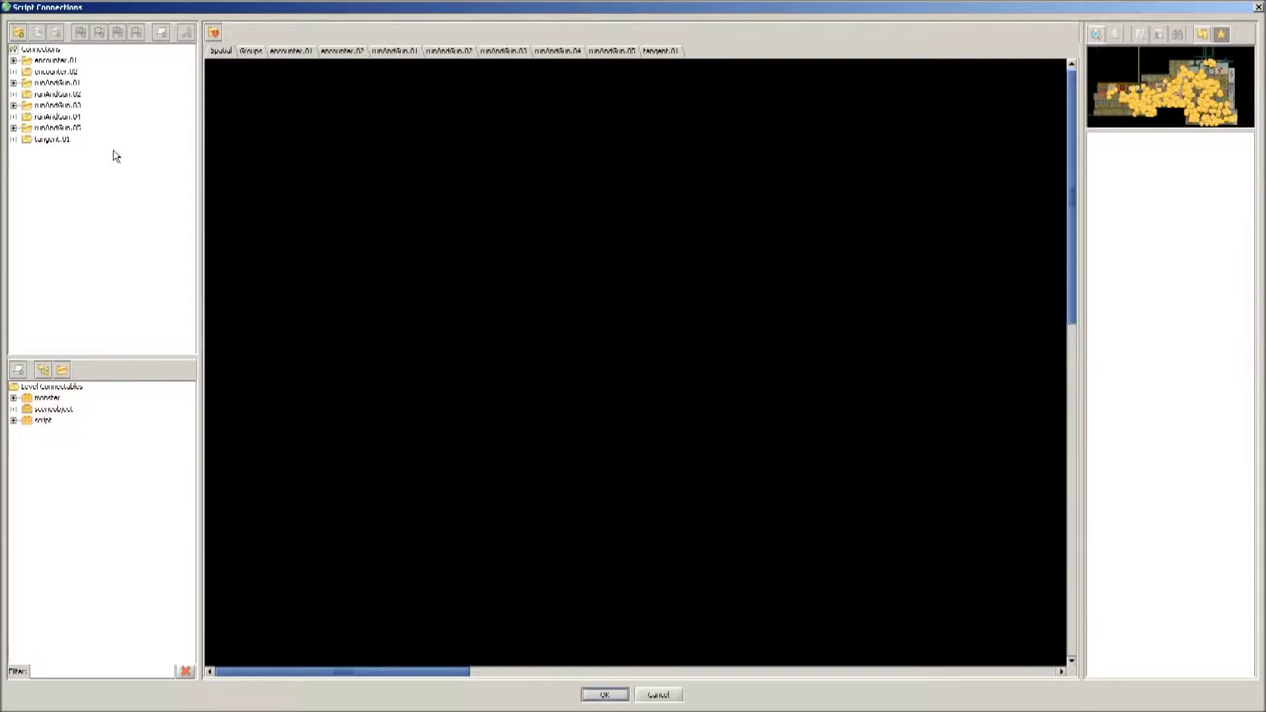
{"action": "left_click_drag", "start_coordinate": [1142, 88], "coordinate": [1153, 112]}
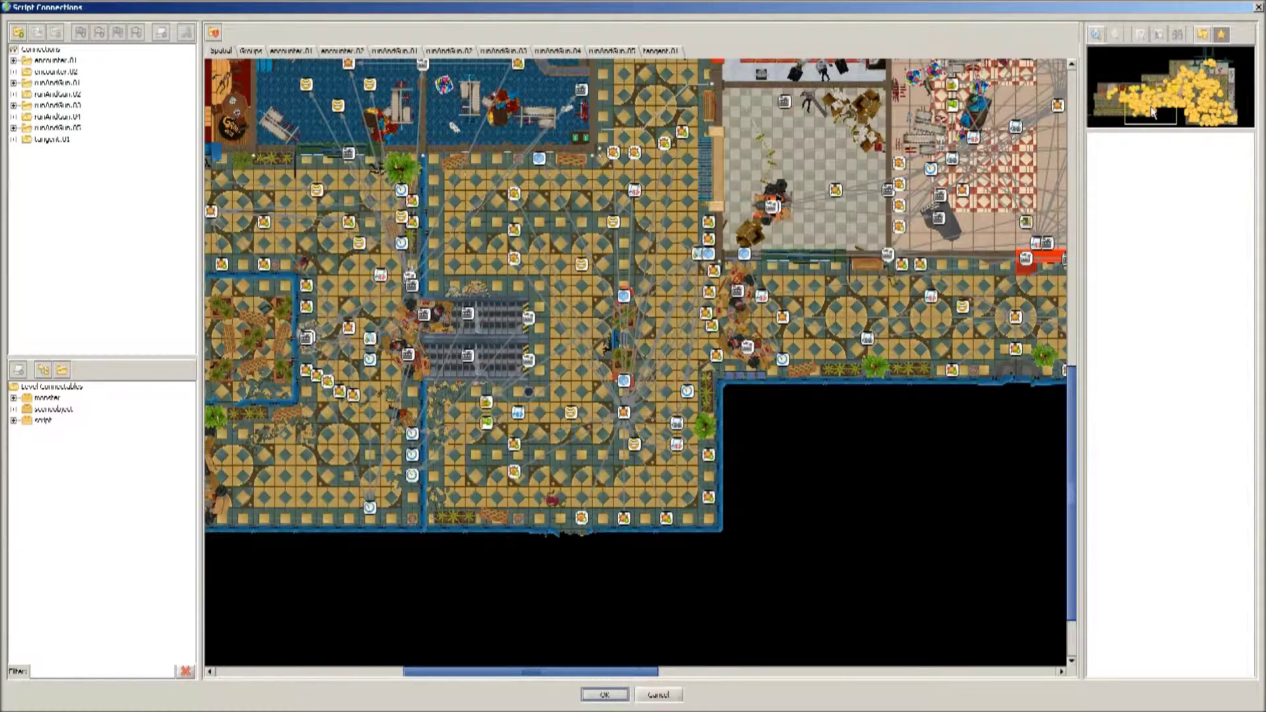
{"action": "scroll", "coordinate": [597, 277], "scroll_direction": "up", "scroll_amount": 2}
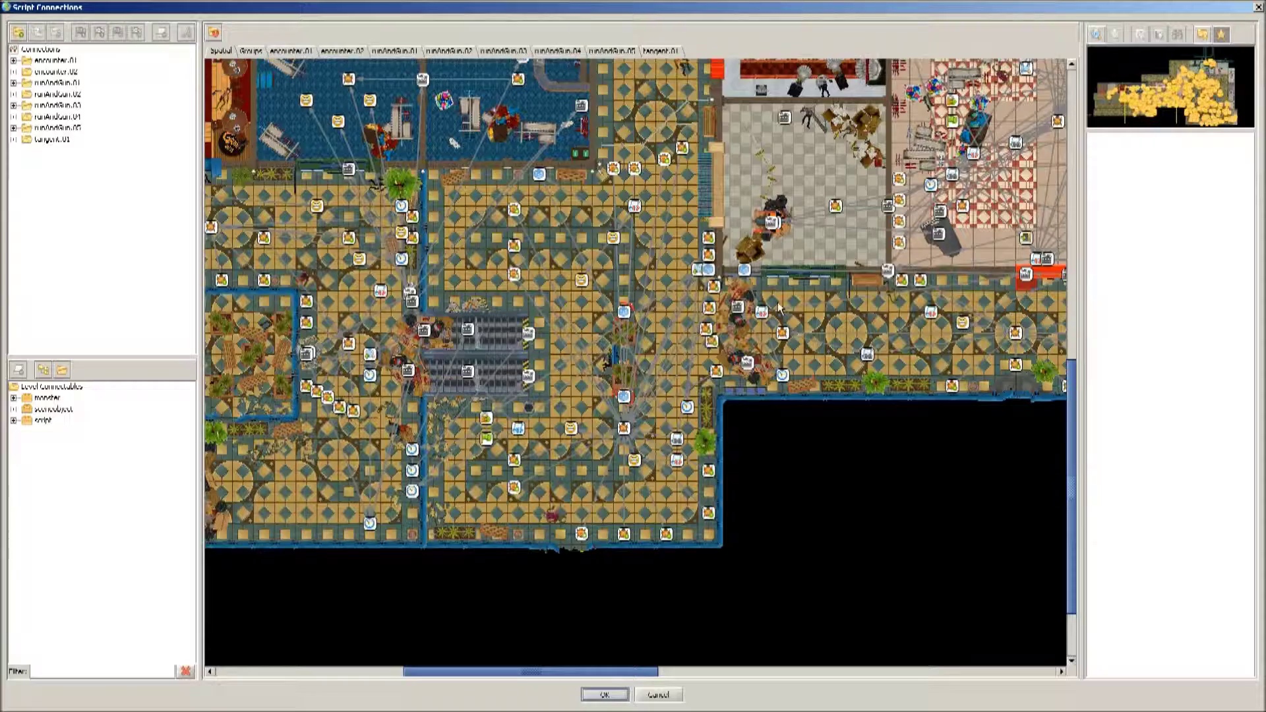
Highlight the runAndGun.02 group's connections on the spatial map and expand its central spawn zone node into the empty area beside the corridor.
{"action": "left_click", "coordinate": [53, 60]}
{"action": "left_click", "coordinate": [55, 94]}
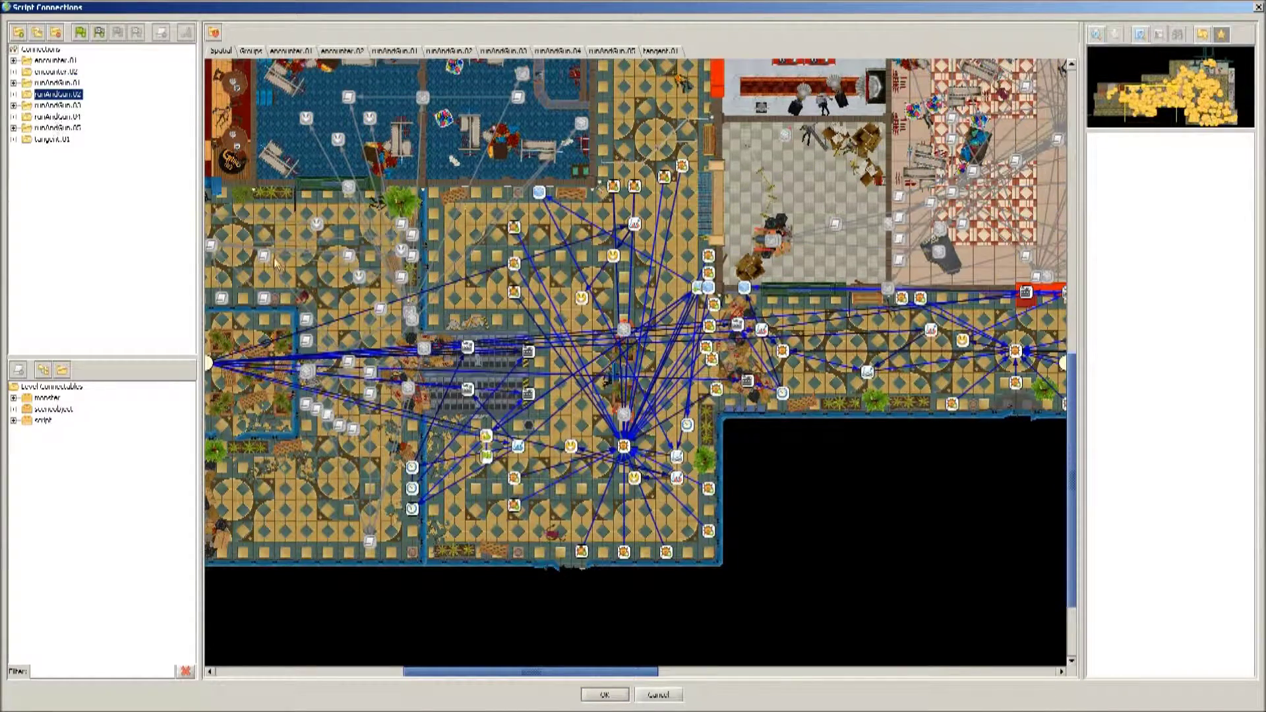
{"action": "scroll", "coordinate": [708, 378], "scroll_direction": "down", "scroll_amount": 5}
{"action": "scroll", "coordinate": [473, 339], "scroll_direction": "up", "scroll_amount": 3}
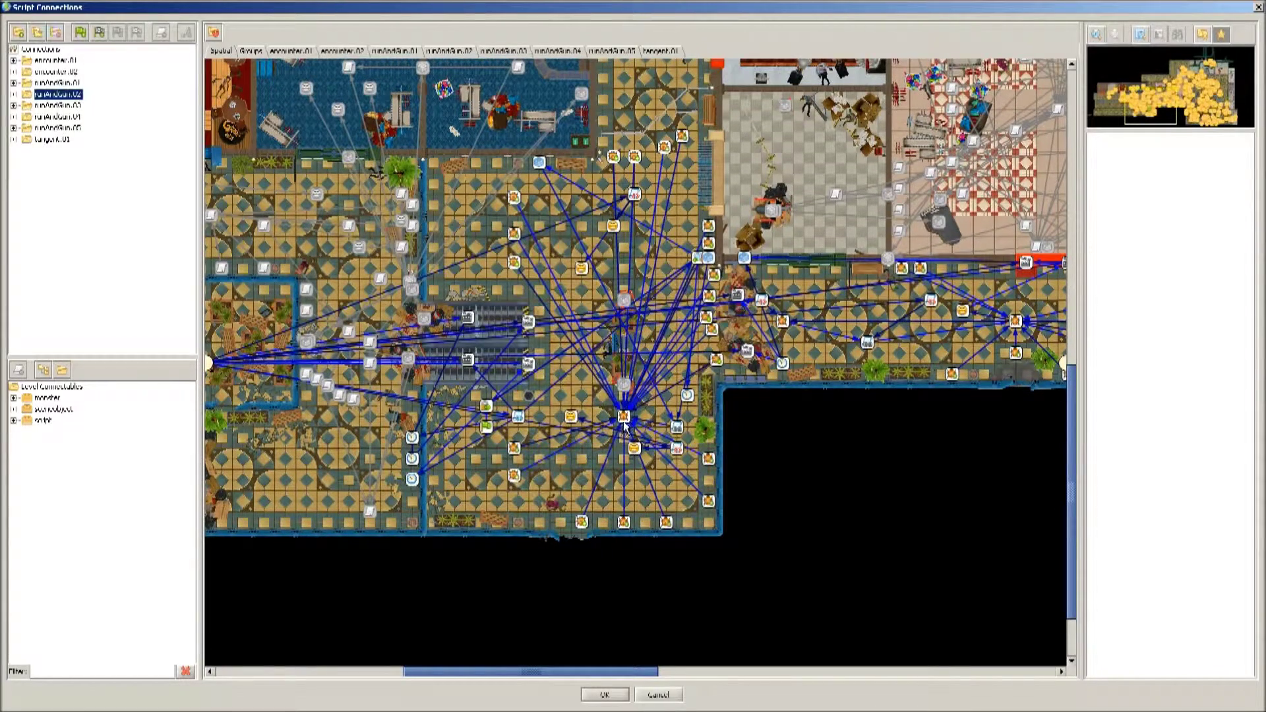
{"action": "left_click_drag", "start_coordinate": [624, 422], "coordinate": [1015, 469]}
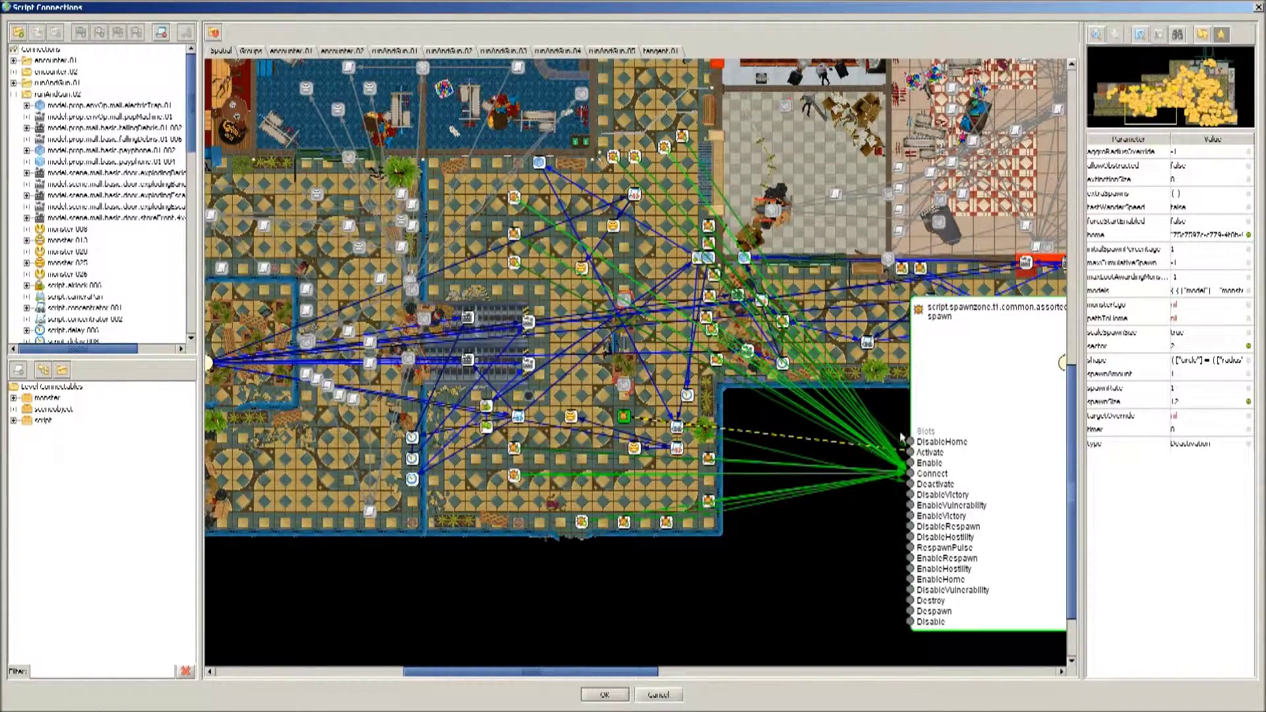
Inspect a climbing spawn point connected to the spawn zone, collapse its node and reselect the spawn zone node.
{"action": "left_click_drag", "start_coordinate": [708, 245], "coordinate": [685, 545]}
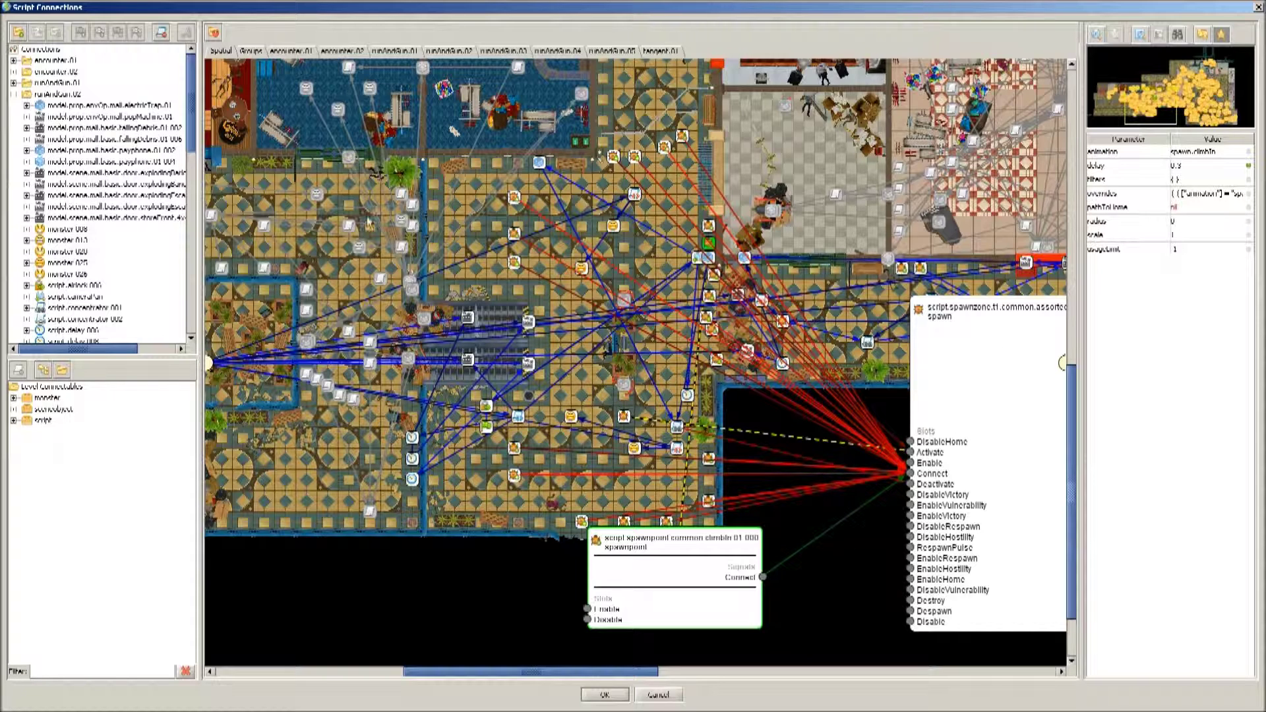
{"action": "left_click", "coordinate": [216, 35]}
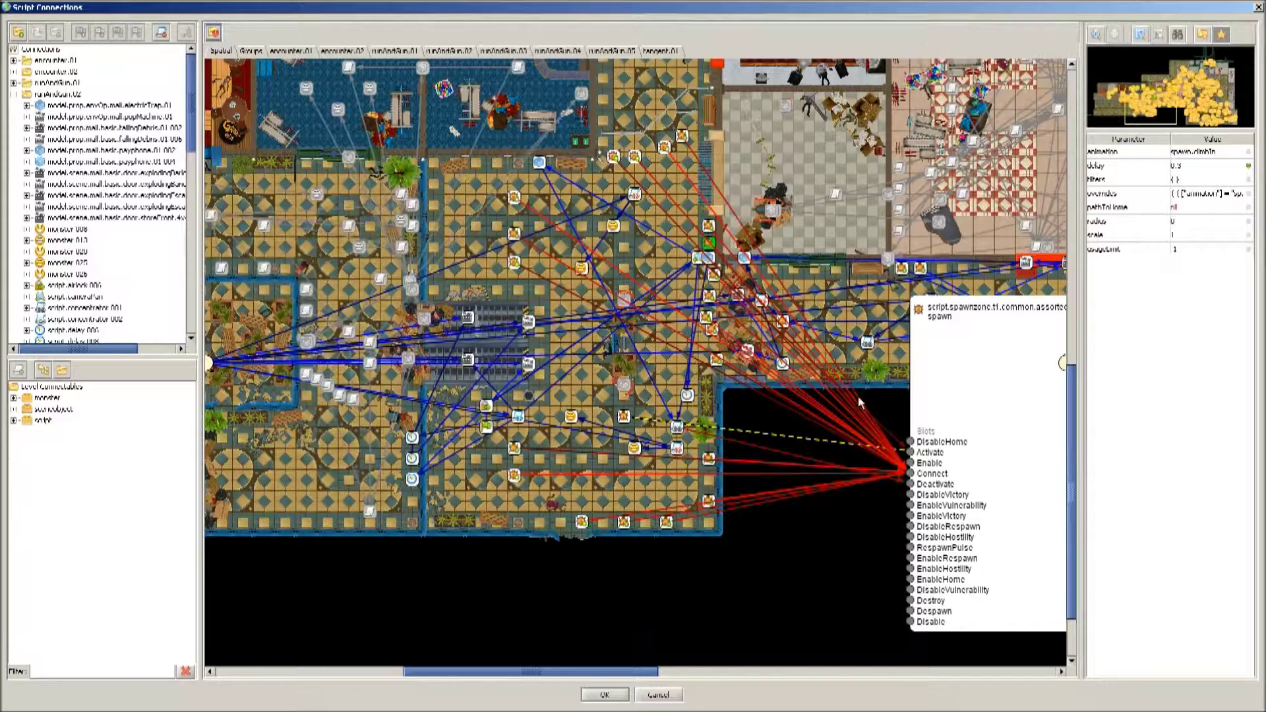
{"action": "left_click", "coordinate": [1002, 342]}
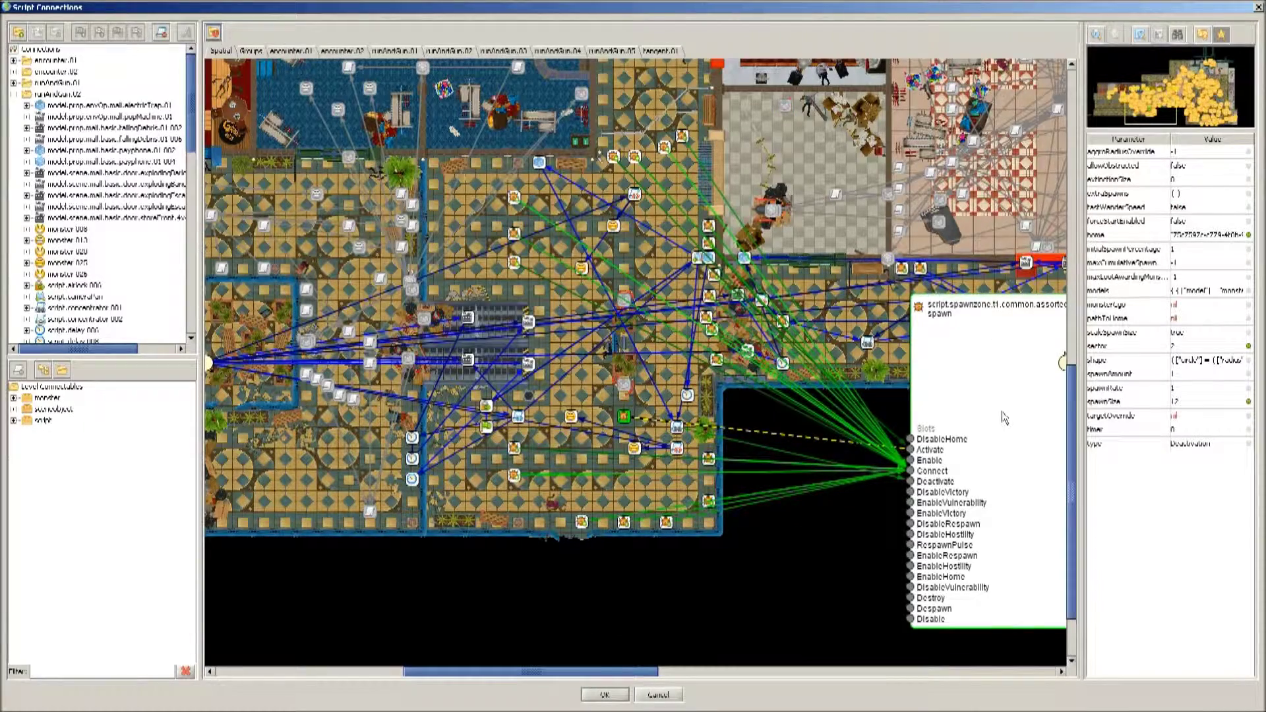
Look through the connection graphs of the encounter, runAndGun and tangent.01 groups and return to the spatial map.
{"action": "left_click", "coordinate": [288, 52]}
{"action": "left_click", "coordinate": [349, 52]}
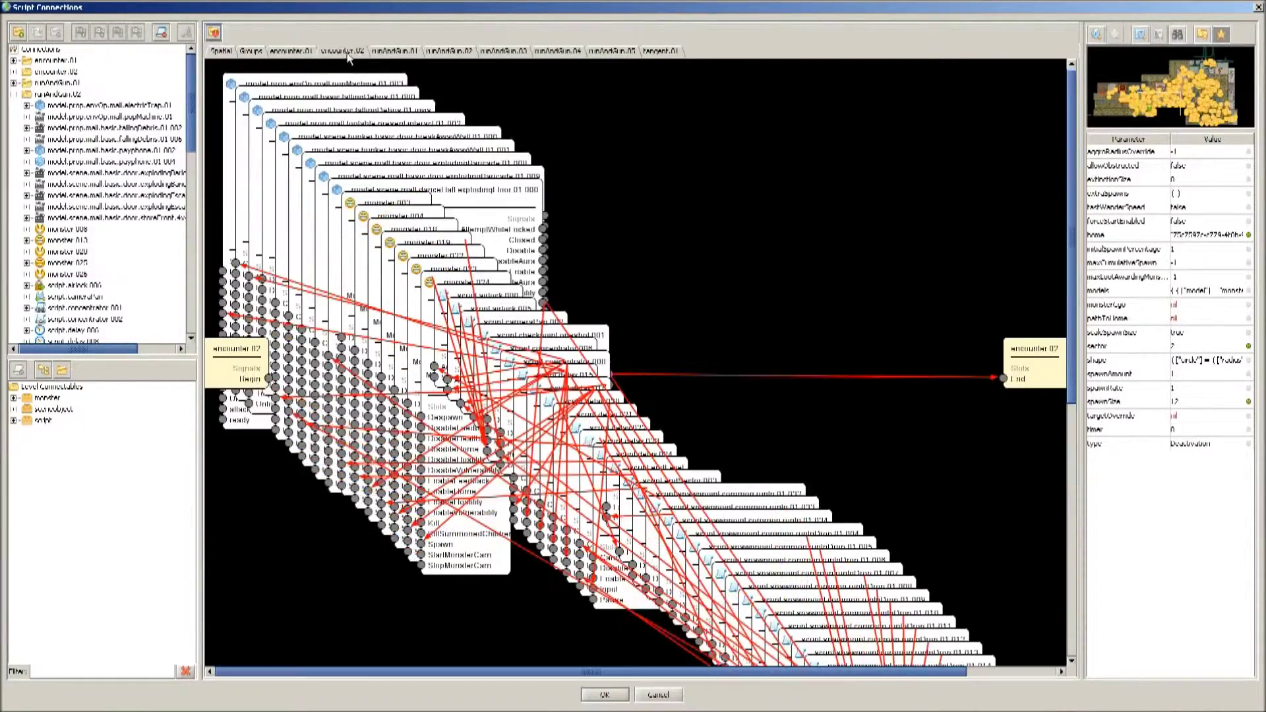
{"action": "left_click", "coordinate": [393, 53]}
{"action": "left_click", "coordinate": [454, 52]}
{"action": "left_click", "coordinate": [509, 52]}
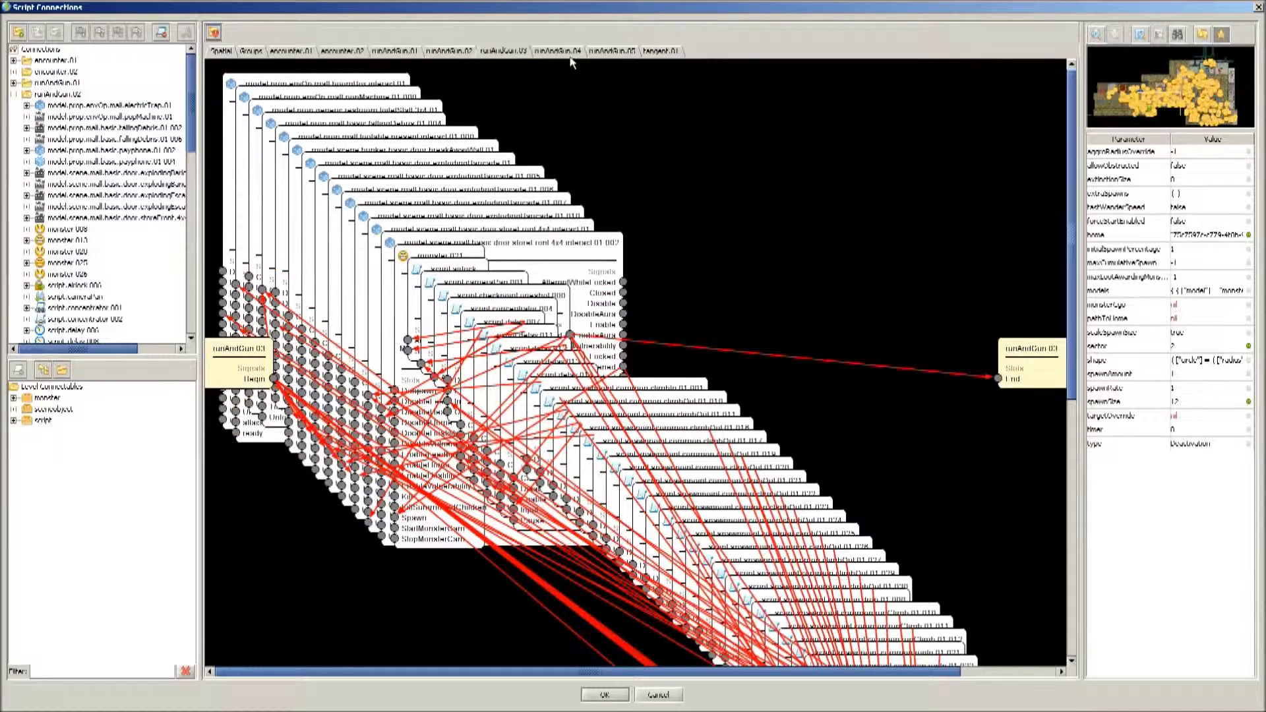
{"action": "left_click", "coordinate": [564, 53]}
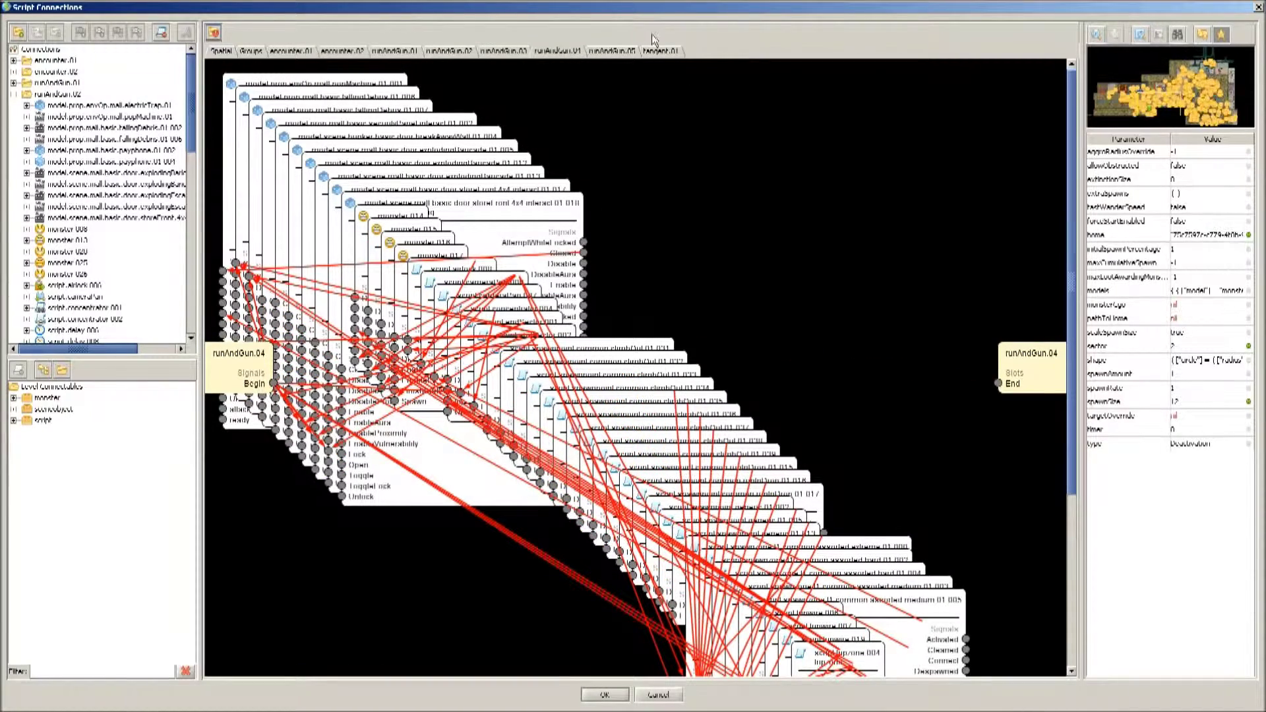
{"action": "left_click", "coordinate": [603, 53]}
{"action": "left_click", "coordinate": [662, 52]}
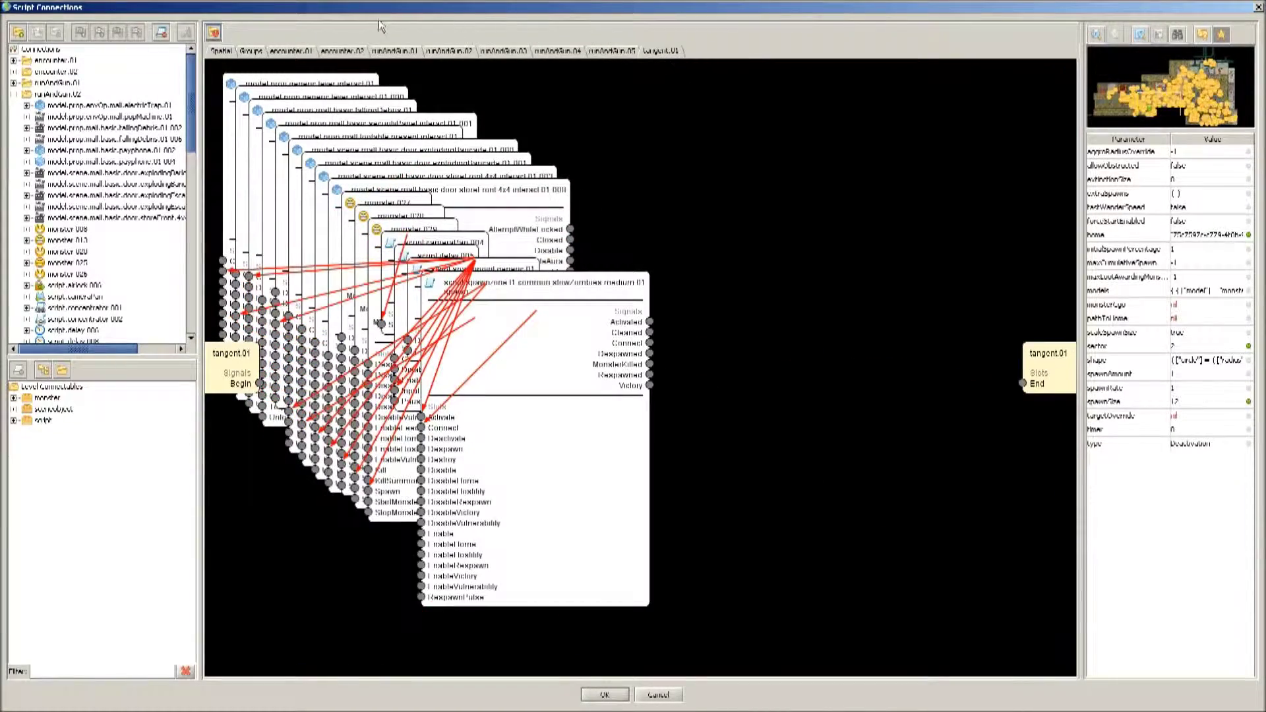
{"action": "left_click", "coordinate": [290, 53]}
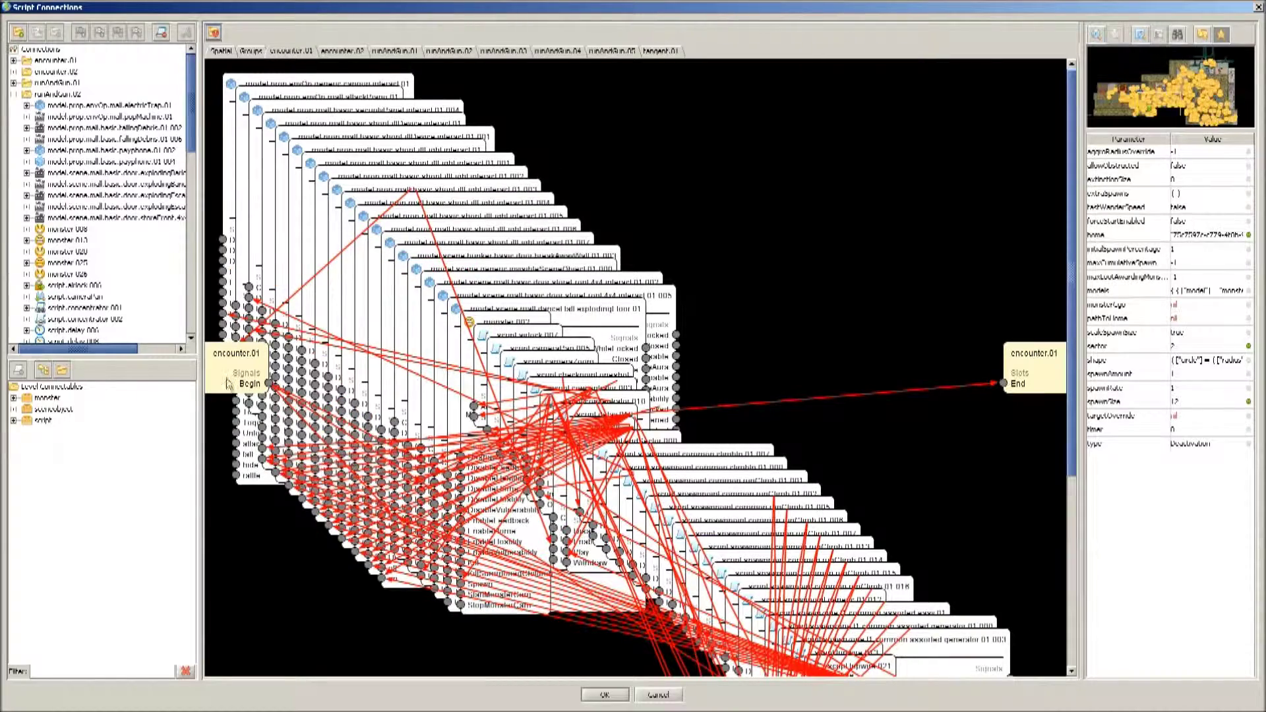
{"action": "left_click", "coordinate": [220, 53]}
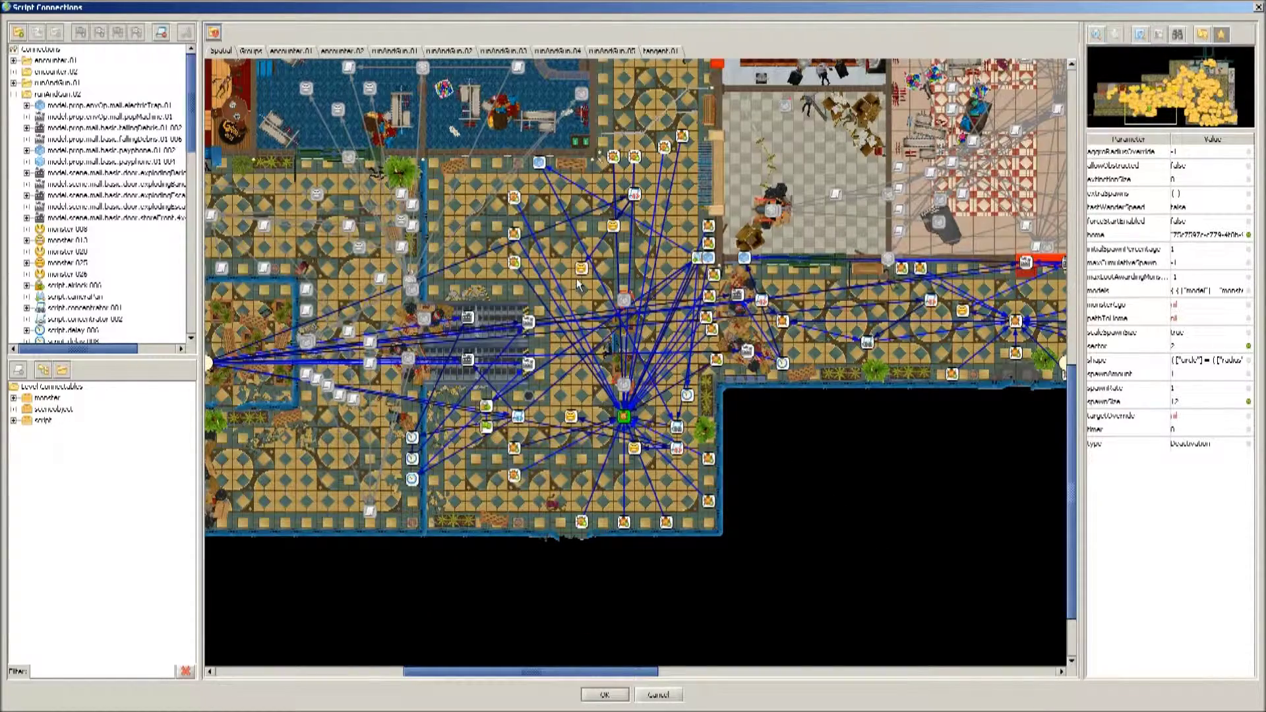
Examine the runAndGun.02 connections around the stores and corridor and reveal the group's Begin and End nodes.
{"action": "middle_click_drag", "start_coordinate": [577, 281], "coordinate": [827, 502]}
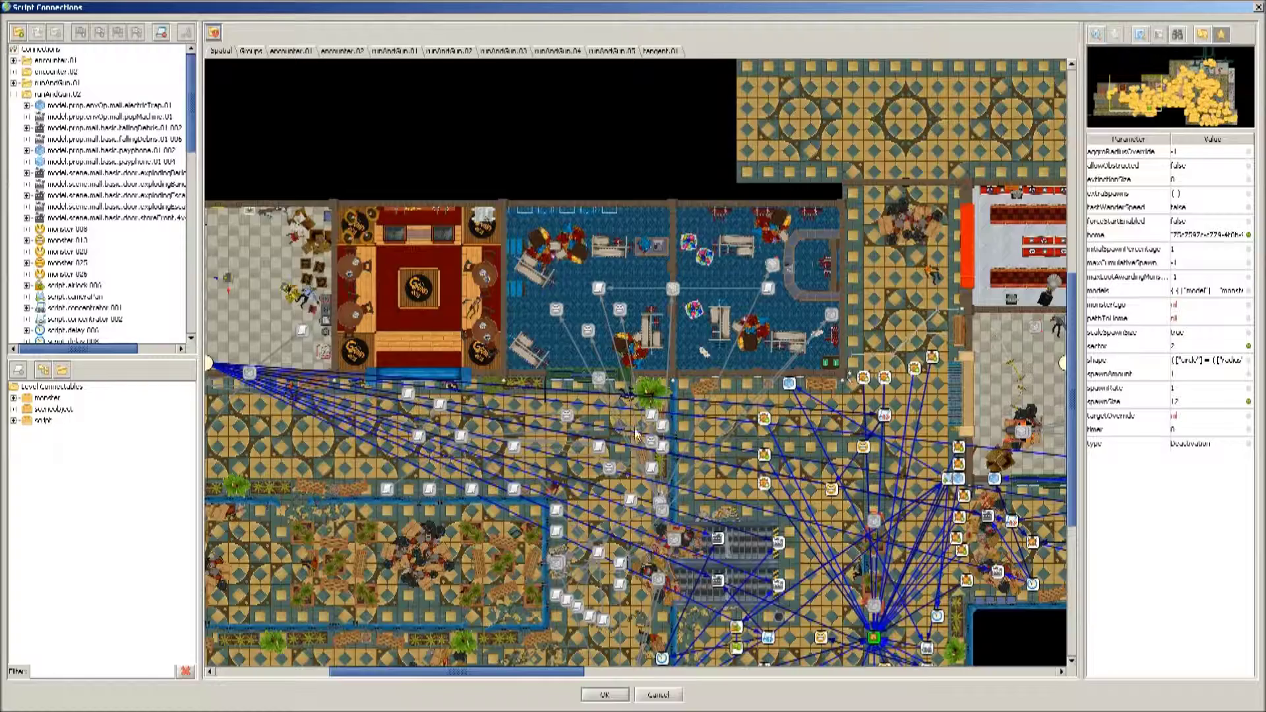
{"action": "middle_click_drag", "start_coordinate": [706, 407], "coordinate": [257, 479]}
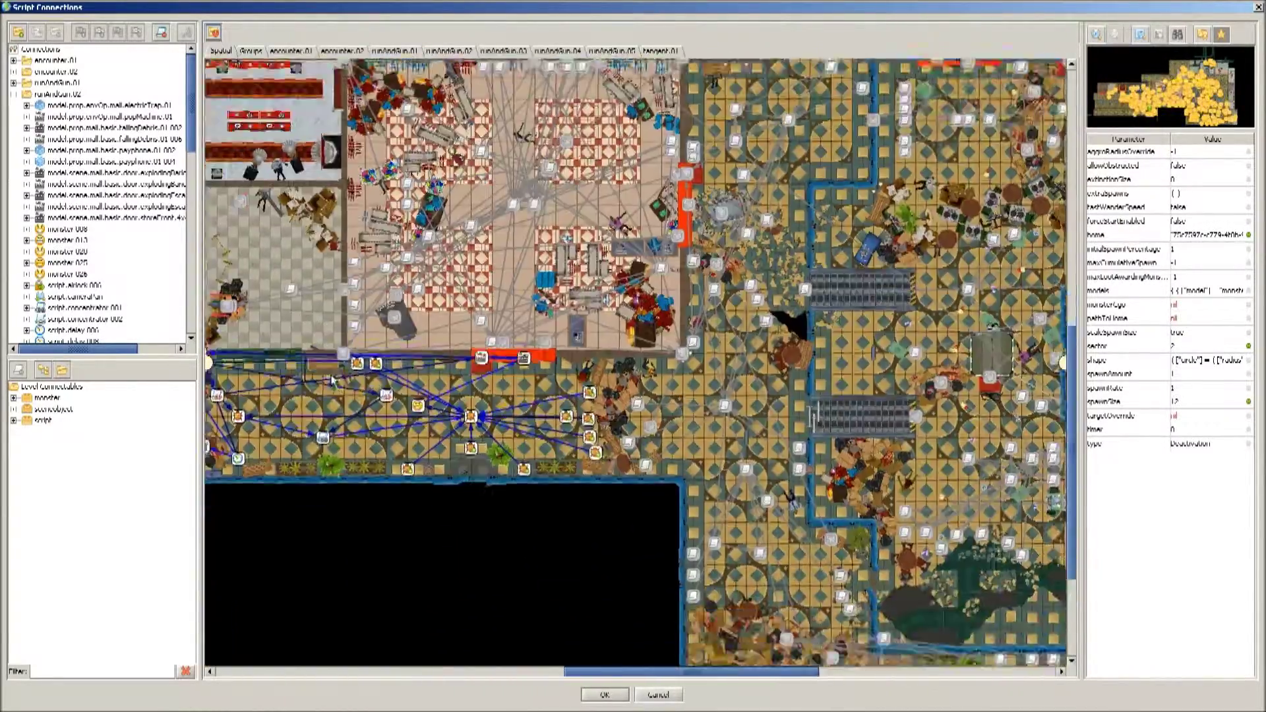
{"action": "middle_click_drag", "start_coordinate": [646, 560], "coordinate": [983, 495]}
{"action": "middle_click_drag", "start_coordinate": [369, 508], "coordinate": [653, 515]}
{"action": "middle_click_drag", "start_coordinate": [529, 527], "coordinate": [690, 525]}
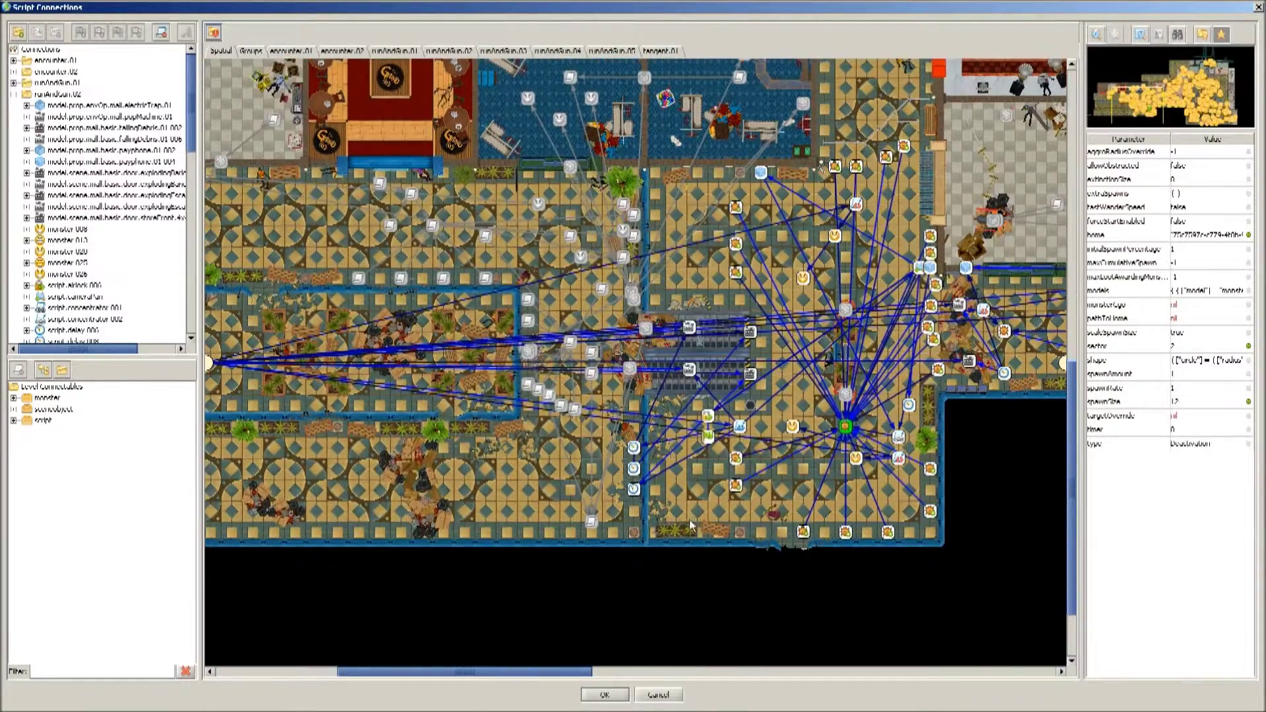
{"action": "mouse_move", "coordinate": [221, 365]}
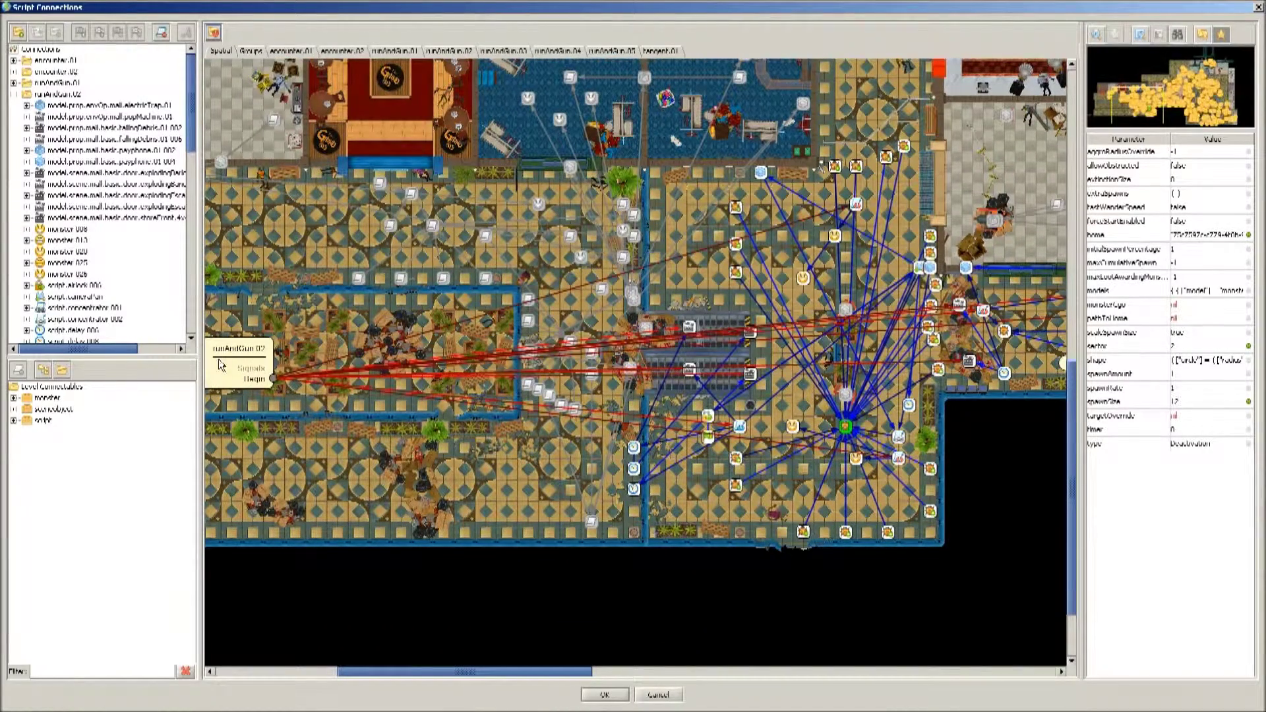
{"action": "mouse_move", "coordinate": [1061, 363]}
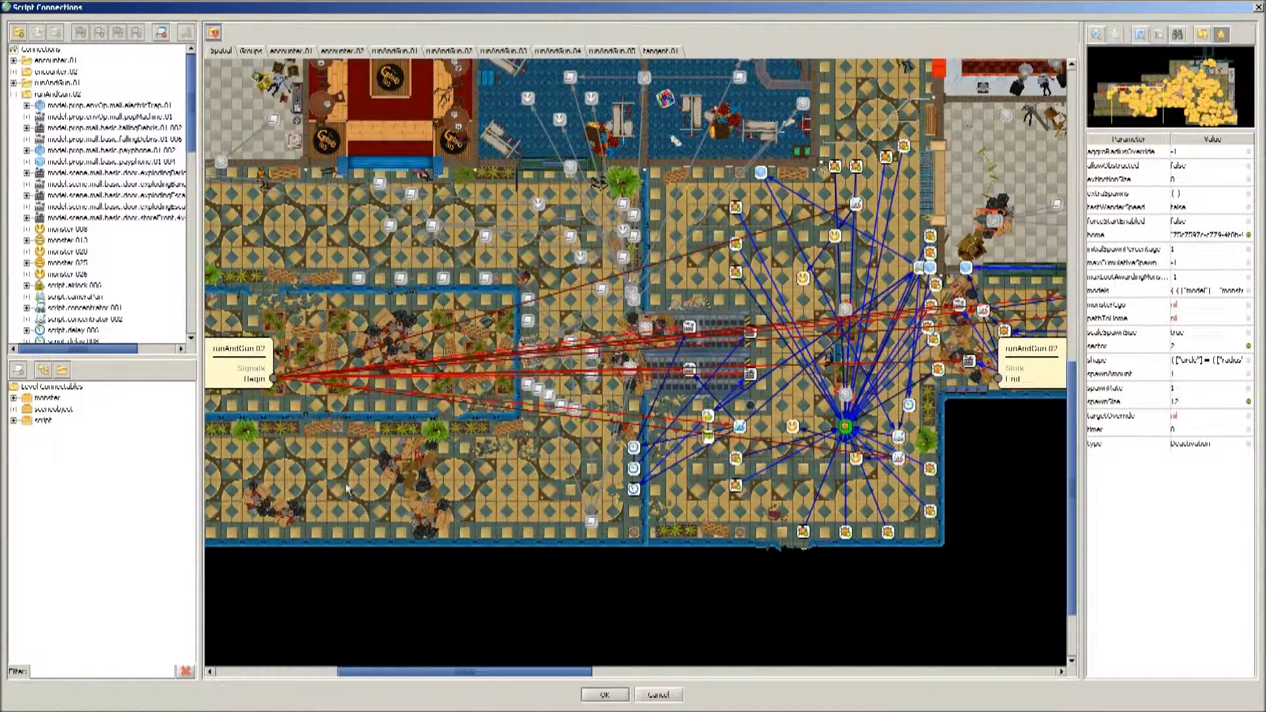
Follow the runAndGun.02 links across the spatial map from the planter area past the escalators to the eastern corridor.
{"action": "scroll", "coordinate": [268, 430], "scroll_direction": "up", "scroll_amount": 2}
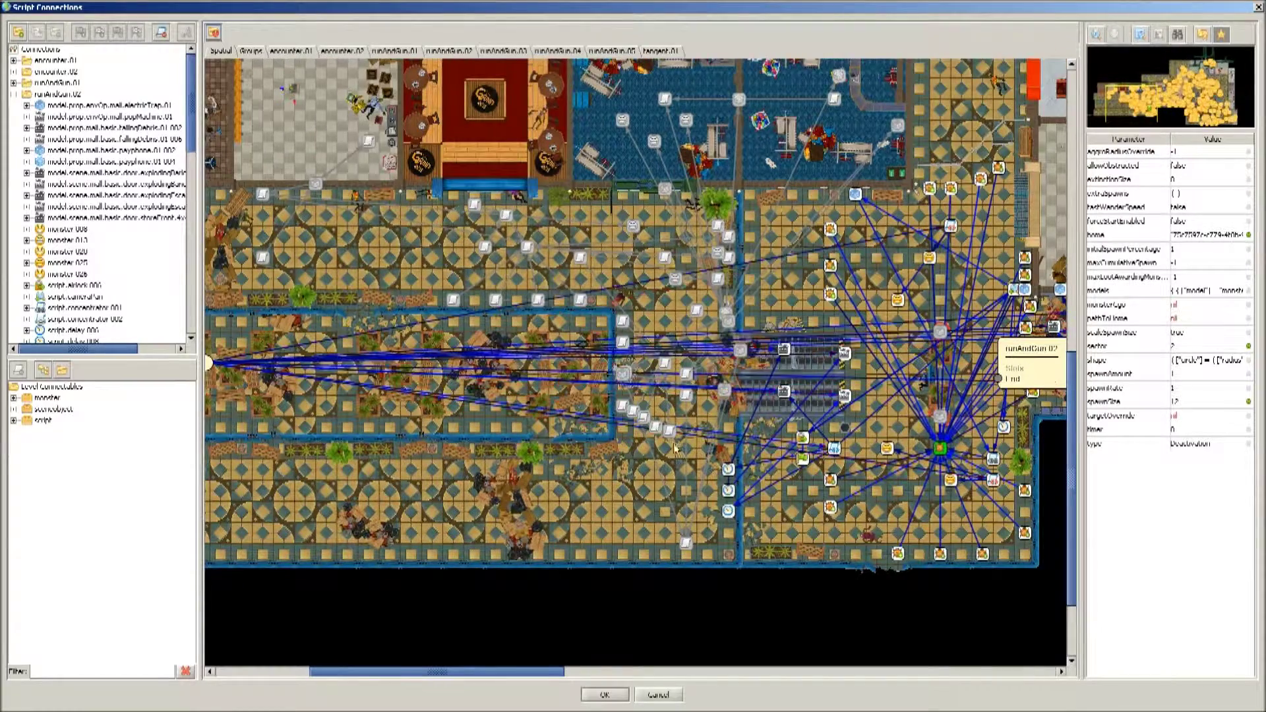
{"action": "middle_click_drag", "start_coordinate": [708, 446], "coordinate": [390, 473]}
{"action": "middle_click_drag", "start_coordinate": [1049, 355], "coordinate": [598, 491]}
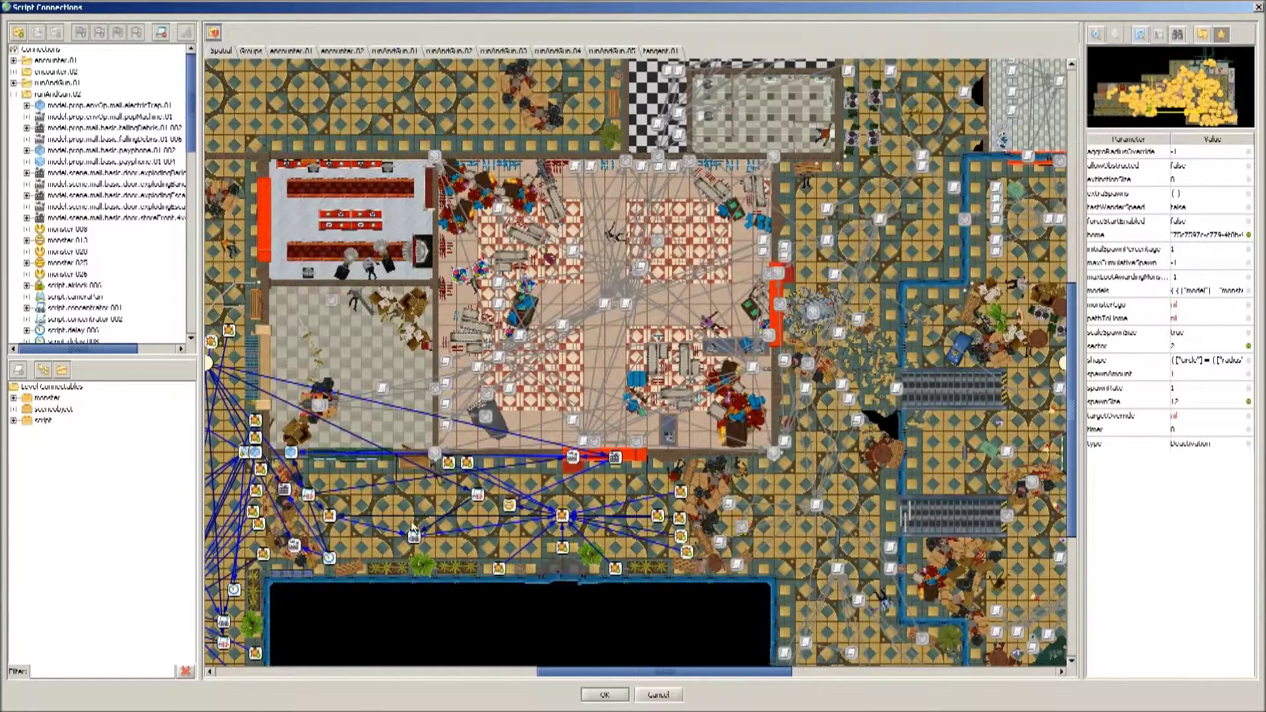
{"action": "middle_click_drag", "start_coordinate": [389, 518], "coordinate": [760, 462]}
{"action": "middle_click_drag", "start_coordinate": [421, 418], "coordinate": [662, 444]}
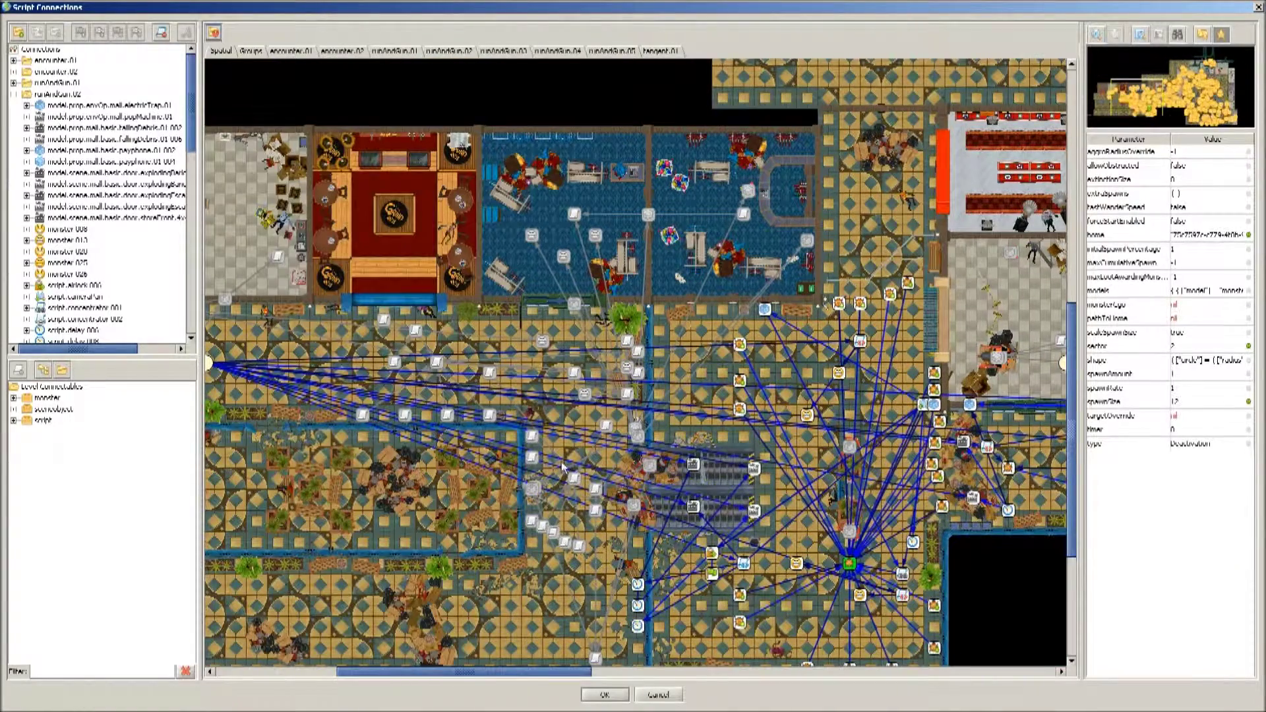
{"action": "middle_click_drag", "start_coordinate": [562, 467], "coordinate": [672, 365]}
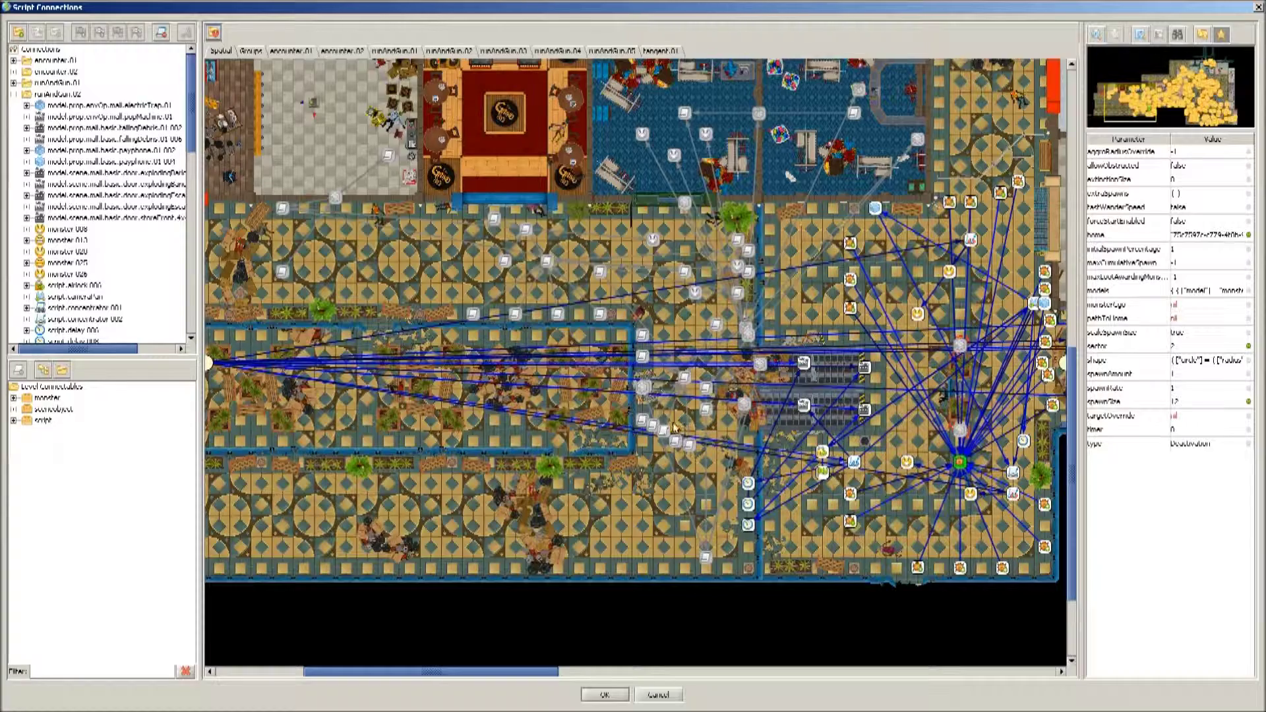
{"action": "middle_click_drag", "start_coordinate": [856, 537], "coordinate": [686, 541]}
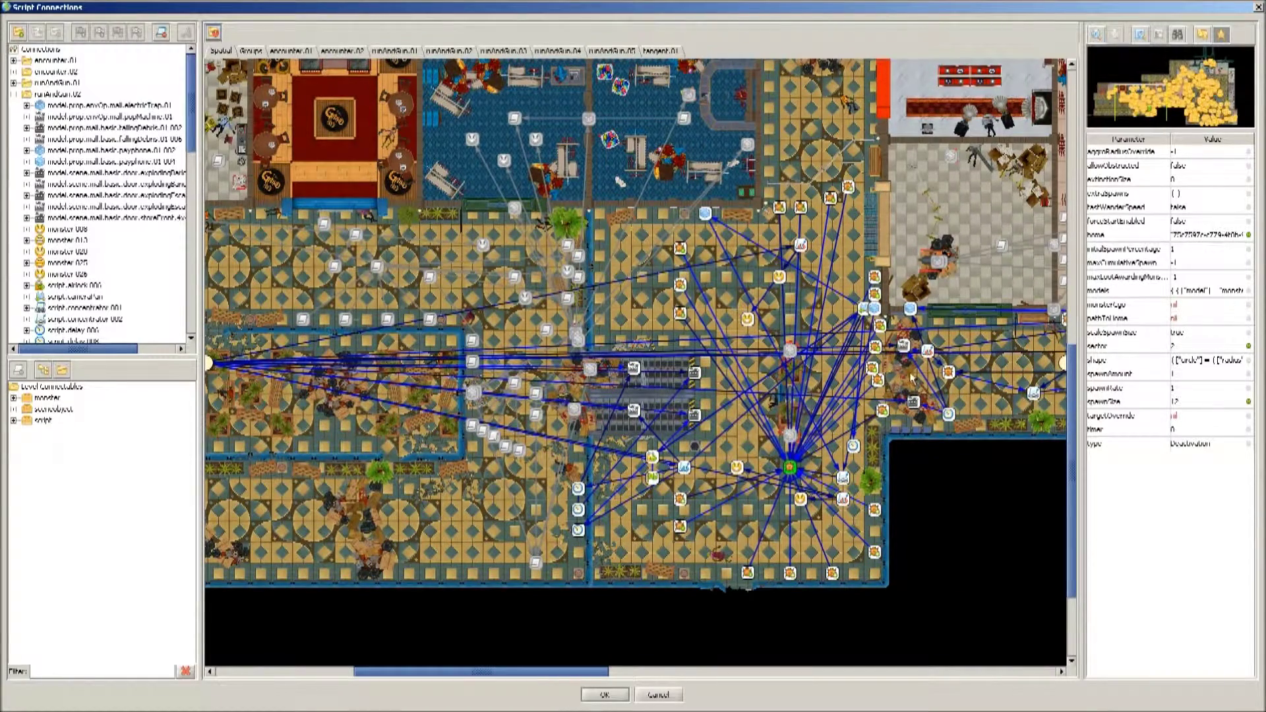
Select the upper exploding barricade door by the corridor and inspect the runAndGun.02 group's End and Begin nodes.
{"action": "left_click", "coordinate": [902, 347]}
{"action": "middle_click_drag", "start_coordinate": [407, 456], "coordinate": [470, 338]}
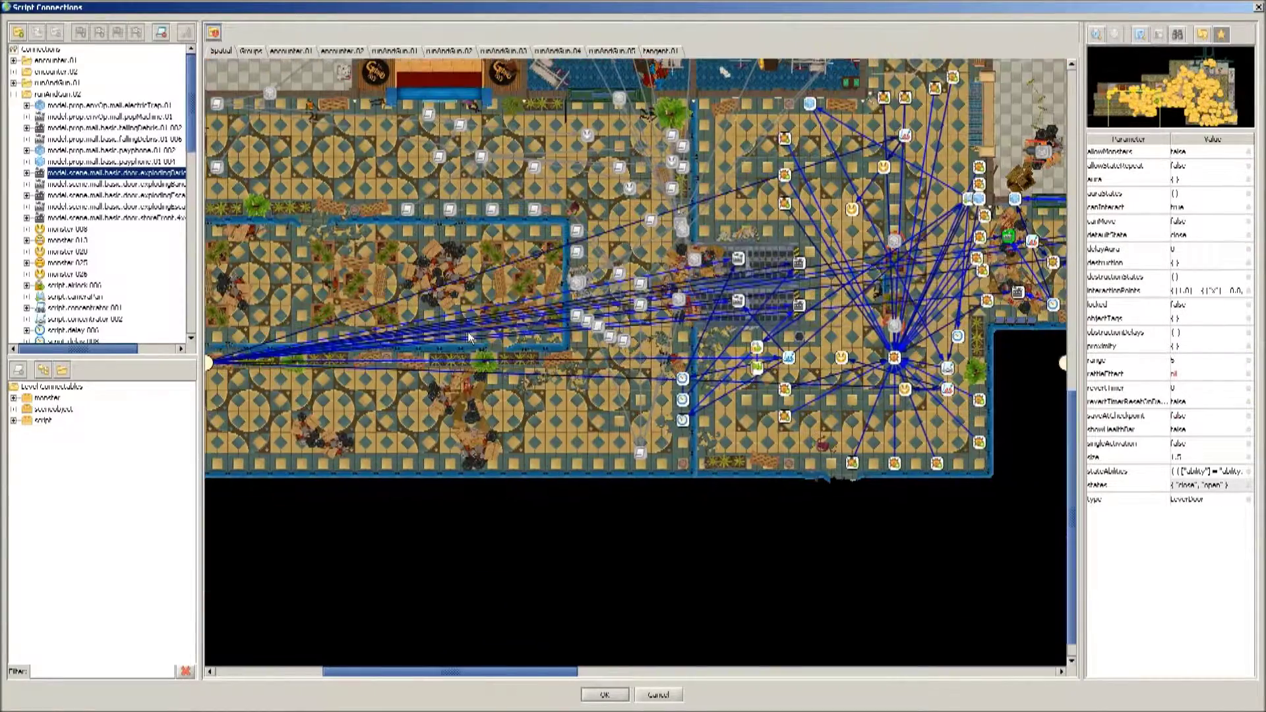
{"action": "middle_click_drag", "start_coordinate": [941, 121], "coordinate": [817, 203]}
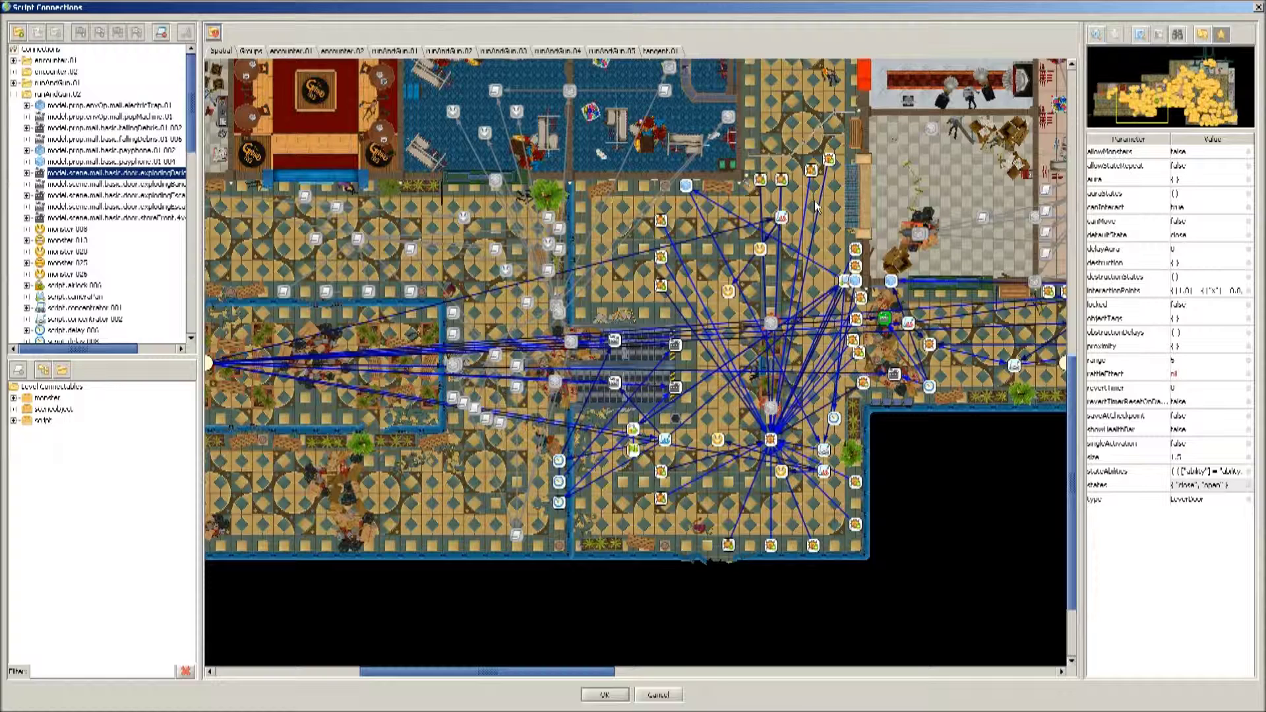
{"action": "left_click", "coordinate": [1016, 358]}
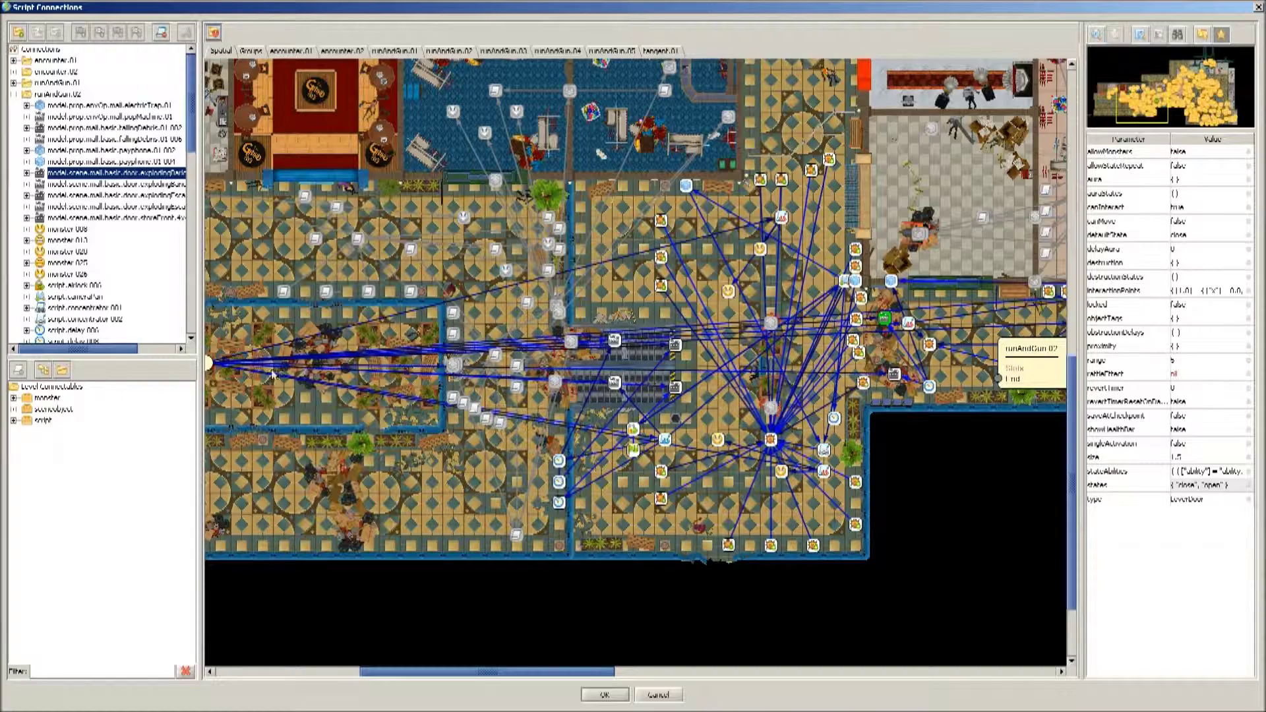
{"action": "left_click", "coordinate": [209, 363]}
{"action": "scroll", "coordinate": [334, 556], "scroll_direction": "down", "scroll_amount": 1}
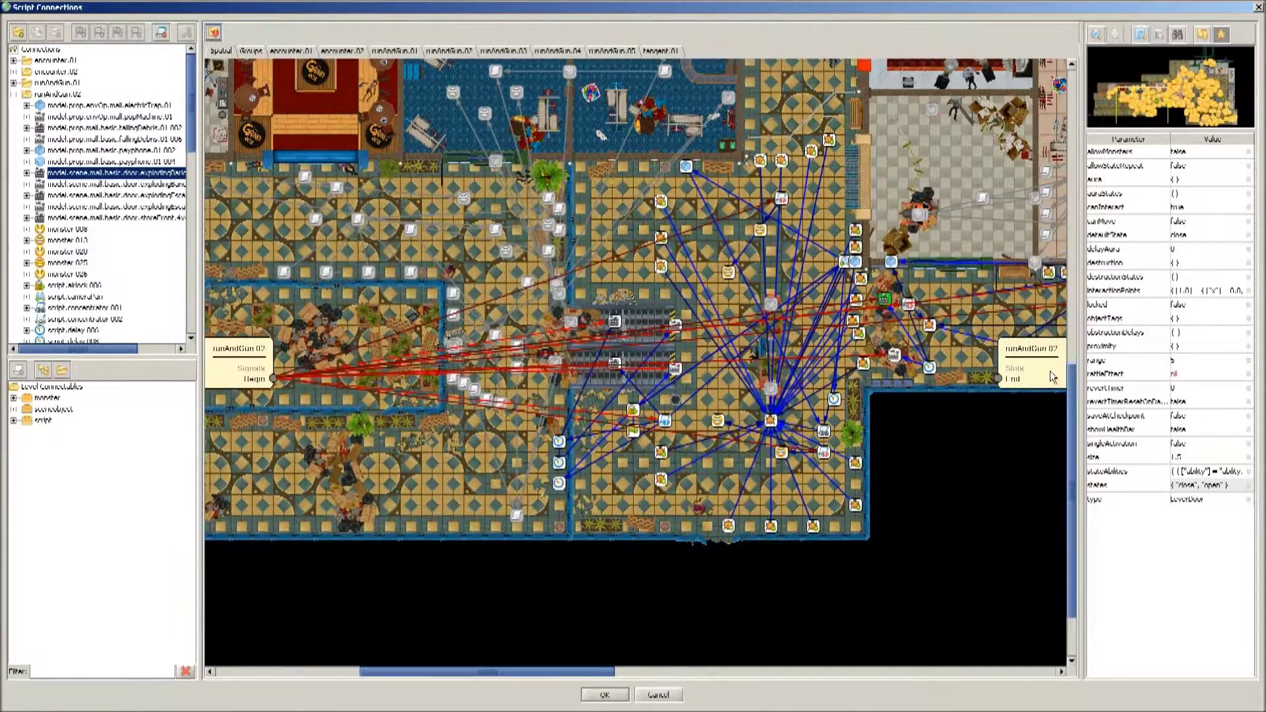
{"action": "left_click", "coordinate": [233, 358]}
Open the groups overview and examine how the encounter and runAndGun groups link from End to Begin.
{"action": "left_click", "coordinate": [250, 52]}
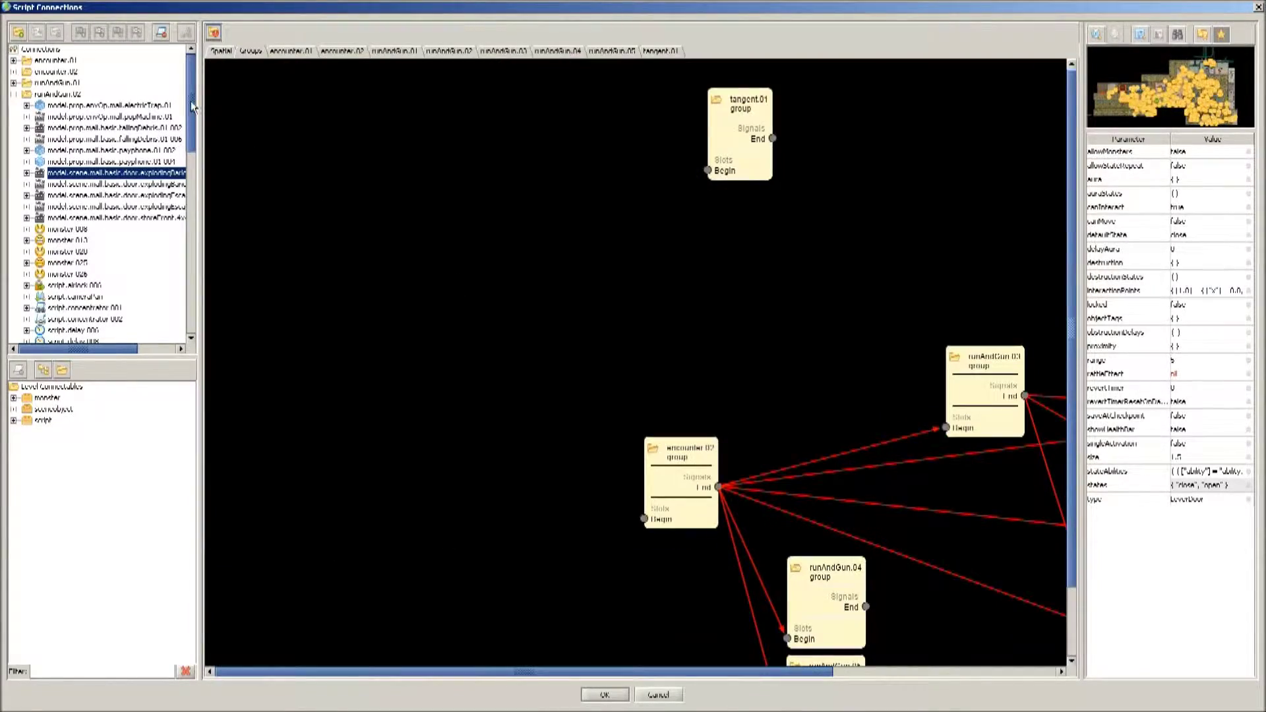
{"action": "scroll", "coordinate": [749, 501], "scroll_direction": "down", "scroll_amount": 4}
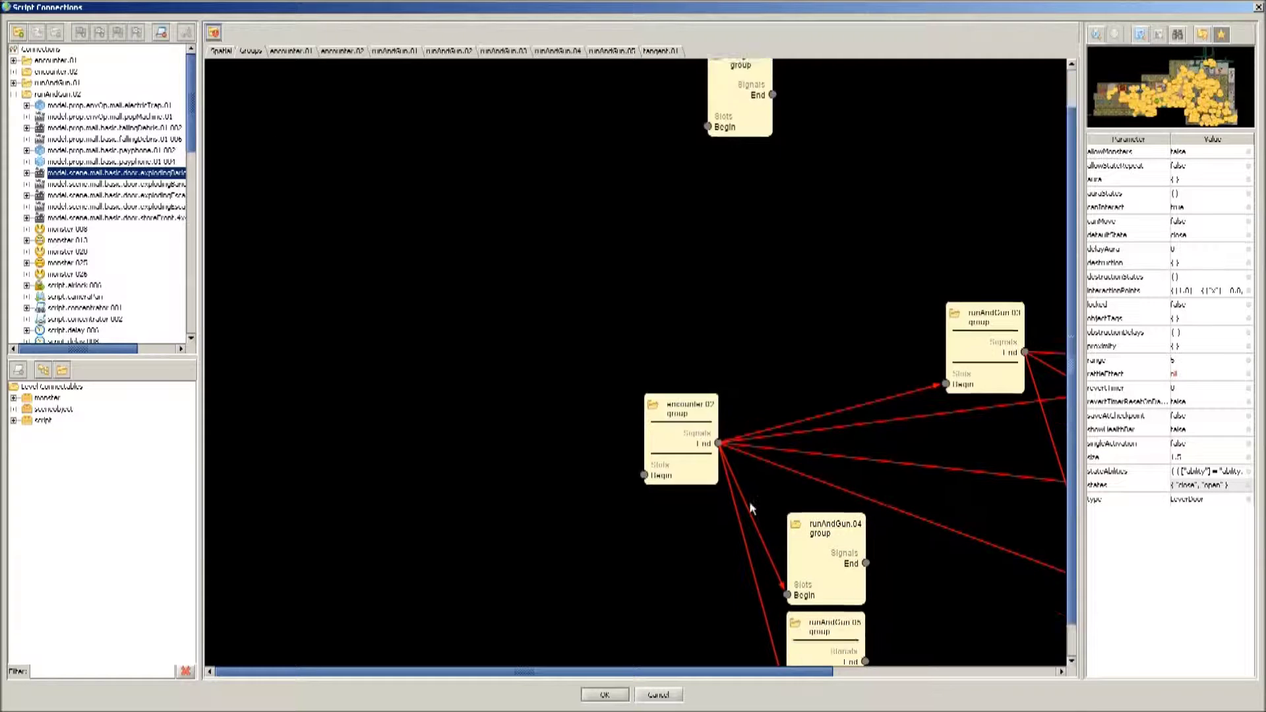
{"action": "left_click_drag", "start_coordinate": [735, 670], "coordinate": [887, 661]}
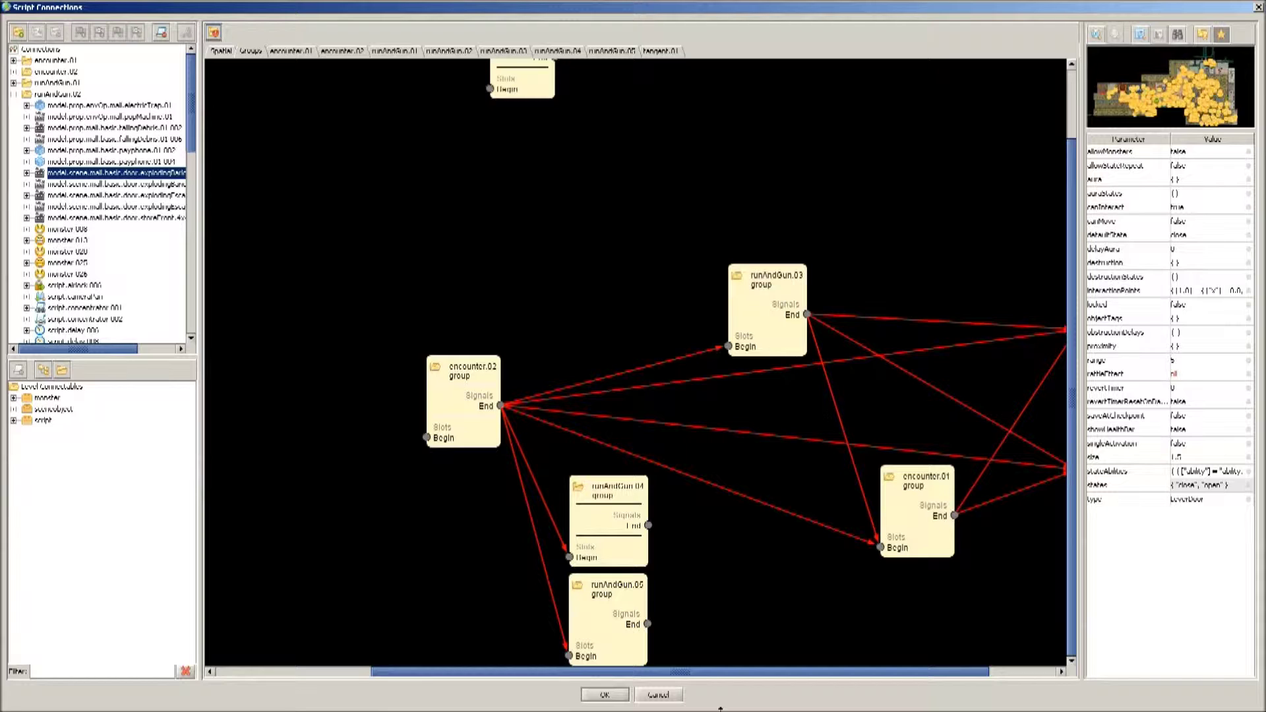
{"action": "left_click_drag", "start_coordinate": [756, 681], "coordinate": [839, 671]}
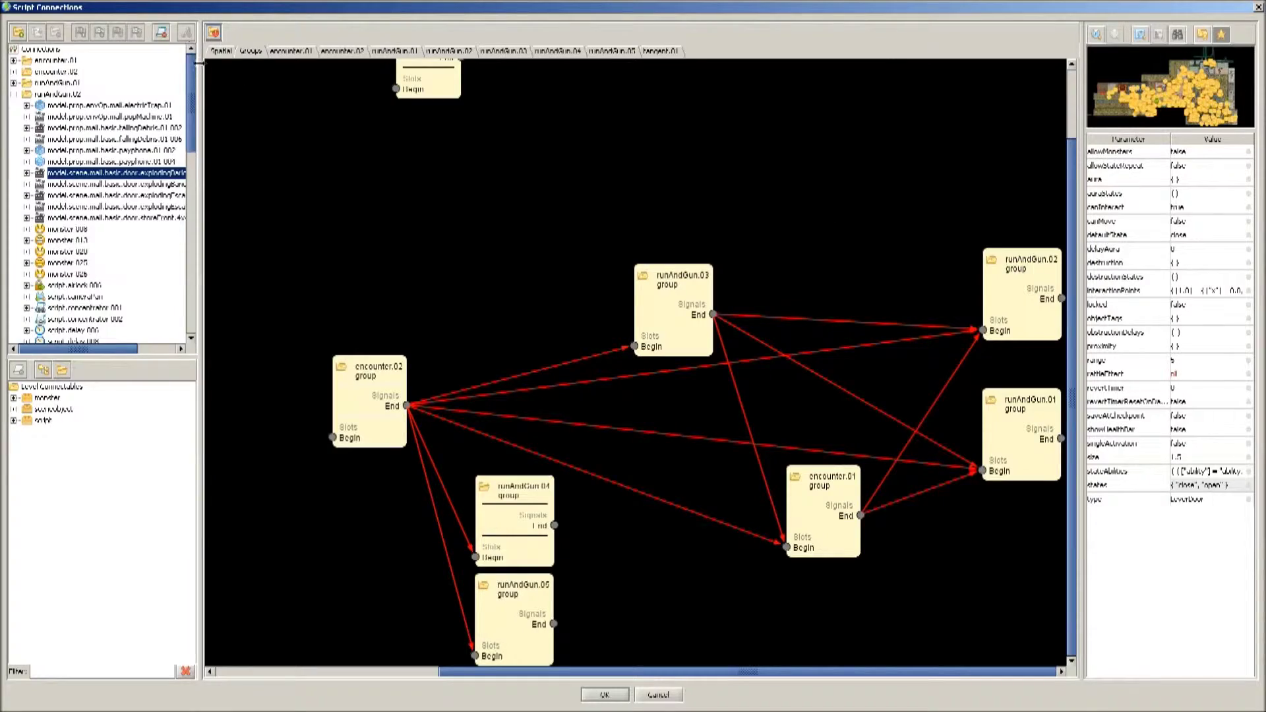
Return to the spatial map and expand both exploding barricade door nodes, placing one over the stores and the other beside the corridor.
{"action": "left_click", "coordinate": [224, 52]}
{"action": "middle_click_drag", "start_coordinate": [922, 418], "coordinate": [661, 509]}
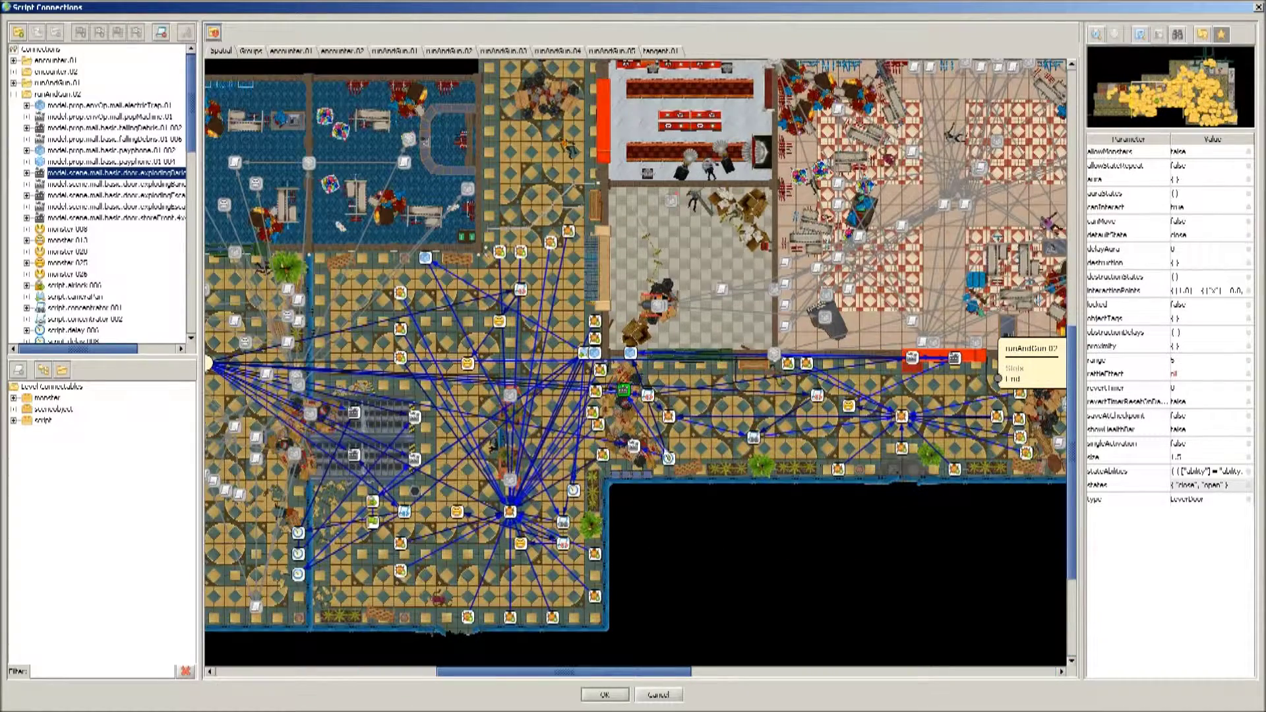
{"action": "double_click", "coordinate": [624, 391]}
{"action": "left_click_drag", "start_coordinate": [645, 315], "coordinate": [856, 115]}
{"action": "double_click", "coordinate": [633, 446]}
{"action": "left_click_drag", "start_coordinate": [646, 447], "coordinate": [983, 493]}
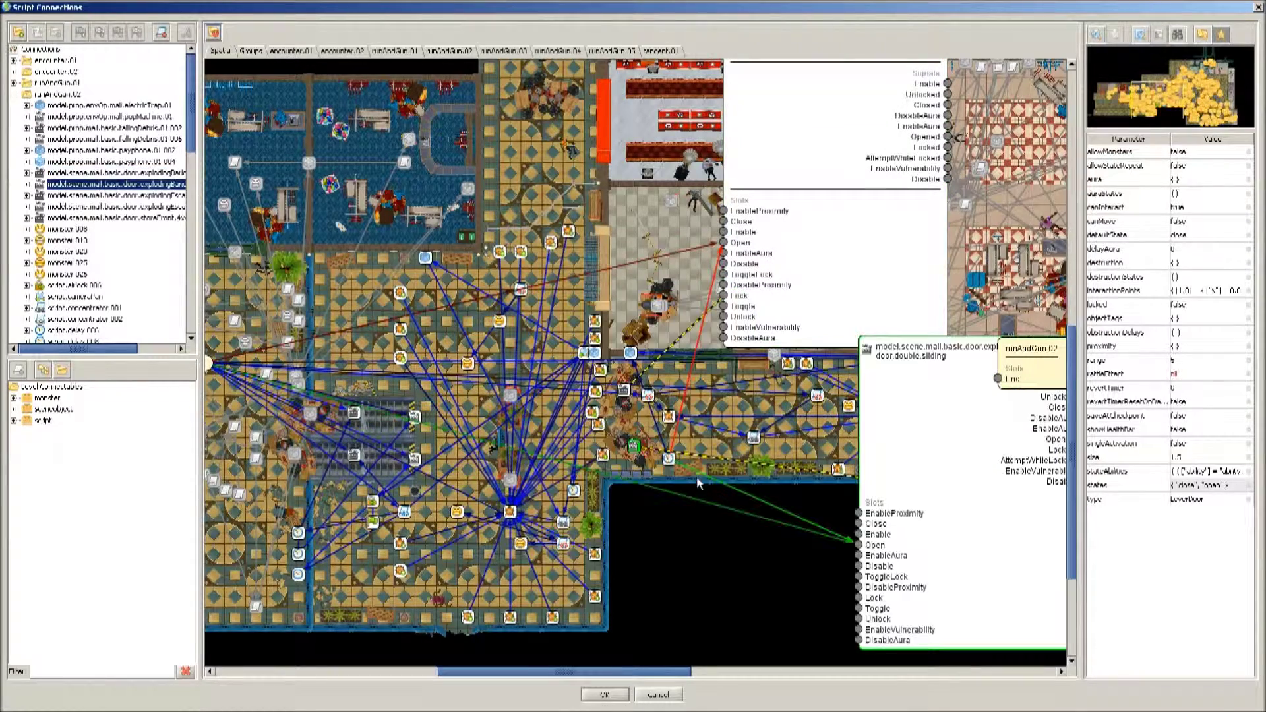
Expand the script.delay.010 node, place it just below the corridor and shift the upper barricade door node down into full view.
{"action": "double_click", "coordinate": [670, 460]}
{"action": "left_click_drag", "start_coordinate": [670, 461], "coordinate": [429, 123]}
{"action": "left_click_drag", "start_coordinate": [816, 248], "coordinate": [815, 305]}
{"action": "left_click_drag", "start_coordinate": [462, 230], "coordinate": [683, 531]}
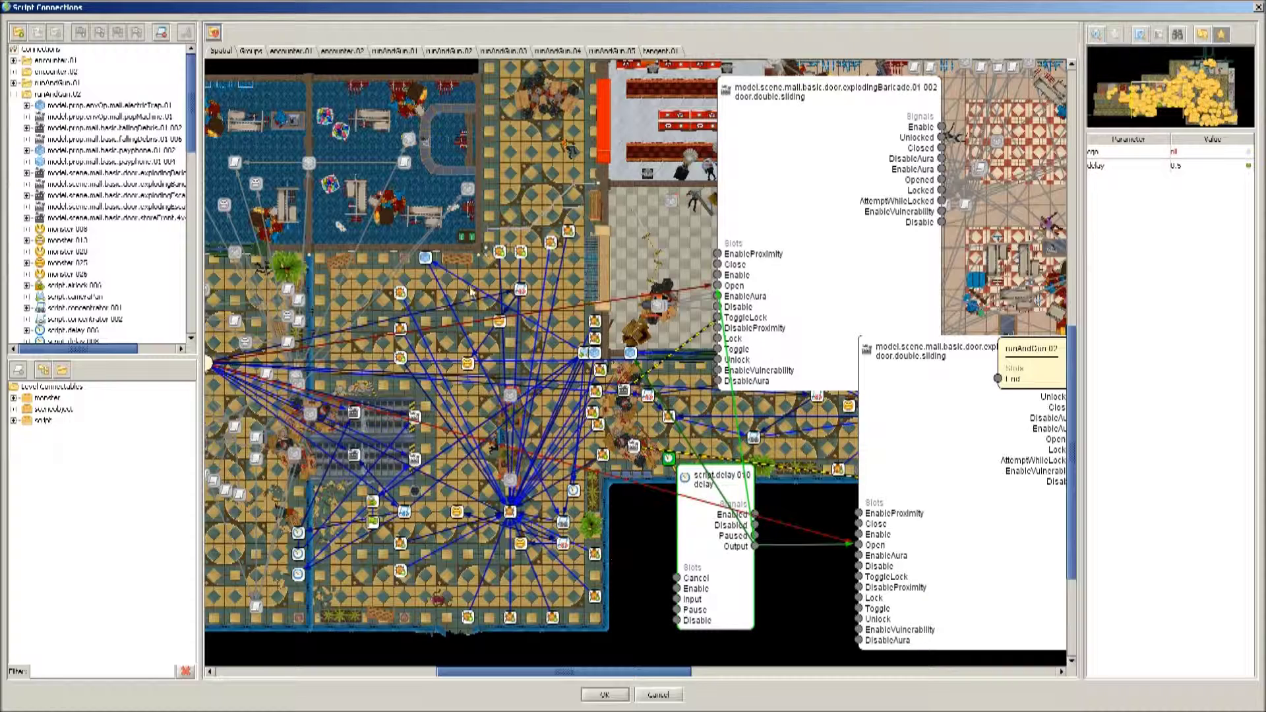
Expand the payphone.01 002 lever node and place it over the blue-floored store and the escalators so its signals and slots are readable.
{"action": "left_click", "coordinate": [423, 261]}
{"action": "left_click_drag", "start_coordinate": [423, 262], "coordinate": [332, 214]}
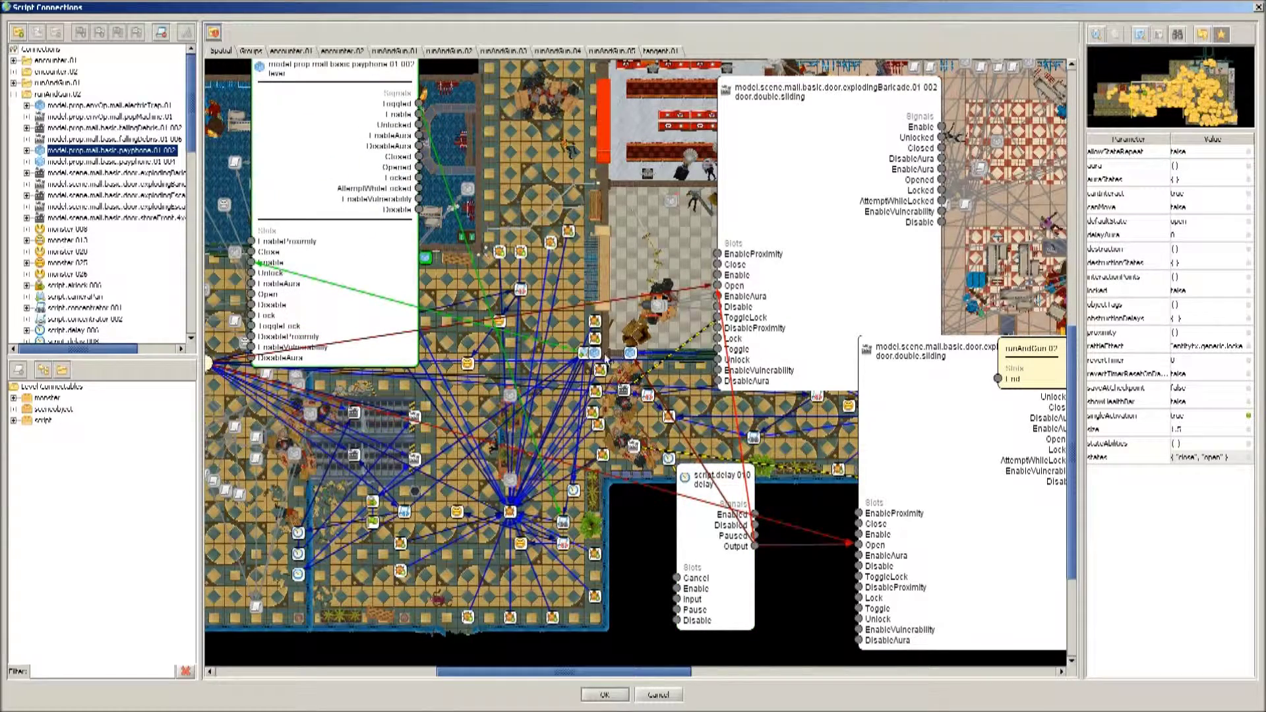
{"action": "left_click", "coordinate": [584, 357]}
{"action": "left_click_drag", "start_coordinate": [376, 277], "coordinate": [438, 310]}
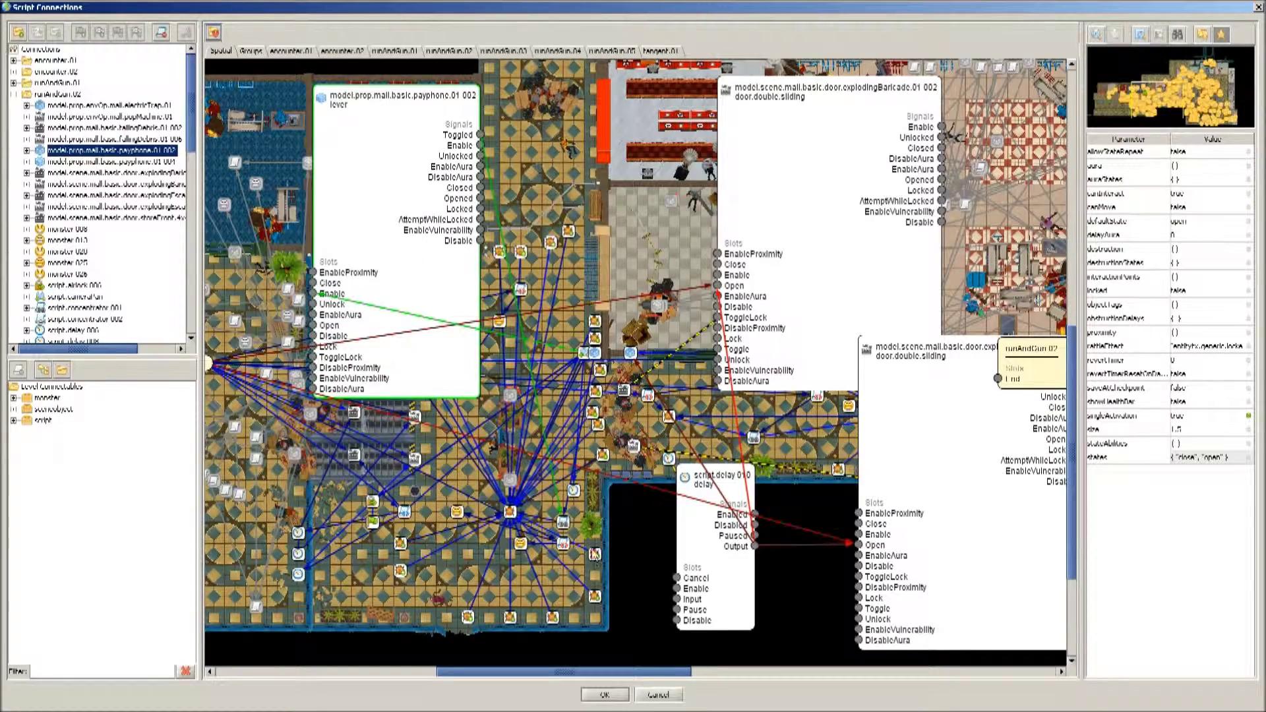
Expand the payphone.01 004 lever node and arrange it beside the payphone.01 002 node above the escalators to compare their connections.
{"action": "middle_click_drag", "start_coordinate": [341, 494], "coordinate": [571, 490]}
{"action": "left_click_drag", "start_coordinate": [633, 347], "coordinate": [381, 370]}
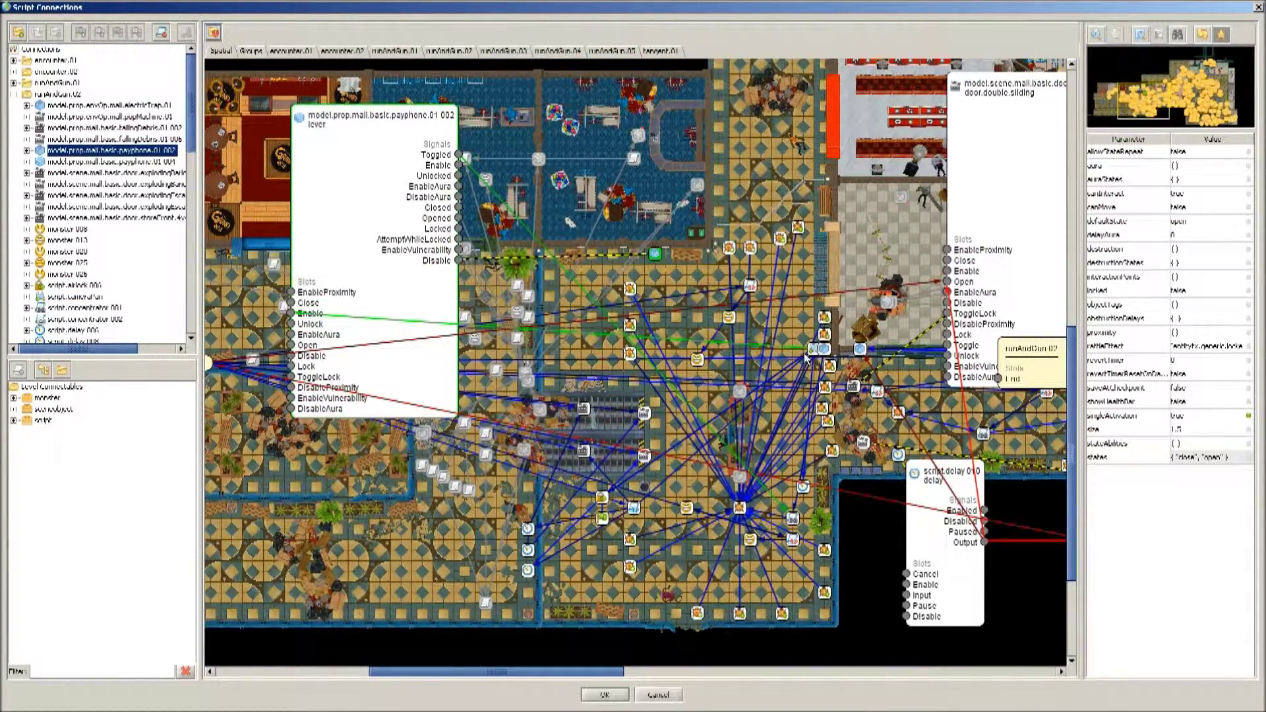
{"action": "left_click", "coordinate": [824, 362]}
{"action": "left_click_drag", "start_coordinate": [824, 361], "coordinate": [597, 287]}
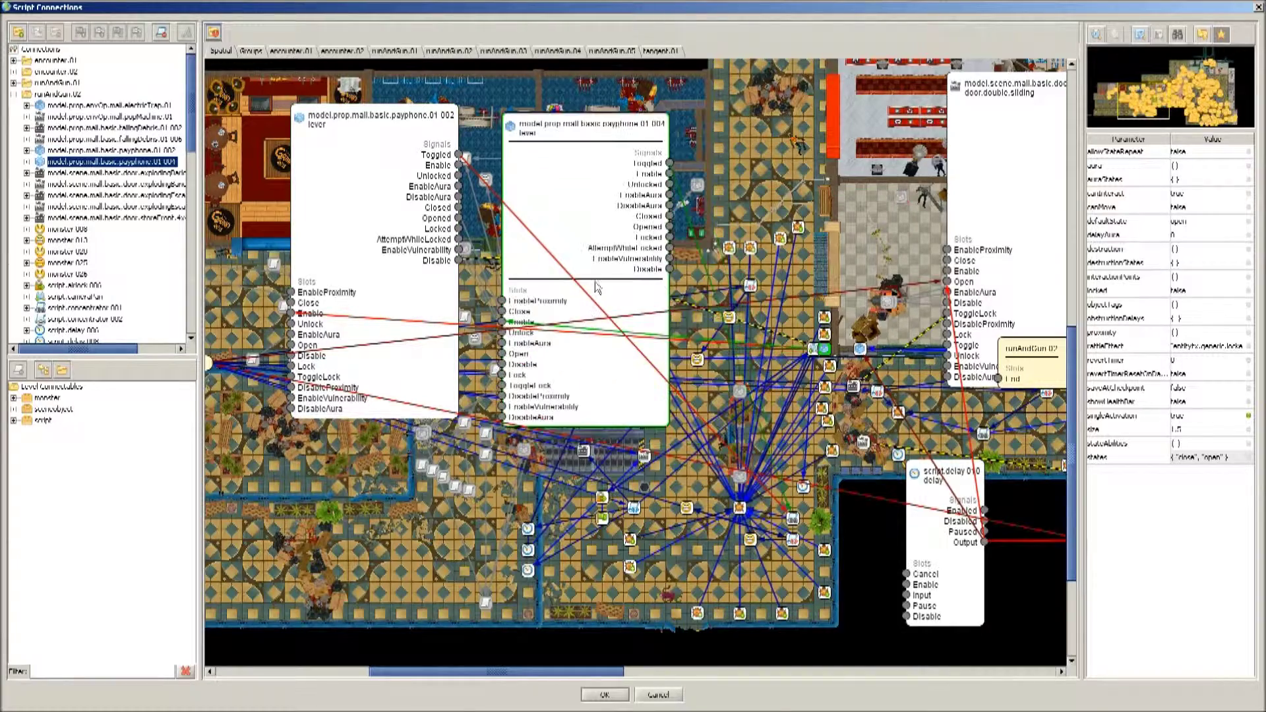
{"action": "middle_click_drag", "start_coordinate": [754, 584], "coordinate": [764, 579]}
{"action": "mouse_move", "coordinate": [605, 383]}
{"action": "left_mouse_down"}
{"action": "mouse_move", "coordinate": [621, 285]}
{"action": "mouse_move", "coordinate": [636, 455]}
{"action": "mouse_move", "coordinate": [650, 291]}
{"action": "mouse_move", "coordinate": [363, 344]}
{"action": "mouse_move", "coordinate": [713, 376]}
{"action": "mouse_move", "coordinate": [600, 360]}
{"action": "left_mouse_up"}
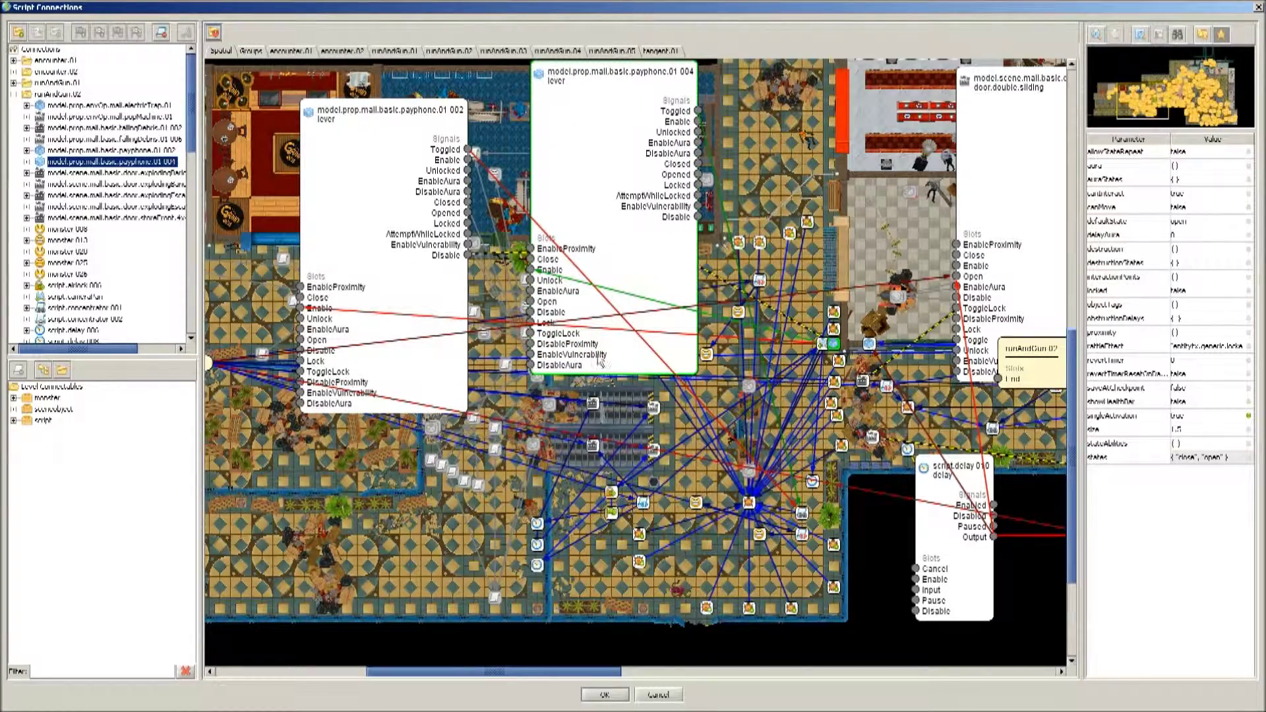
{"action": "left_click_drag", "start_coordinate": [445, 290], "coordinate": [435, 263]}
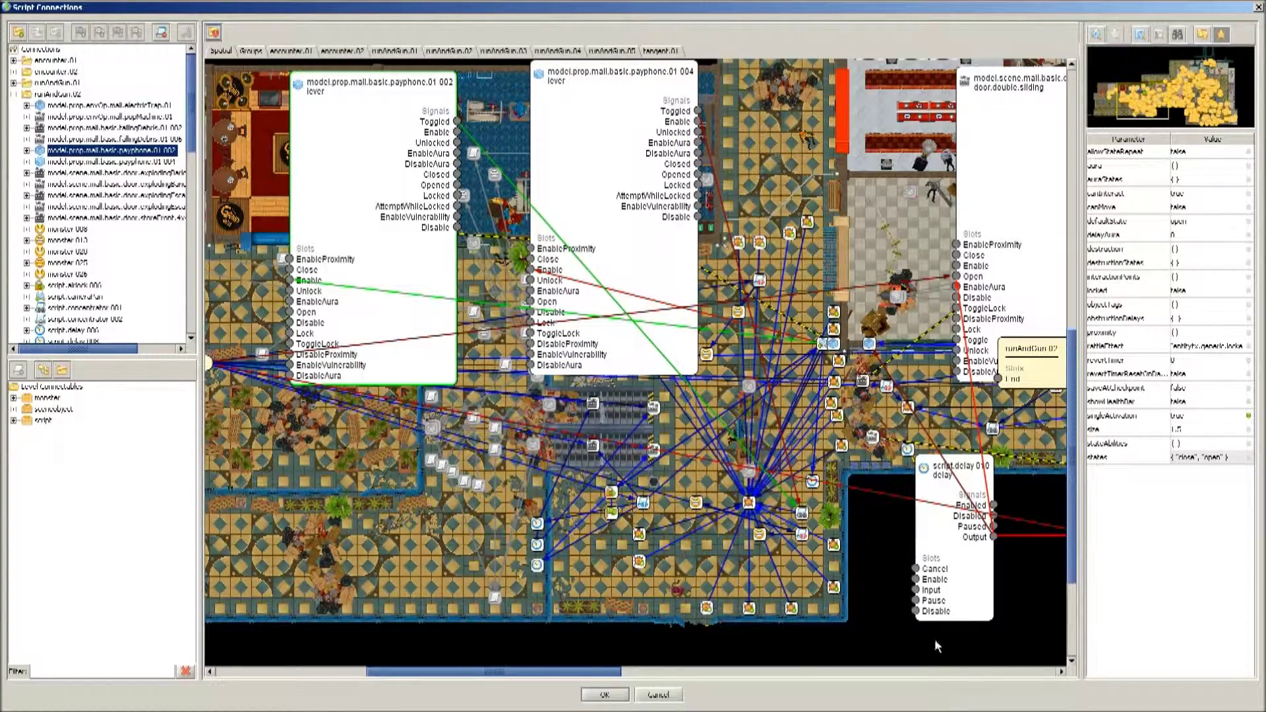
Expand script.concentrator.001 and the generator spawn node, placing both below the payphone nodes to trace their links to the delay.
{"action": "left_click_drag", "start_coordinate": [602, 346], "coordinate": [571, 412]}
{"action": "left_click_drag", "start_coordinate": [802, 516], "coordinate": [556, 563]}
{"action": "left_click", "coordinate": [745, 506]}
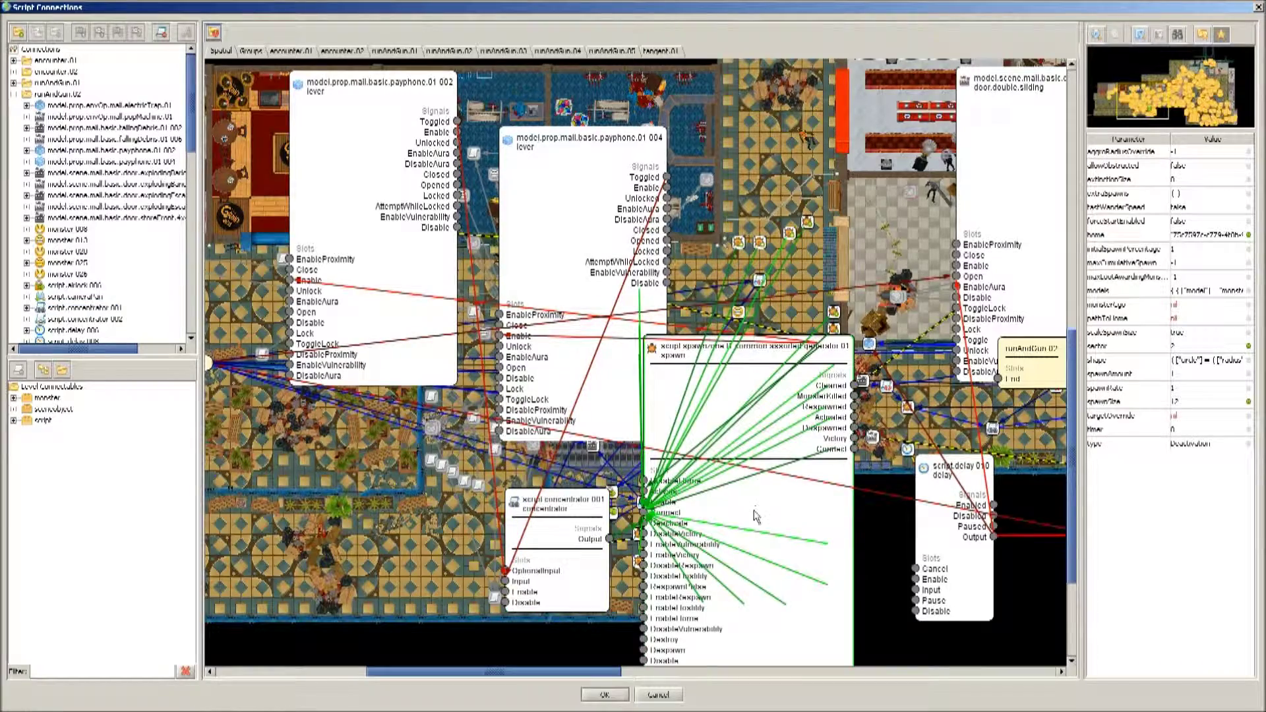
{"action": "left_click_drag", "start_coordinate": [678, 506], "coordinate": [820, 635]}
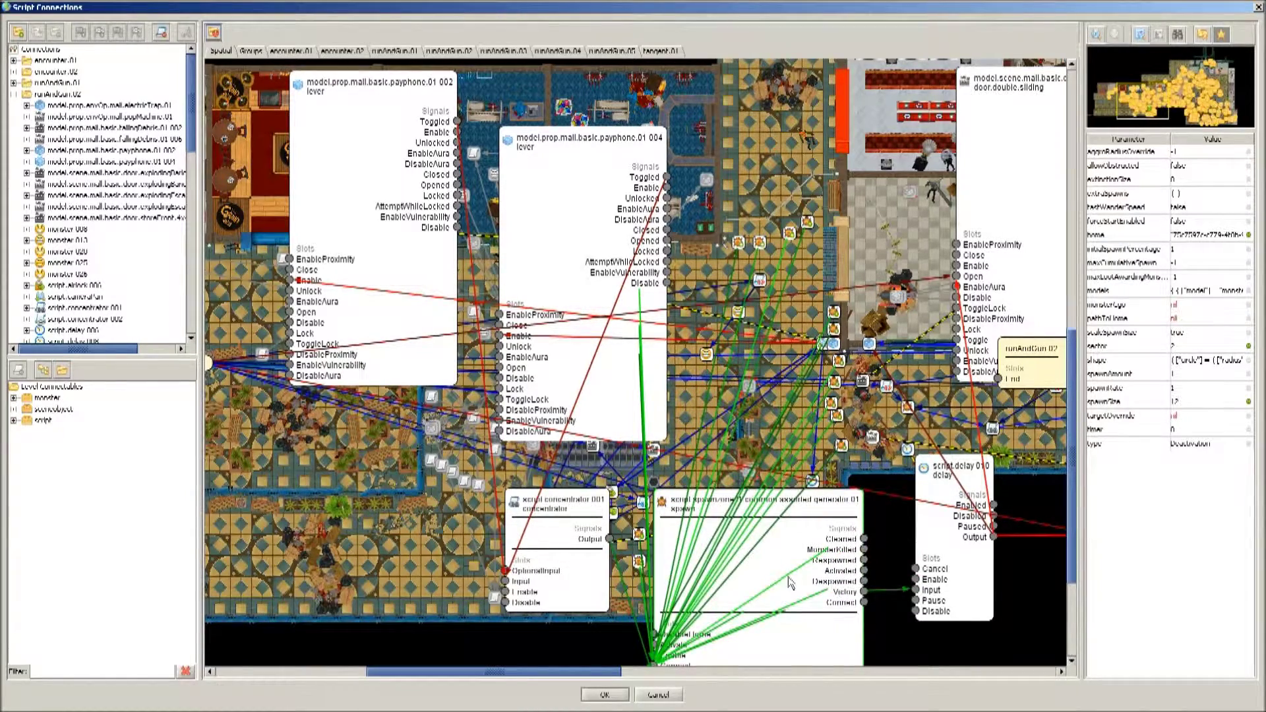
Collapse the expanded payphone, concentrator, spawn, delay and barricade door nodes back to icons on the spatial map.
{"action": "left_click", "coordinate": [640, 533]}
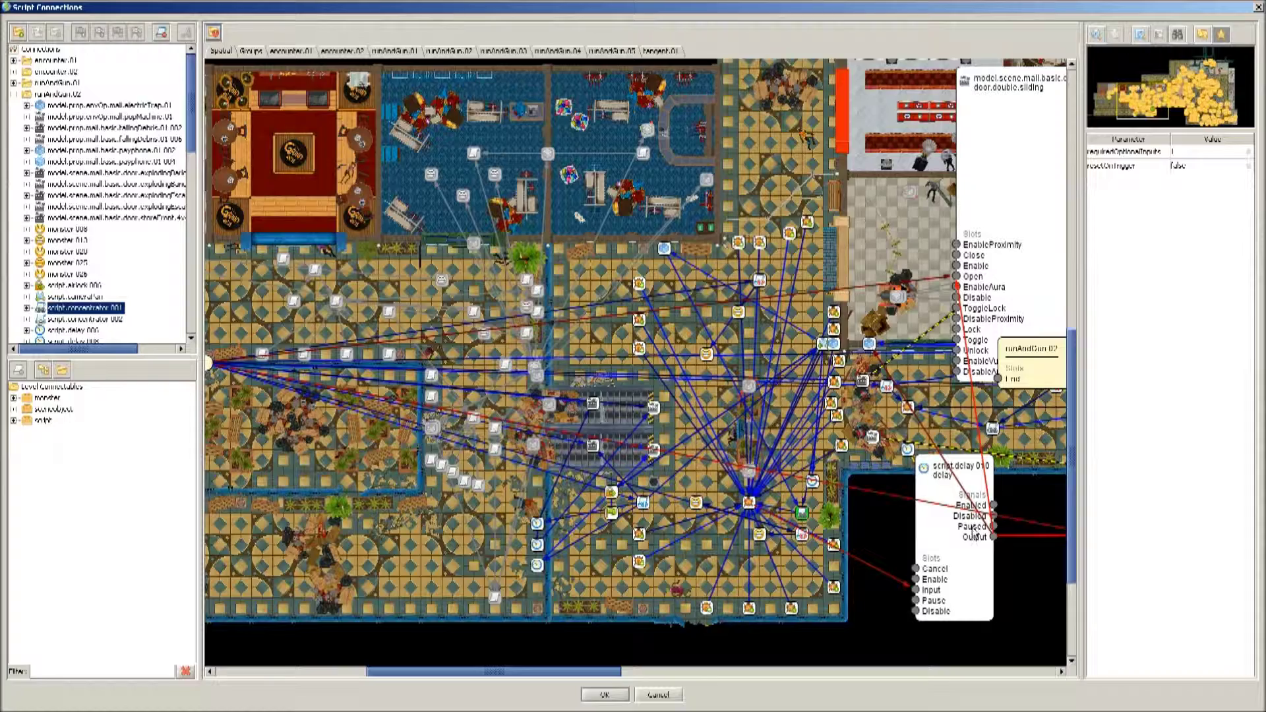
{"action": "double_click", "coordinate": [975, 534]}
{"action": "double_click", "coordinate": [994, 274]}
{"action": "left_click_drag", "start_coordinate": [901, 529], "coordinate": [595, 504]}
{"action": "double_click", "coordinate": [895, 473]}
{"action": "left_click_drag", "start_coordinate": [895, 474], "coordinate": [748, 533]}
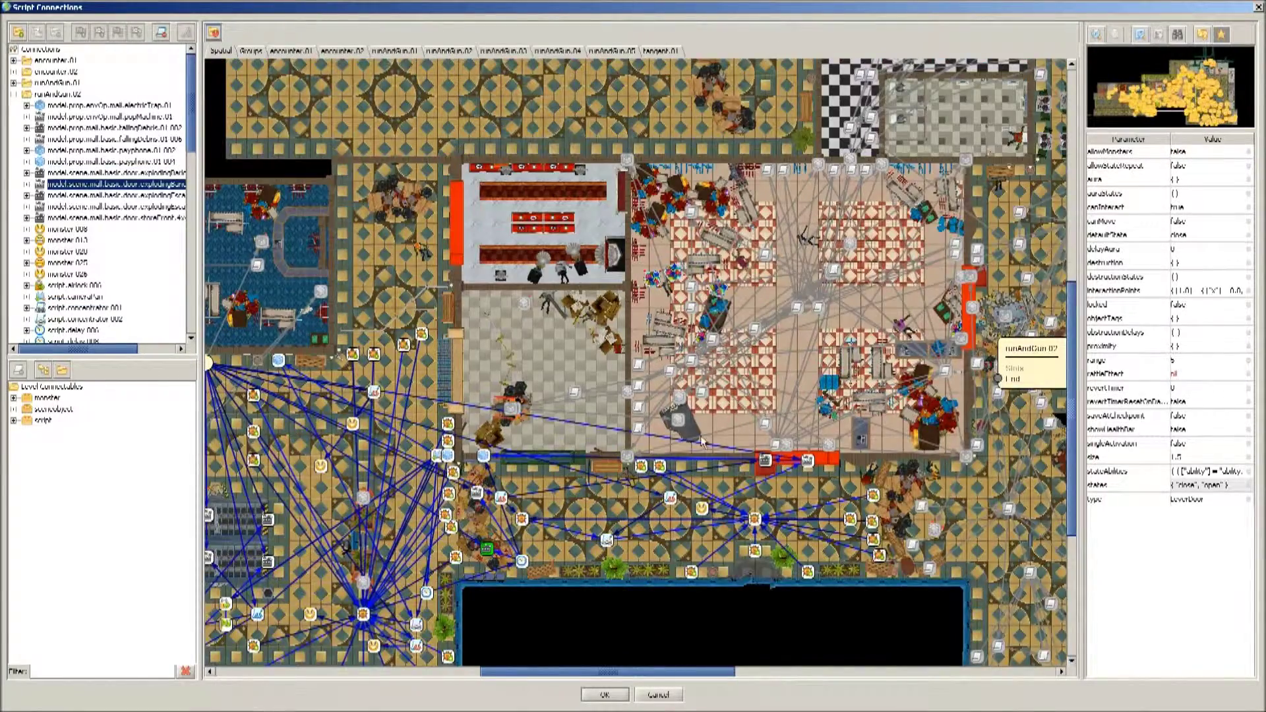
Look over the food court and corridor areas of the spatial map, and close the script connections with OK.
{"action": "left_click_drag", "start_coordinate": [701, 441], "coordinate": [268, 520]}
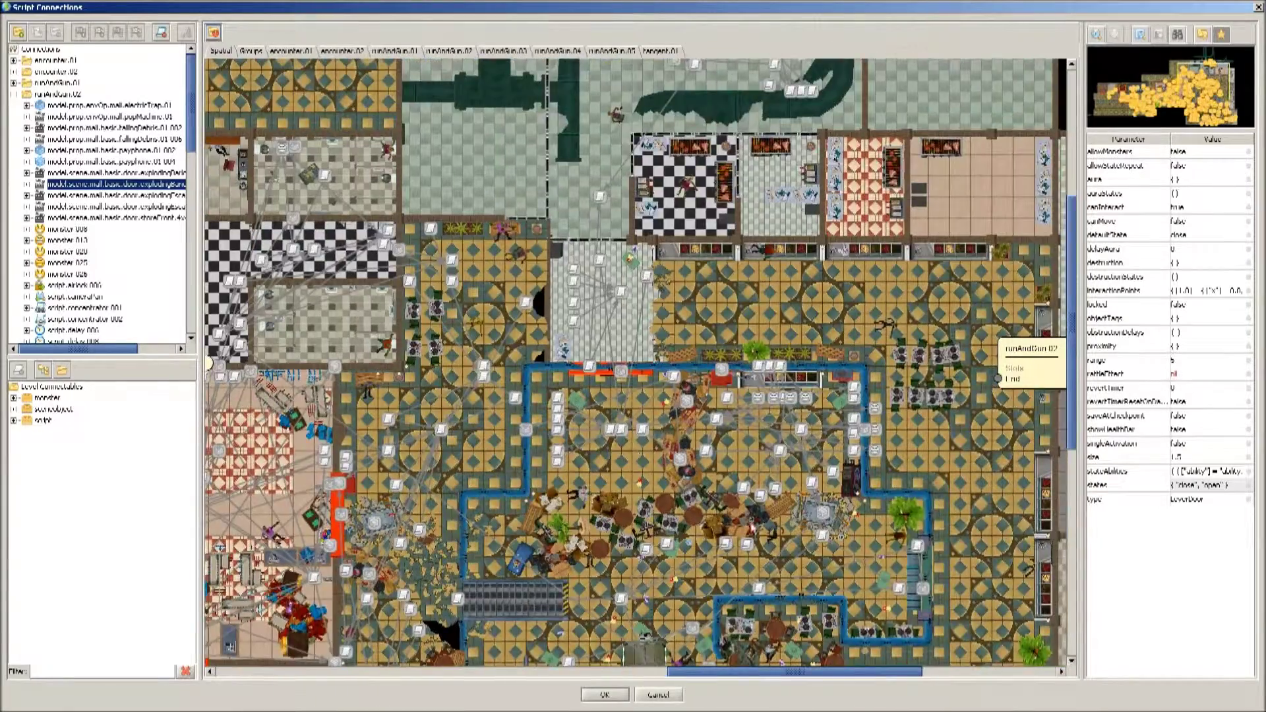
{"action": "left_click_drag", "start_coordinate": [659, 462], "coordinate": [584, 253]}
{"action": "left_click_drag", "start_coordinate": [462, 486], "coordinate": [928, 366]}
{"action": "left_click_drag", "start_coordinate": [356, 380], "coordinate": [649, 449]}
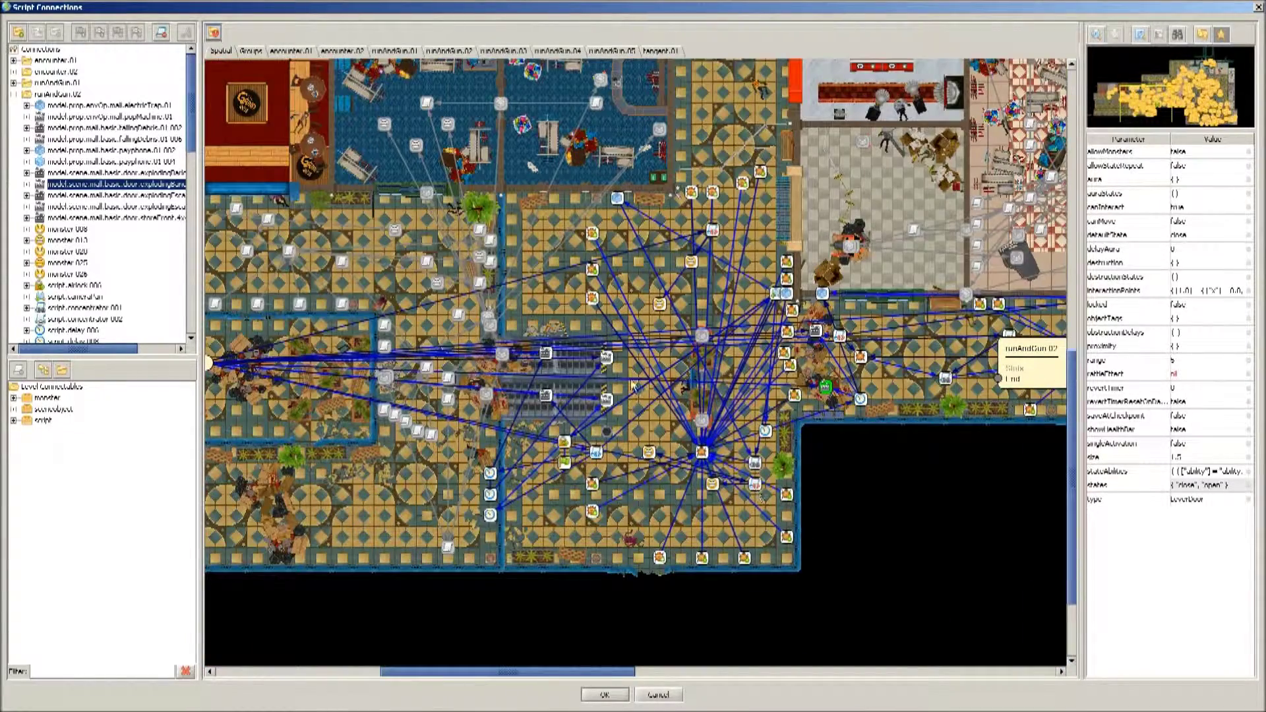
{"action": "left_click", "coordinate": [604, 695]}
Examine the whole mall layout in the 3D view, from the food court down to the lower corridor stores.
{"action": "left_click", "coordinate": [679, 438]}
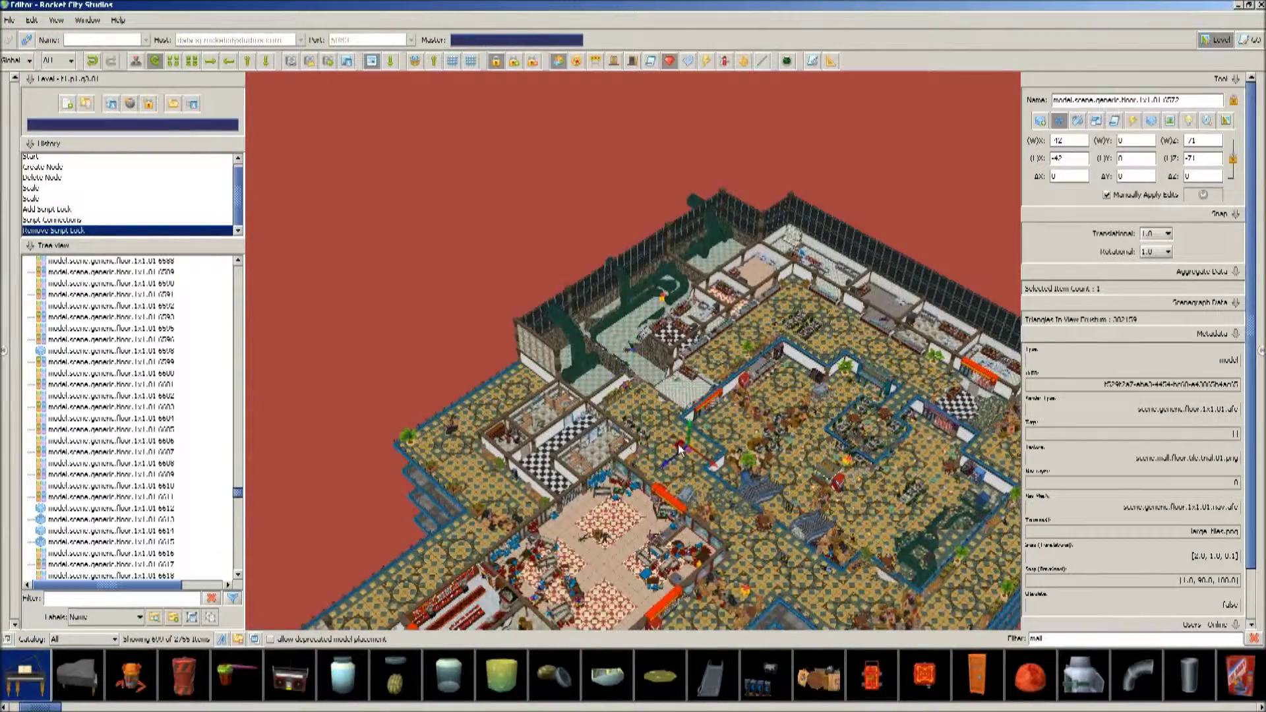
{"action": "middle_click_drag", "start_coordinate": [651, 426], "coordinate": [619, 399]}
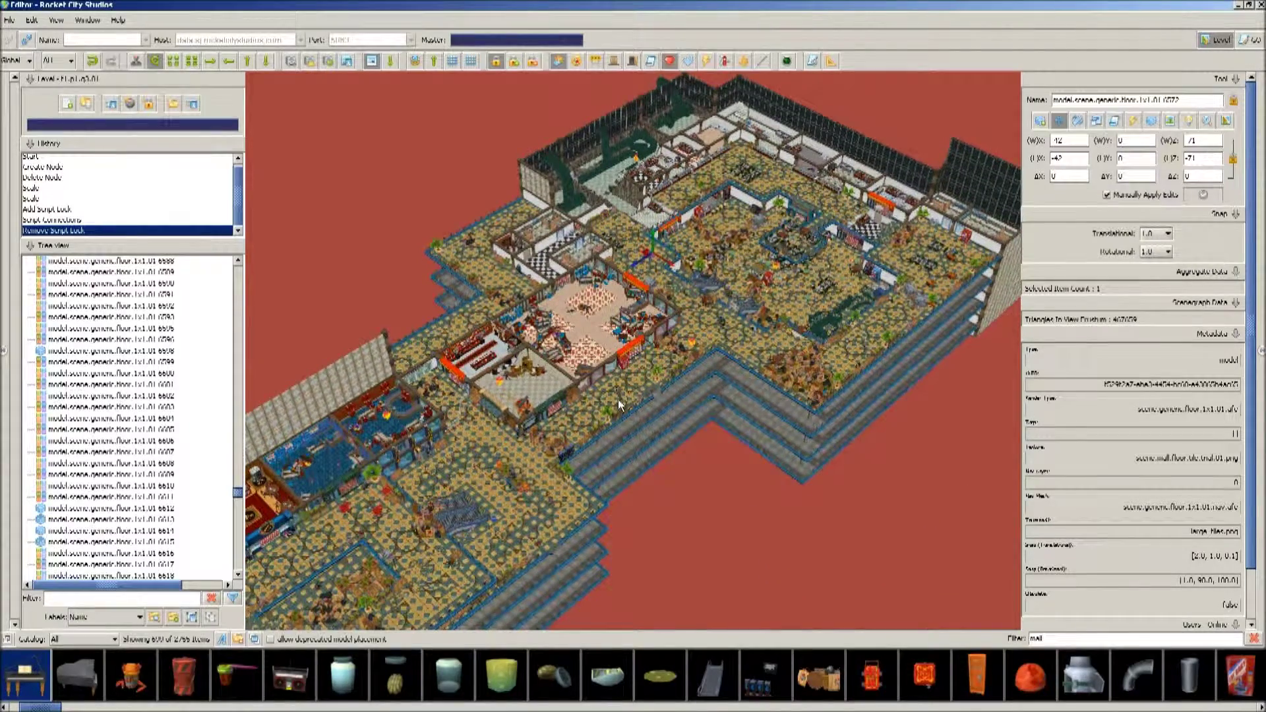
{"action": "key", "text": "a"}
{"action": "key", "text": "a"}
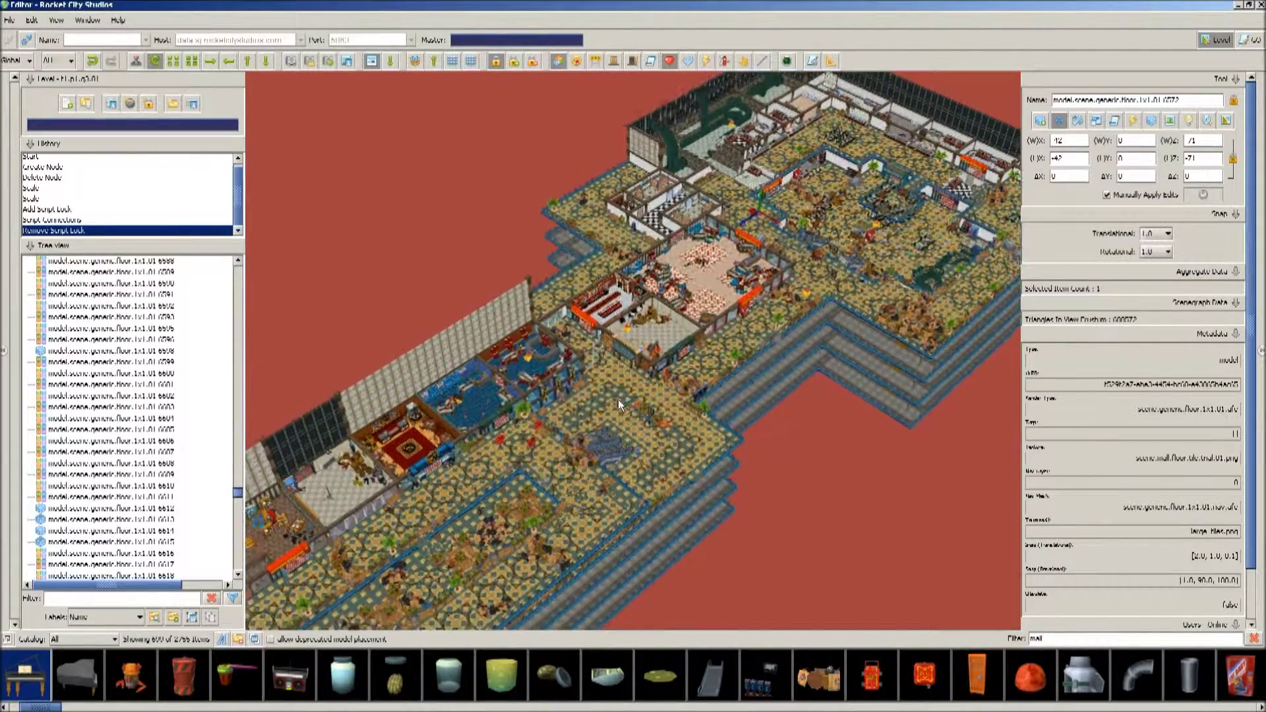
{"action": "key", "text": "d"}
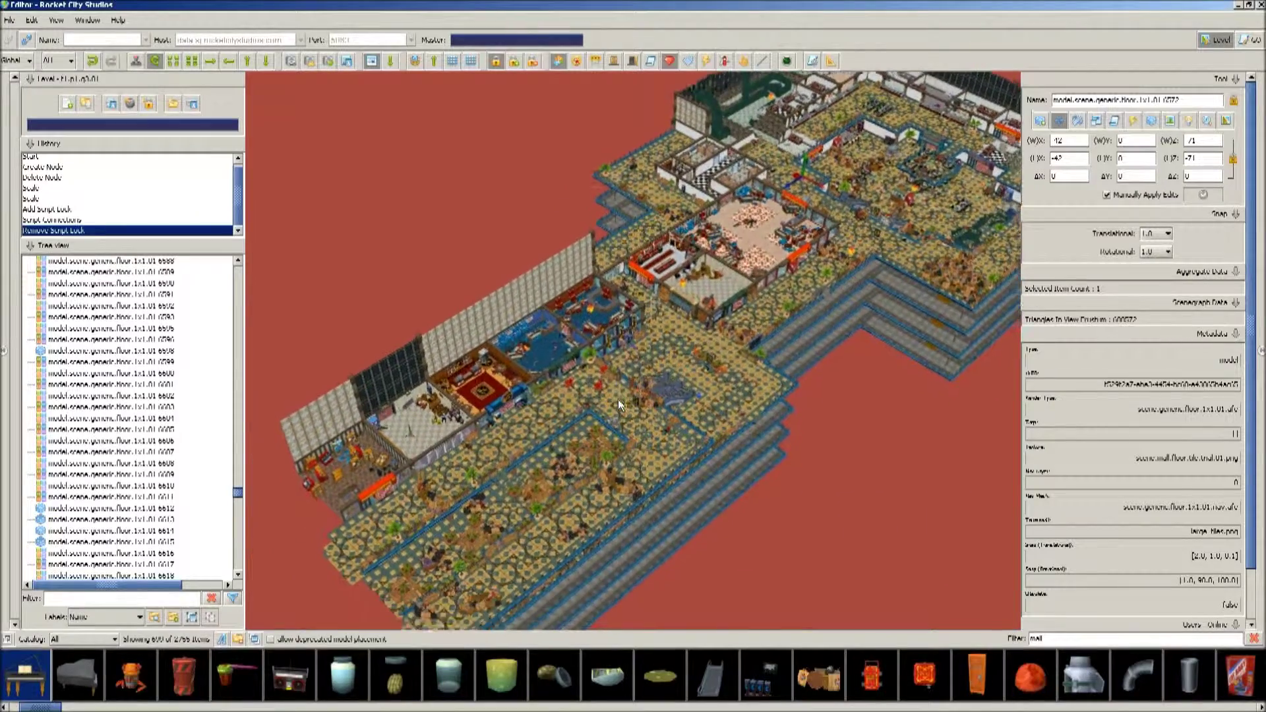
{"action": "right_click_drag", "start_coordinate": [618, 399], "coordinate": [655, 320]}
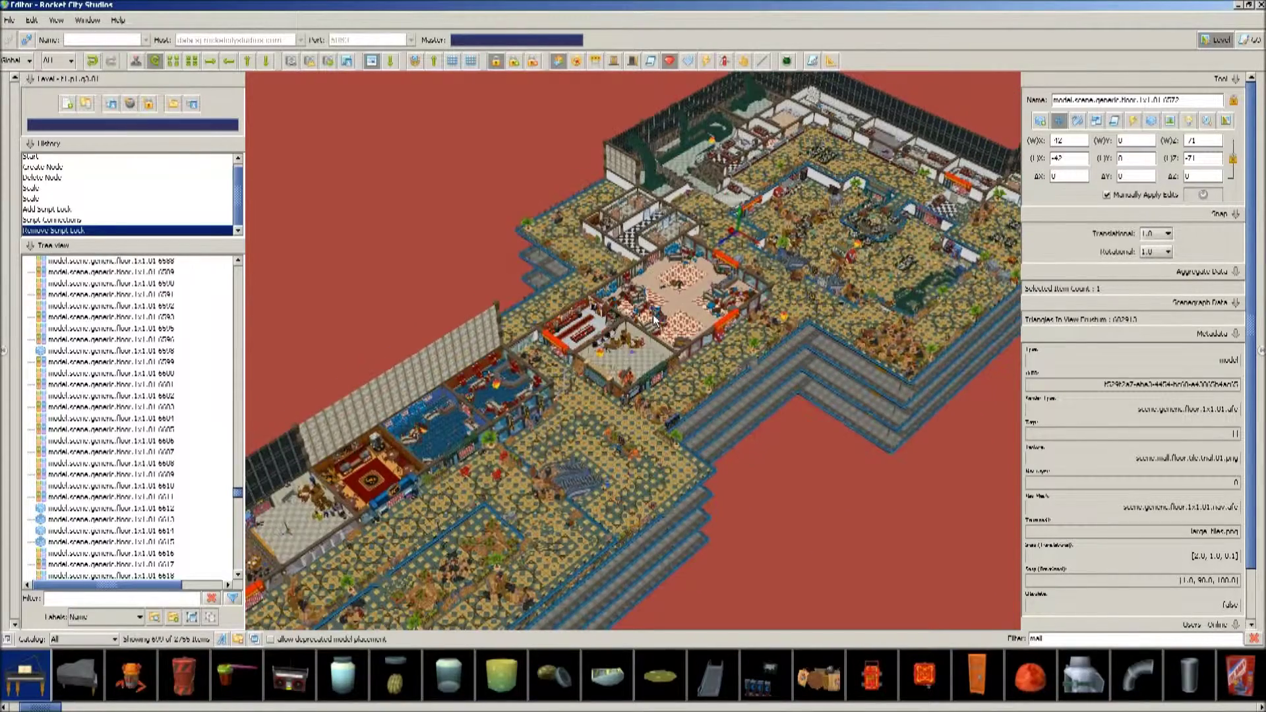
Examine the clothing store up close and follow the route past the escalators into the food court.
{"action": "scroll", "coordinate": [631, 340], "scroll_direction": "up", "scroll_amount": 10}
{"action": "scroll", "coordinate": [629, 343], "scroll_direction": "down", "scroll_amount": 7}
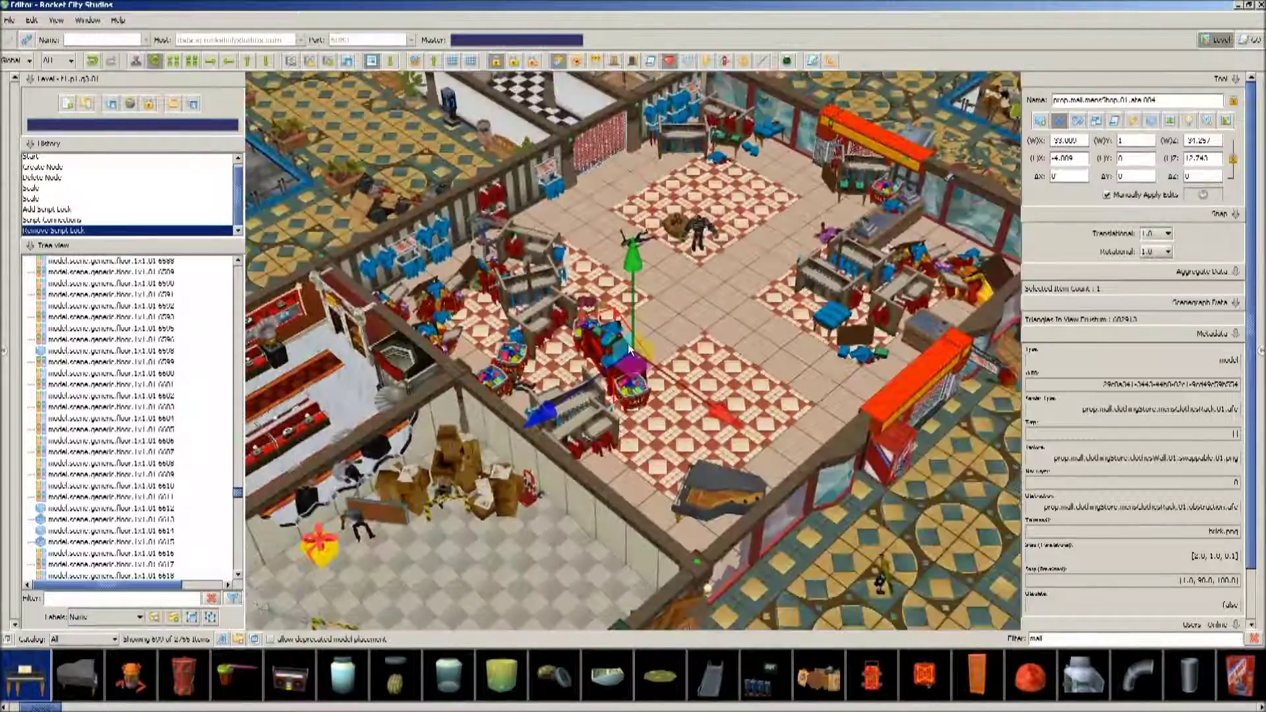
{"action": "key", "text": "d"}
{"action": "key", "text": "d"}
{"action": "key", "text": "w"}
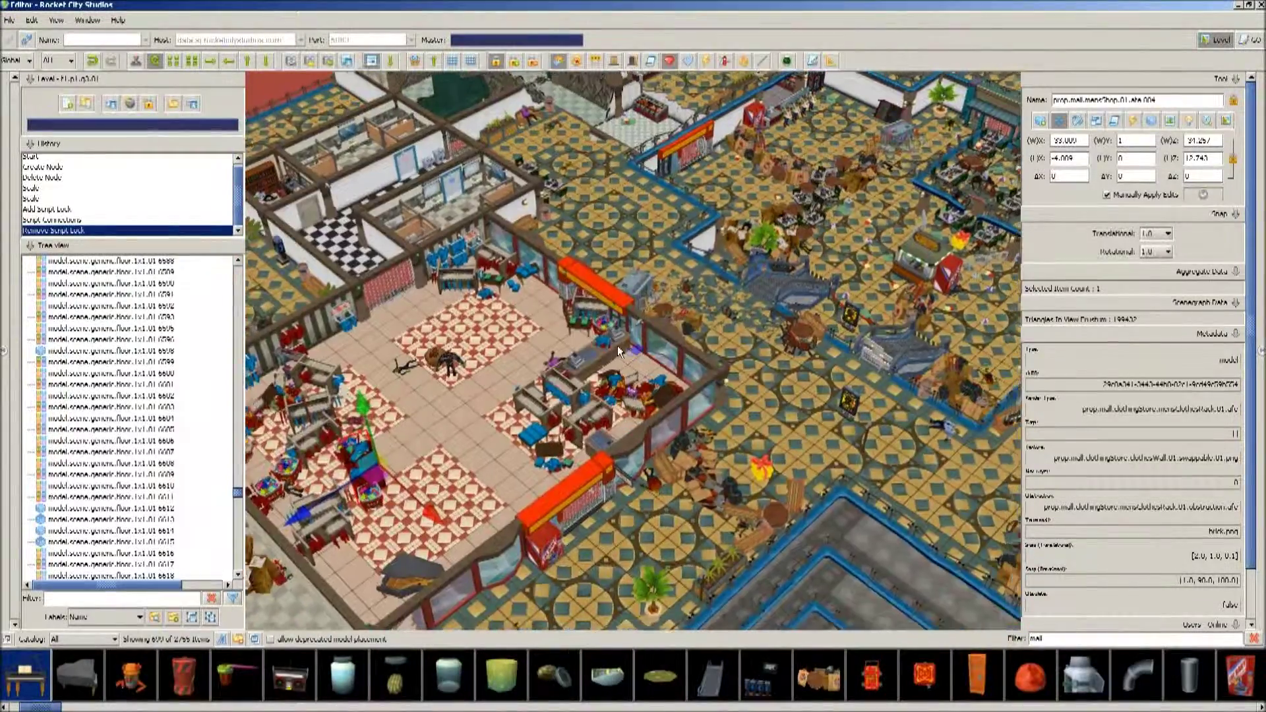
{"action": "key", "text": "d"}
{"action": "key", "text": "w"}
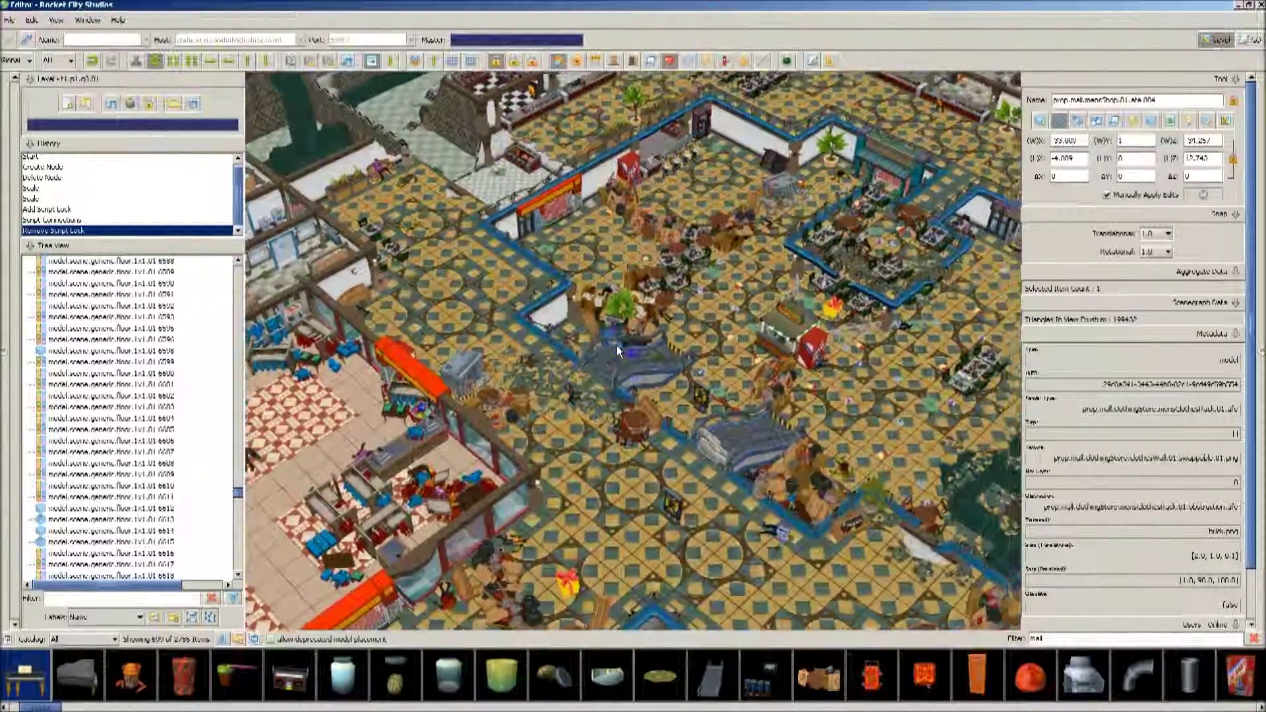
{"action": "key", "text": "d"}
{"action": "key", "text": "w"}
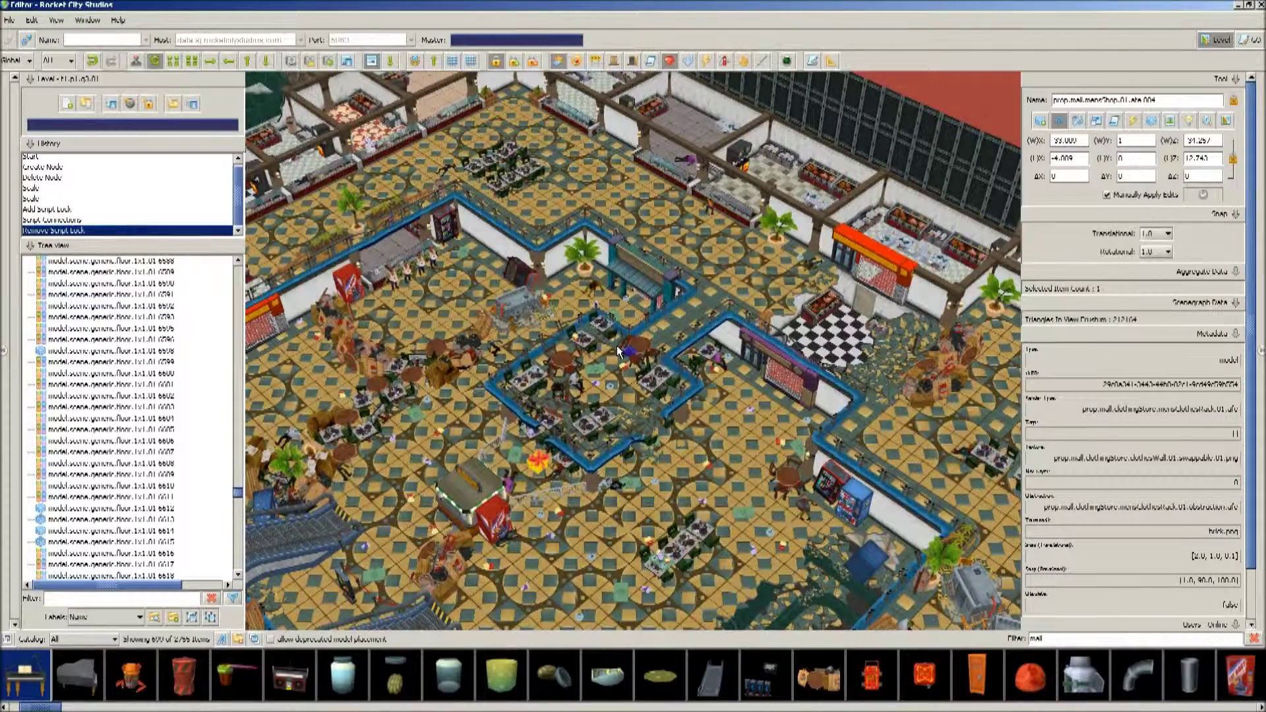
Examine the way back from the food court along the outer corridor to the blue-floored stores and their escalator.
{"action": "key", "text": "s"}
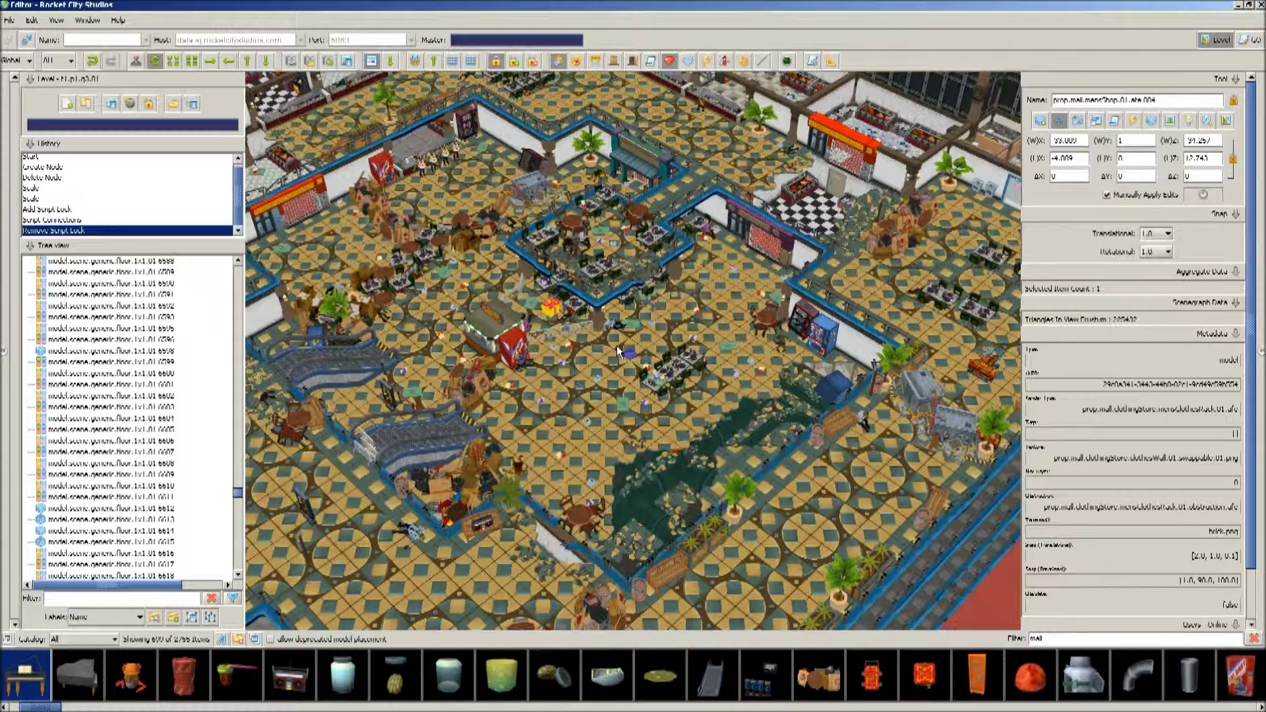
{"action": "key", "text": "s"}
{"action": "key", "text": "a"}
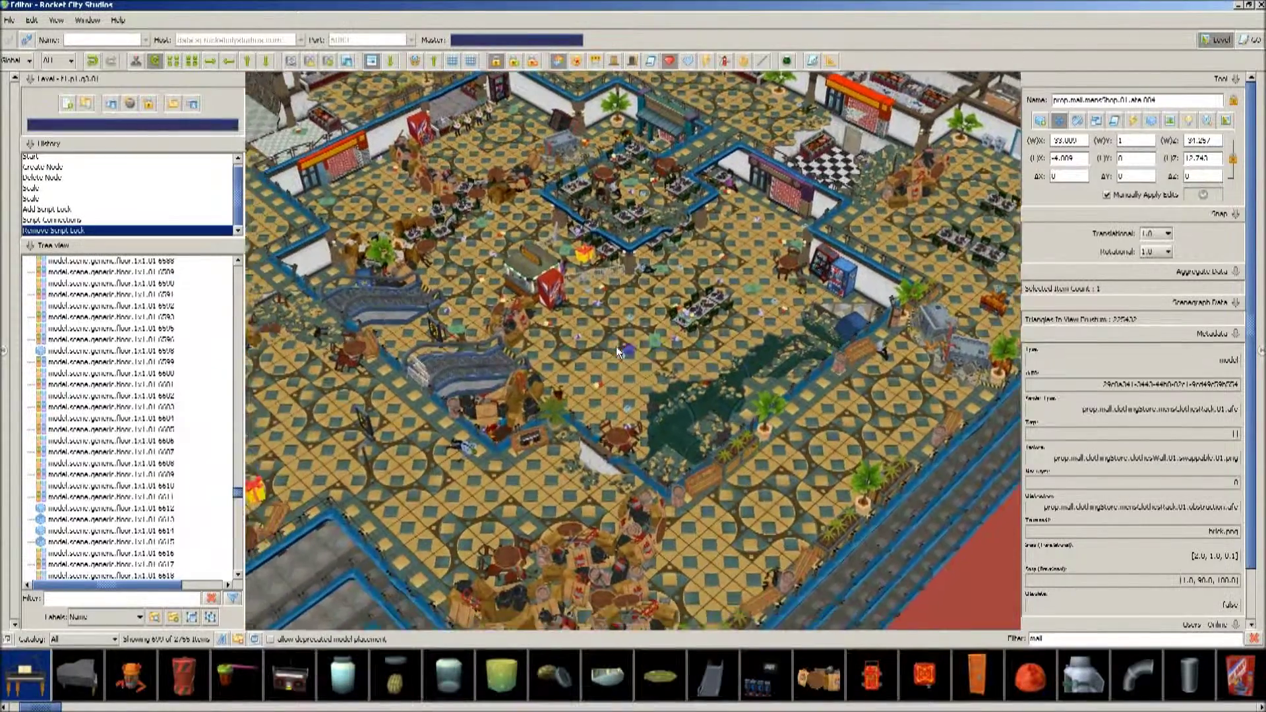
{"action": "key", "text": "s"}
{"action": "key", "text": "a"}
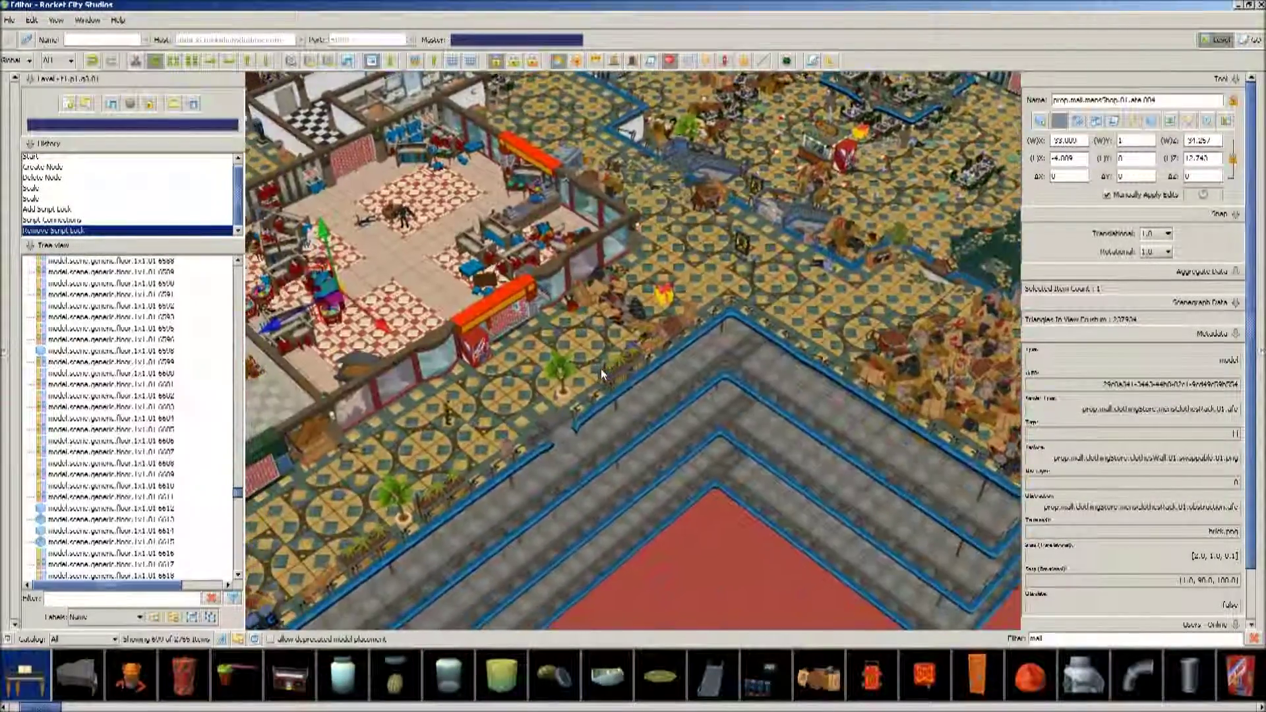
{"action": "key", "text": "s"}
{"action": "key", "text": "a"}
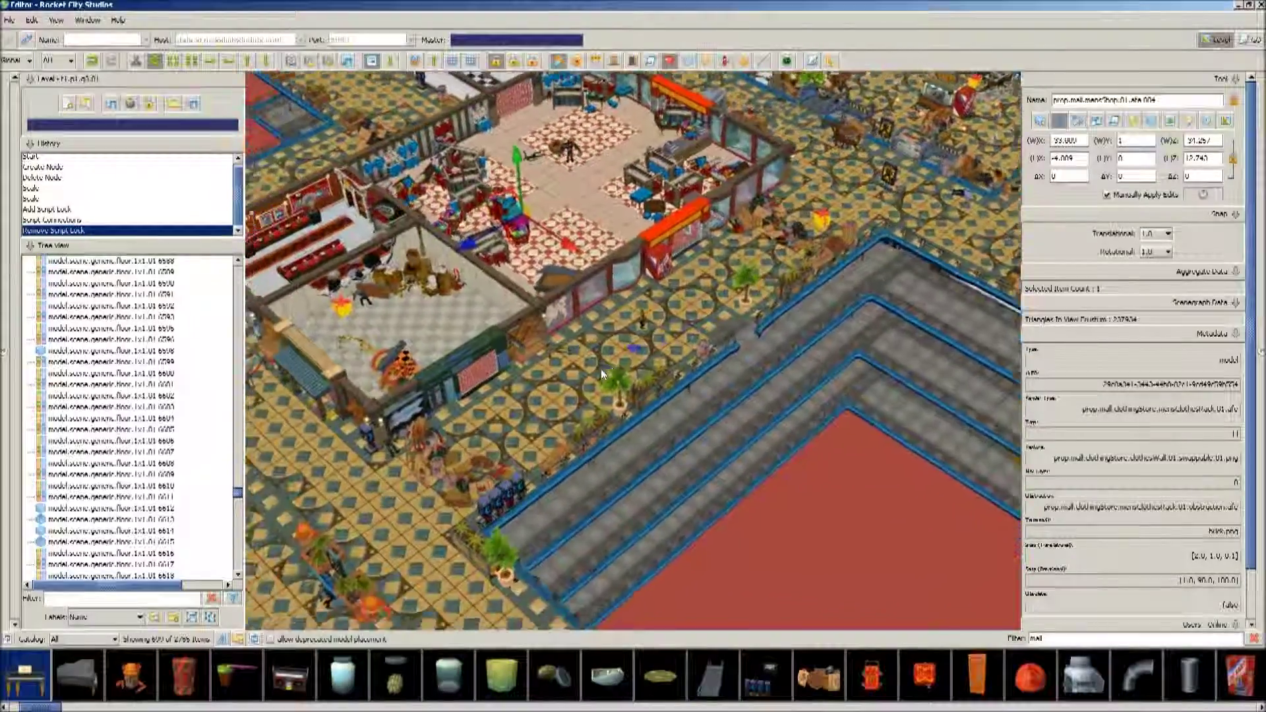
{"action": "key", "text": "s"}
{"action": "key", "text": "a"}
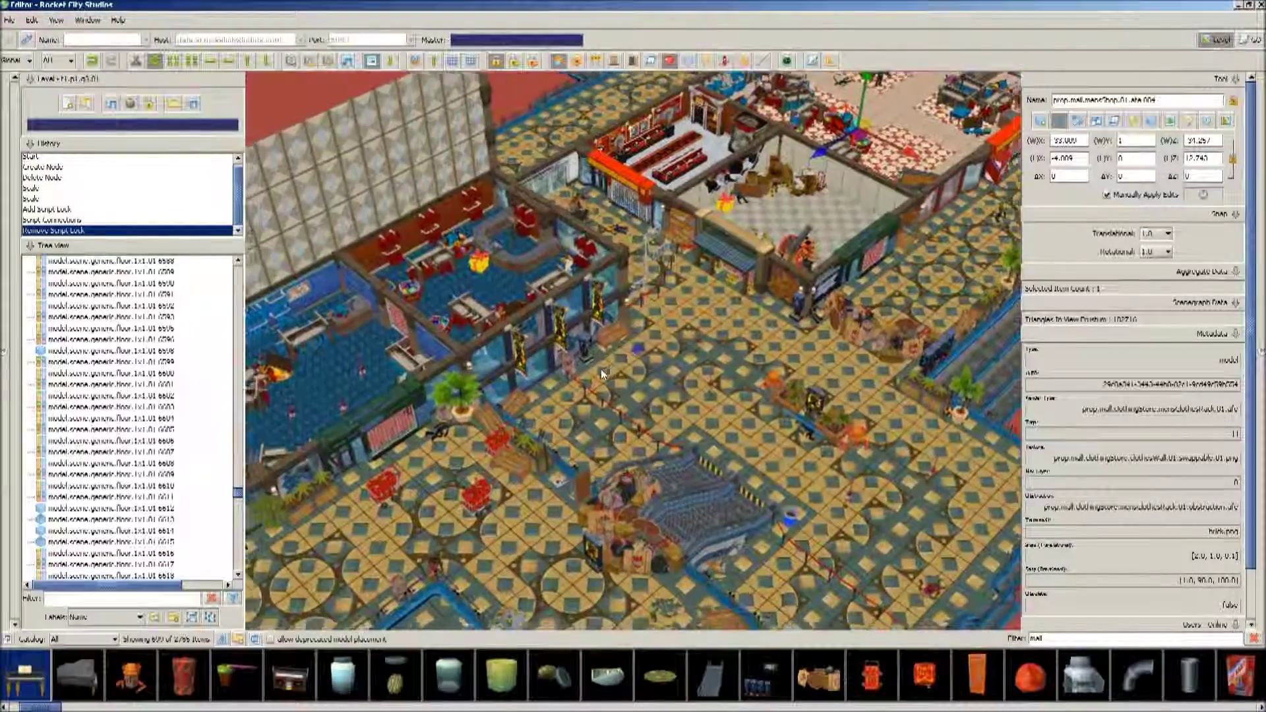
Examine the planter seating area and the storefronts along the lower corridor, ending at the red-carpeted store.
{"action": "key", "text": "s"}
{"action": "key", "text": "a"}
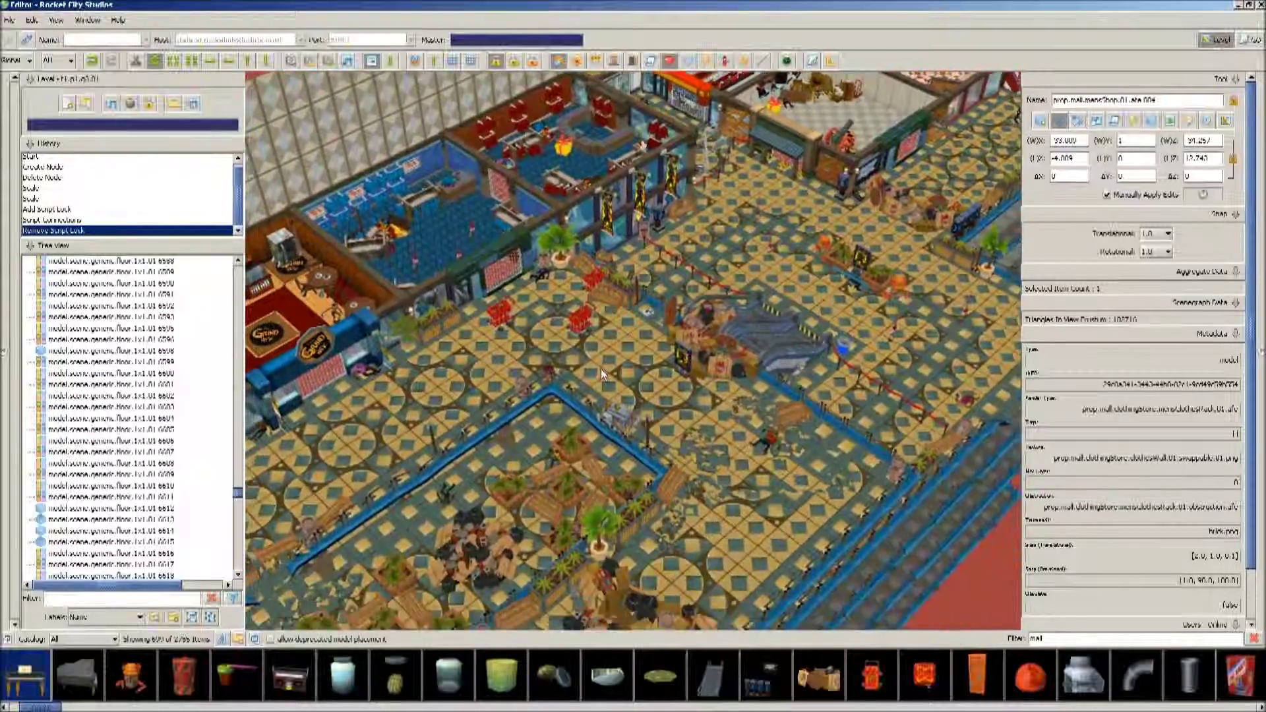
{"action": "key", "text": "s"}
{"action": "key", "text": "a"}
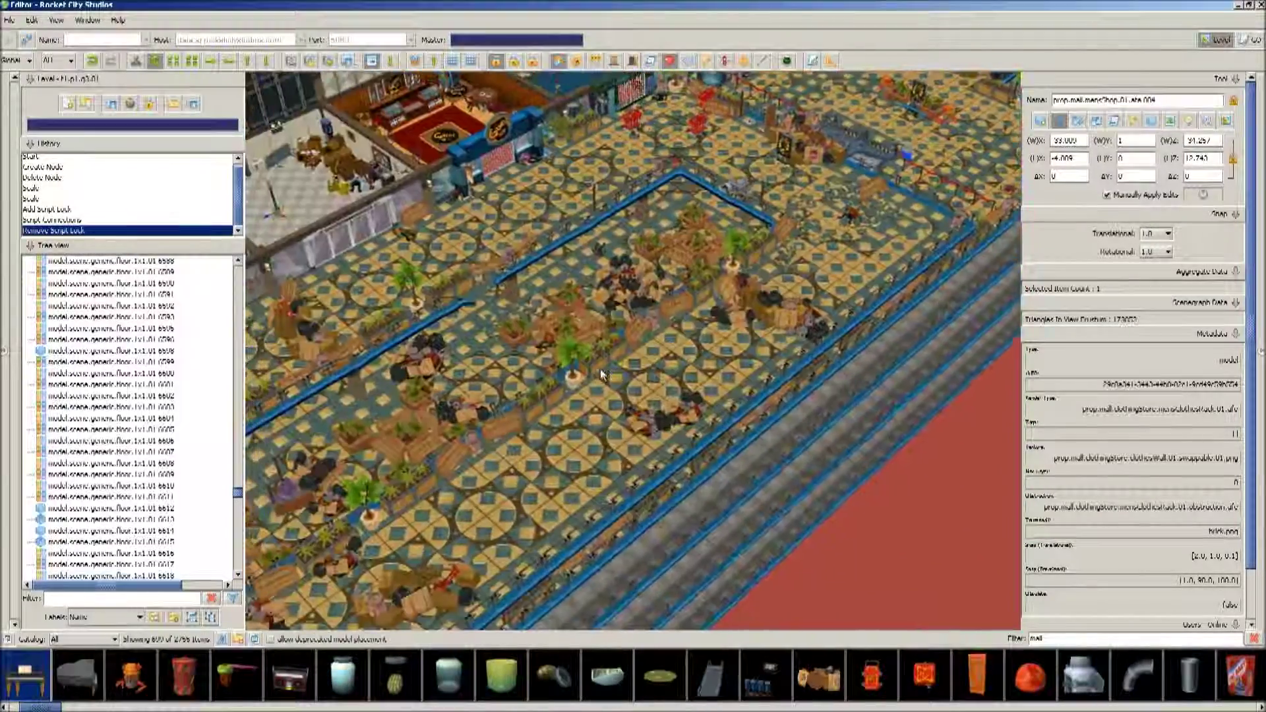
{"action": "key", "text": "w"}
{"action": "key", "text": "w"}
{"action": "key", "text": "a"}
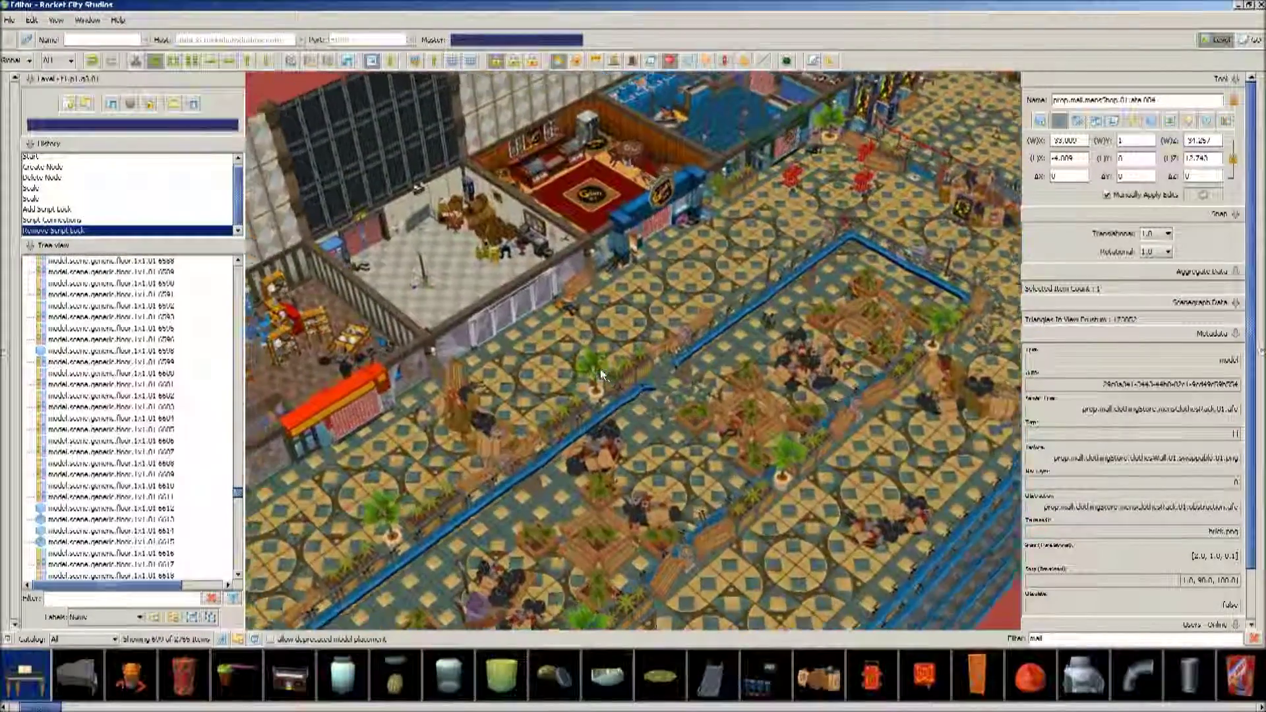
{"action": "key", "text": "d"}
{"action": "key", "text": "w"}
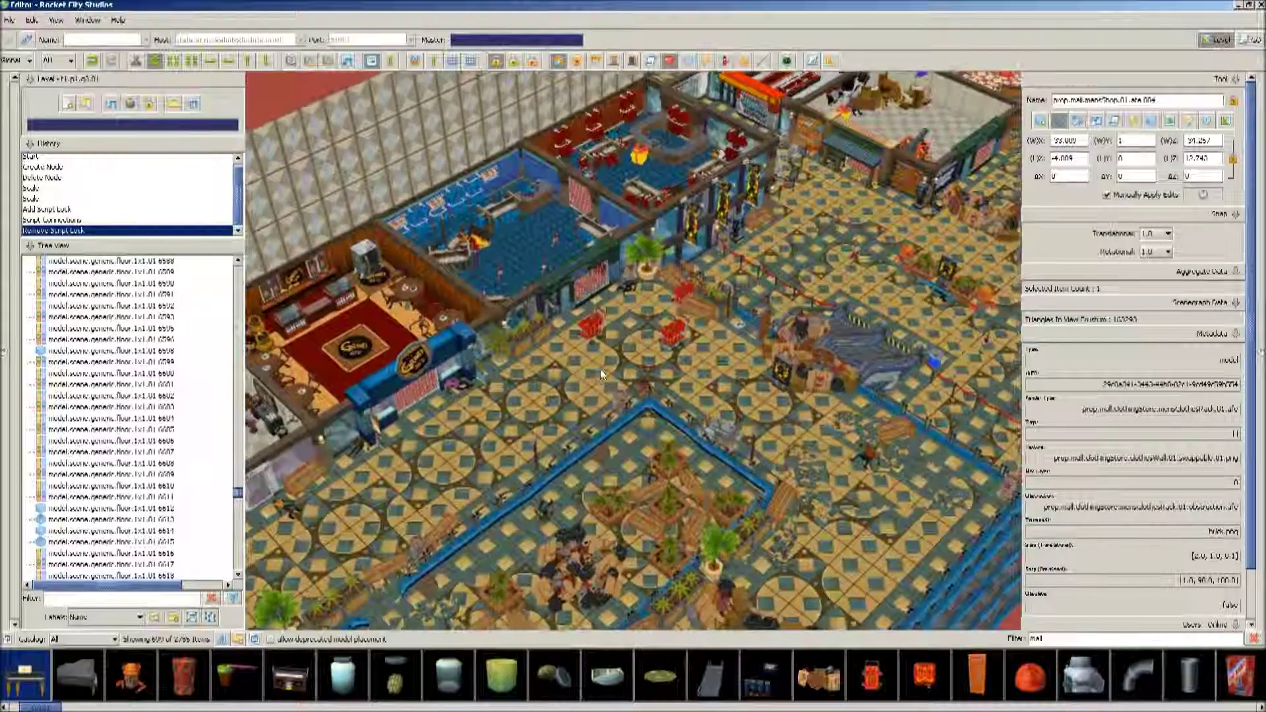